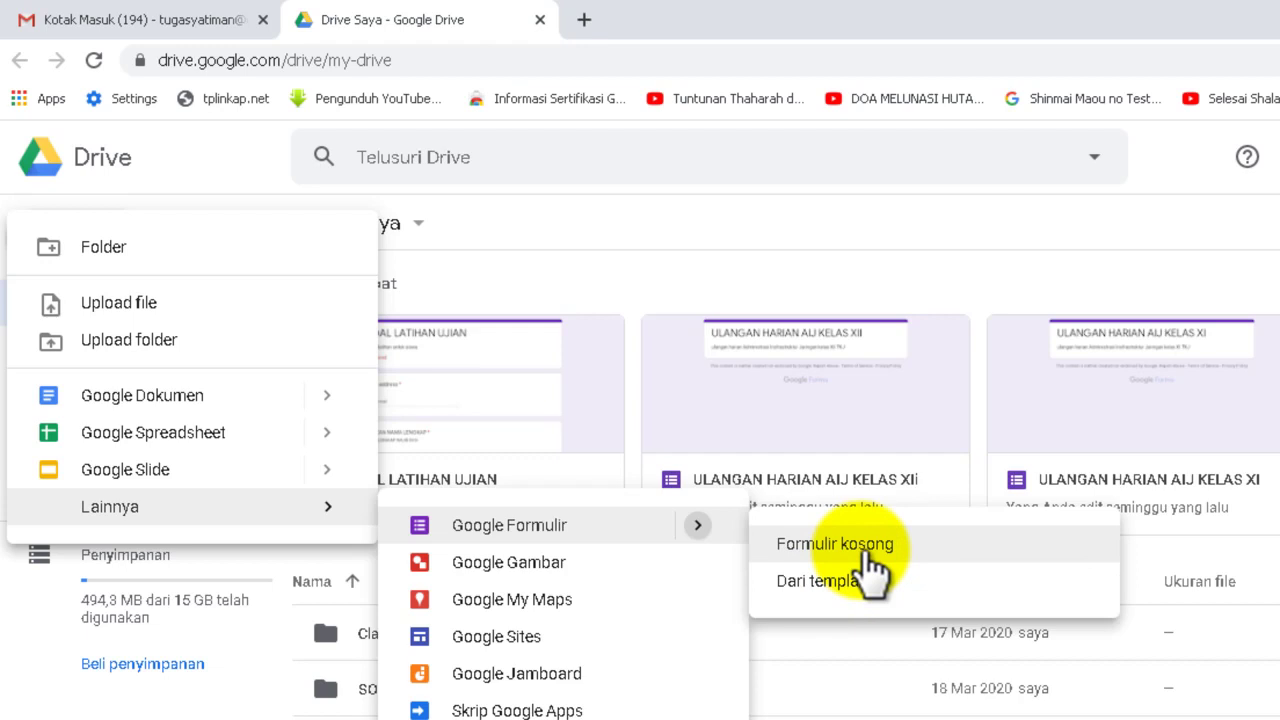
# - Create a blank Google form from Drive and title it LATIHAN SOAL TEORI PRODUKTIF TKJ
pyautogui.click(862, 548)
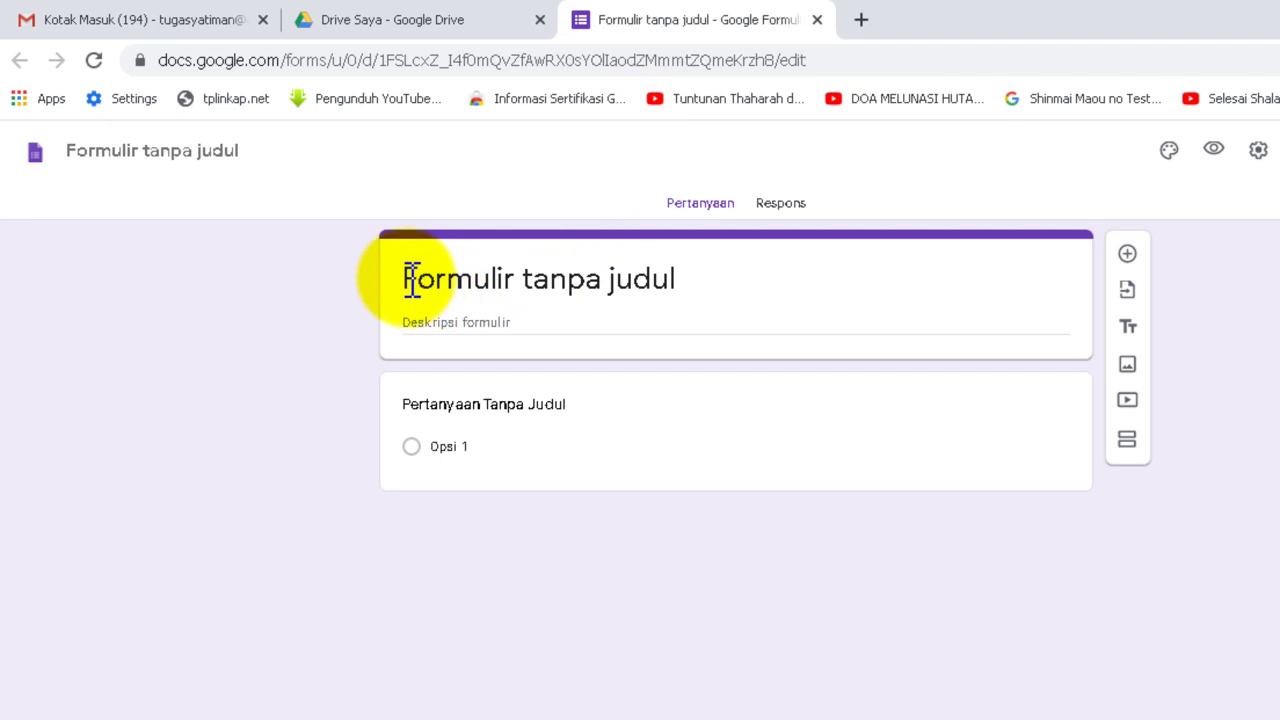
pyautogui.click(552, 285)
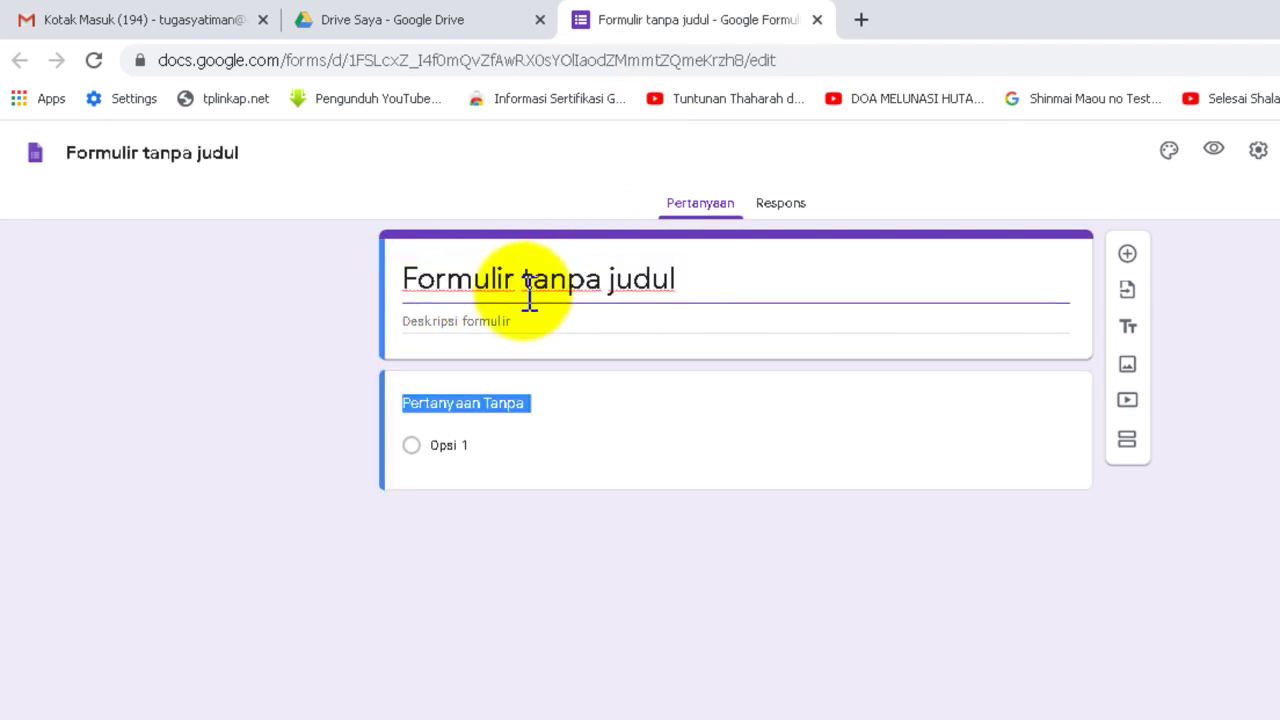
pyautogui.click(689, 283)
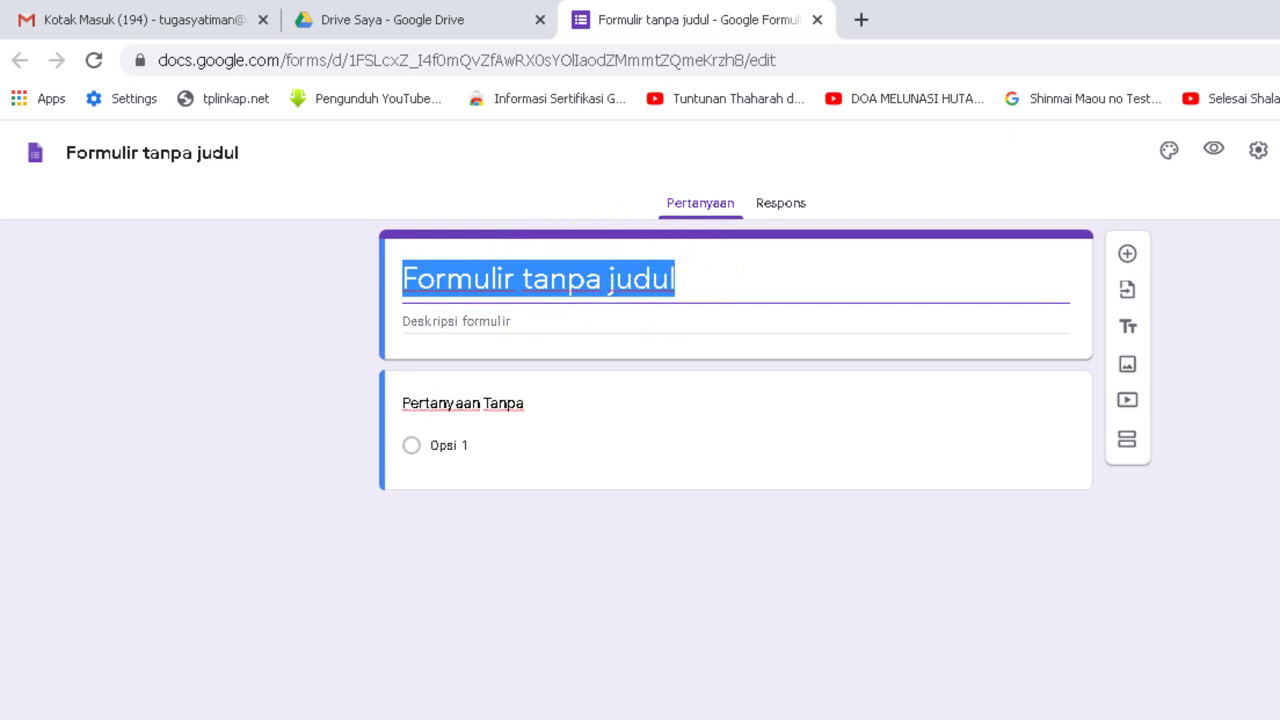
pyautogui.hotkey('alt', 'Tab')
pyautogui.moveTo(62, 125); pyautogui.dragTo(170, 128)
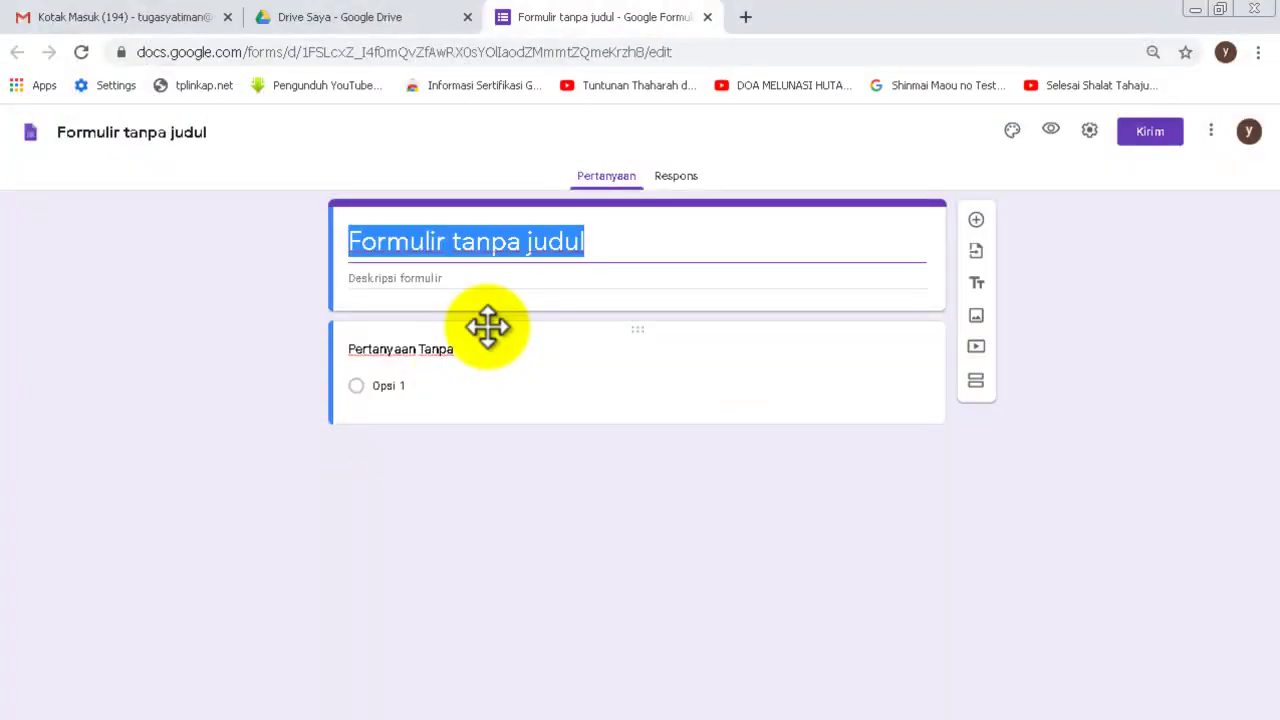
pyautogui.write('l')
pyautogui.press('BackSpace')
pyautogui.write('LATI')
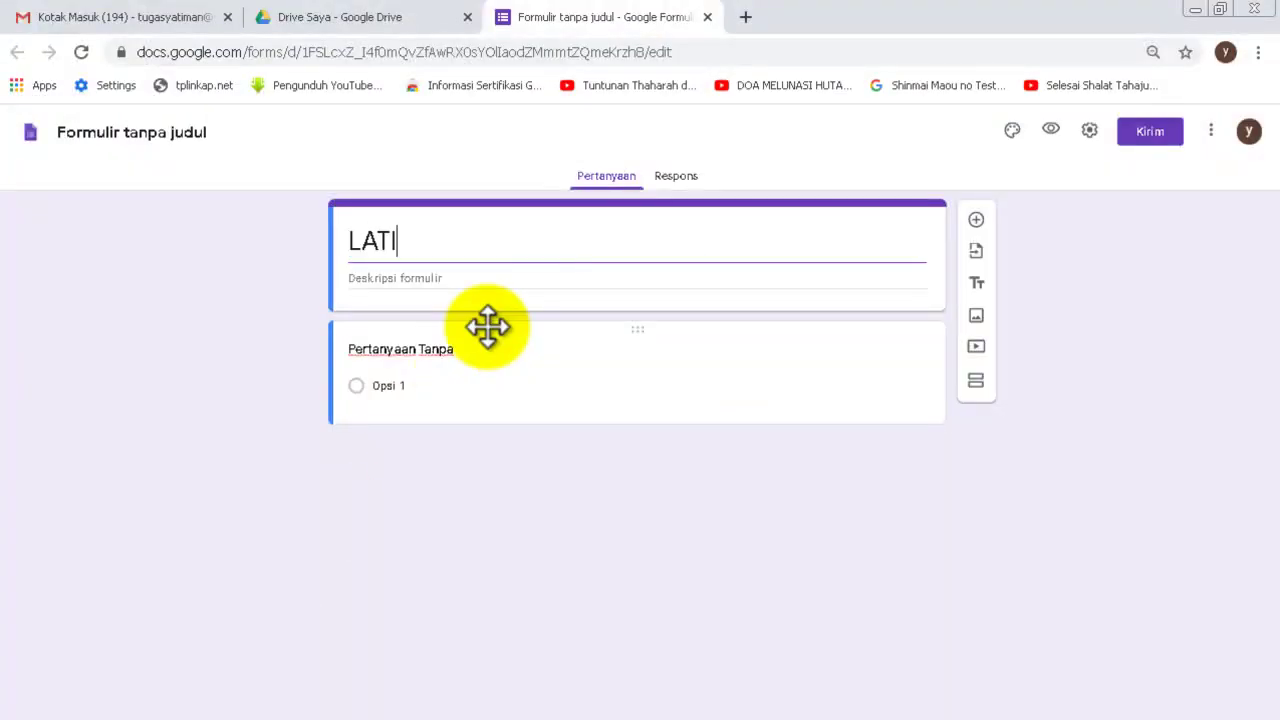
pyautogui.write('HAN SO')
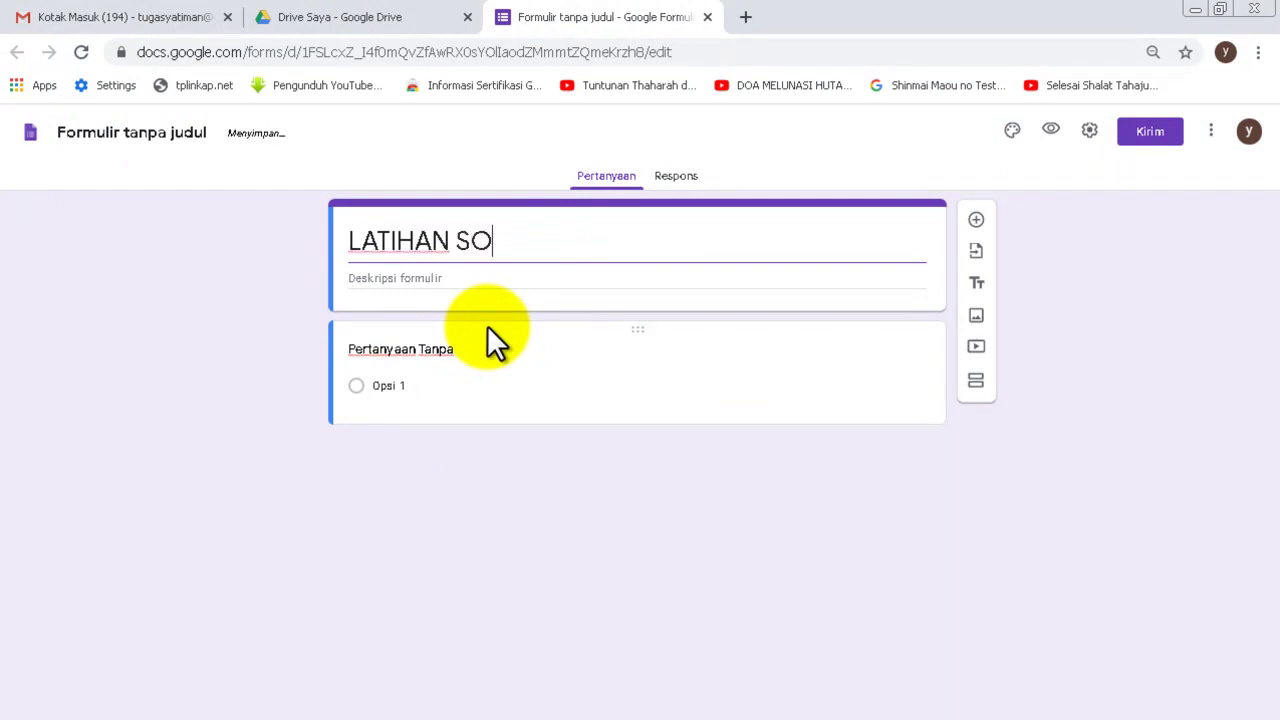
pyautogui.write('AL TEORI PROD')
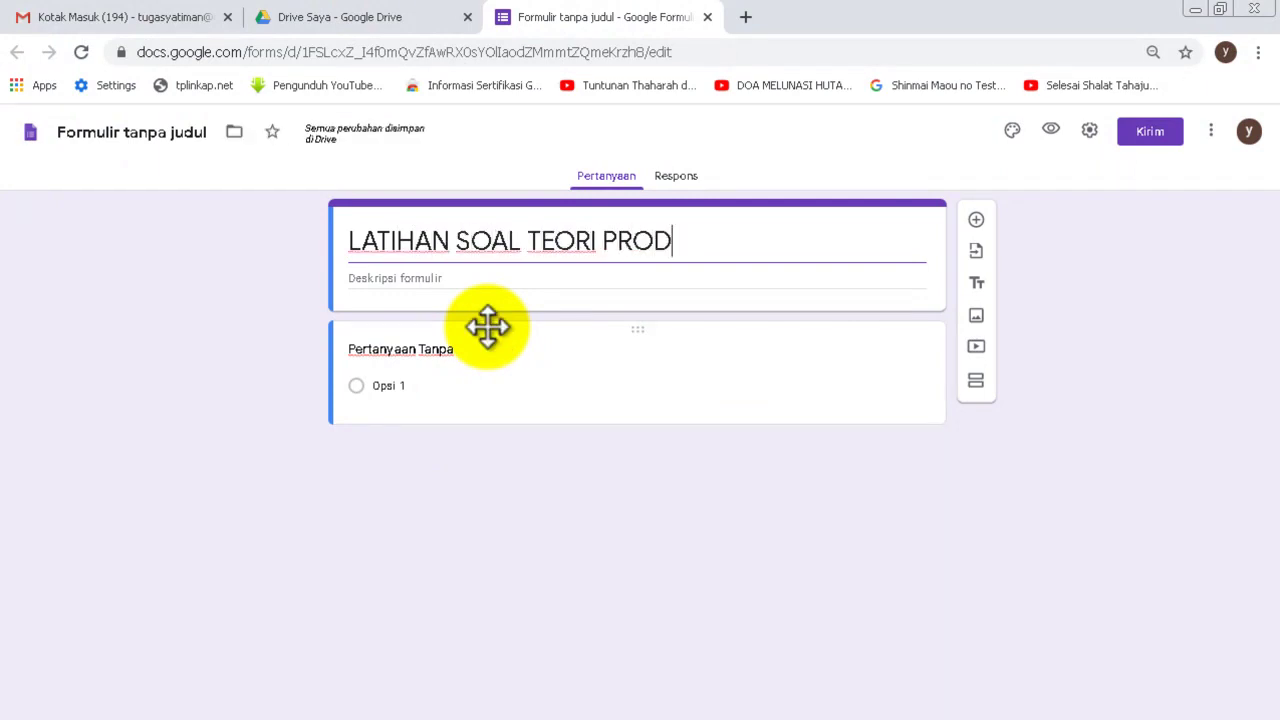
pyautogui.write('UKTIF TKJ')
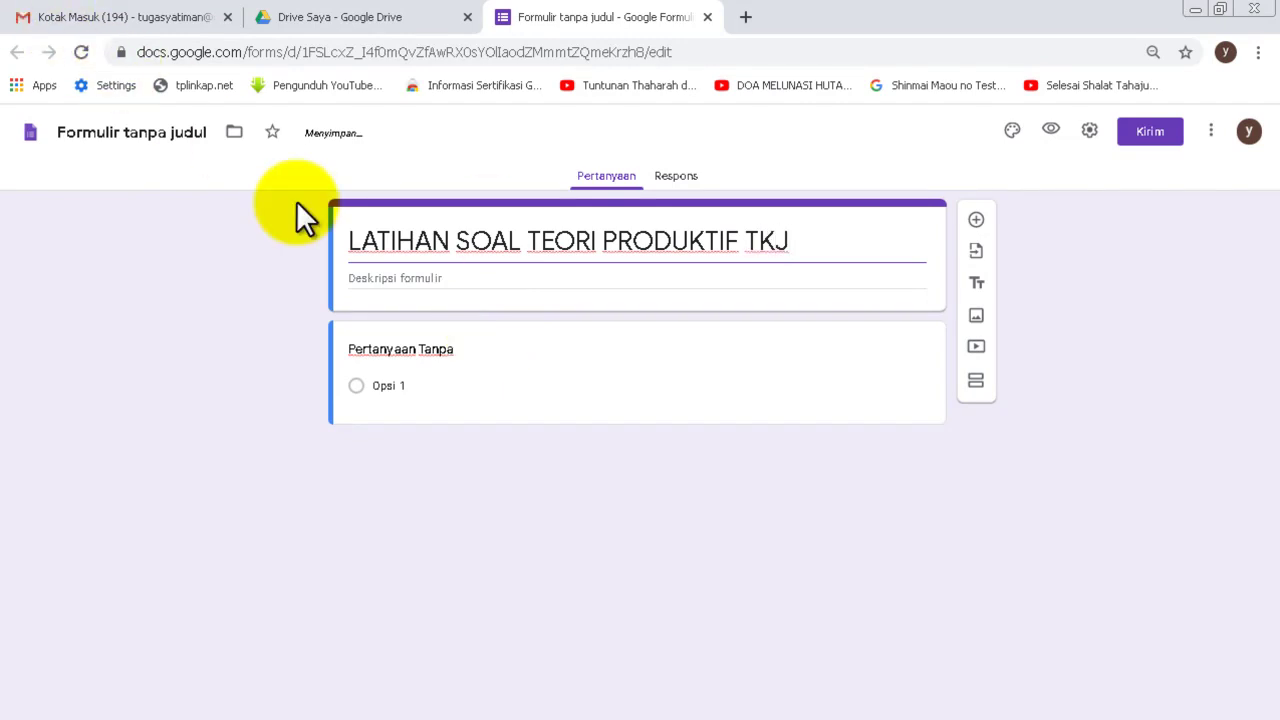
# - Enter "Silahkan kerjakan dengan baik" as the form description
pyautogui.click(403, 283)
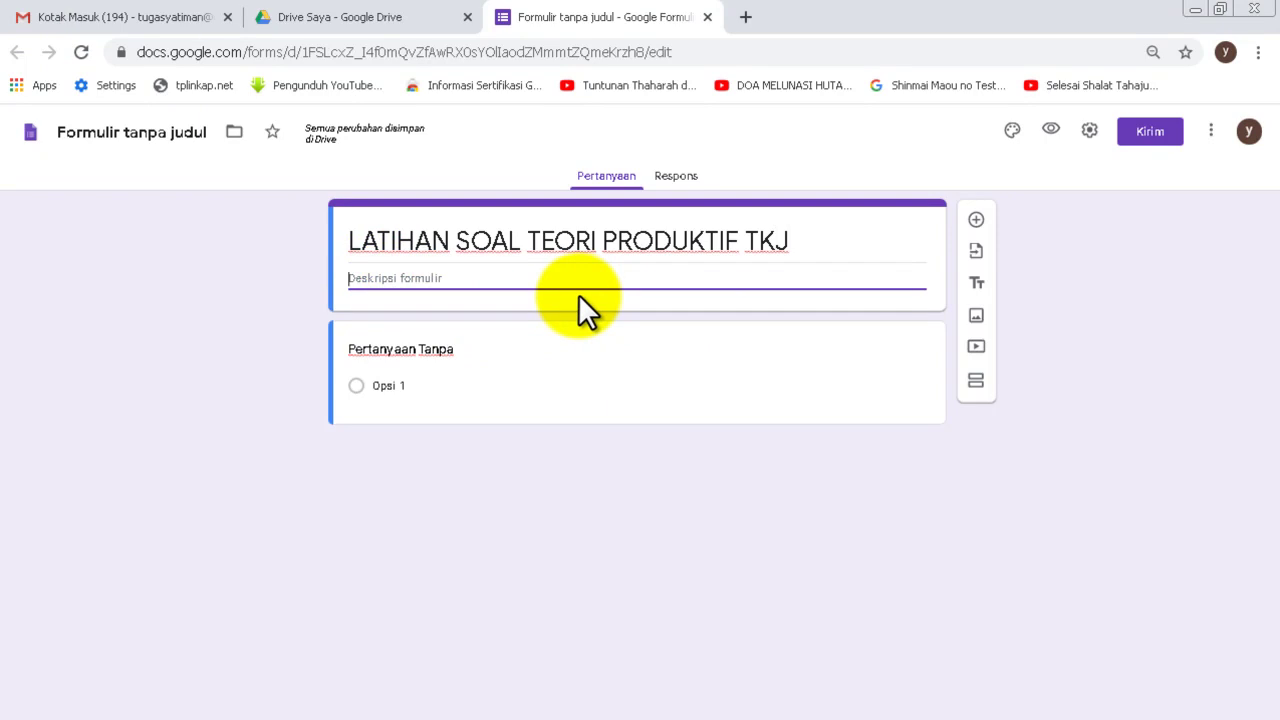
pyautogui.write('Silahka')
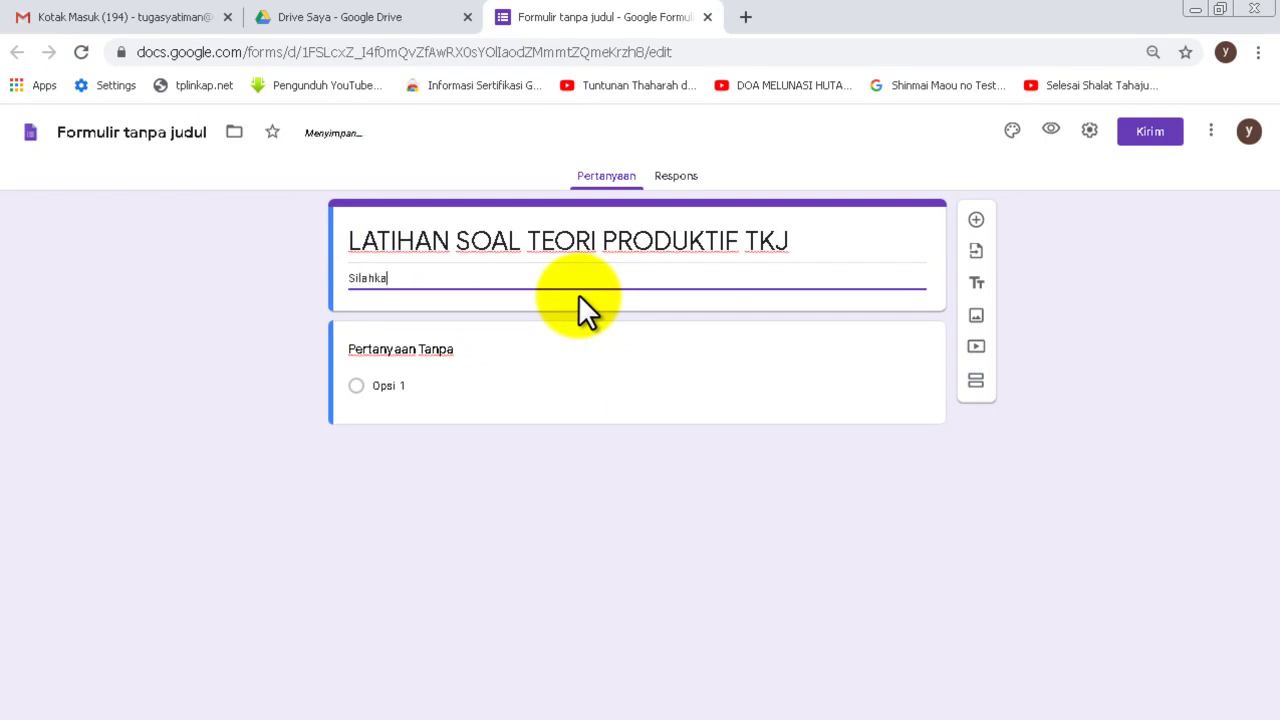
pyautogui.write('n kerjakan dengan baik')
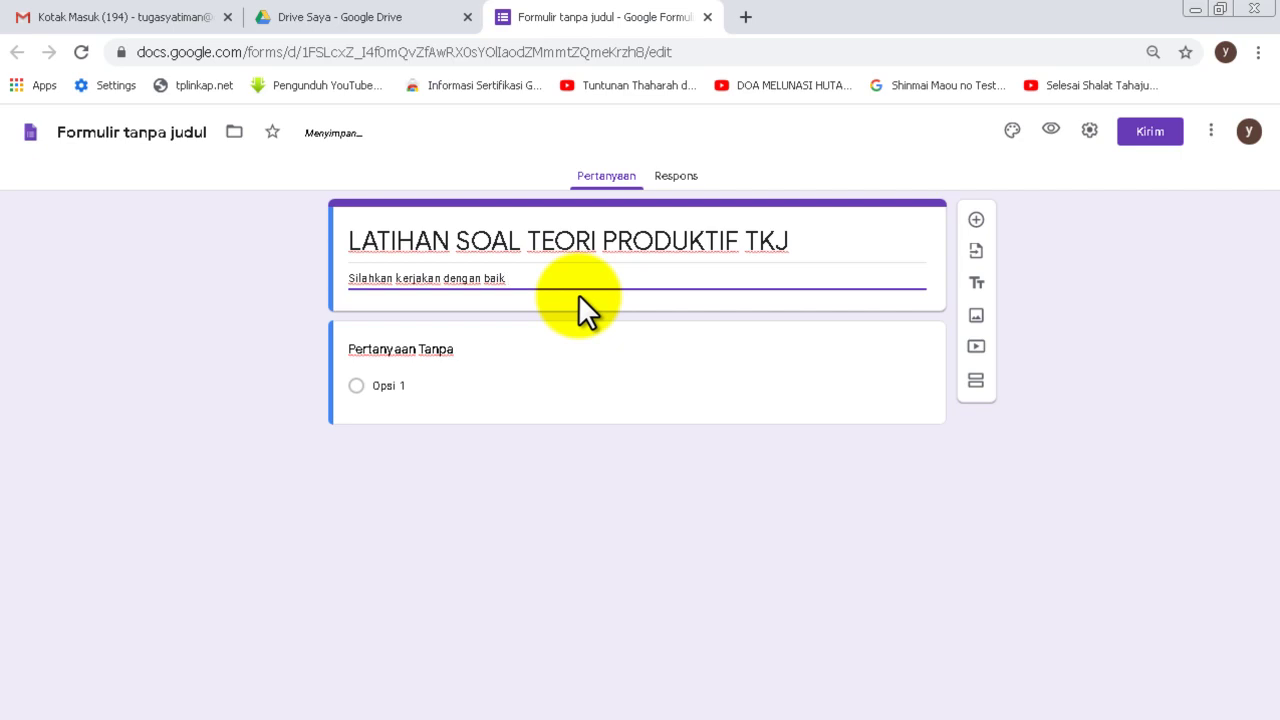
pyautogui.click(216, 317)
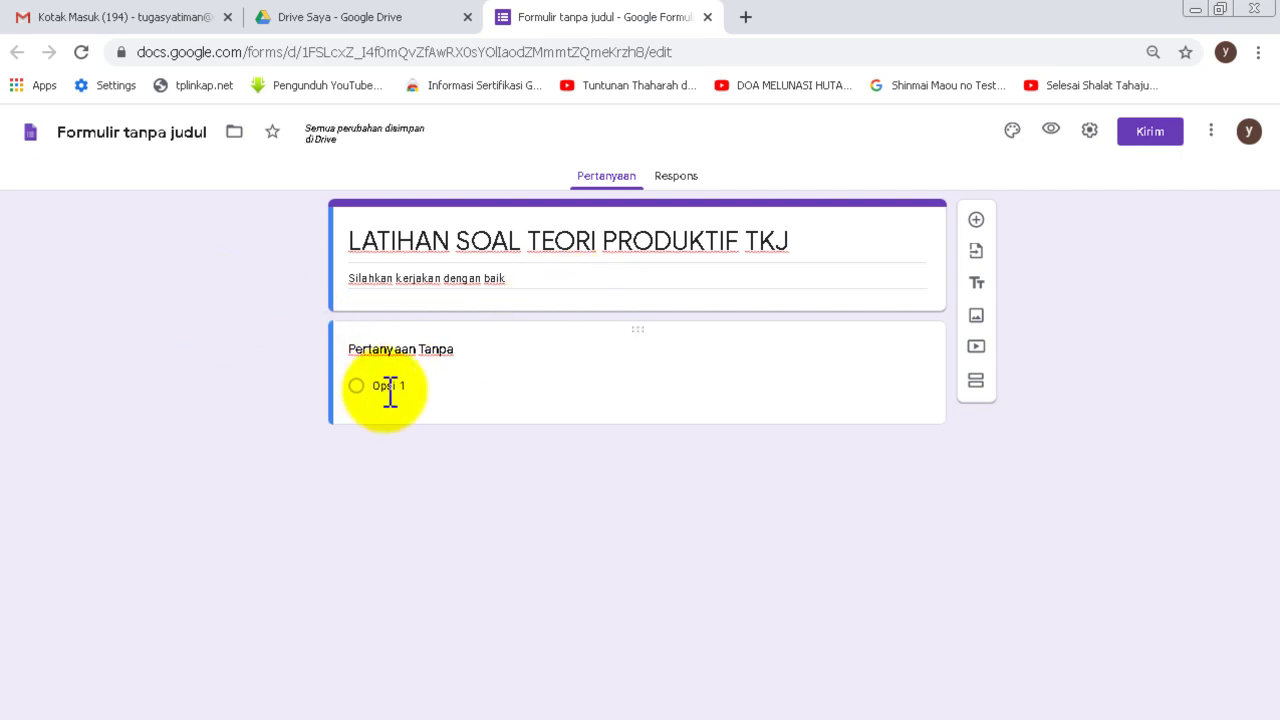
# - Turn the untitled question into a required short-answer question titled NAMA LENGKAP
pyautogui.click(472, 355)
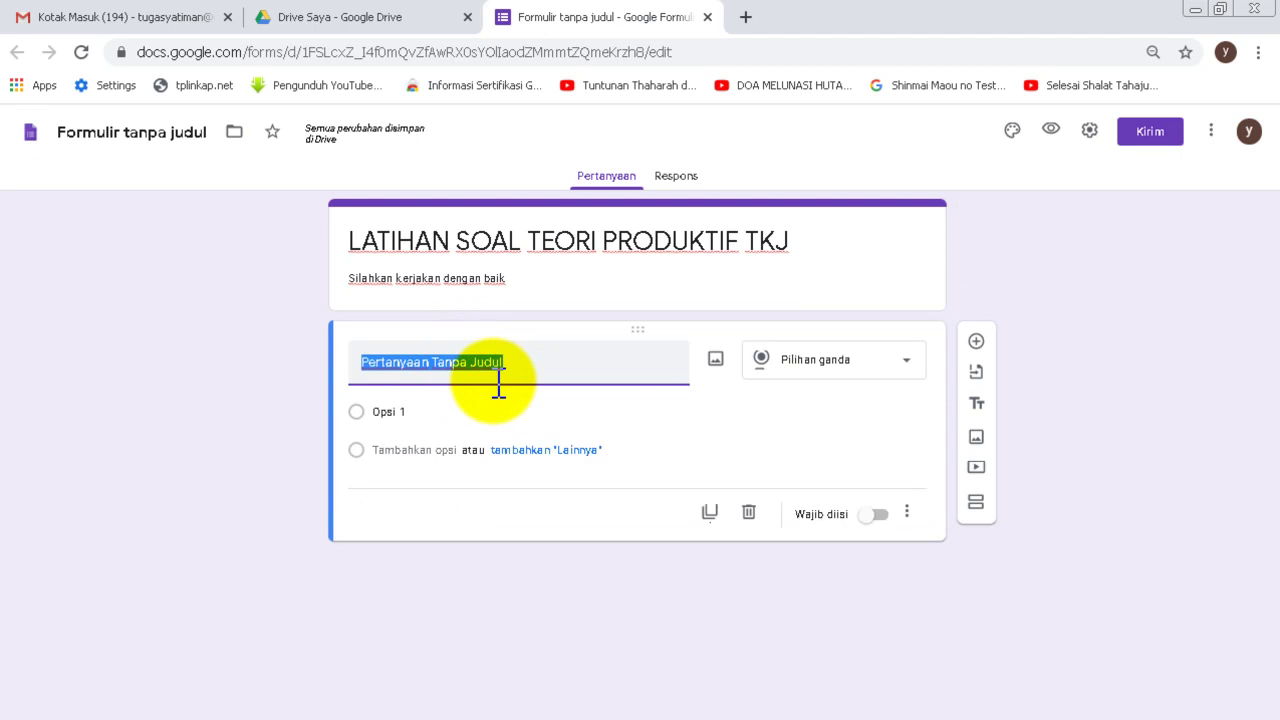
pyautogui.write('NAMA')
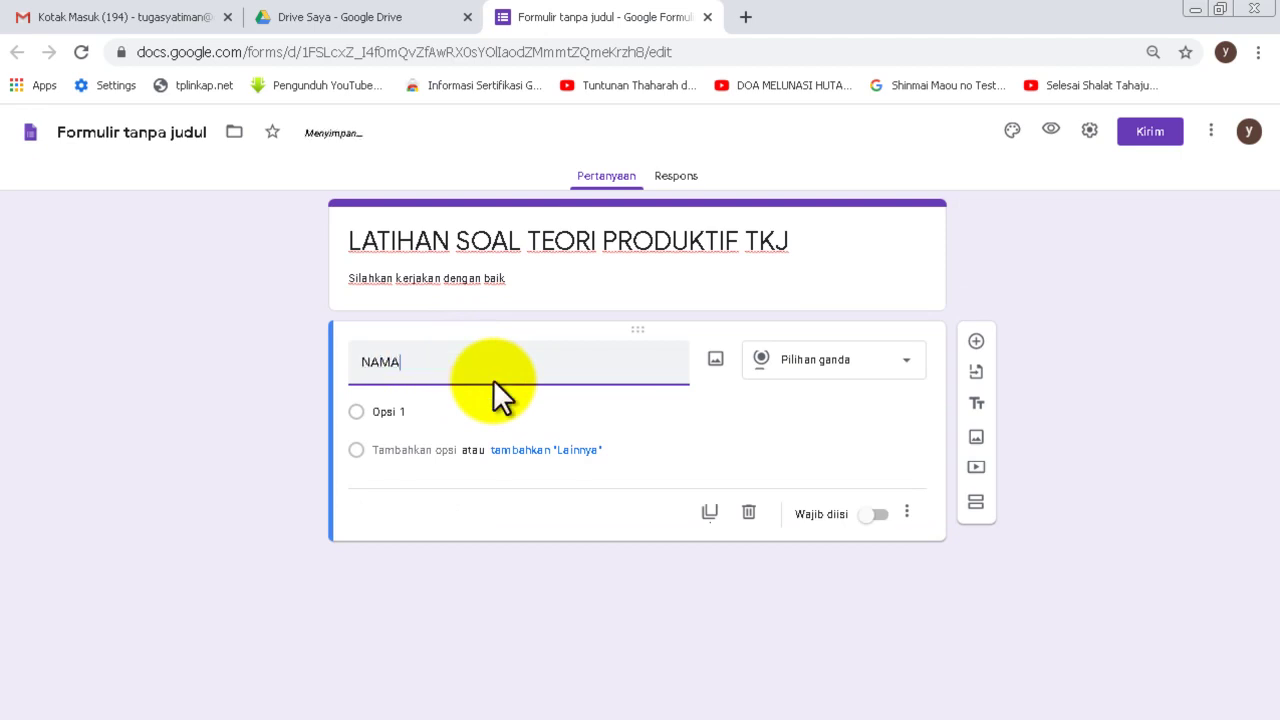
pyautogui.write(' LENGKAP')
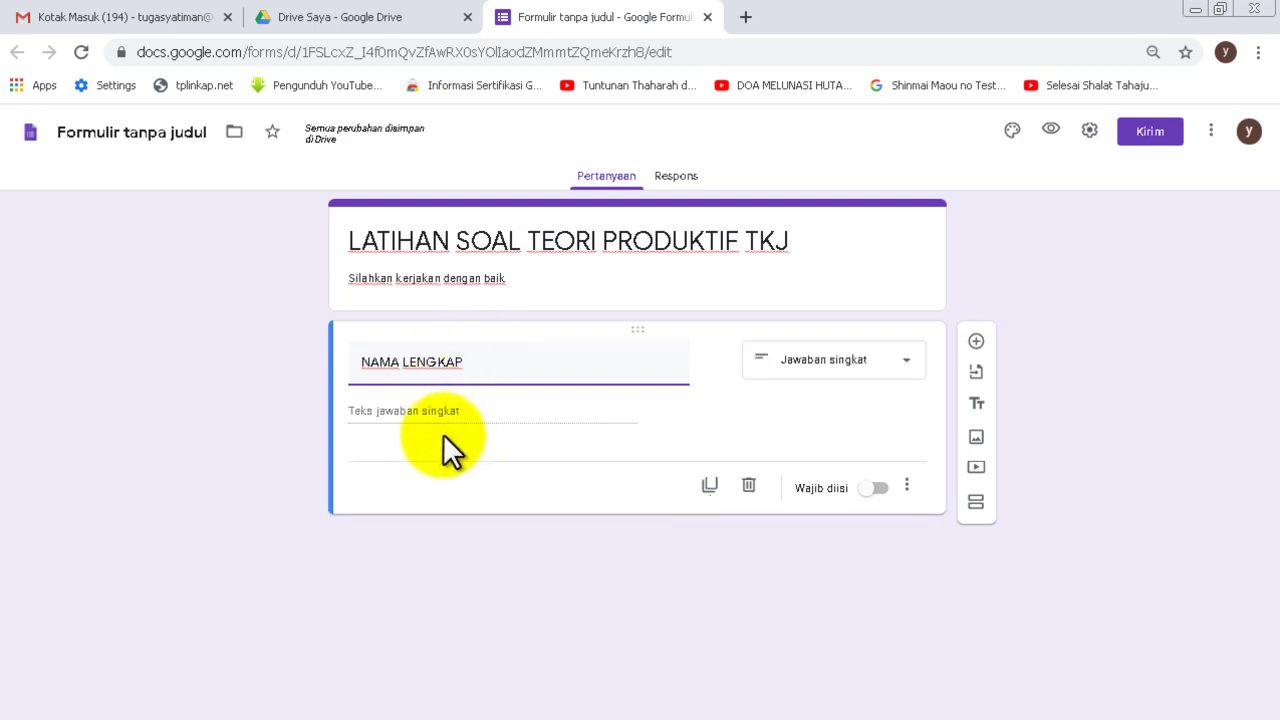
pyautogui.click(421, 449)
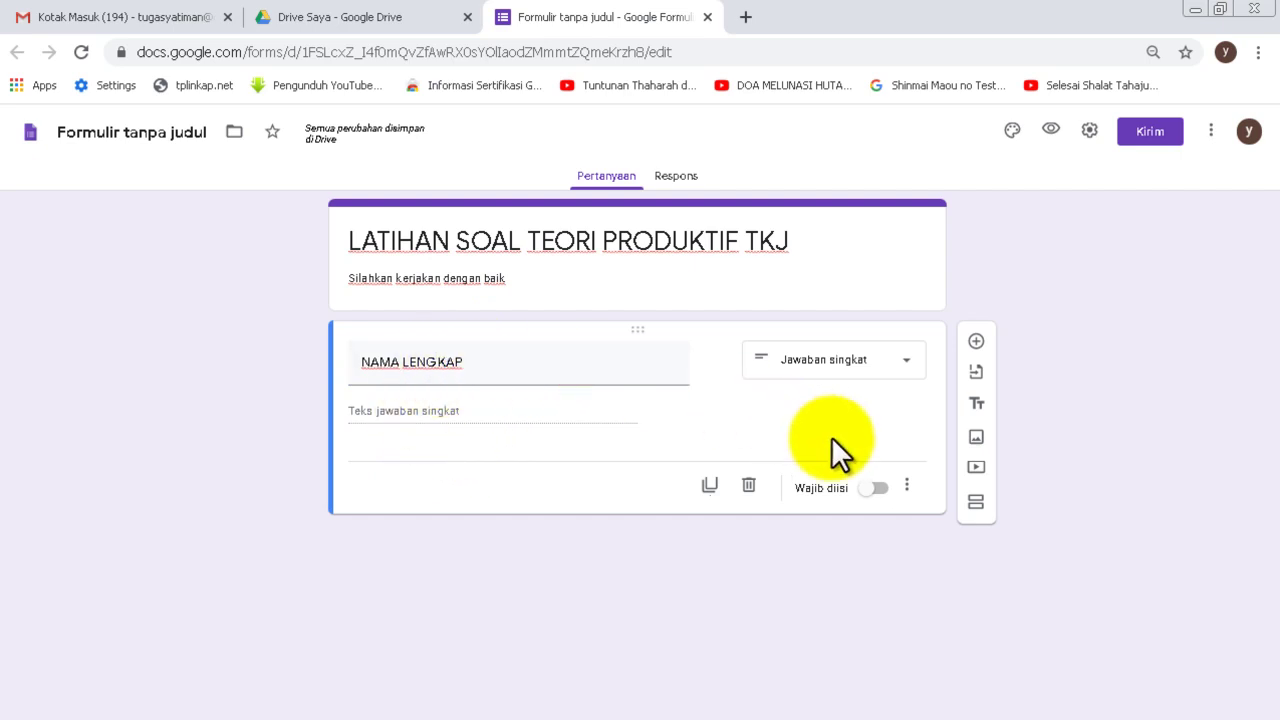
pyautogui.click(877, 488)
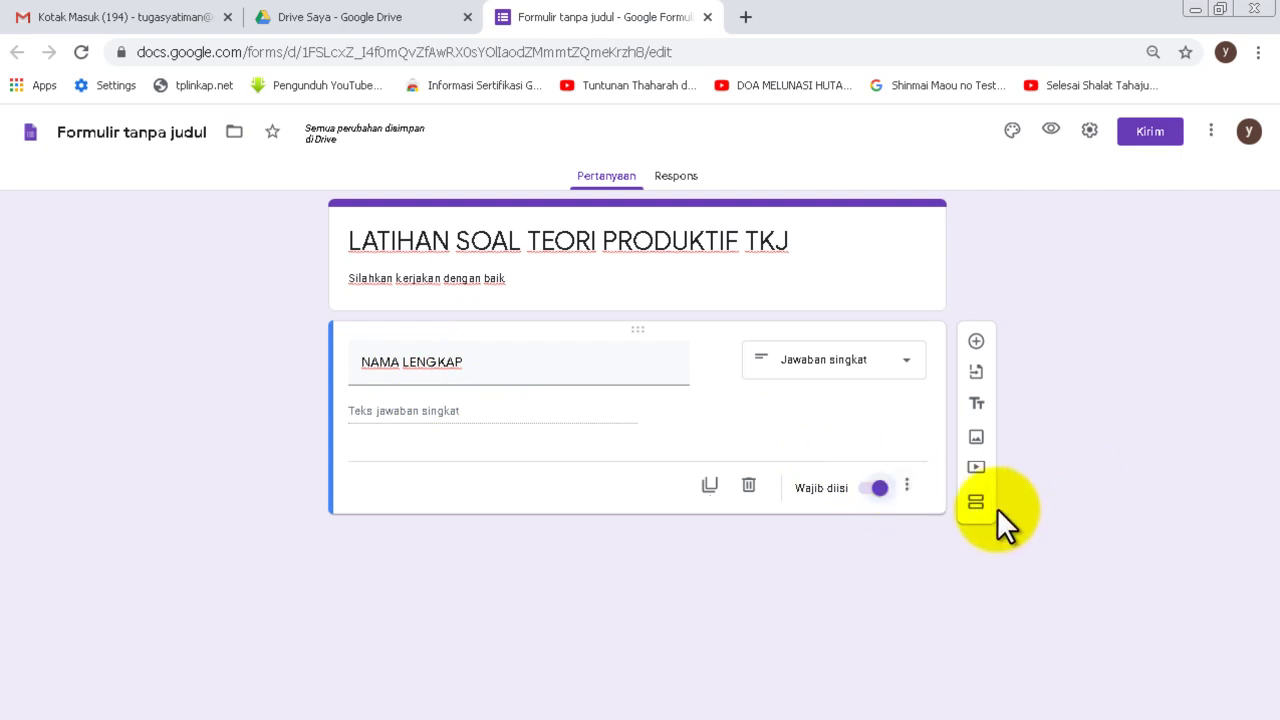
# - Add the description "Nama Lengkap WAJIB DIISI" to the NAMA LENGKAP question
pyautogui.click(906, 486)
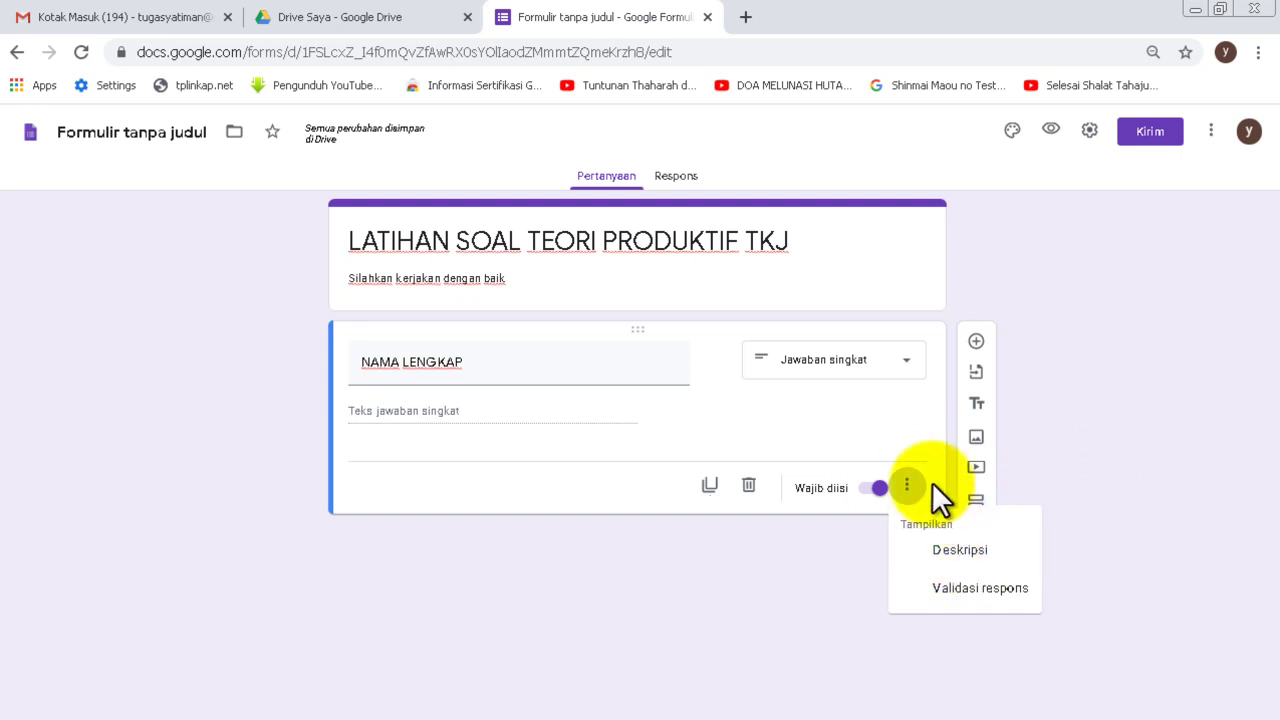
pyautogui.click(936, 546)
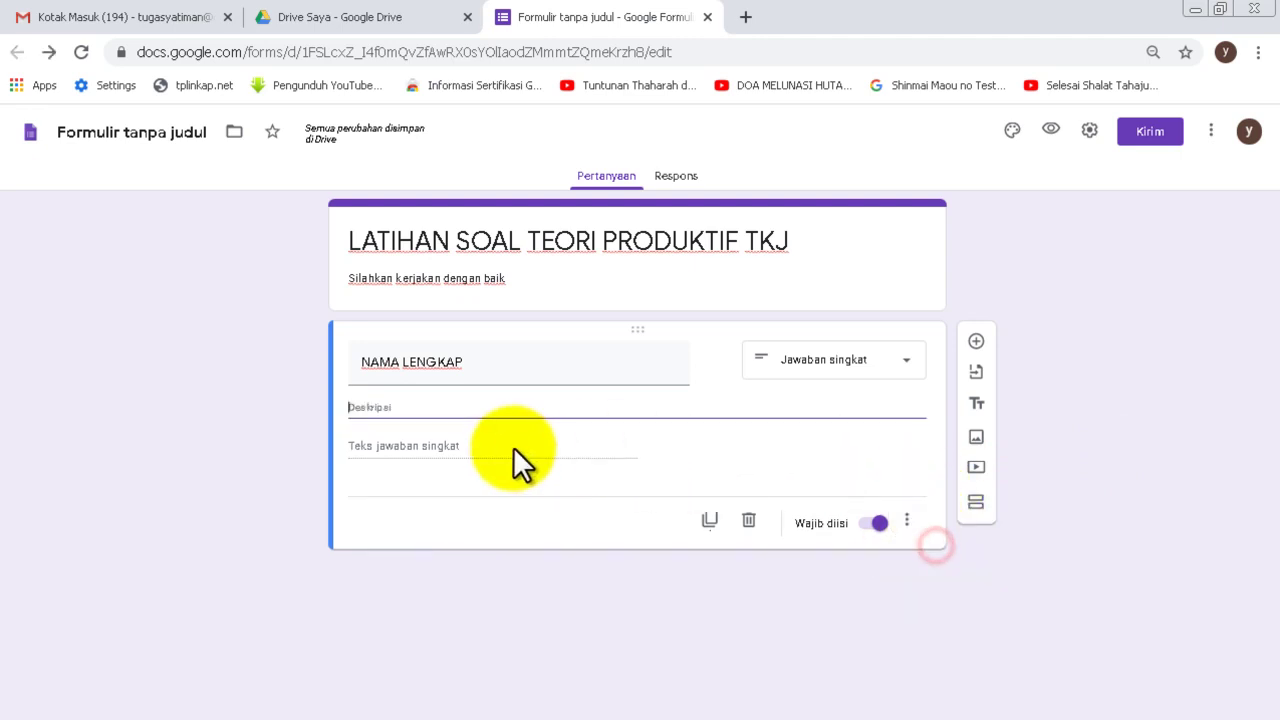
pyautogui.write('NAMA L')
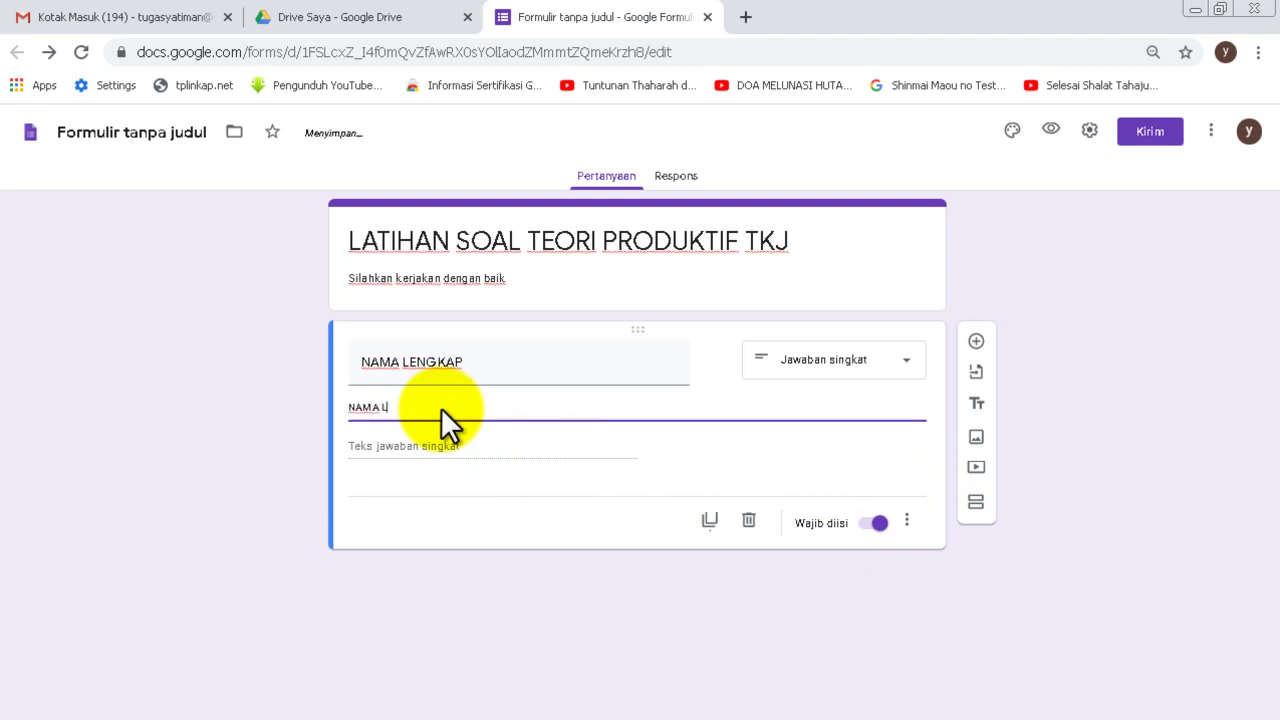
pyautogui.write('ENGKAP waki')
pyautogui.hotkey('ctrl', 'shift', 'Left')
pyautogui.hotkey('ctrl', 'shift', 'Left')
pyautogui.hotkey('ctrl', 'shift', 'Left')
pyautogui.write('N')
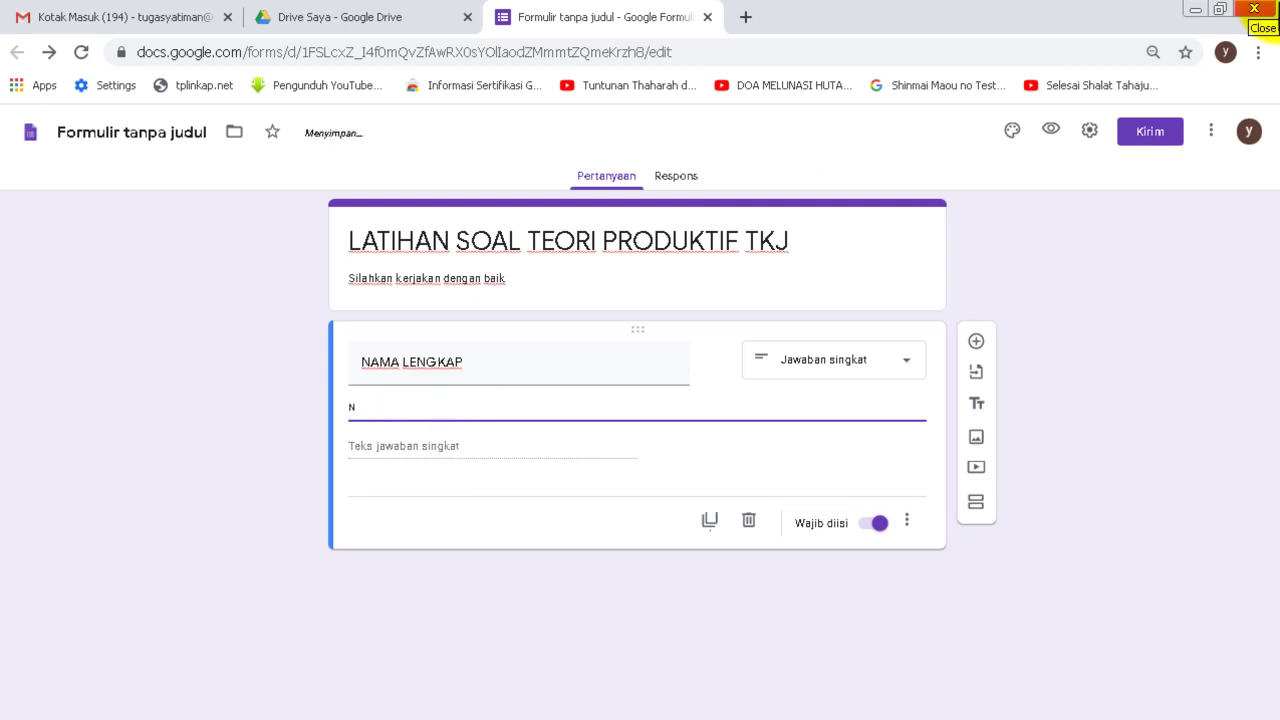
pyautogui.write('ama Lenkap WAJ')
pyautogui.hotkey('ctrl', 'Left')
pyautogui.hotkey('ctrl', 'Left')
pyautogui.write('g')
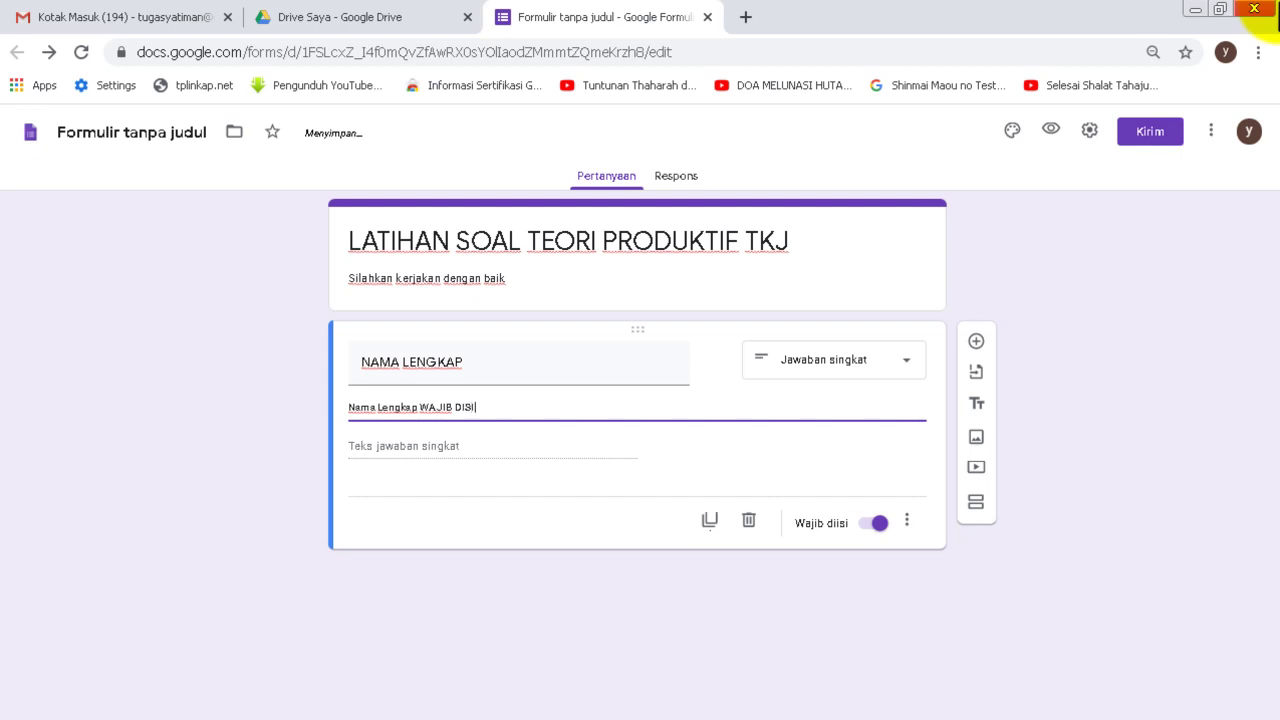
pyautogui.write('I')
pyautogui.click(515, 497)
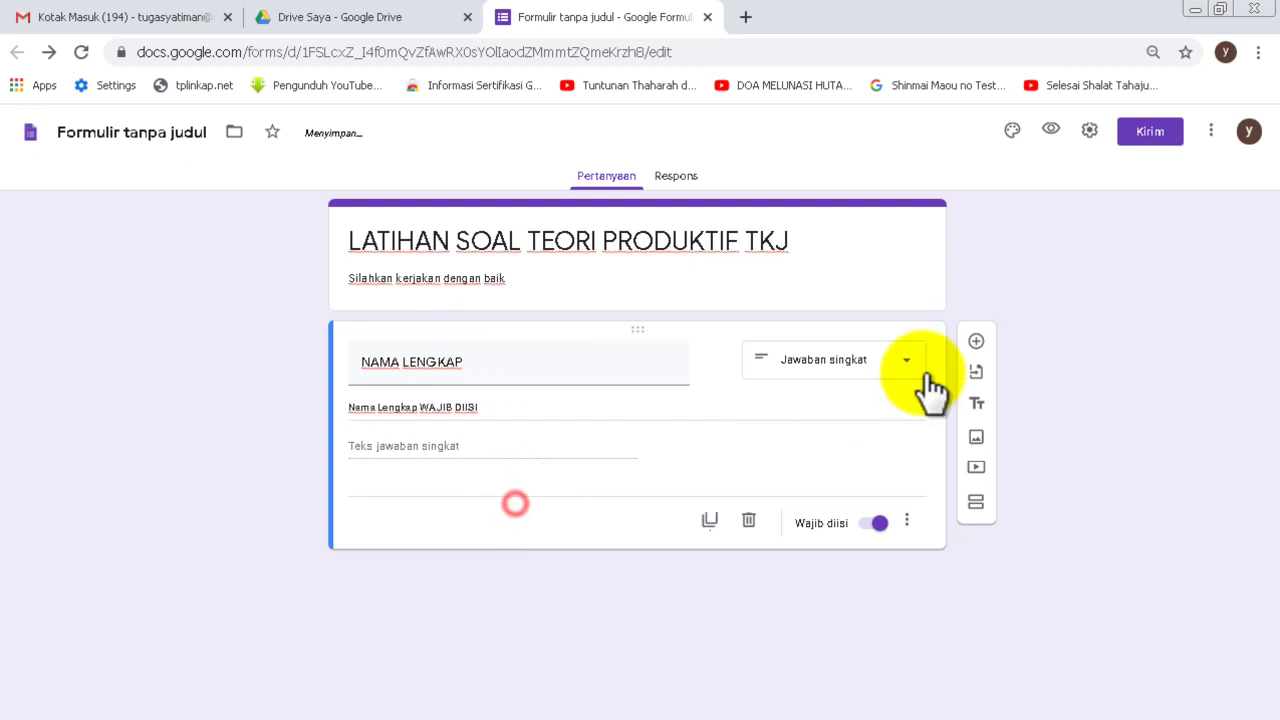
# - Add a second question titled TANGGAL LAHIR with the Tanggal answer type and make it required
pyautogui.click(977, 341)
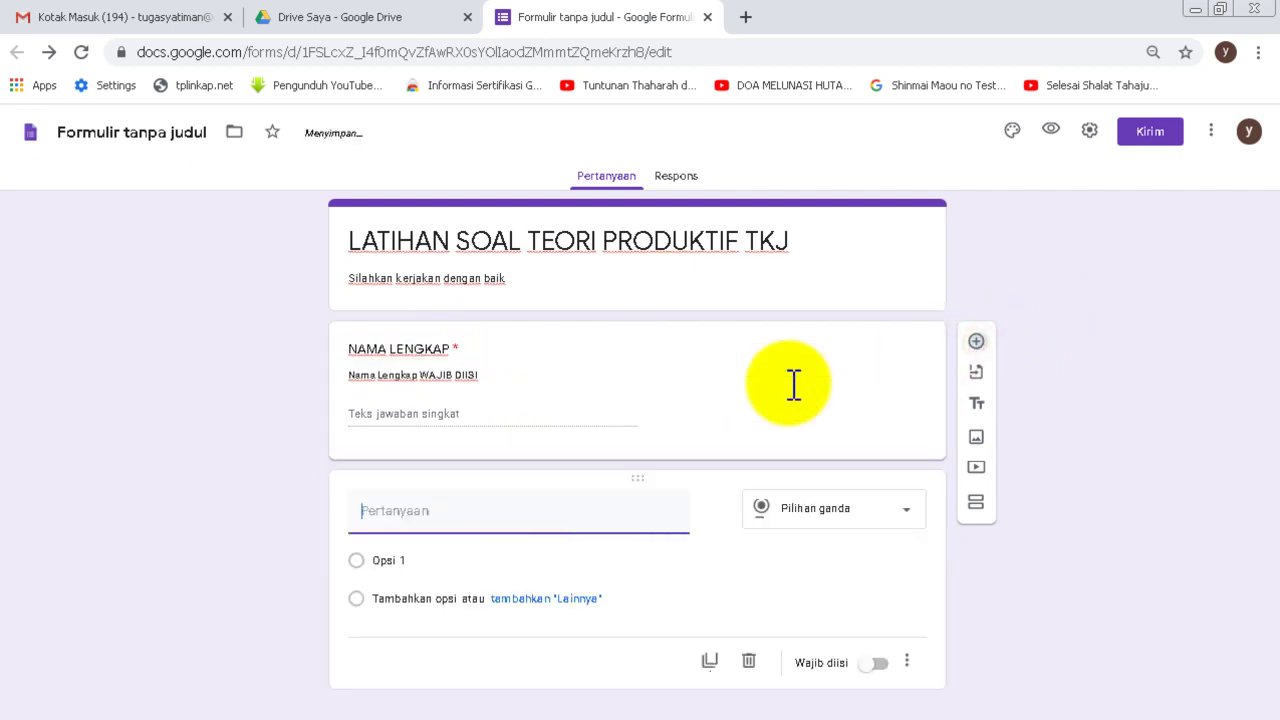
pyautogui.click(400, 521)
pyautogui.write('TANGGA')
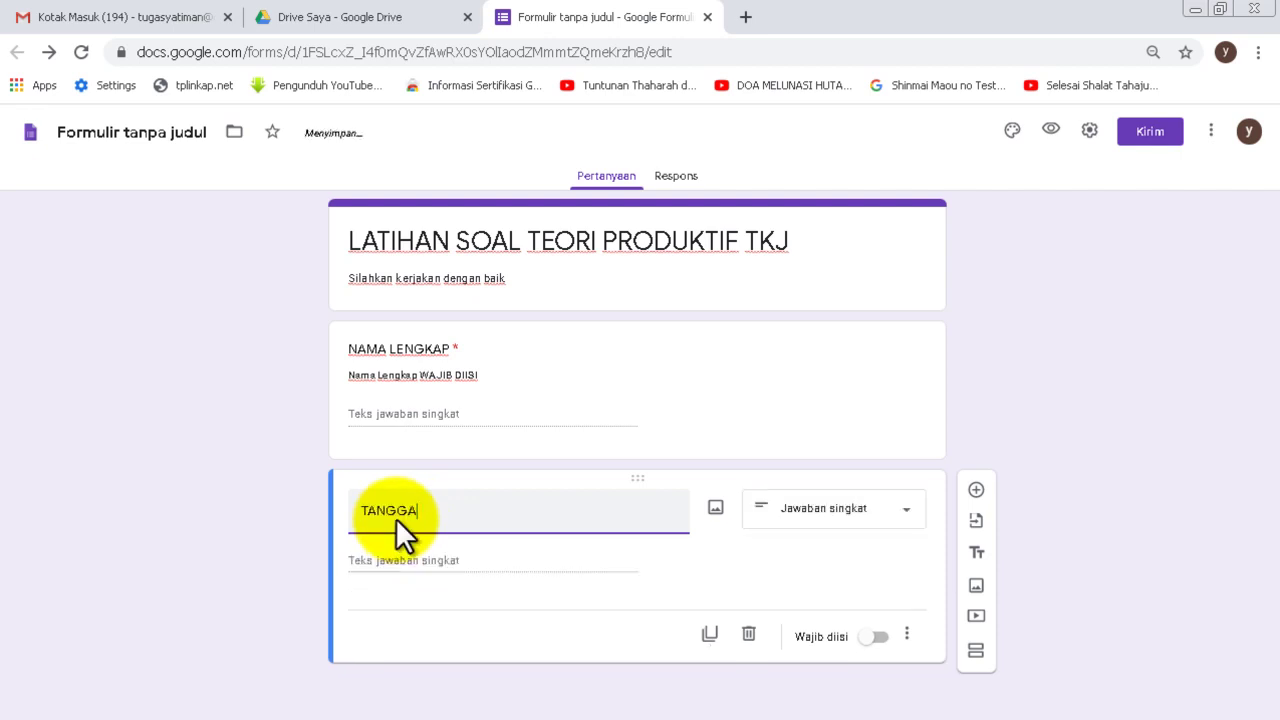
pyautogui.write('L LAHIR')
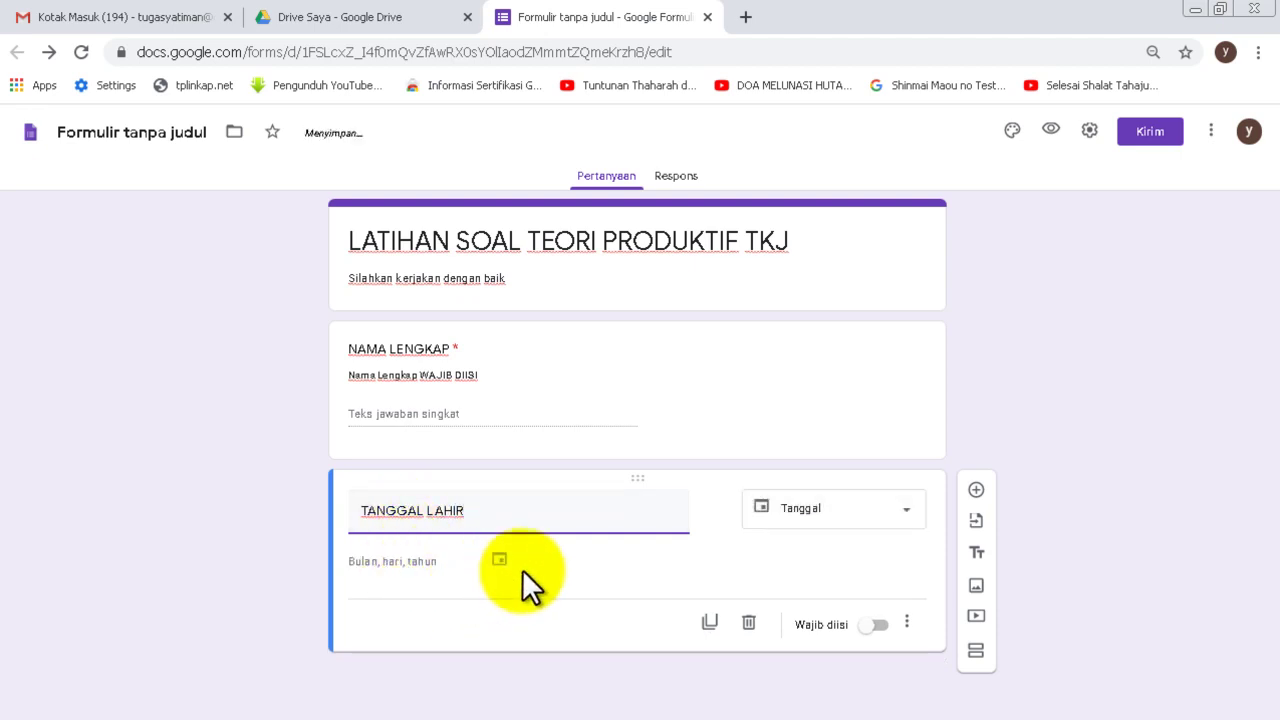
pyautogui.click(888, 512)
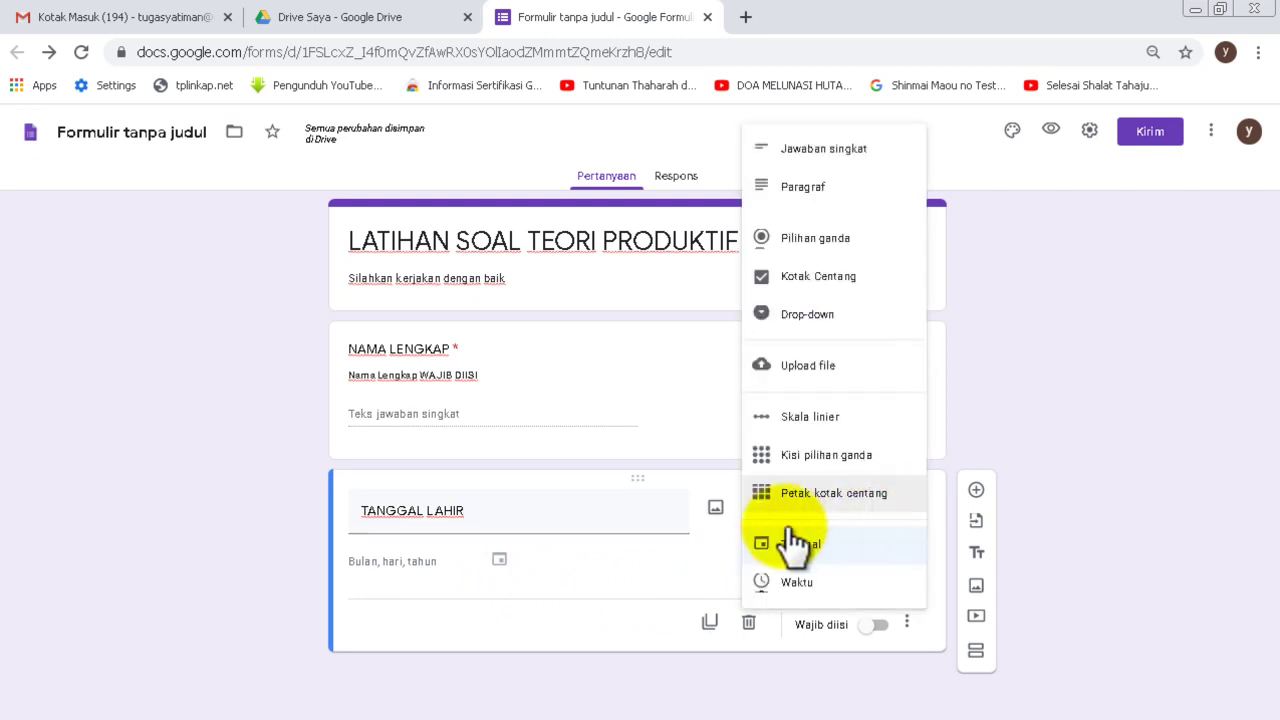
pyautogui.click(451, 586)
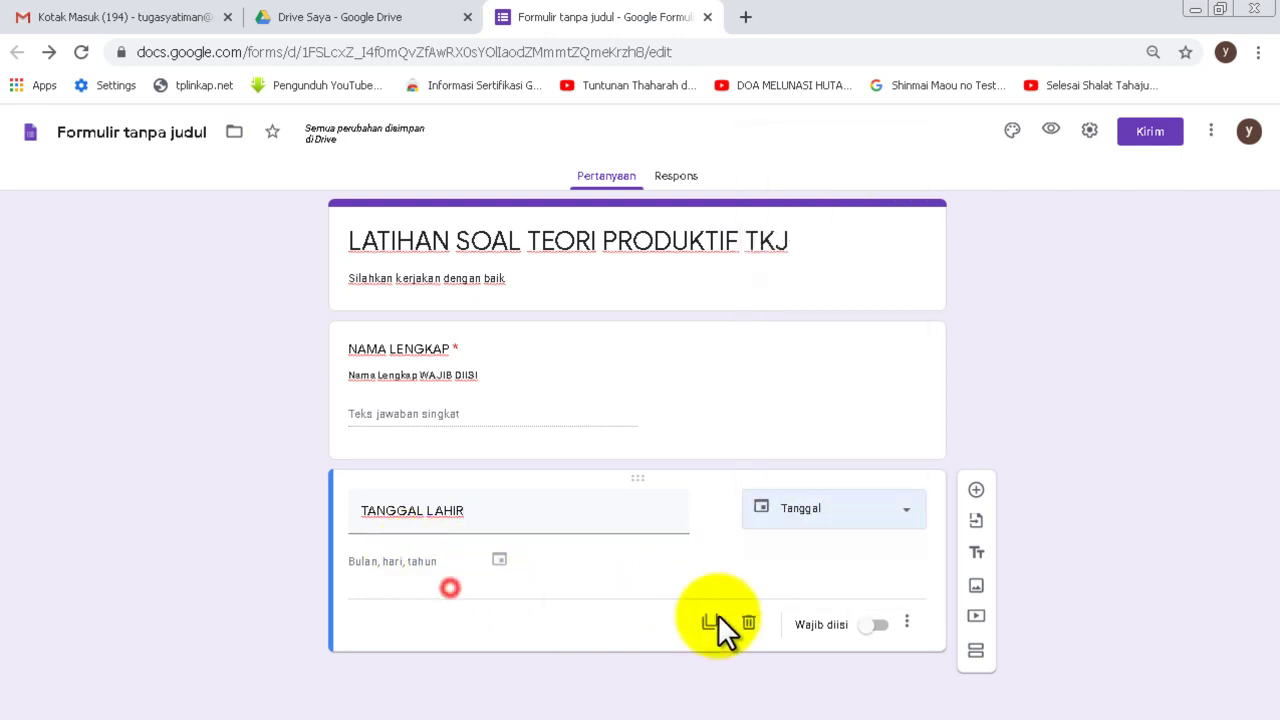
pyautogui.click(880, 624)
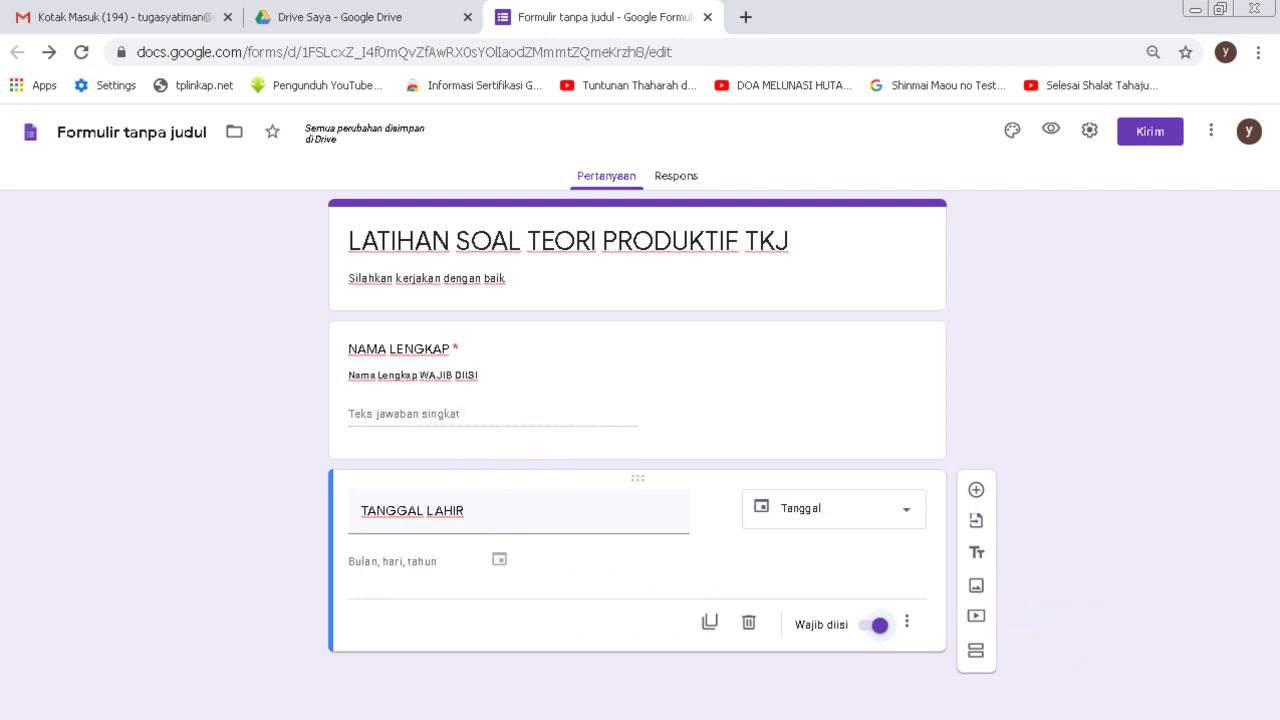
# - Add the description "Tanggal lahir WAJIB DIISI" to the TANGGAL LAHIR question
pyautogui.click(907, 622)
pyautogui.click(945, 642)
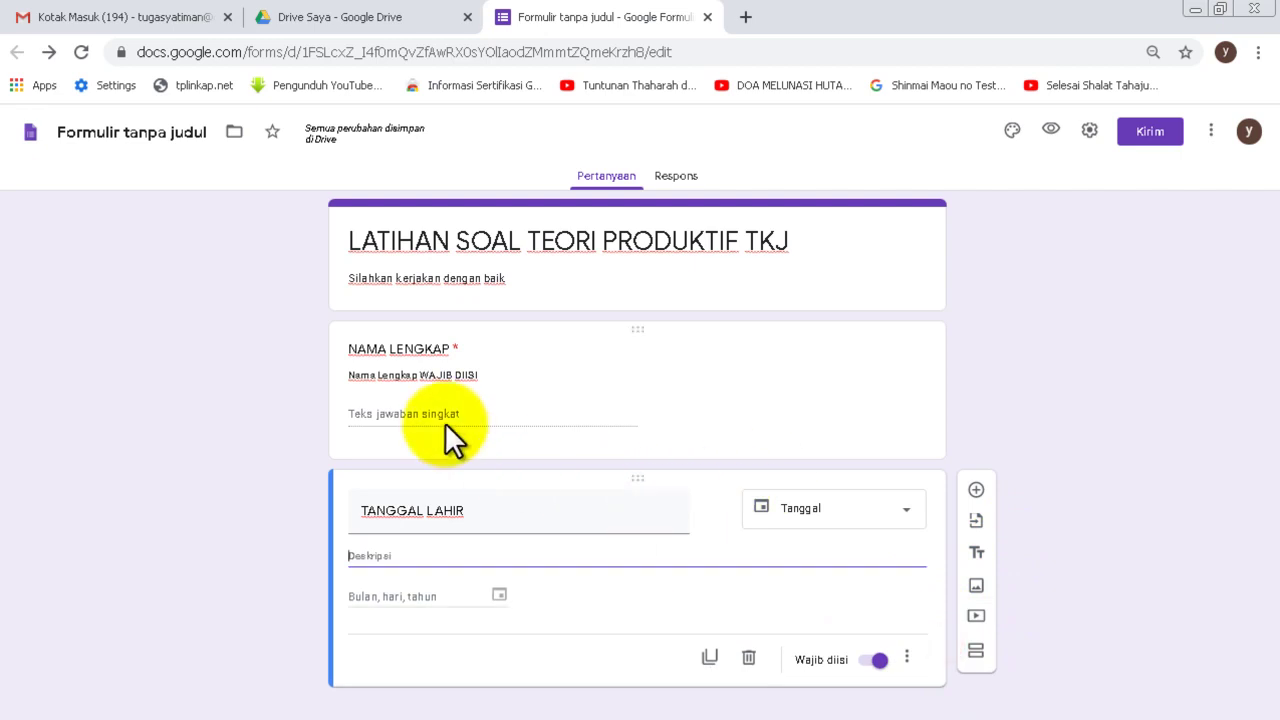
pyautogui.write('Tanggal lahri')
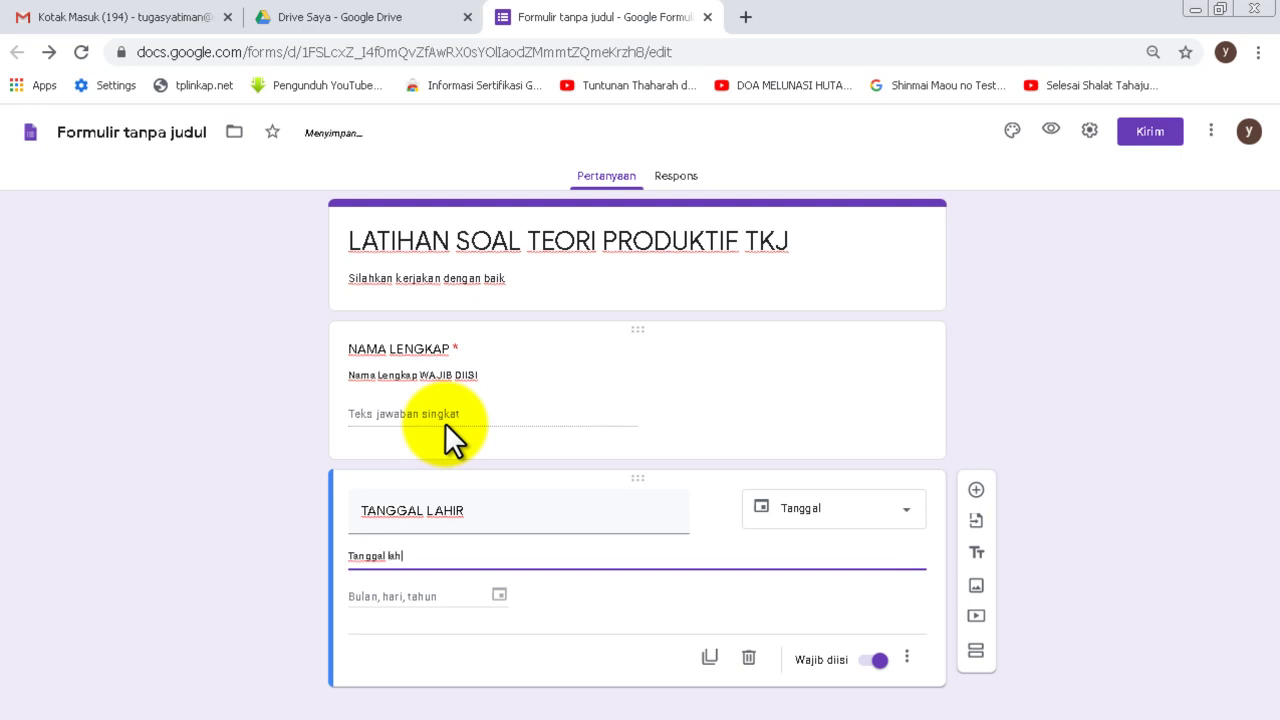
pyautogui.press('BackSpace')
pyautogui.press('BackSpace')
pyautogui.write('ir WAJIB DIISI')
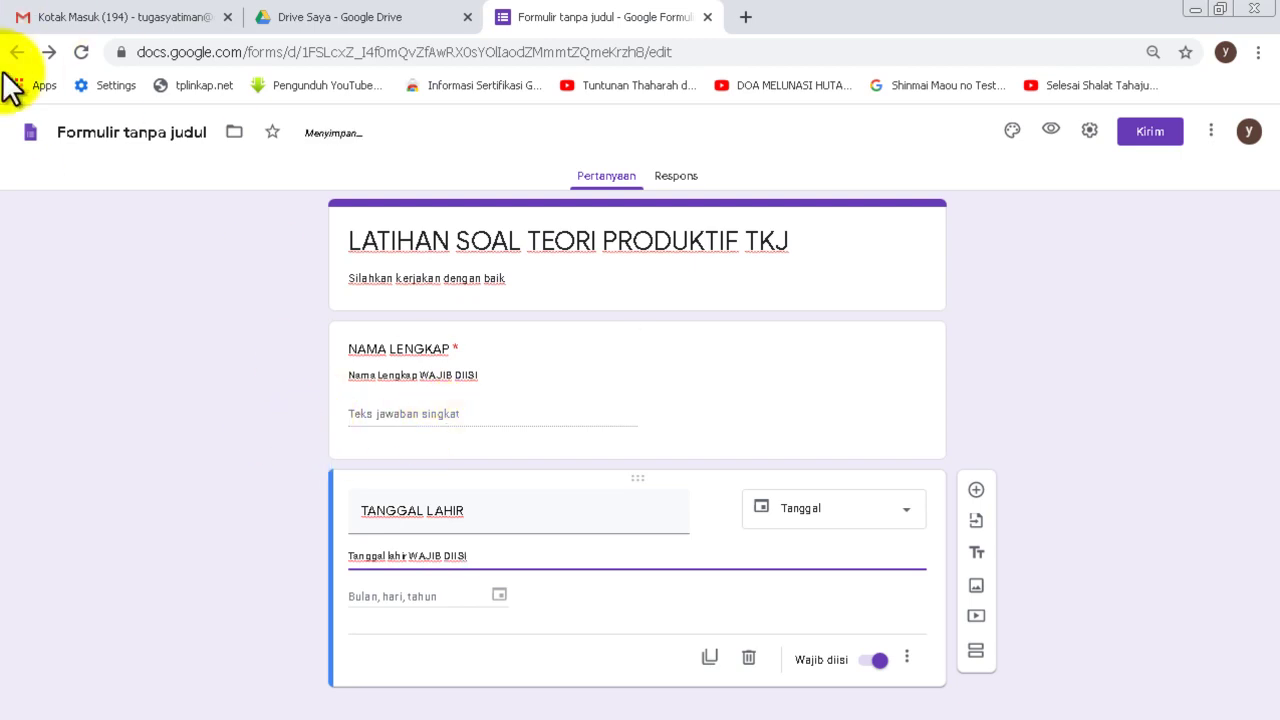
pyautogui.click(182, 372)
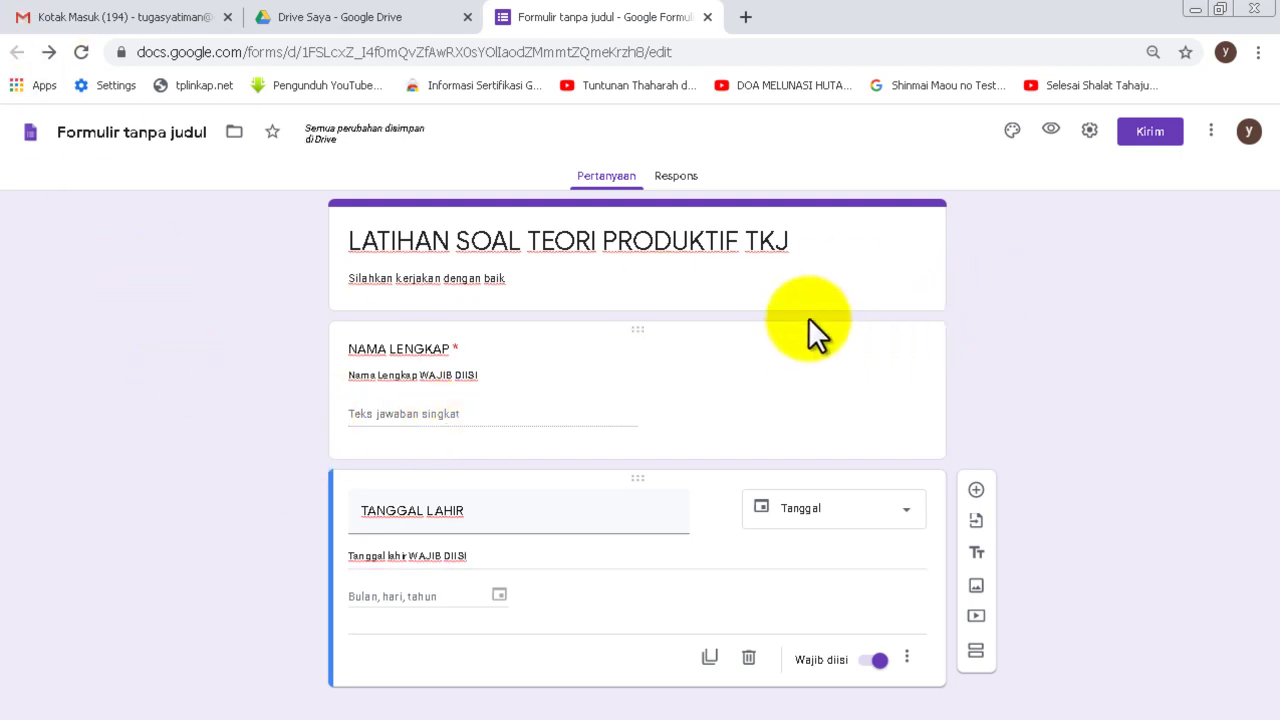
# - Add a third question titled KELAS WAJIB DIISI and set its answer type to Drop-down
pyautogui.click(977, 491)
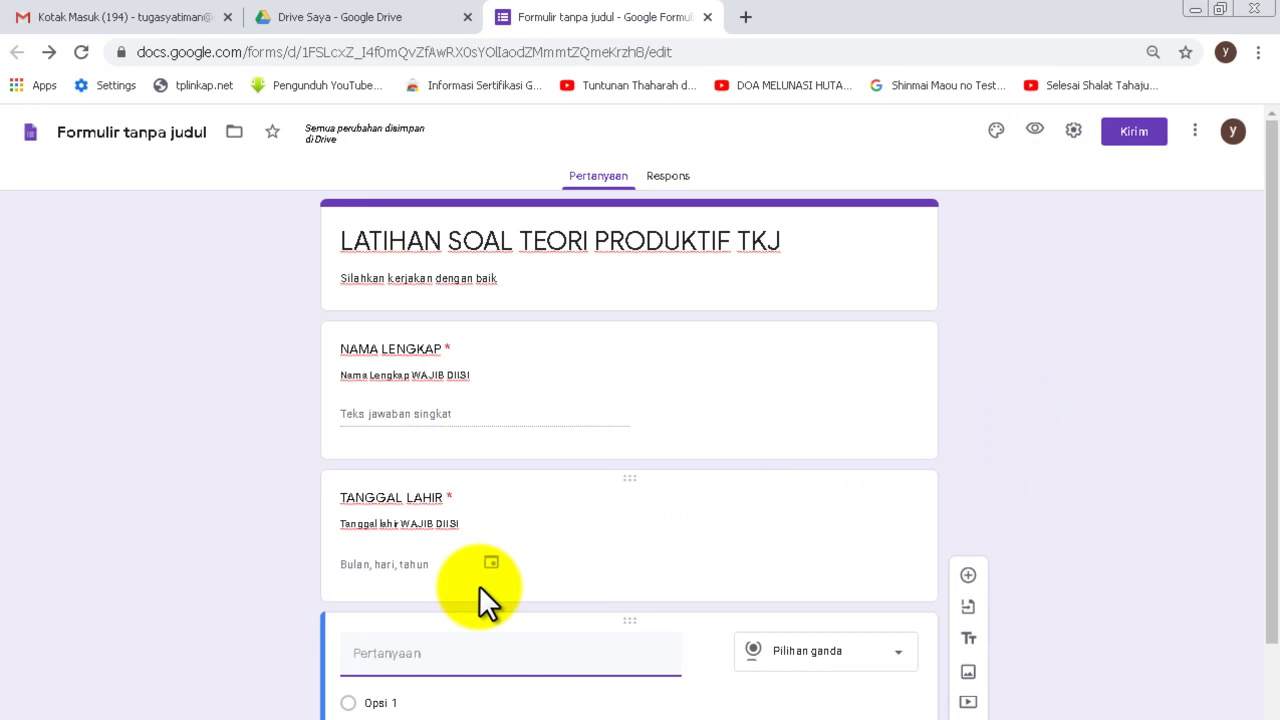
pyautogui.write('KEL')
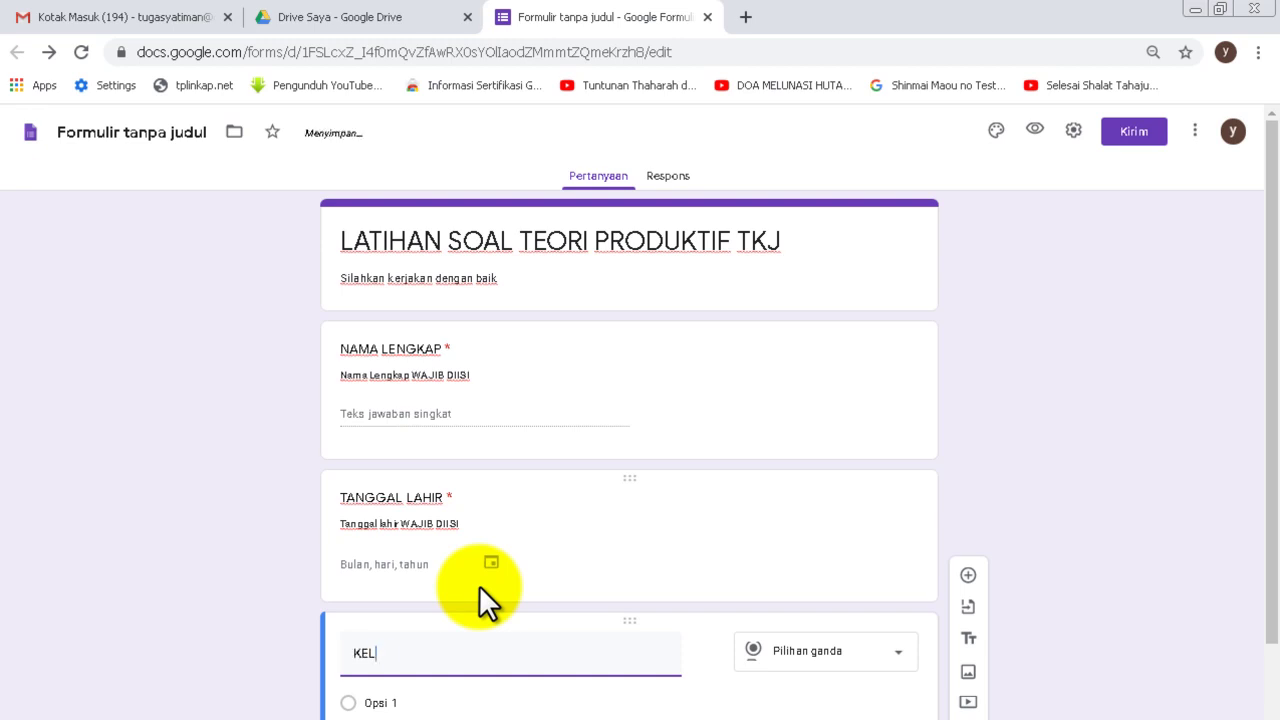
pyautogui.write('AS WAJIB DIISI')
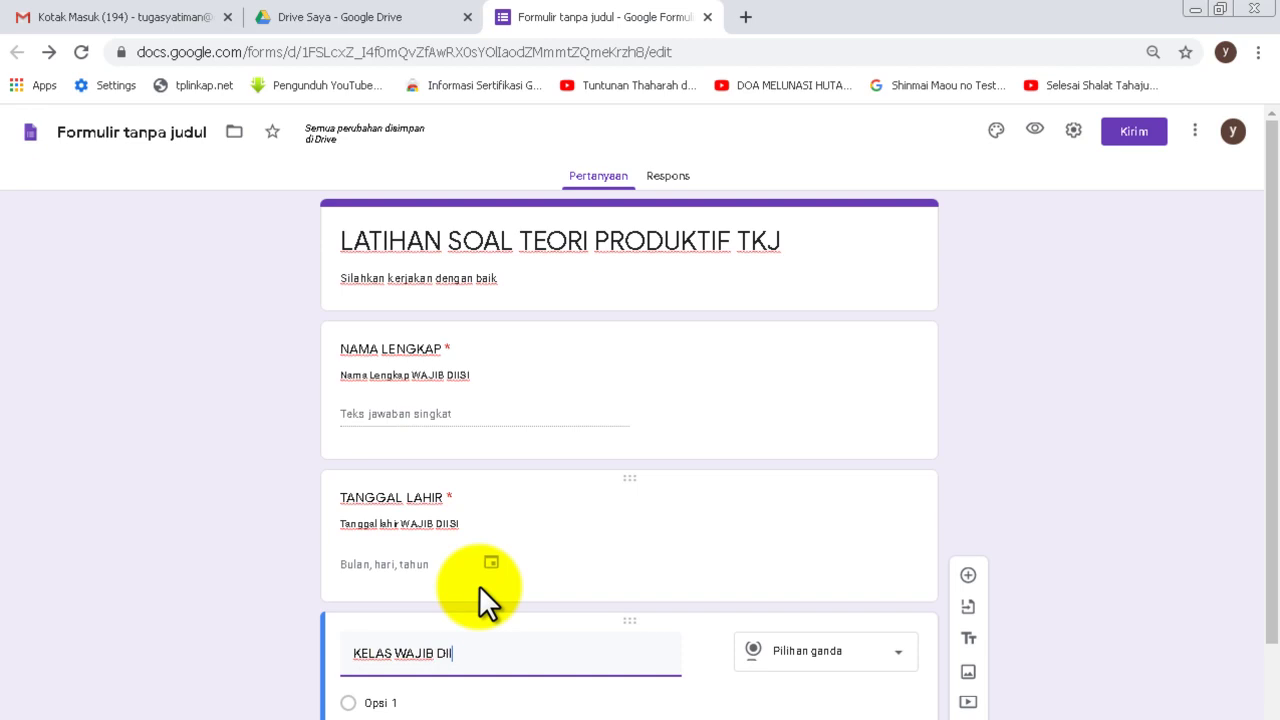
pyautogui.click(295, 519)
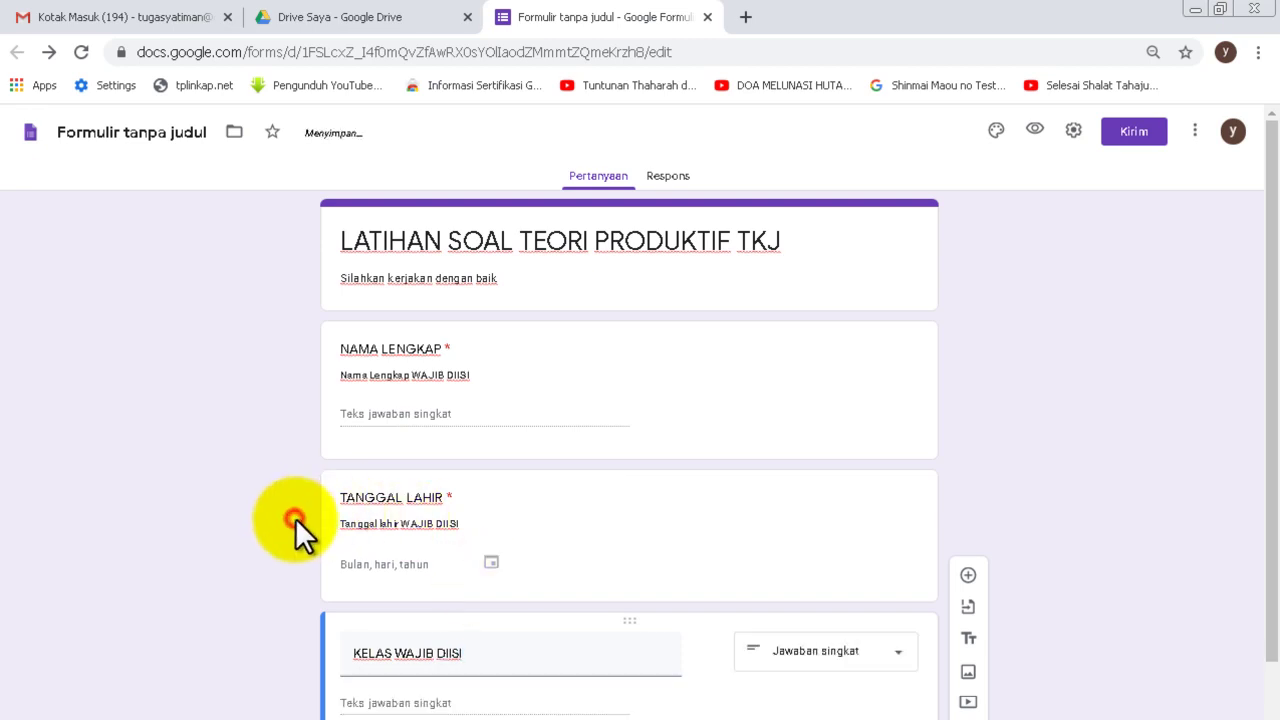
pyautogui.scroll(-2, 295, 519)
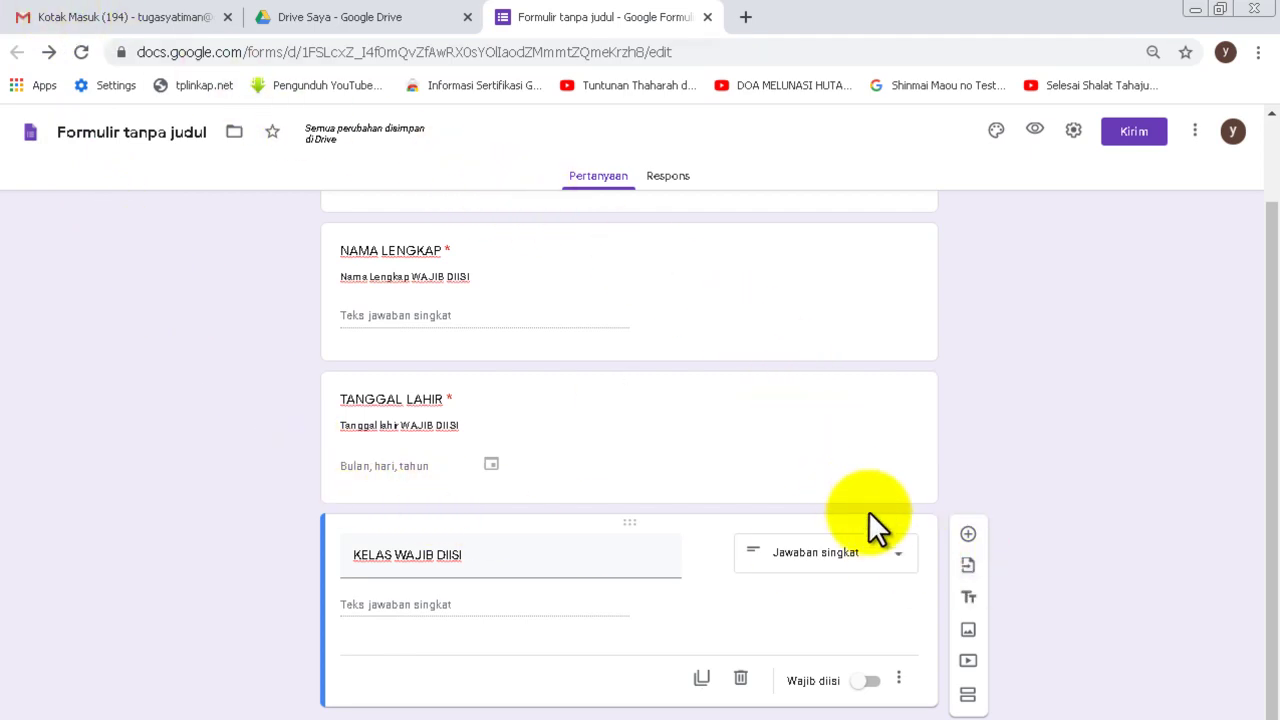
pyautogui.click(897, 570)
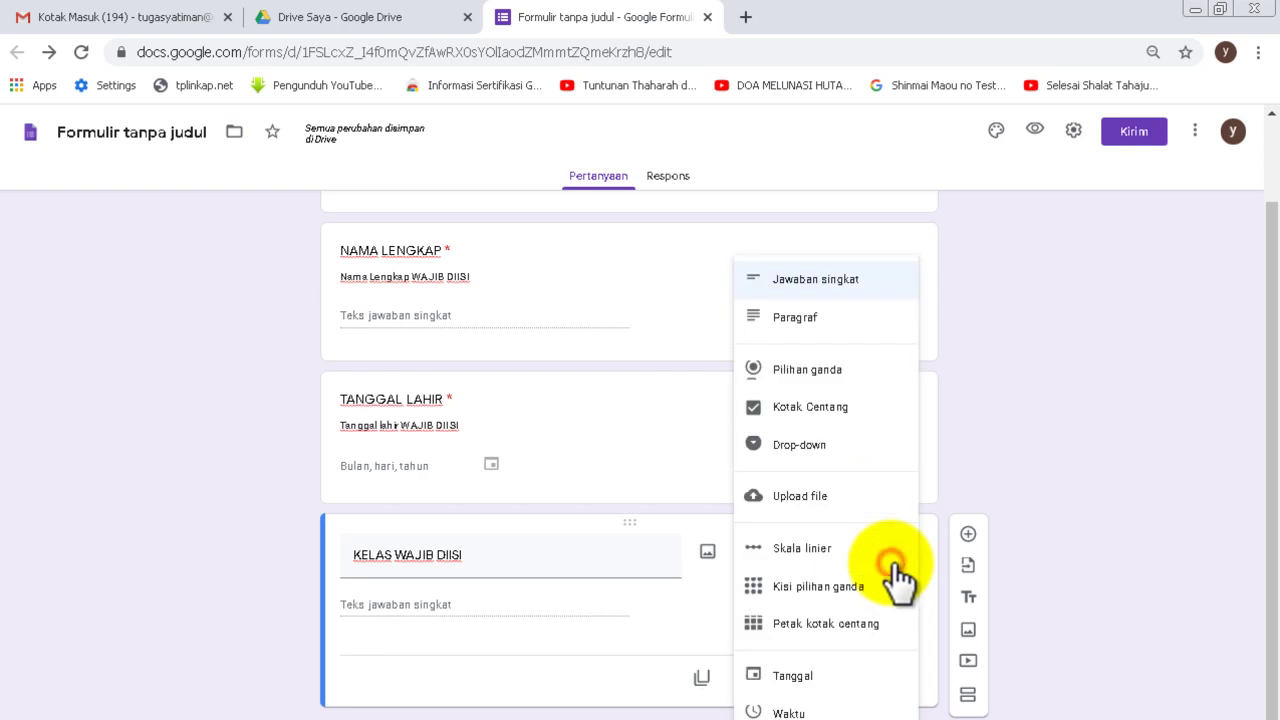
pyautogui.click(843, 452)
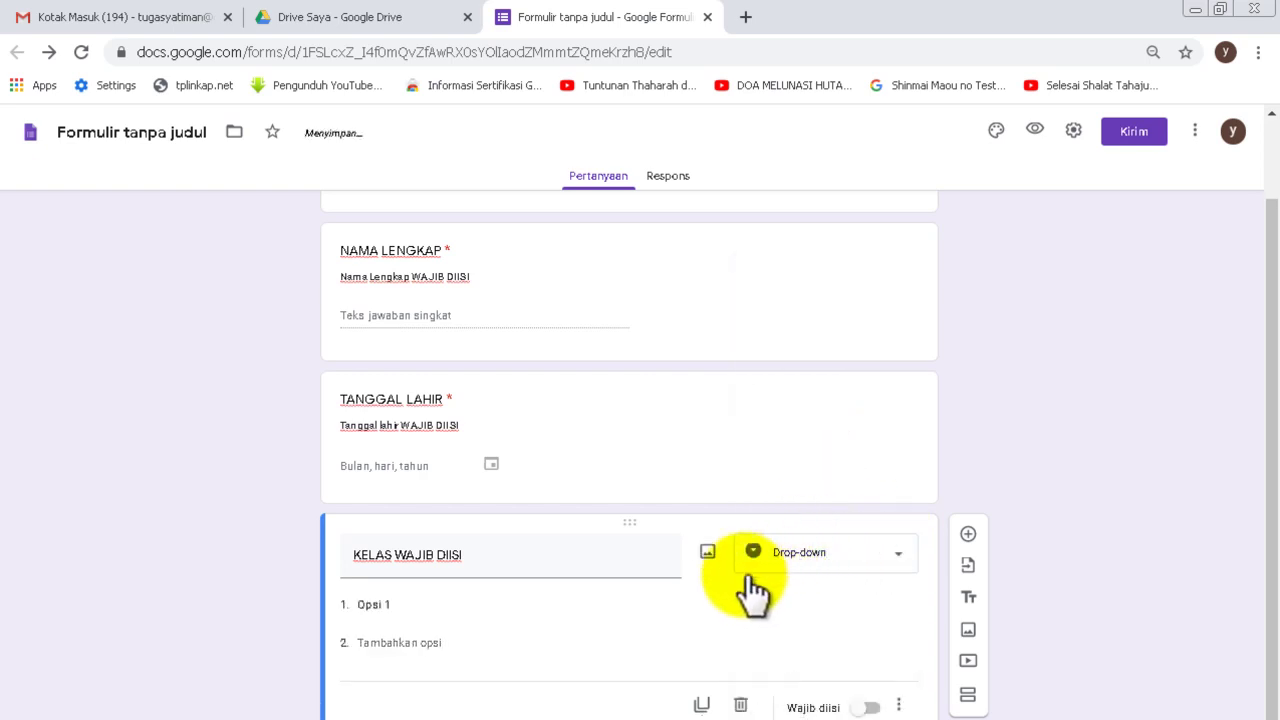
# - Enter X TKJ 01 and X TKJ 02 as the two drop-down options of the class question
pyautogui.click(428, 606)
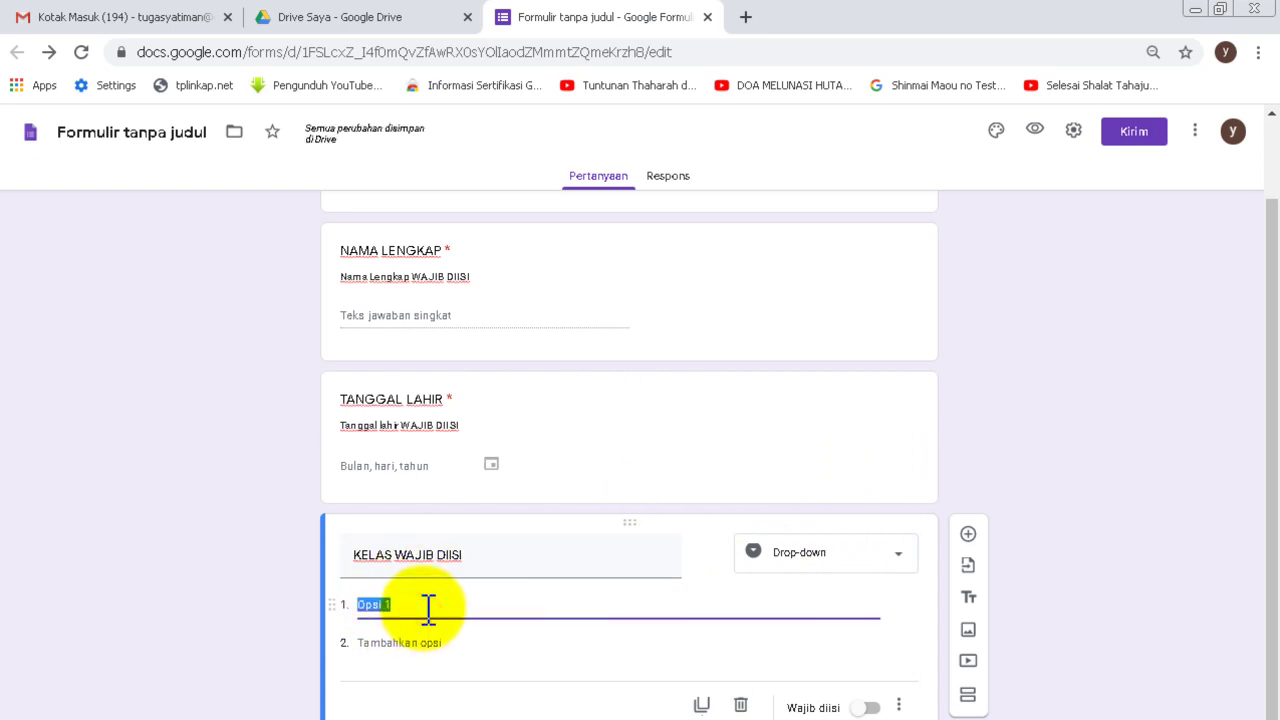
pyautogui.write('X')
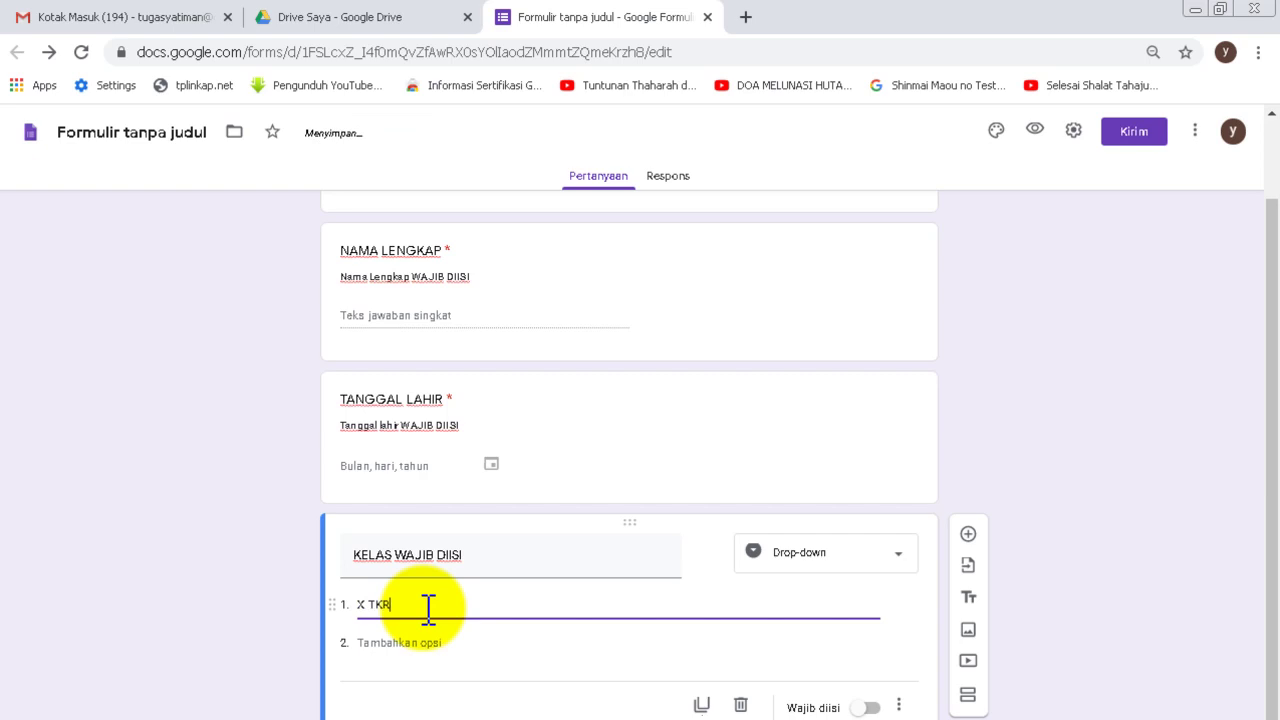
pyautogui.write(' TKJ 01')
pyautogui.click(424, 641)
pyautogui.write('X')
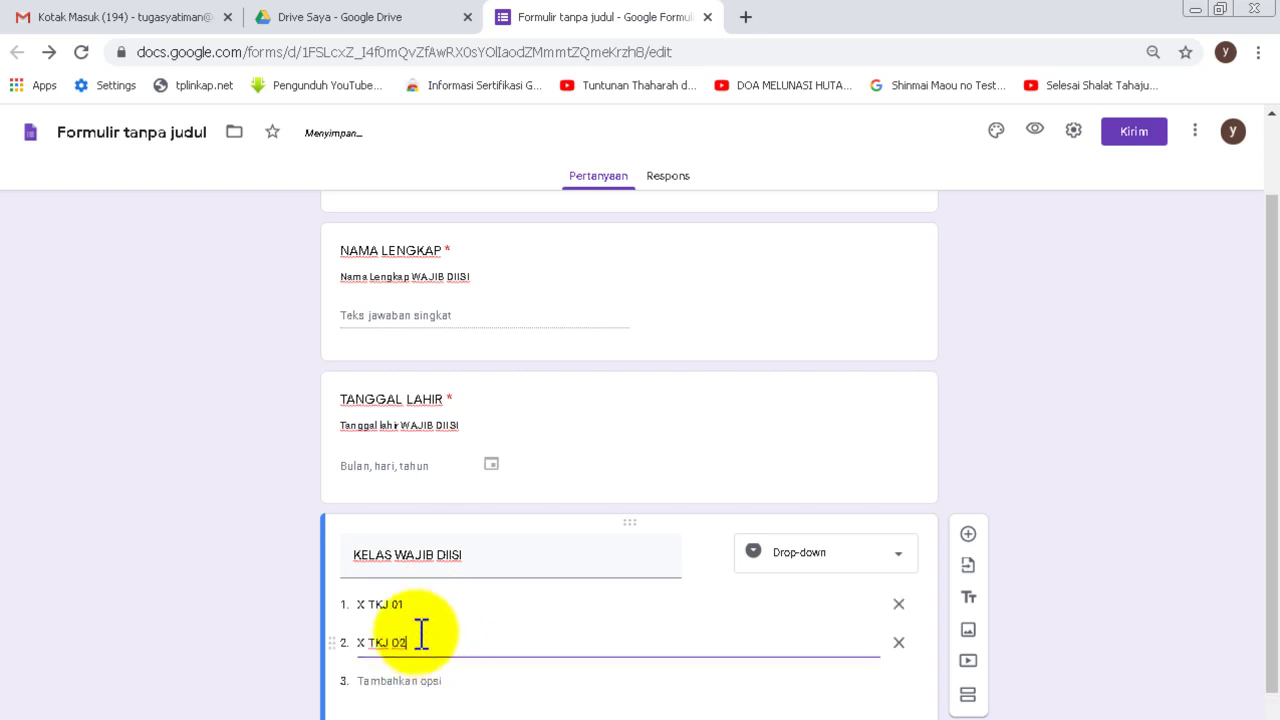
# - Correct the two class options to XII TKJ 01 and XII TKJ 02
pyautogui.tripleClick(367, 606)
pyautogui.press('Right')
pyautogui.press('Left')
pyautogui.press('Left')
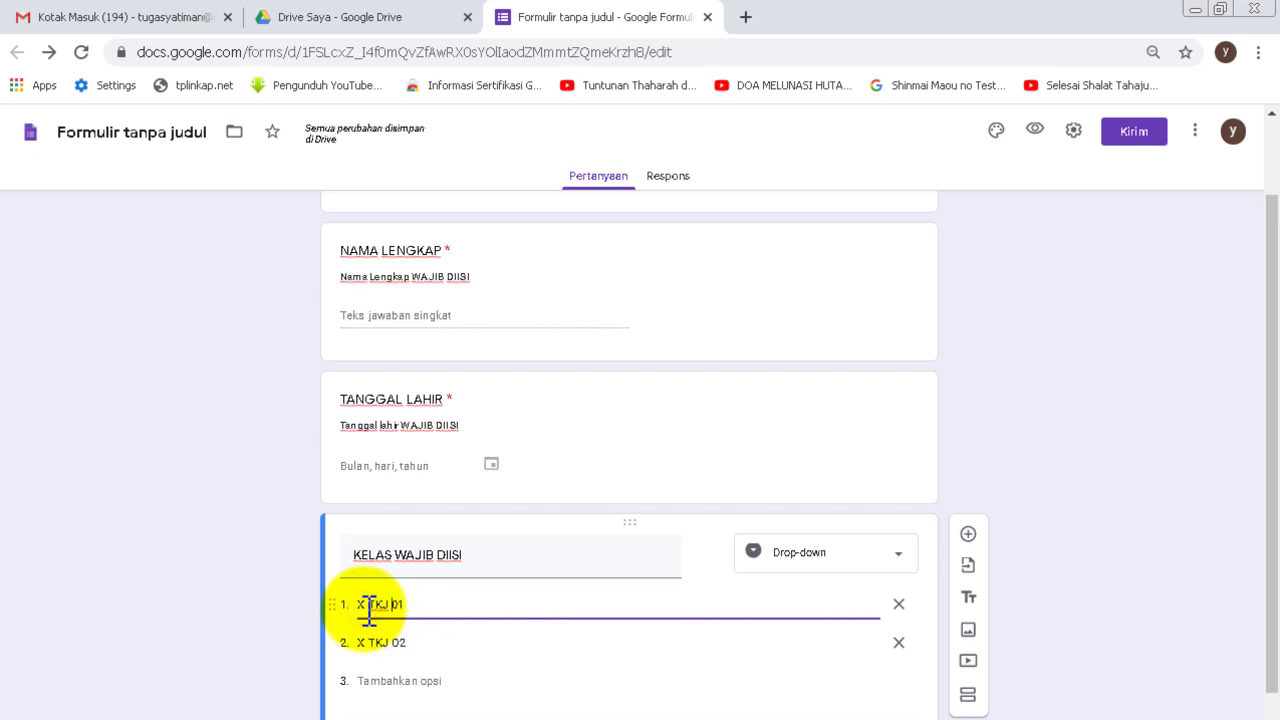
pyautogui.click(367, 606)
pyautogui.write('II')
pyautogui.click(372, 642)
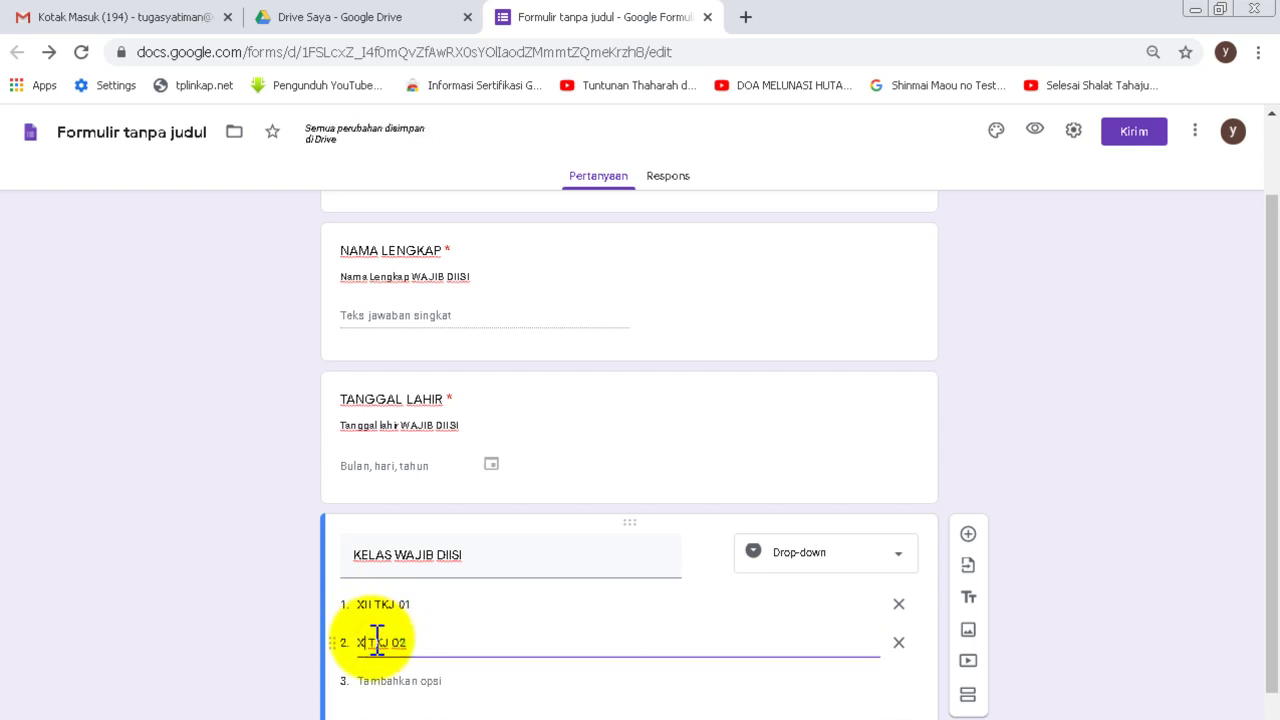
pyautogui.write('II')
pyautogui.click(289, 620)
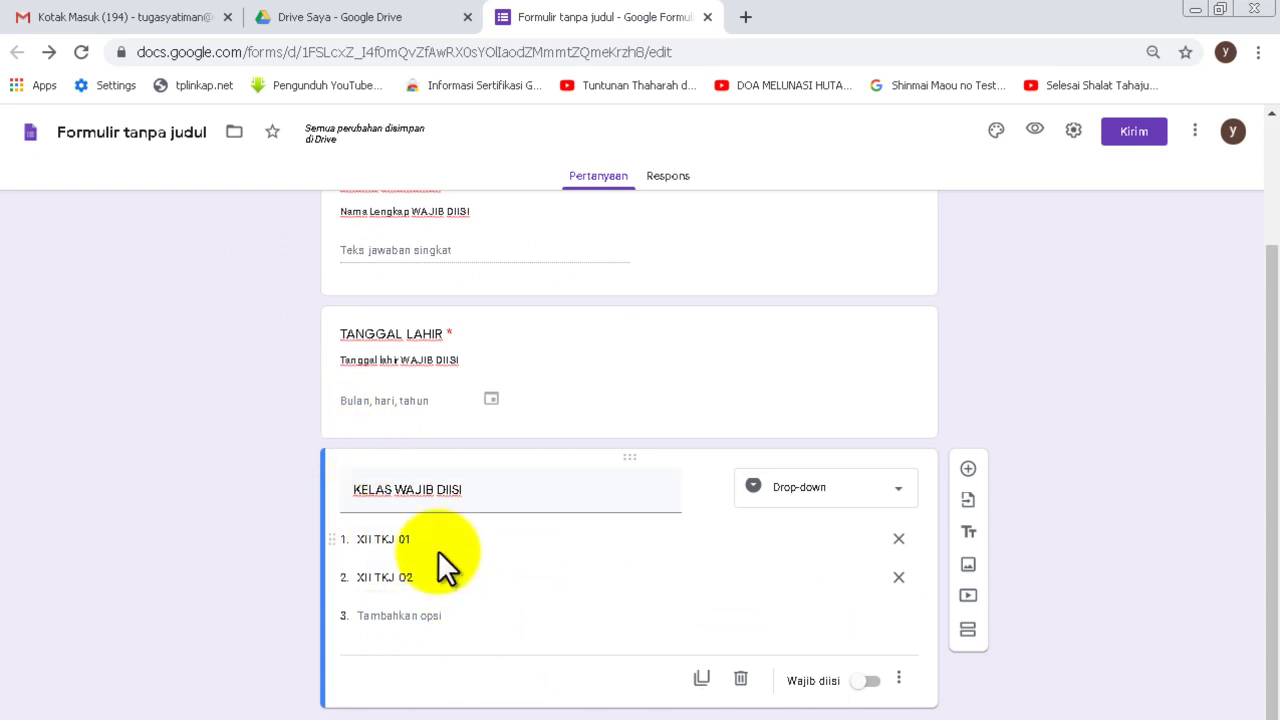
# - Make the class question required and enable its description, leaving the description empty
pyautogui.click(866, 678)
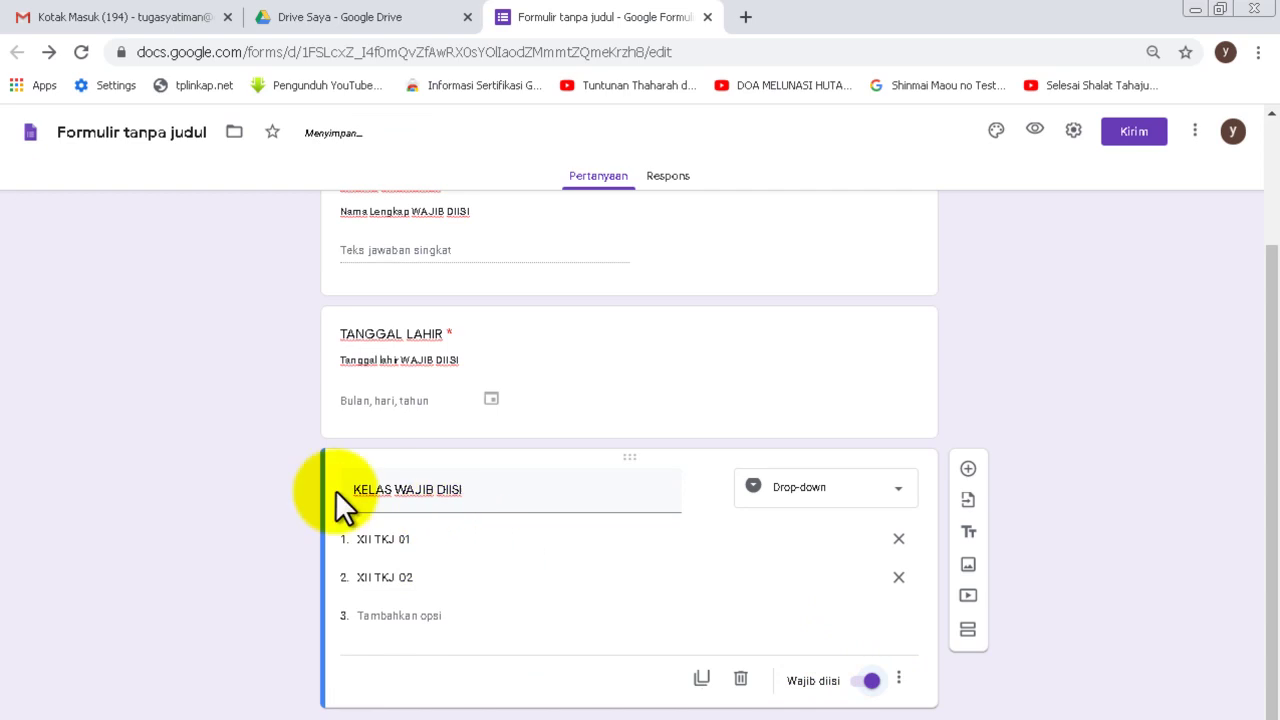
pyautogui.click(900, 680)
pyautogui.click(956, 638)
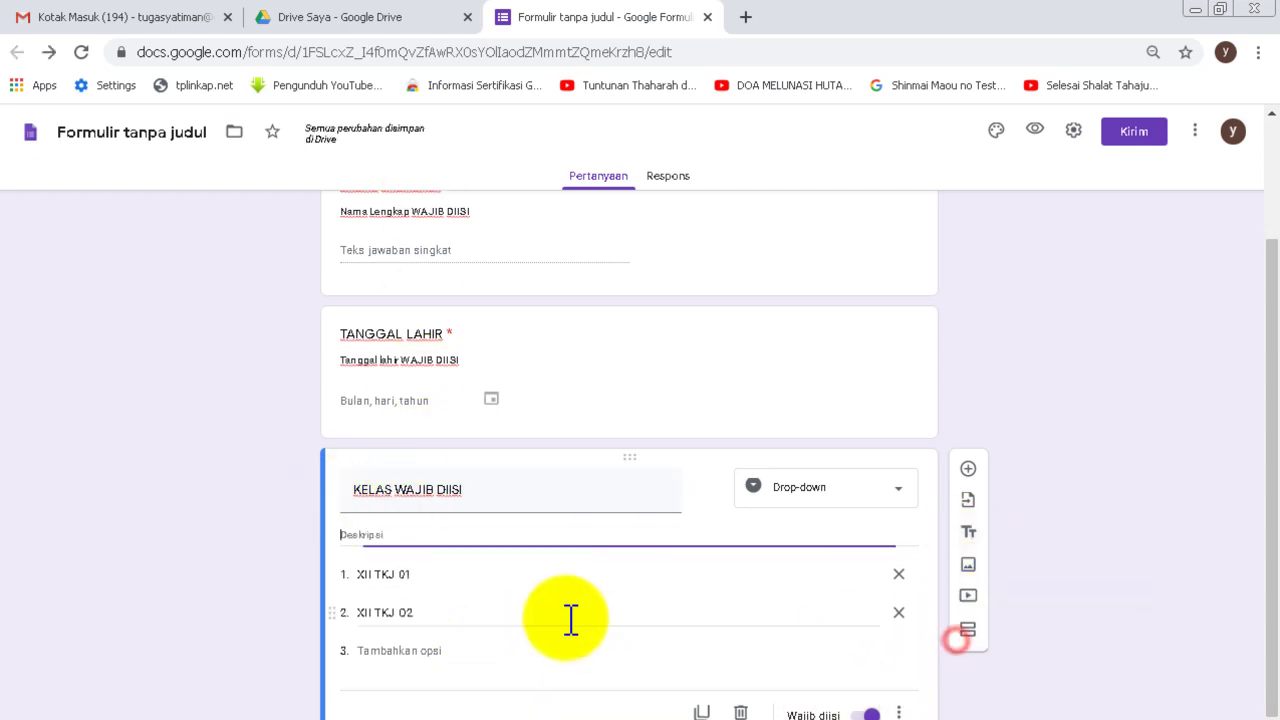
pyautogui.write('k')
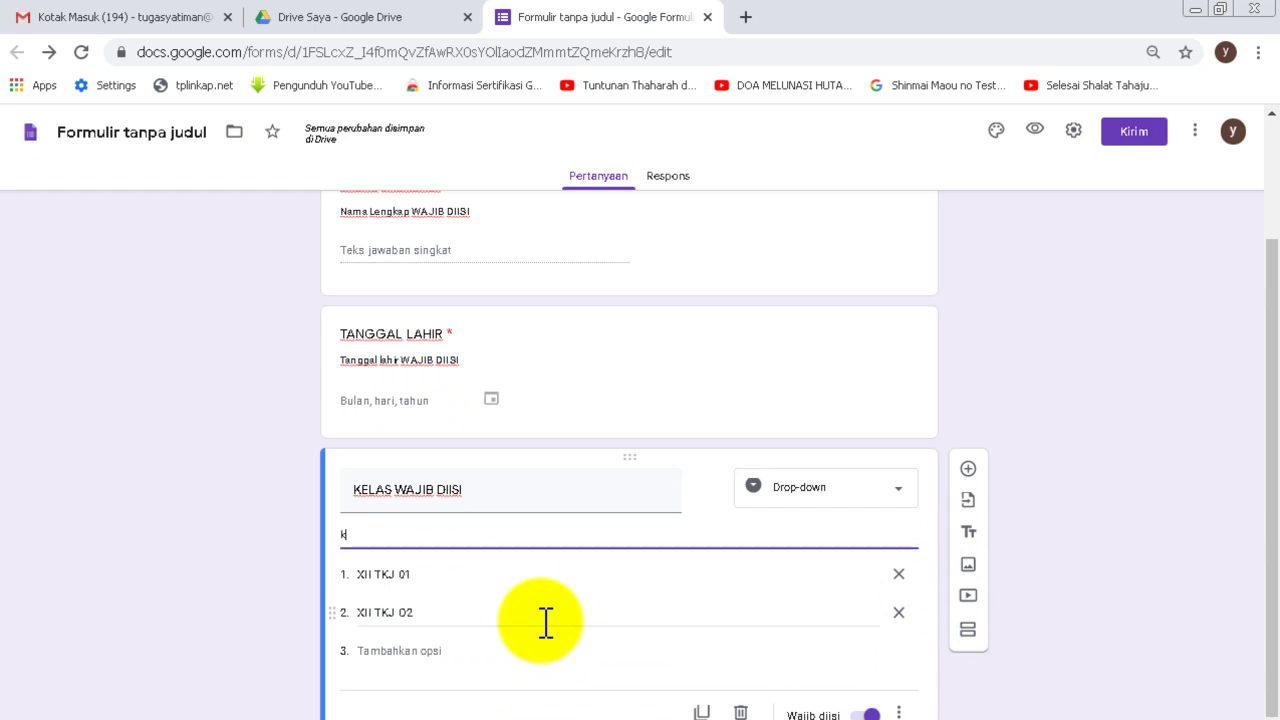
pyautogui.press('BackSpace')
pyautogui.press('BackSpace')
pyautogui.press('BackSpace')
pyautogui.press('BackSpace')
pyautogui.press('BackSpace')
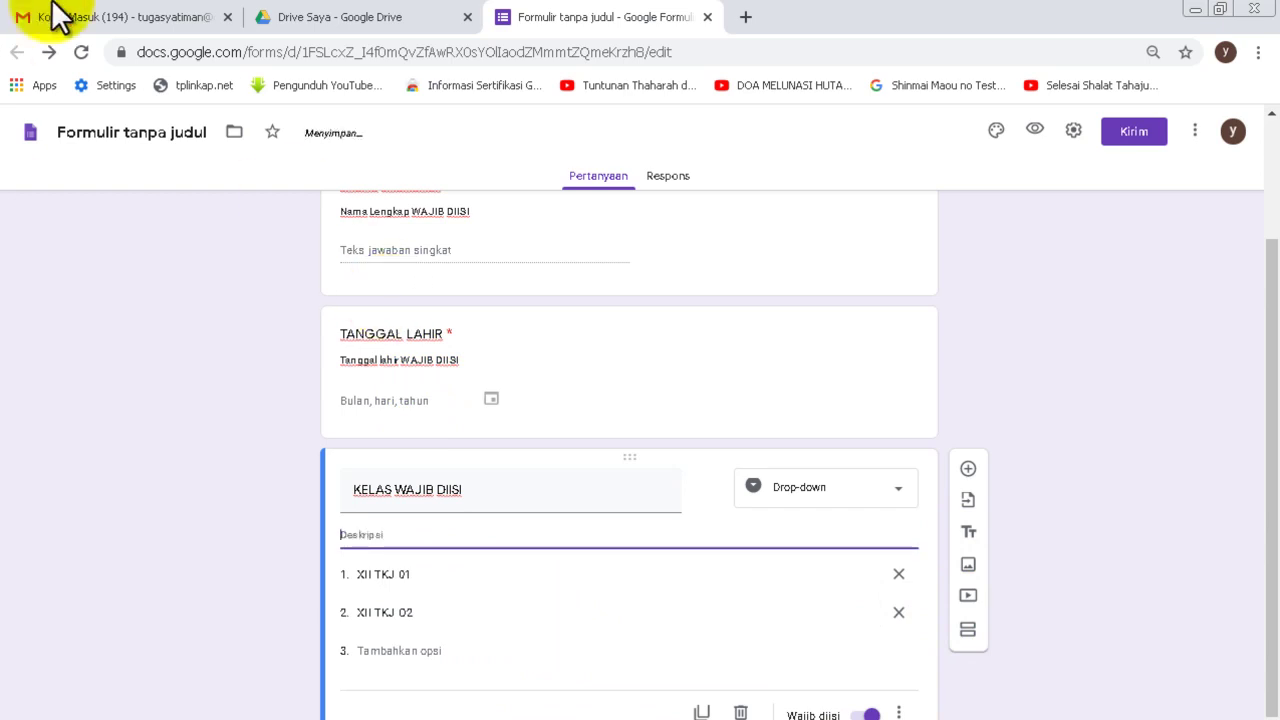
# - Replace the class question's title with PILIH KELAS ANDA
pyautogui.tripleClick(478, 487)
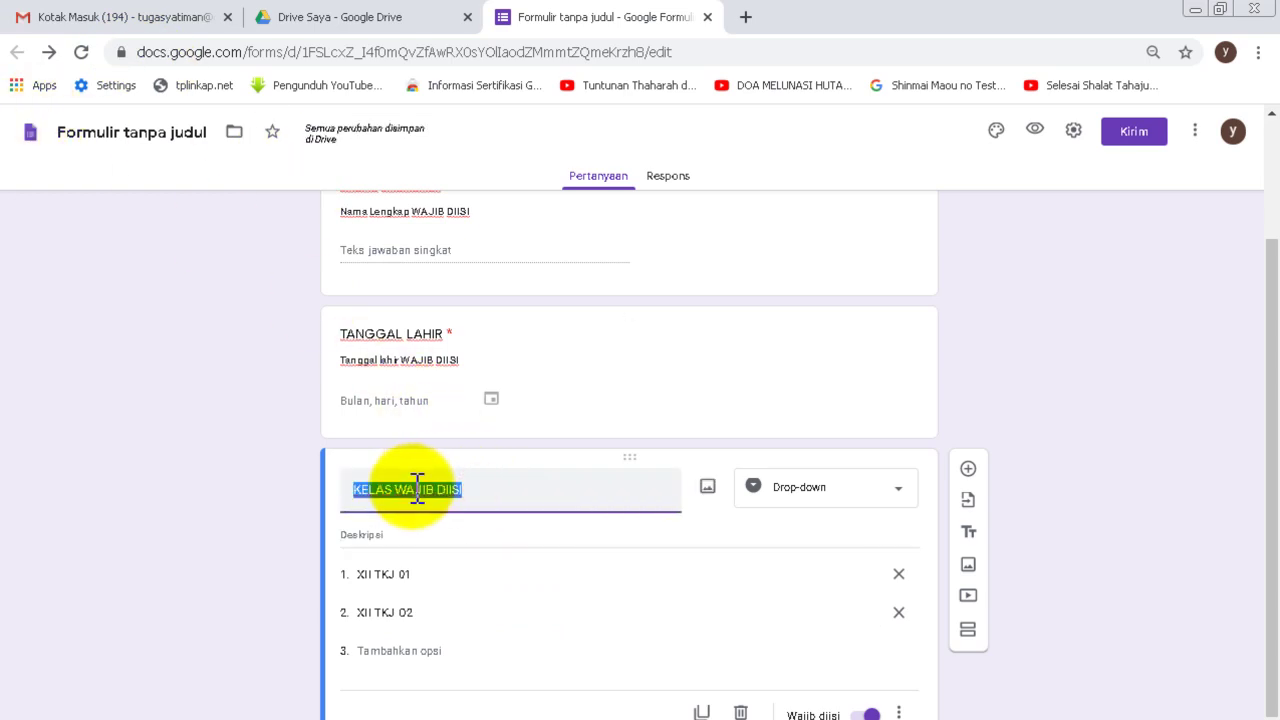
pyautogui.write('pil')
pyautogui.press('BackSpace')
pyautogui.press('BackSpace')
pyautogui.write('PILIH KELAS ANDA')
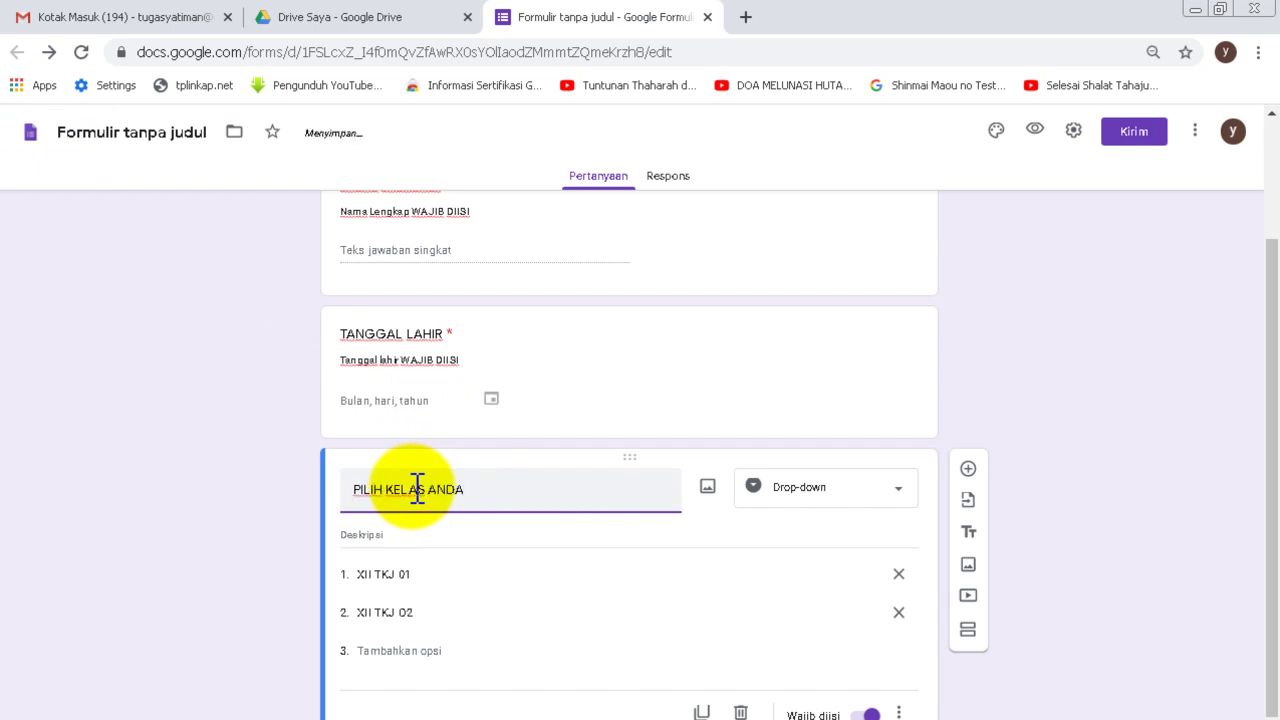
# - Enter the description "Pilihan kelas WAJIB DIISI" for the PILIH KELAS ANDA question
pyautogui.click(405, 539)
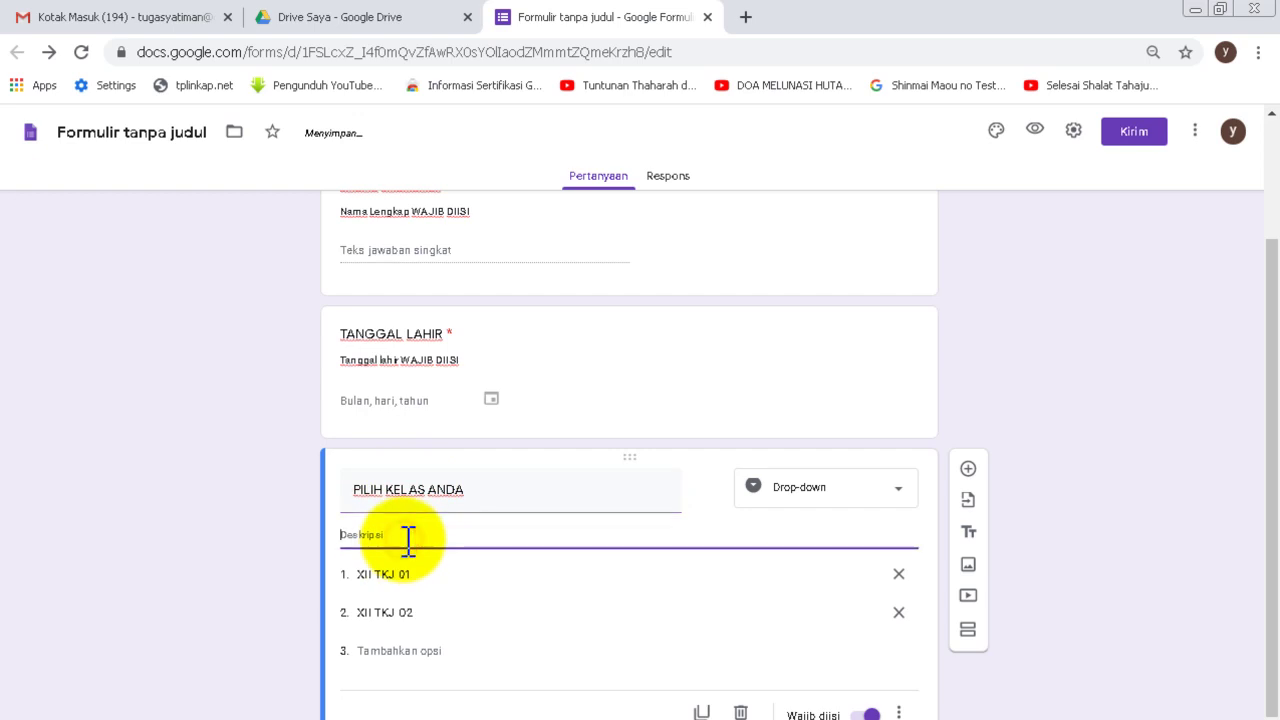
pyautogui.write('Pilihan kelas')
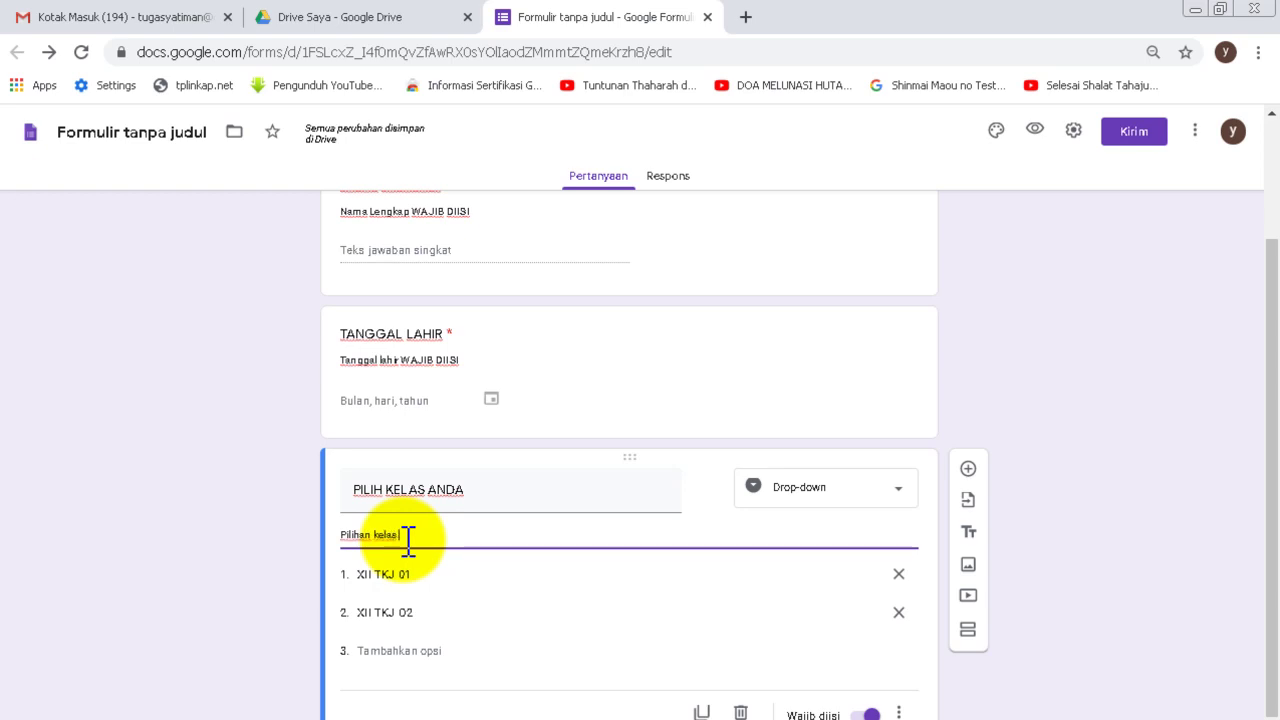
pyautogui.write(' WA')
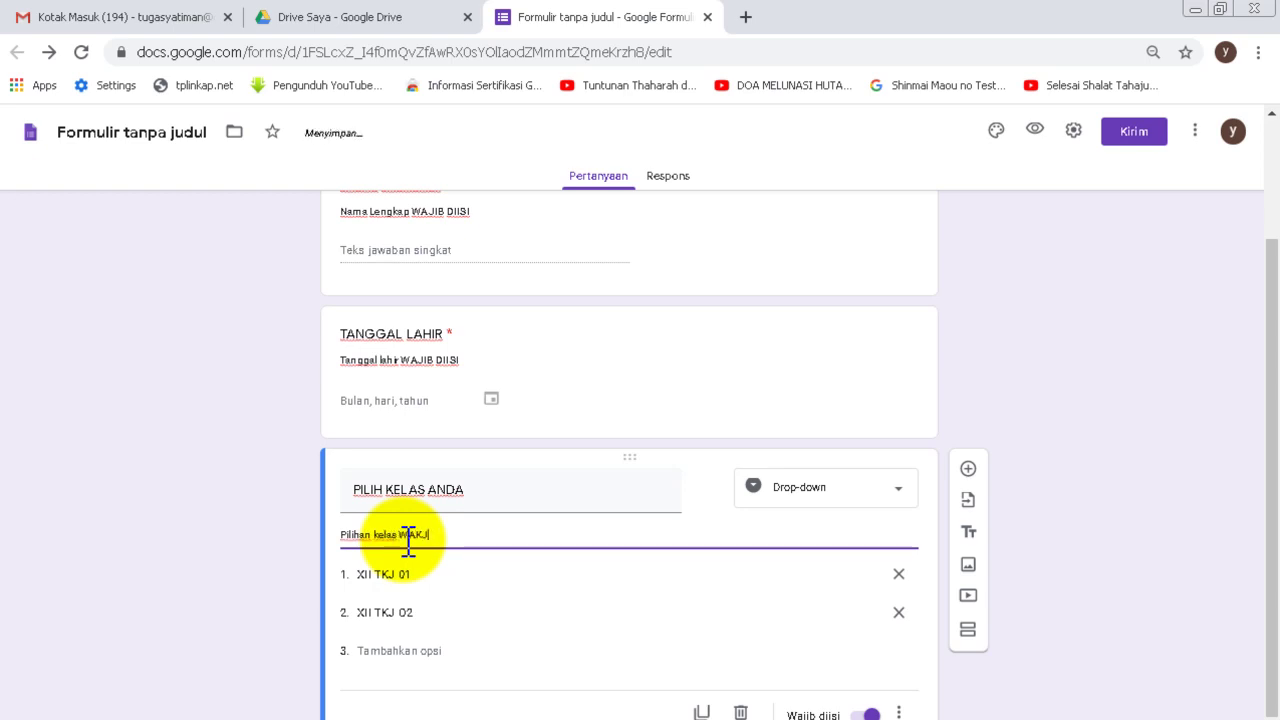
pyautogui.write('JIB DIISI')
pyautogui.click(272, 518)
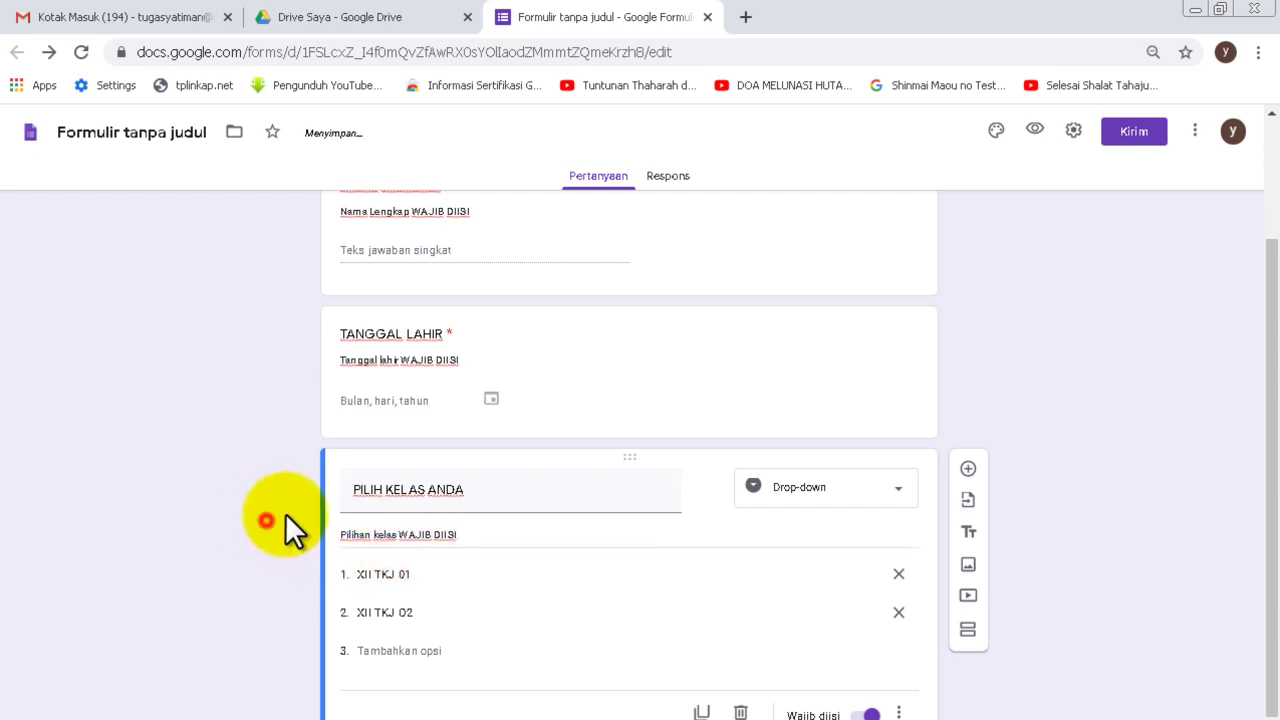
# - Generate the form's sharing link with the shortened URL option enabled and copy it
pyautogui.scroll(-1, 663, 534)
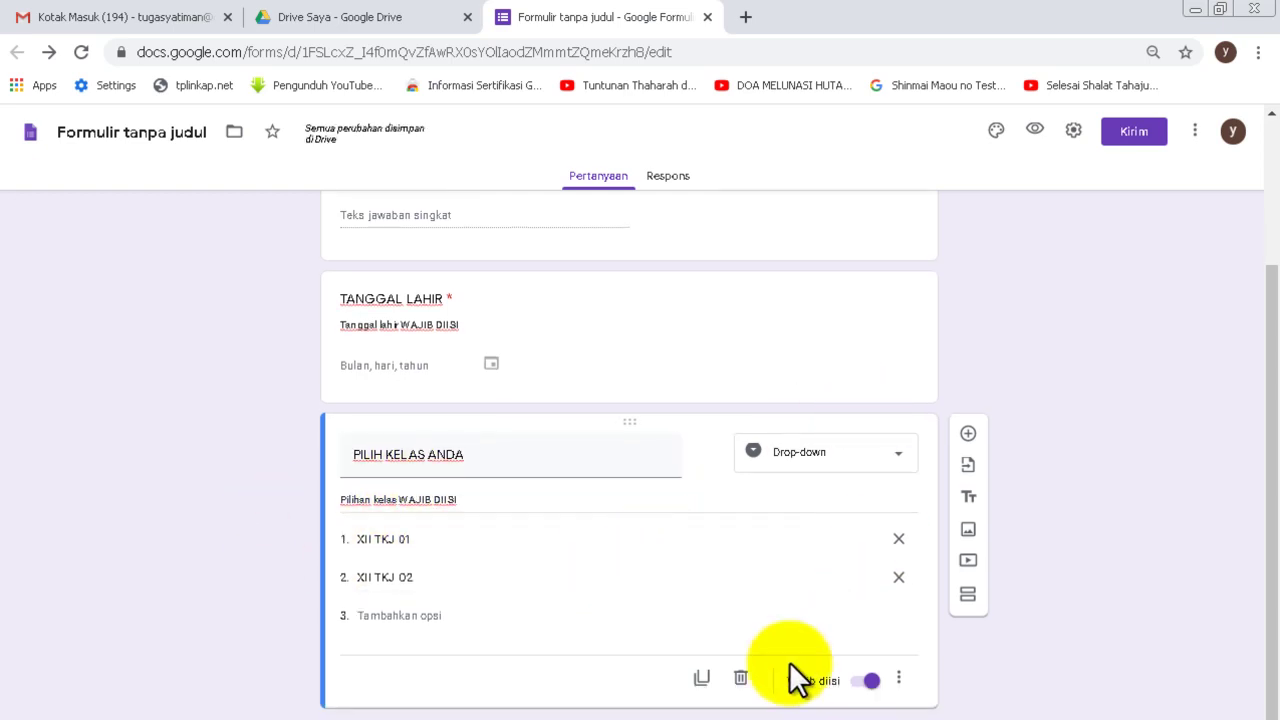
pyautogui.scroll(1, 300, 370)
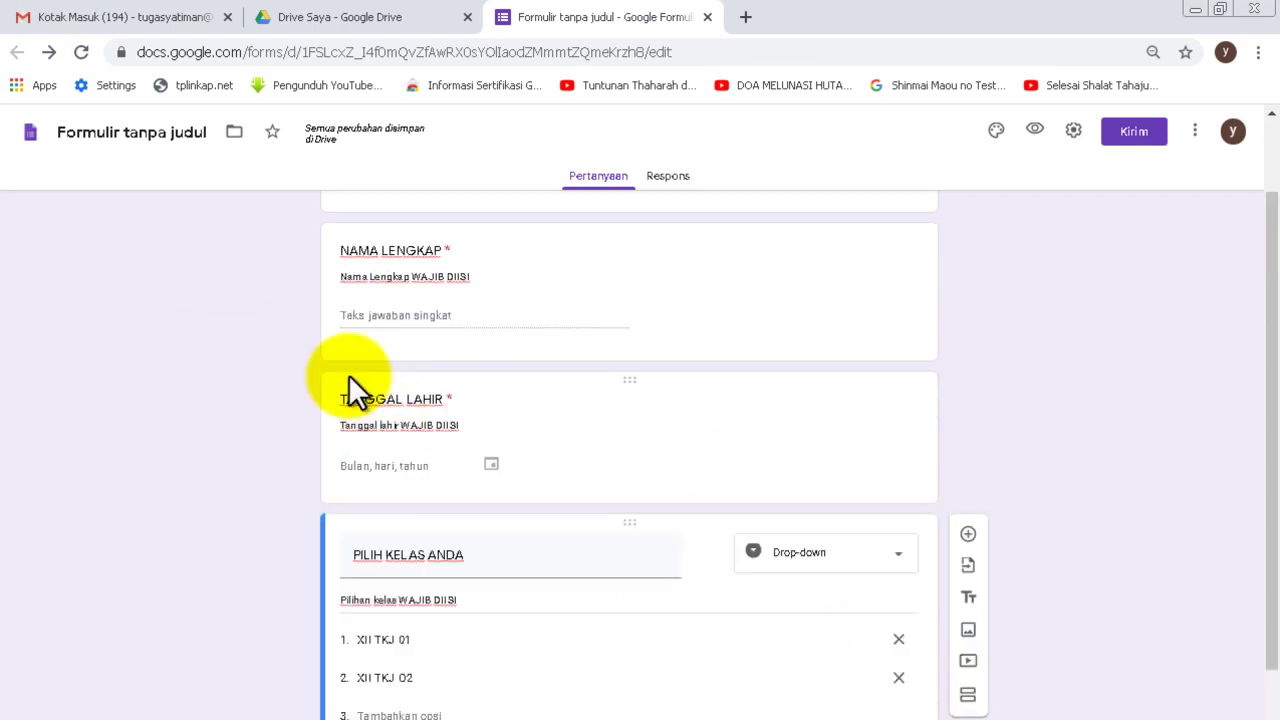
pyautogui.scroll(1, 195, 280)
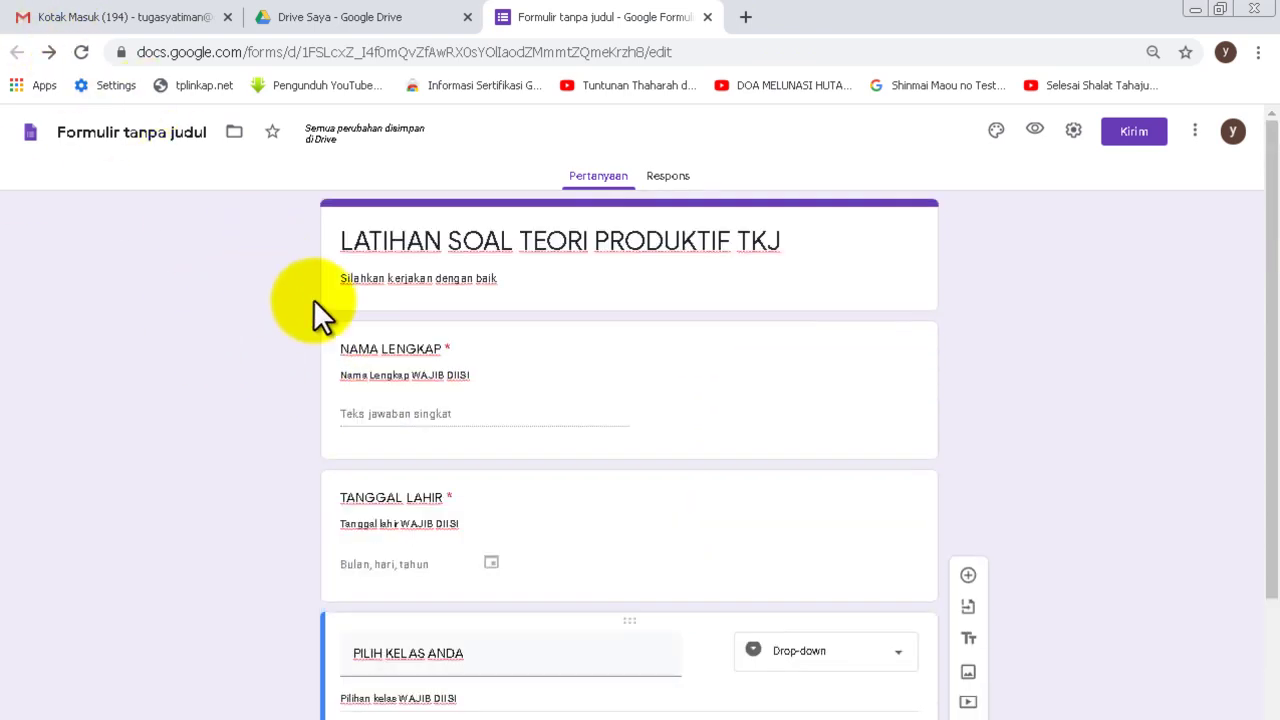
pyautogui.scroll(-2, 700, 380)
pyautogui.scroll(2, 800, 300)
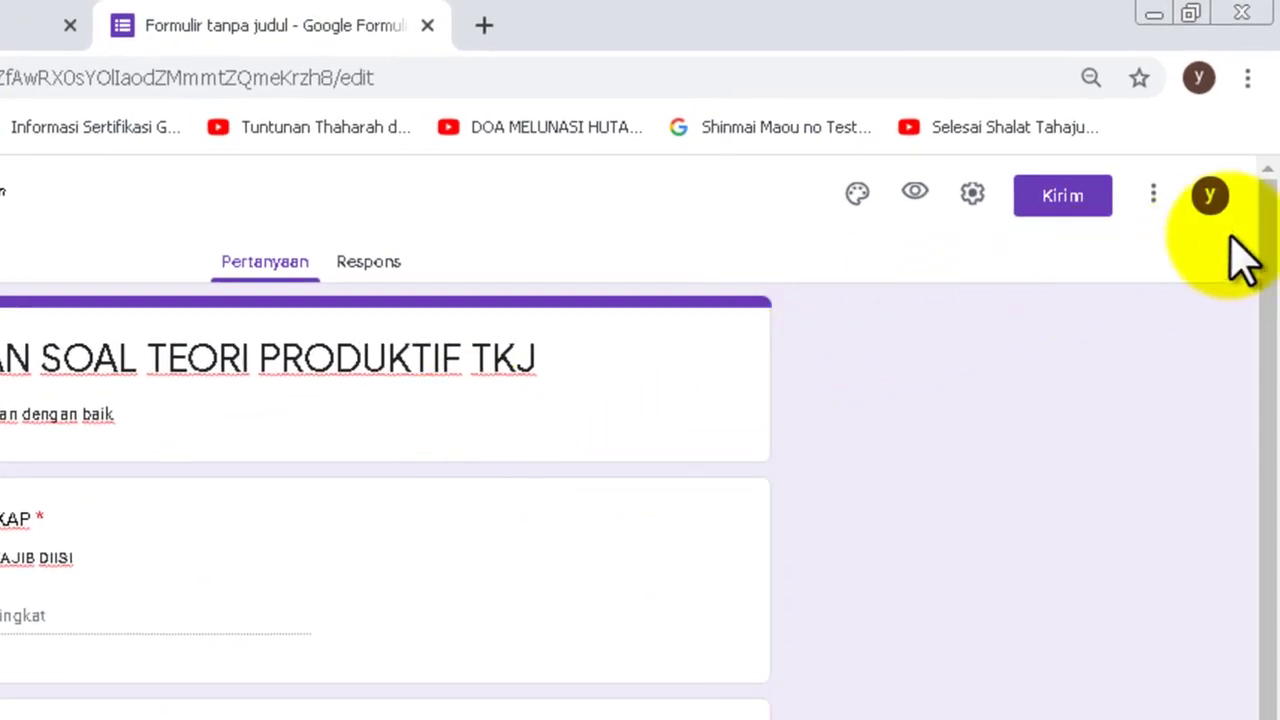
pyautogui.click(1087, 200)
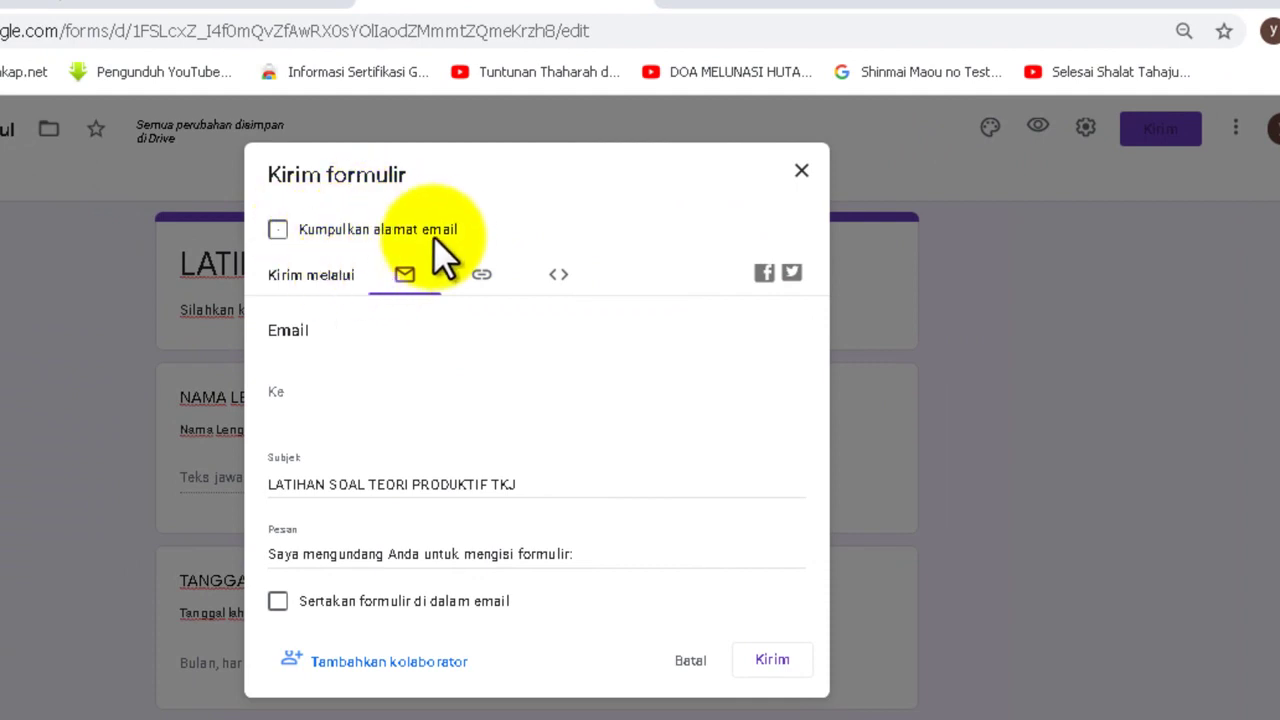
pyautogui.click(482, 277)
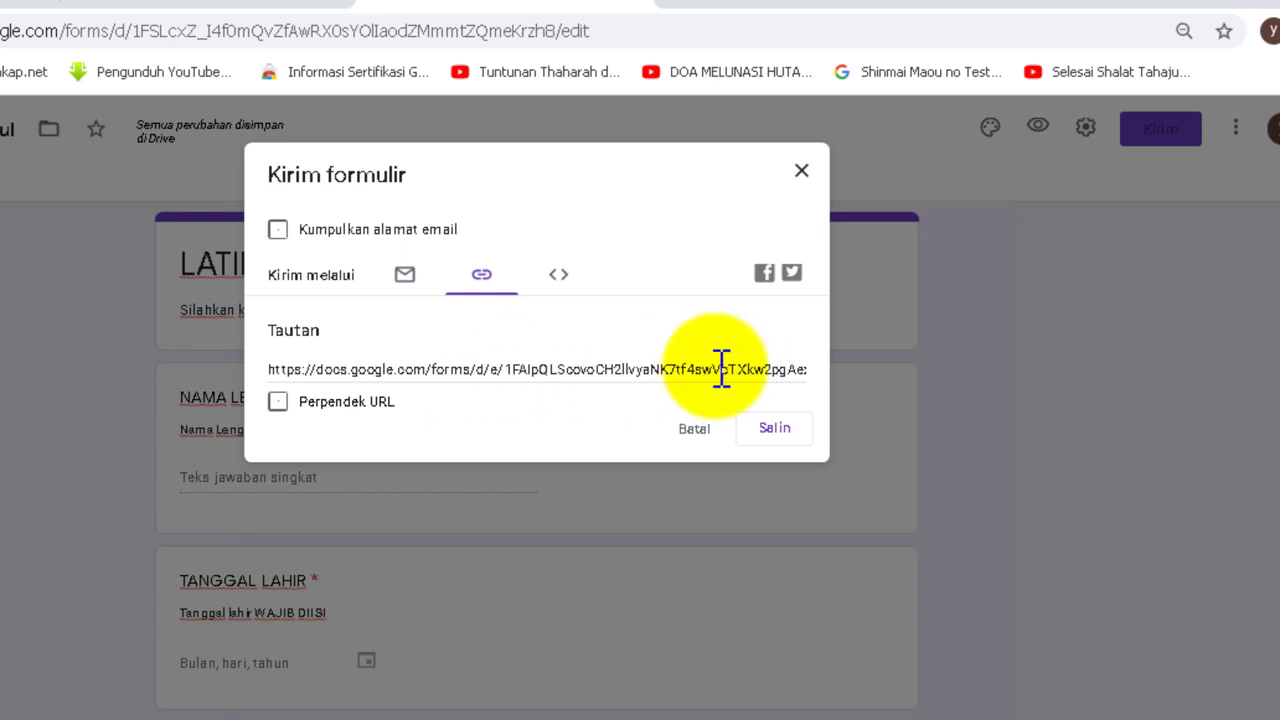
pyautogui.click(279, 402)
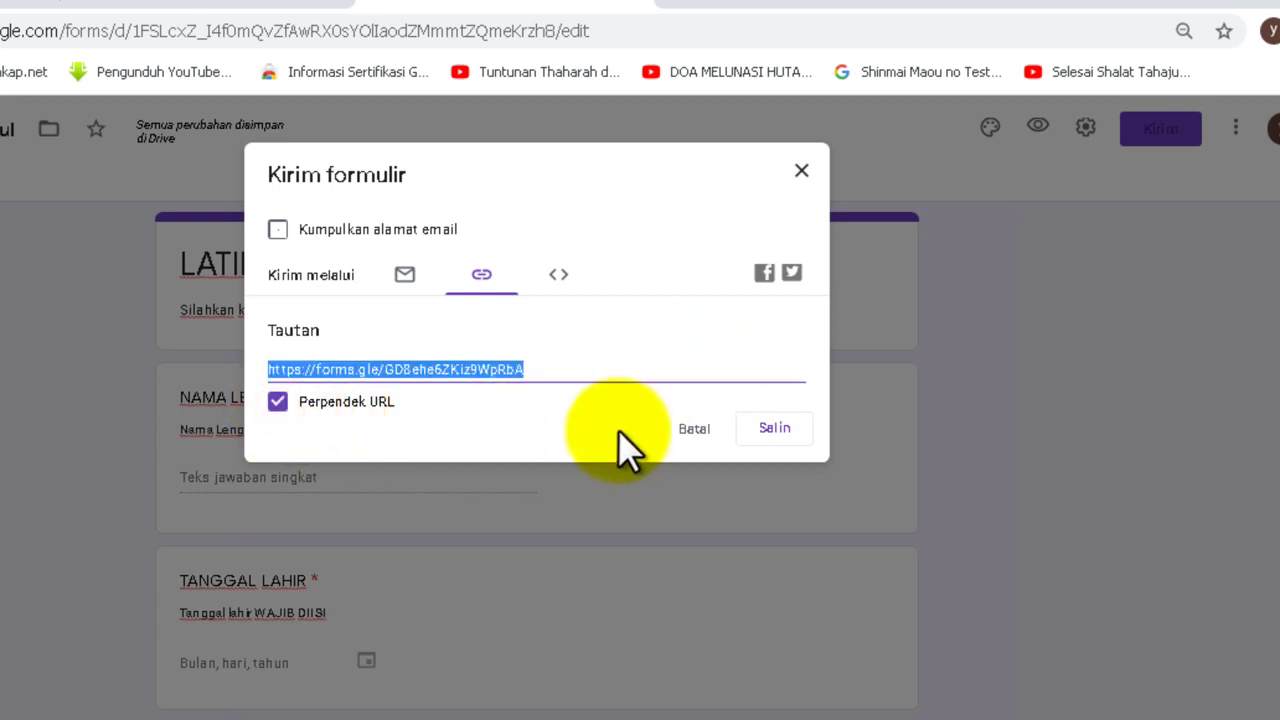
pyautogui.click(788, 428)
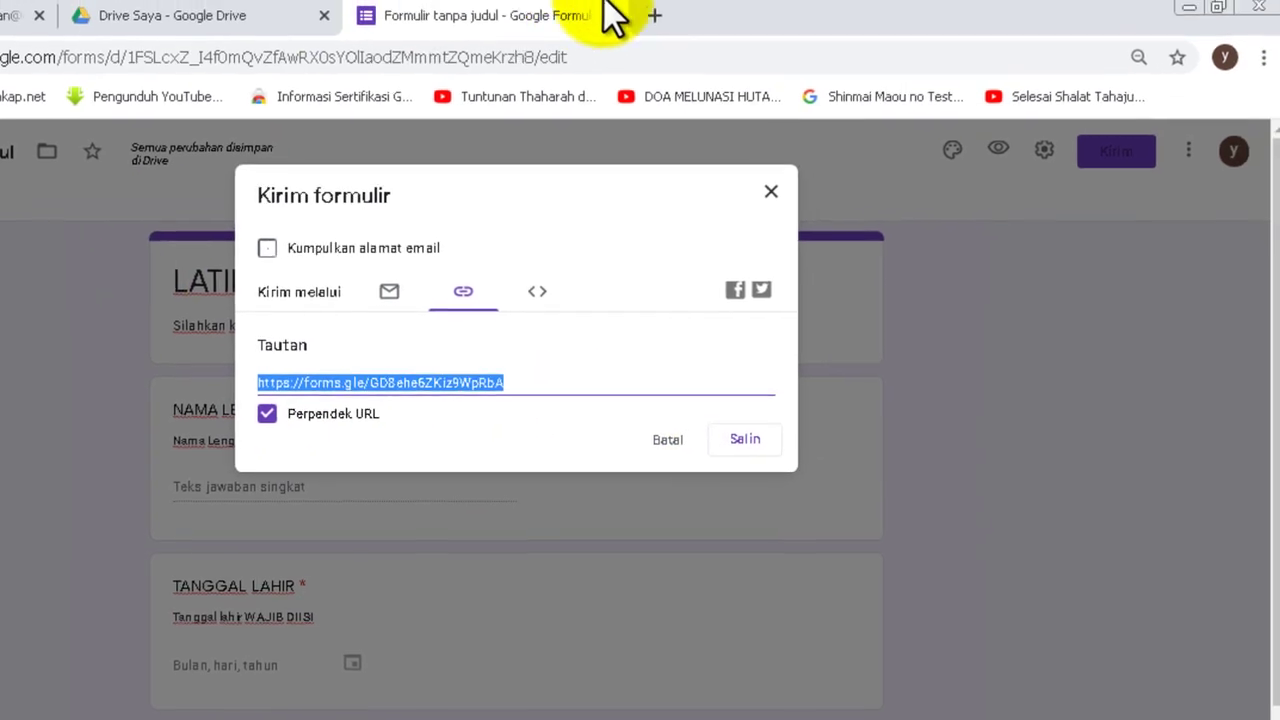
# - Open the copied form link in a new browser tab to view the form as a respondent
pyautogui.click(645, 22)
pyautogui.rightClick(549, 62)
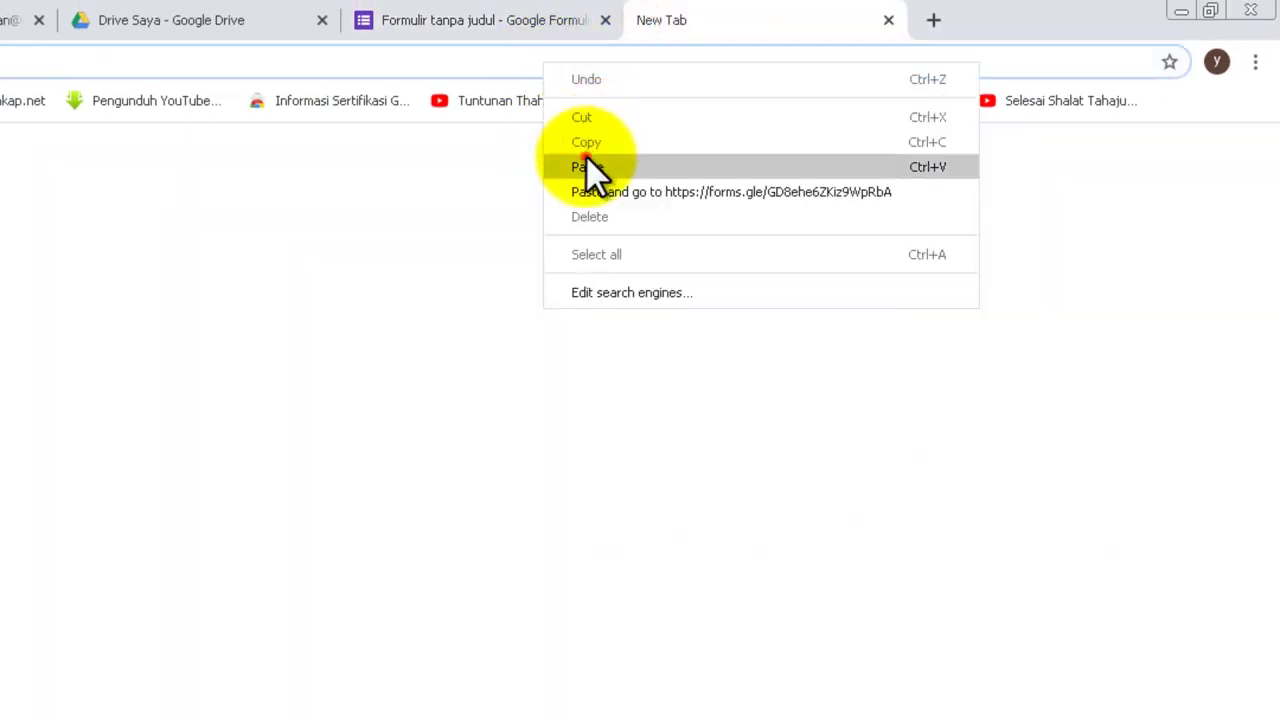
pyautogui.click(587, 166)
pyautogui.press('Return')
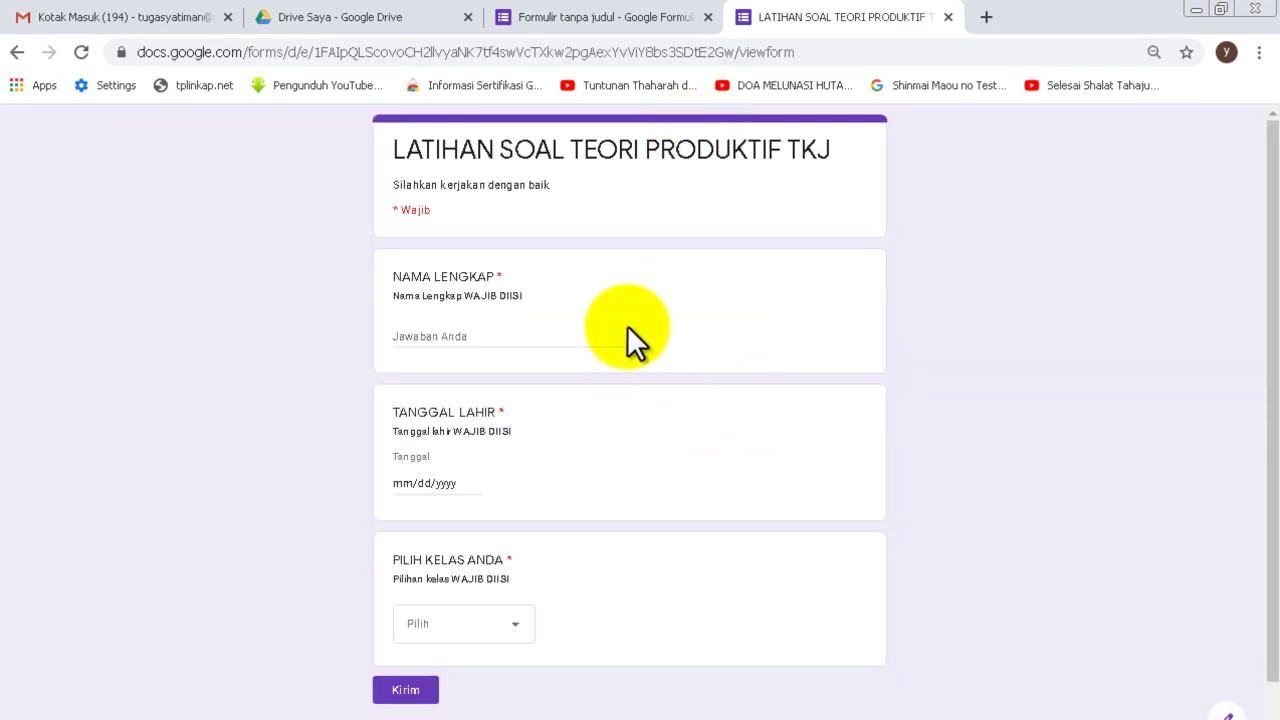
# - Leave the NAMA LENGKAP answer blank and pick a sample birth date in the TANGGAL LAHIR calendar
pyautogui.click(475, 332)
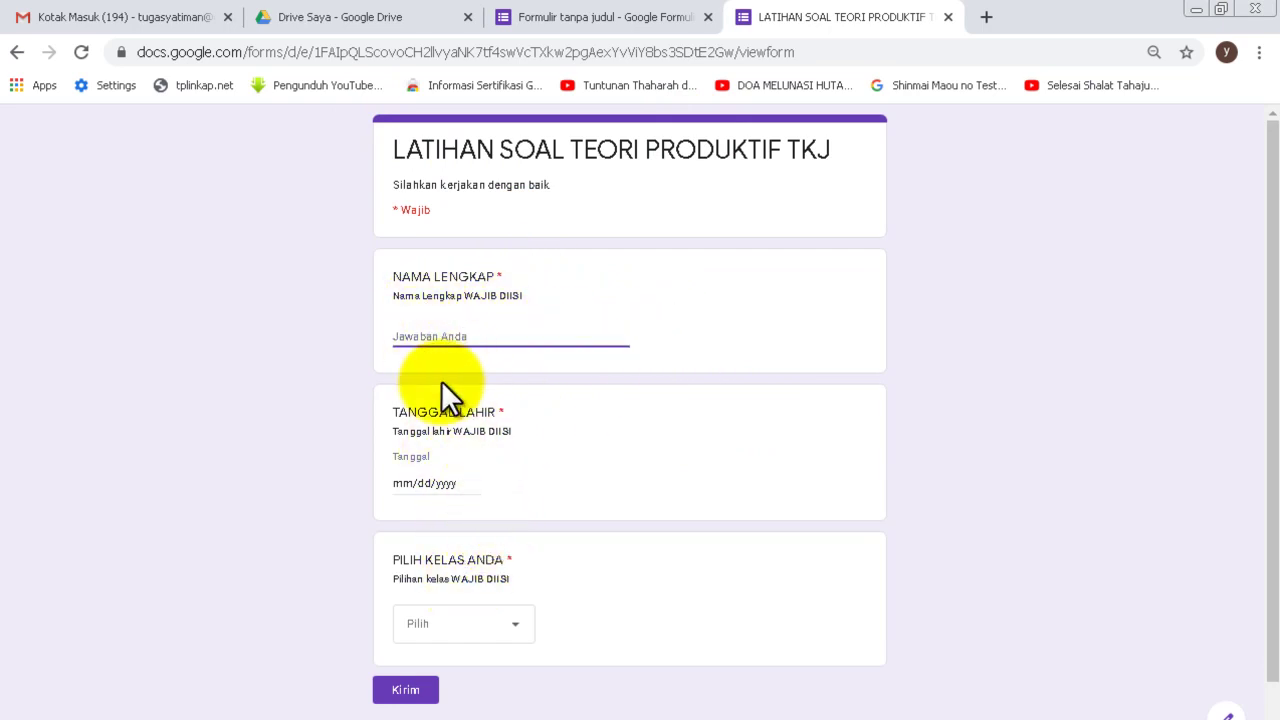
pyautogui.click(466, 484)
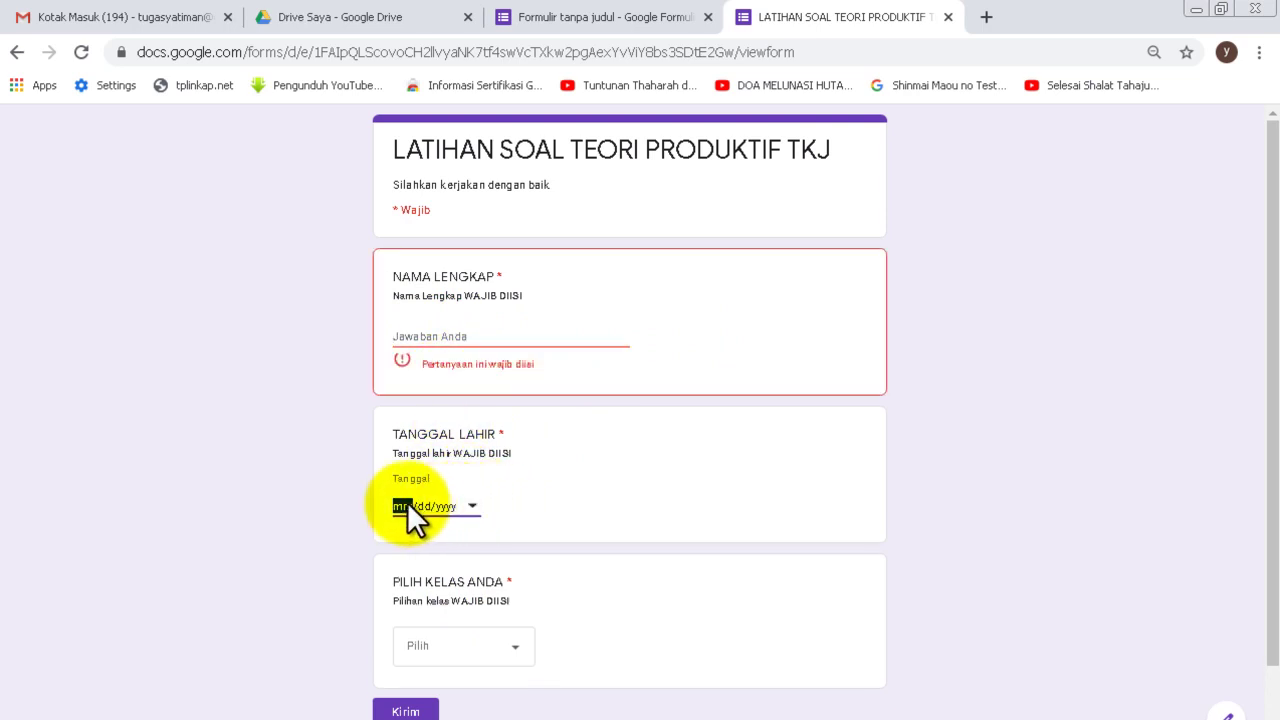
pyautogui.click(471, 505)
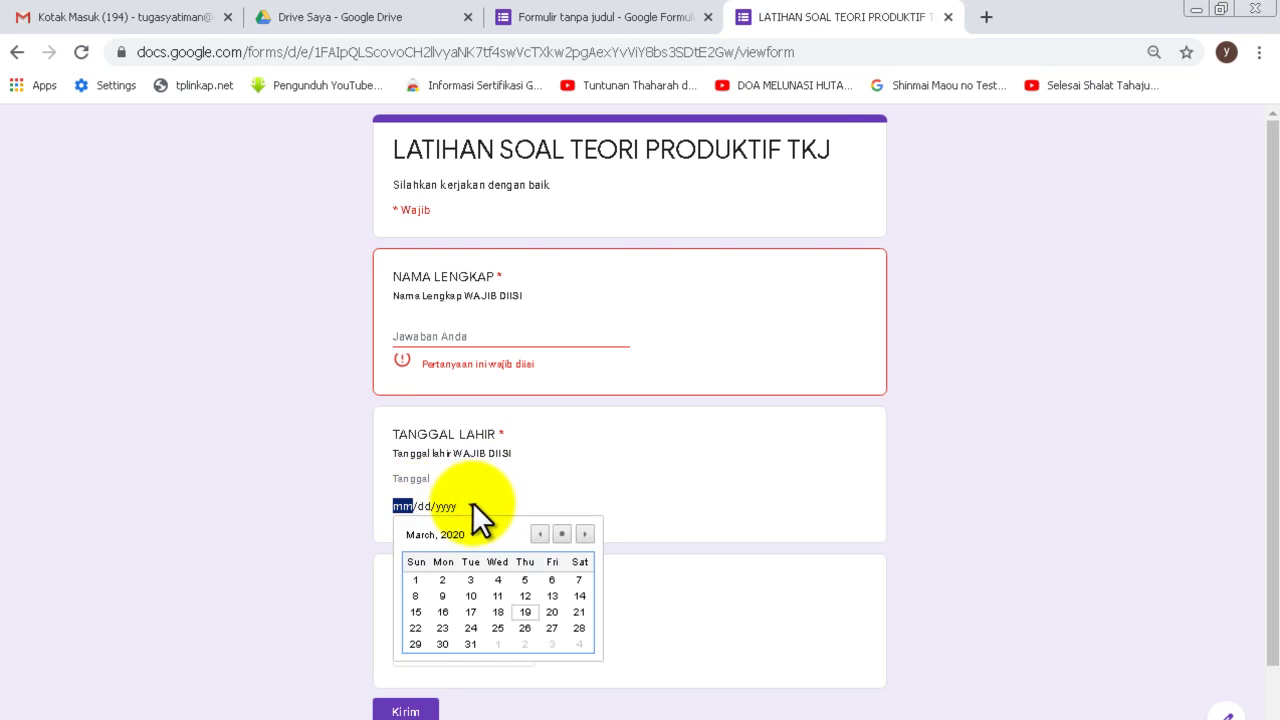
pyautogui.click(470, 596)
pyautogui.click(347, 491)
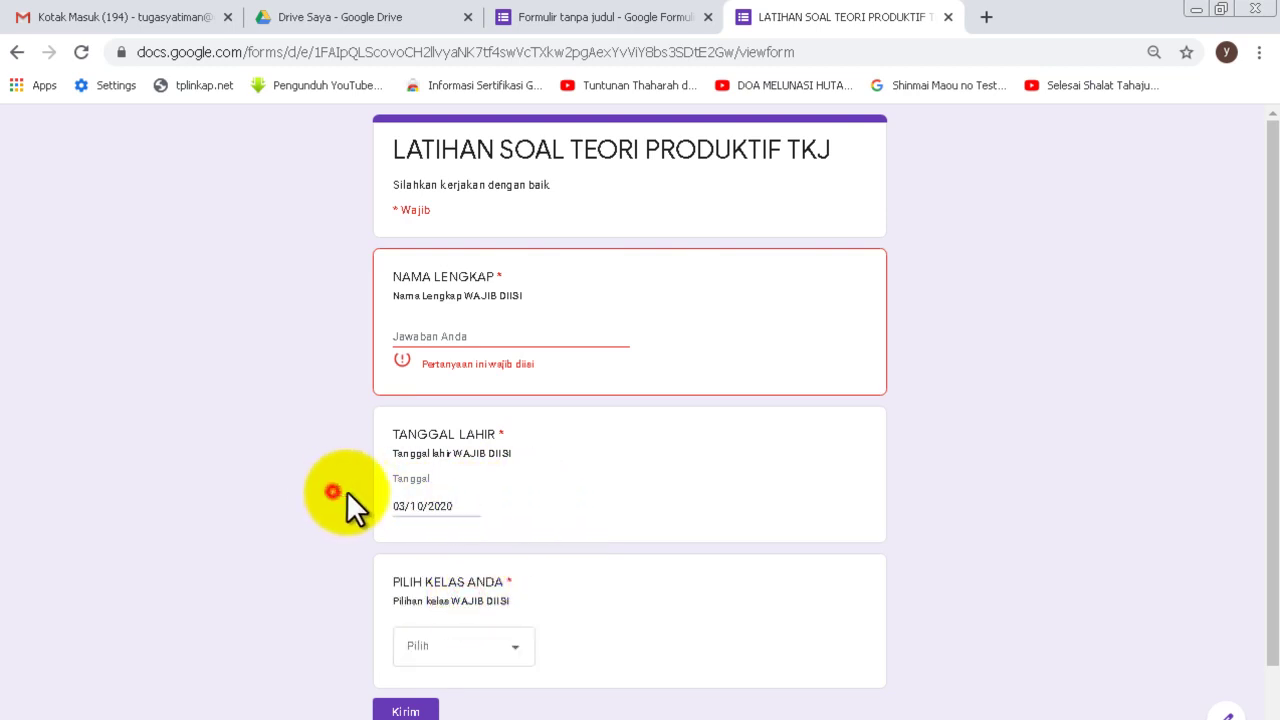
# - Choose XII TKJ 01 as the class answer and try to submit the form with the name left blank
pyautogui.click(524, 656)
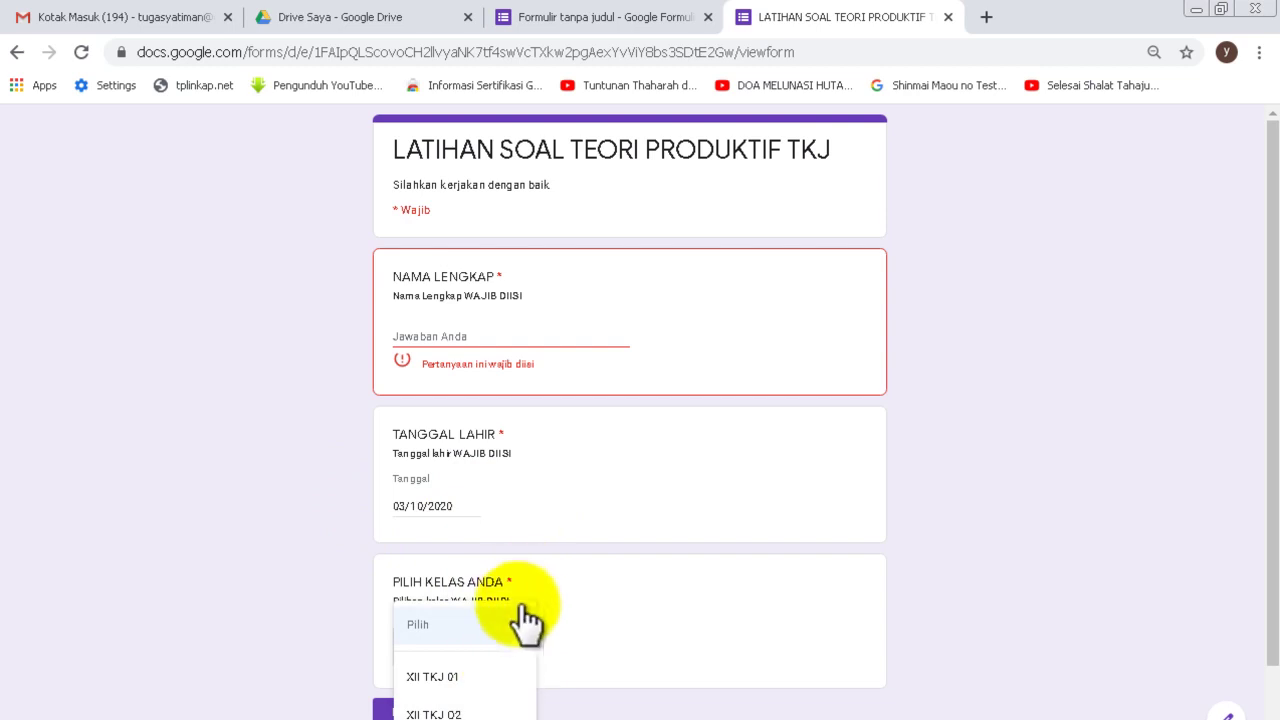
pyautogui.click(475, 676)
pyautogui.click(308, 562)
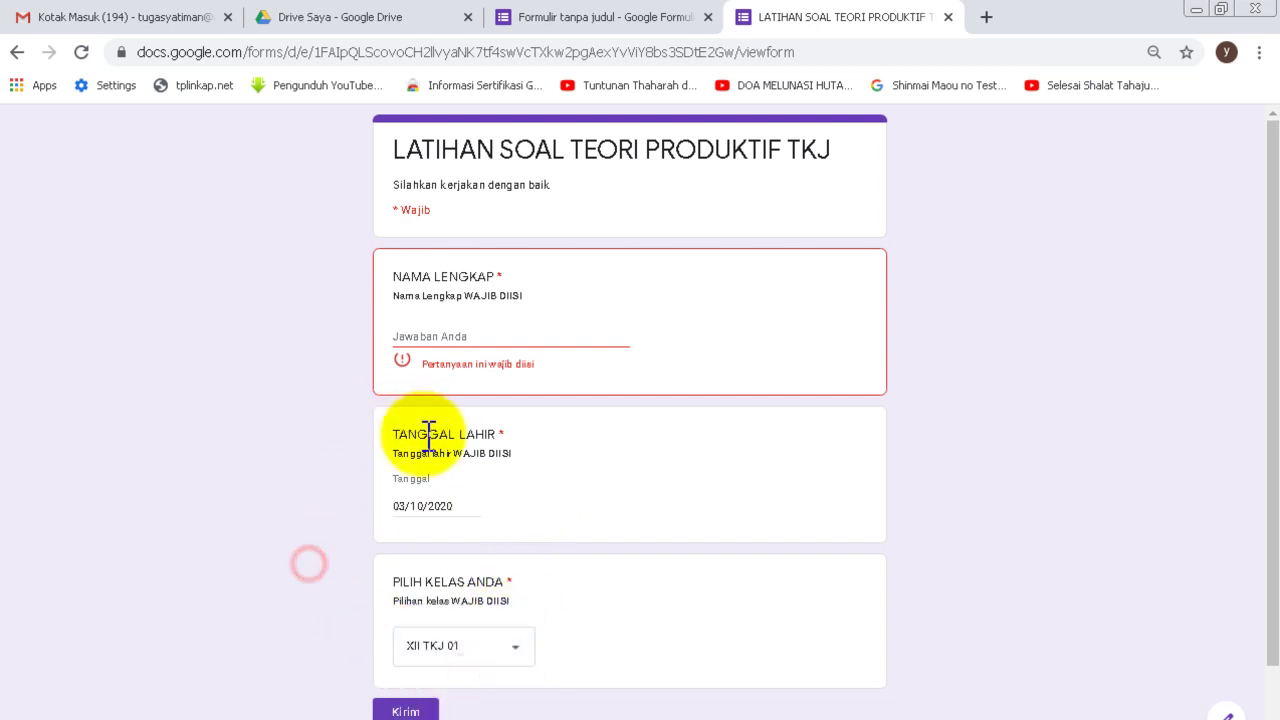
pyautogui.click(425, 702)
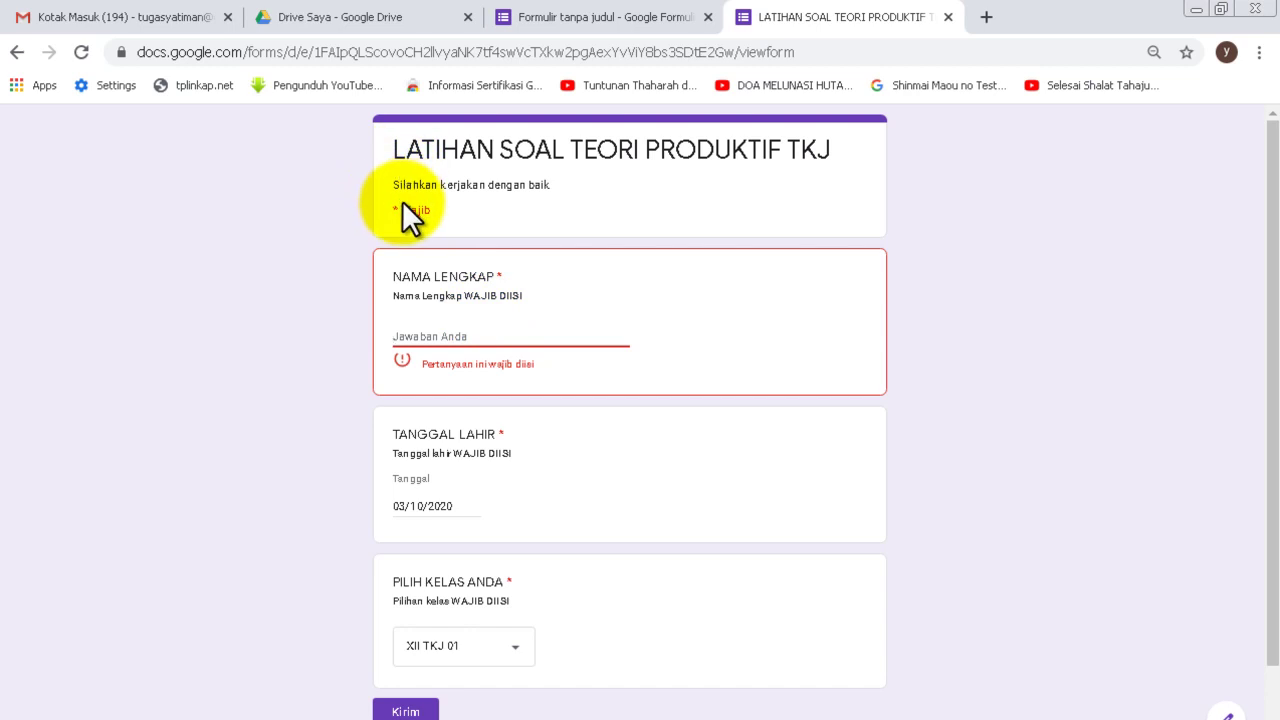
# - Examine the Wajib legend and the required asterisk on the NAMA LENGKAP question in the respondent view
pyautogui.moveTo(391, 210); pyautogui.dragTo(433, 213)
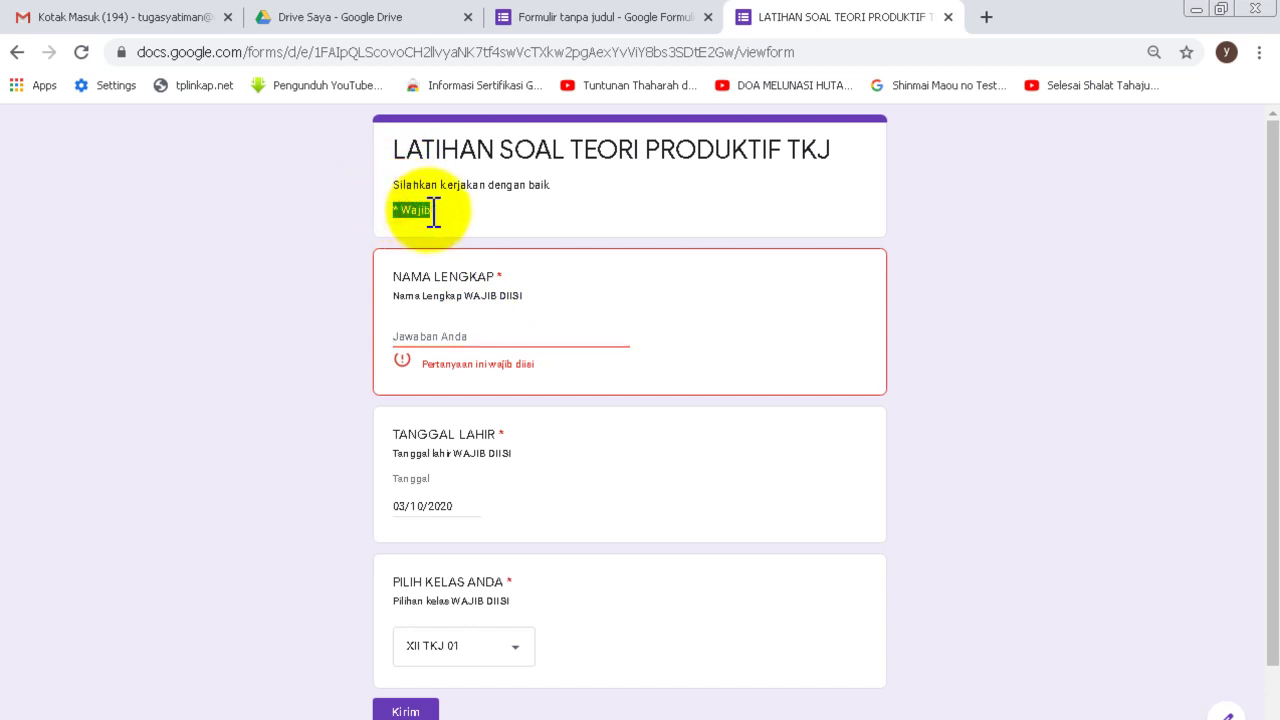
pyautogui.moveTo(506, 272); pyautogui.dragTo(496, 274)
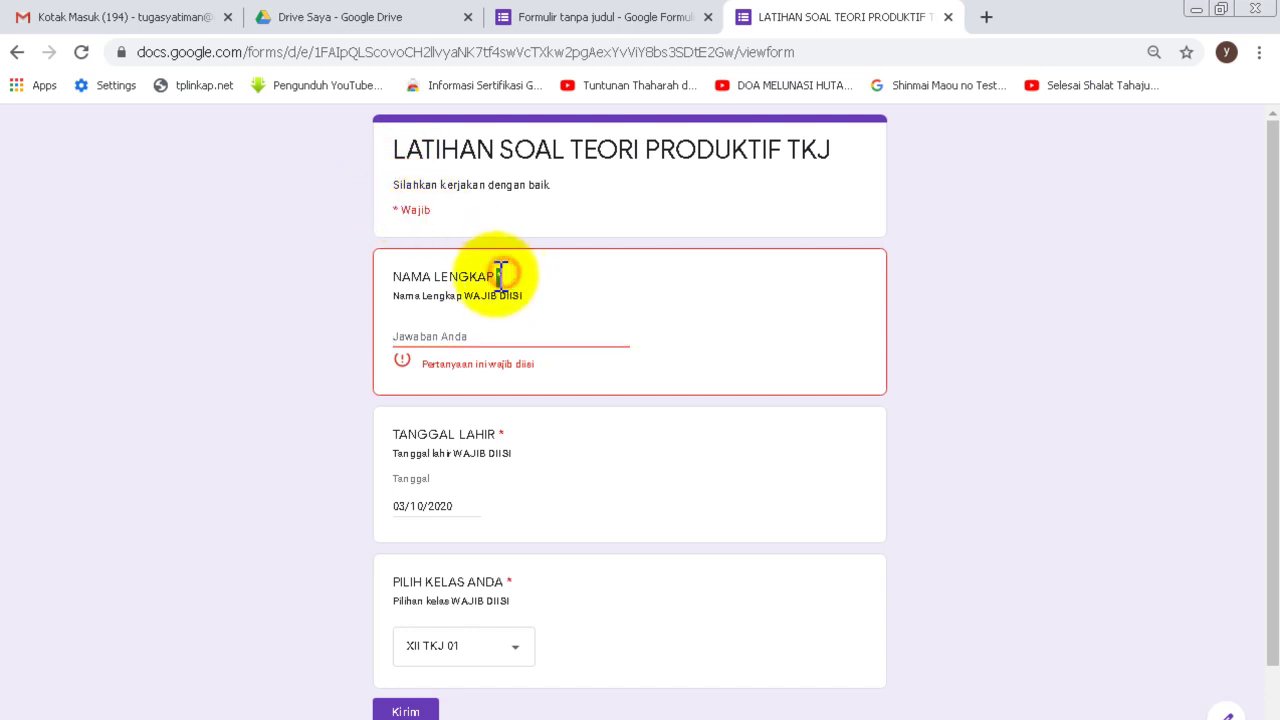
pyautogui.click(946, 17)
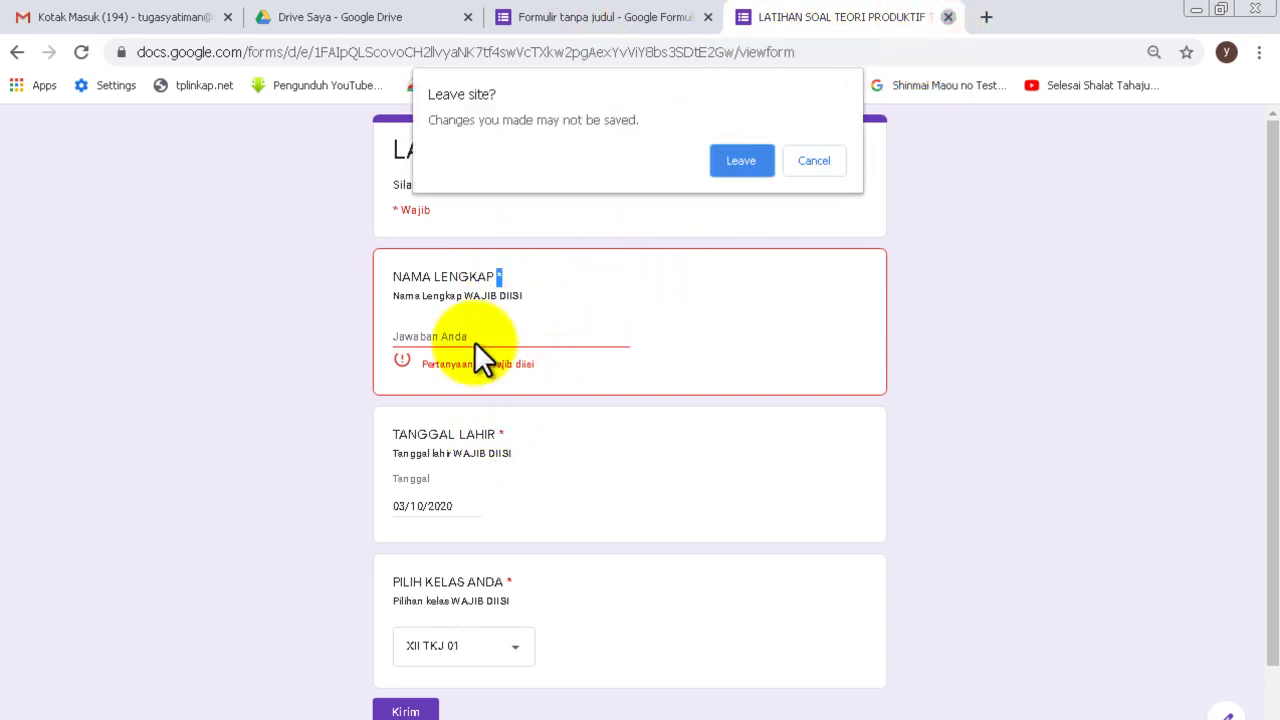
pyautogui.click(812, 160)
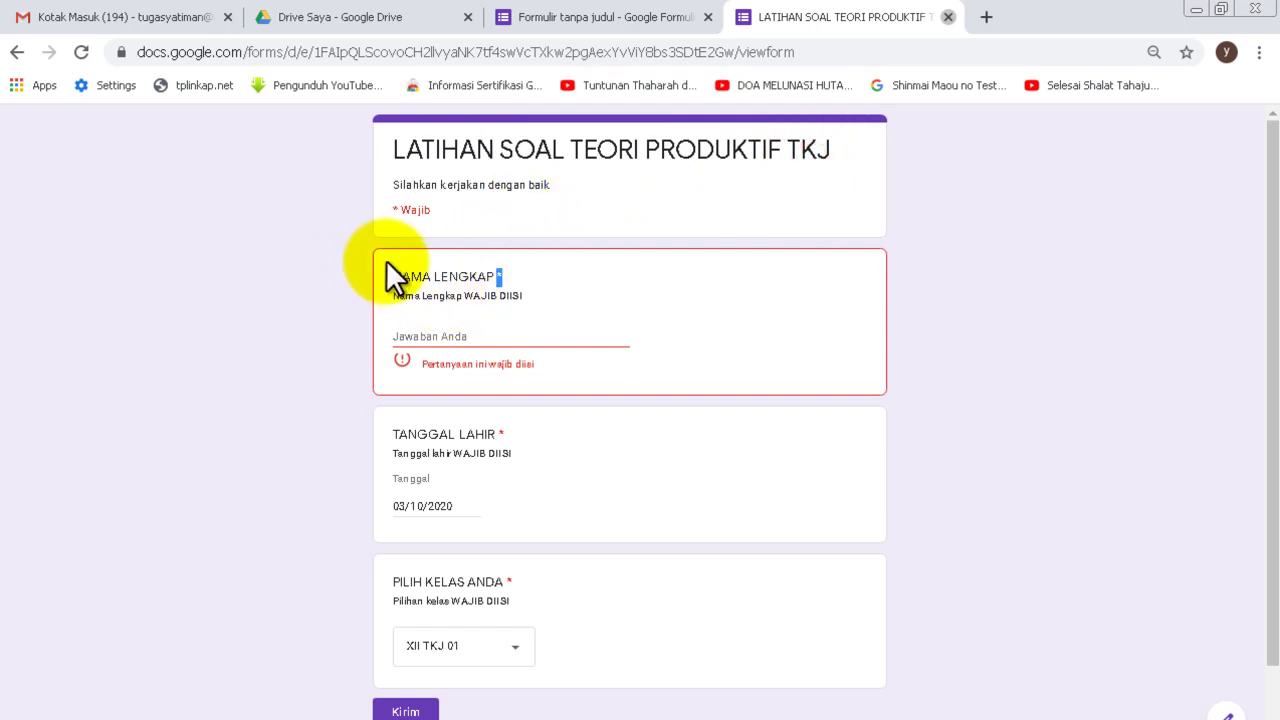
pyautogui.click(424, 222)
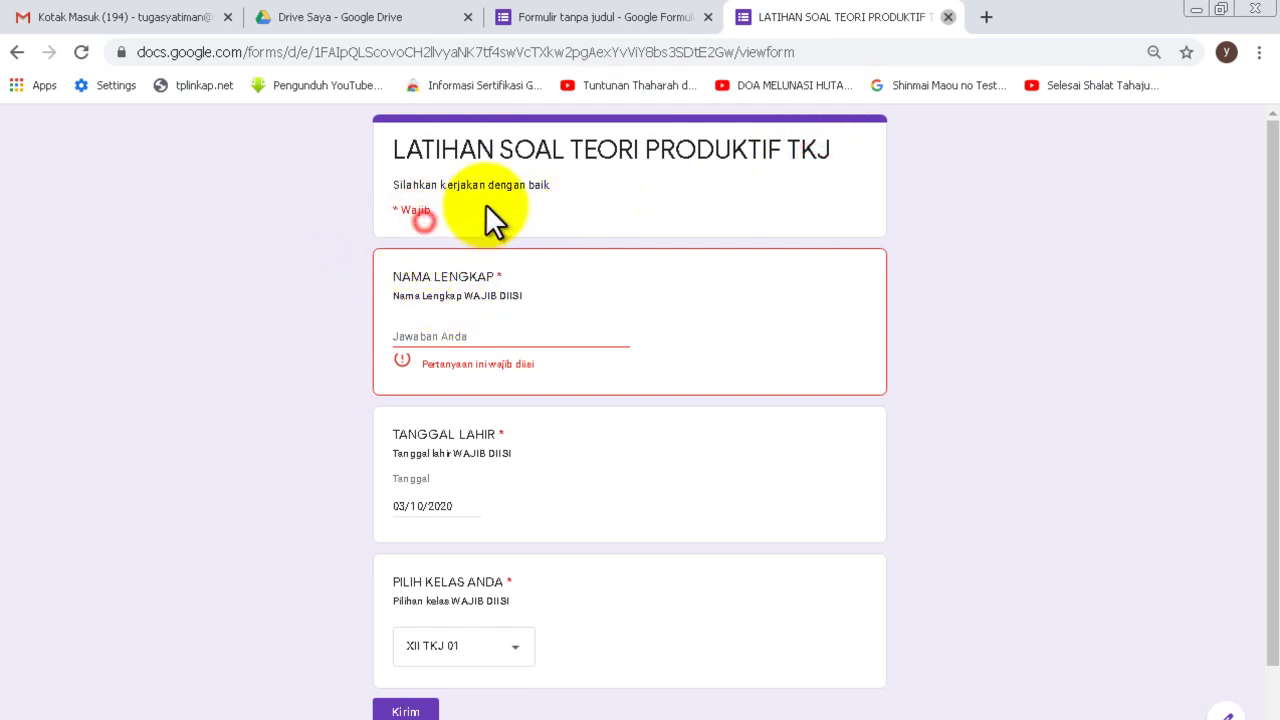
pyautogui.click(380, 158)
pyautogui.click(376, 305)
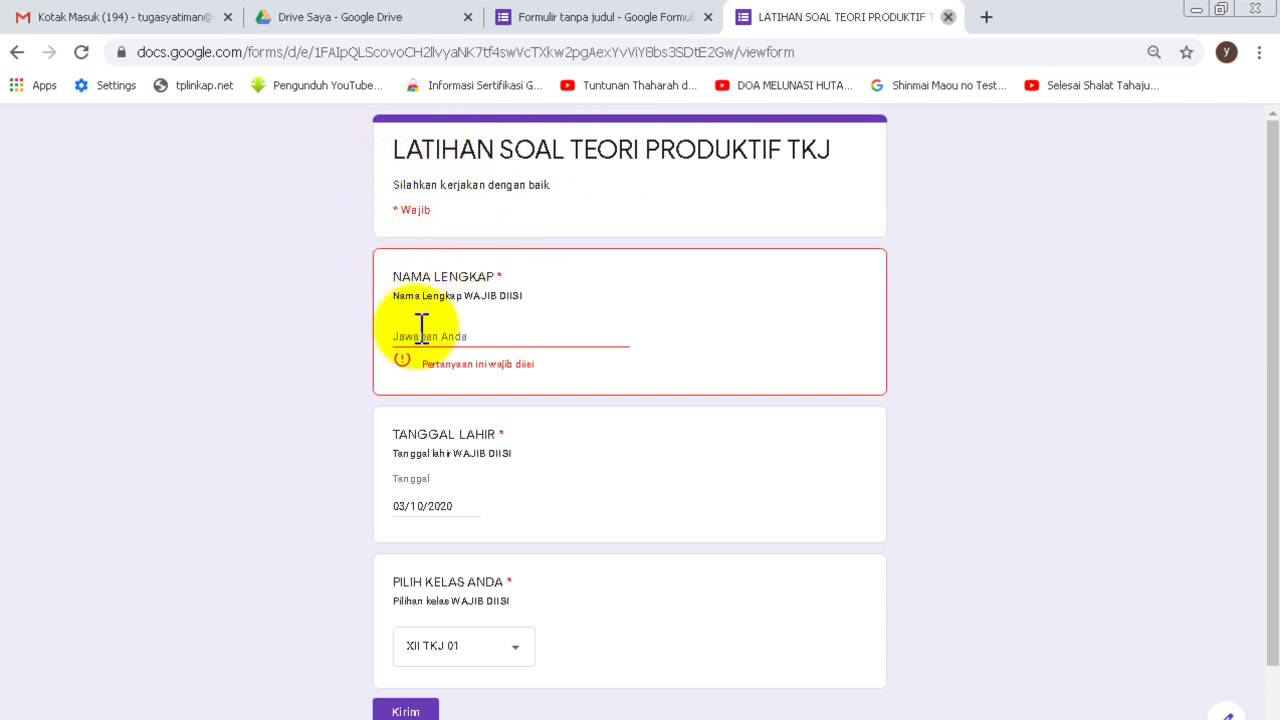
pyautogui.click(587, 308)
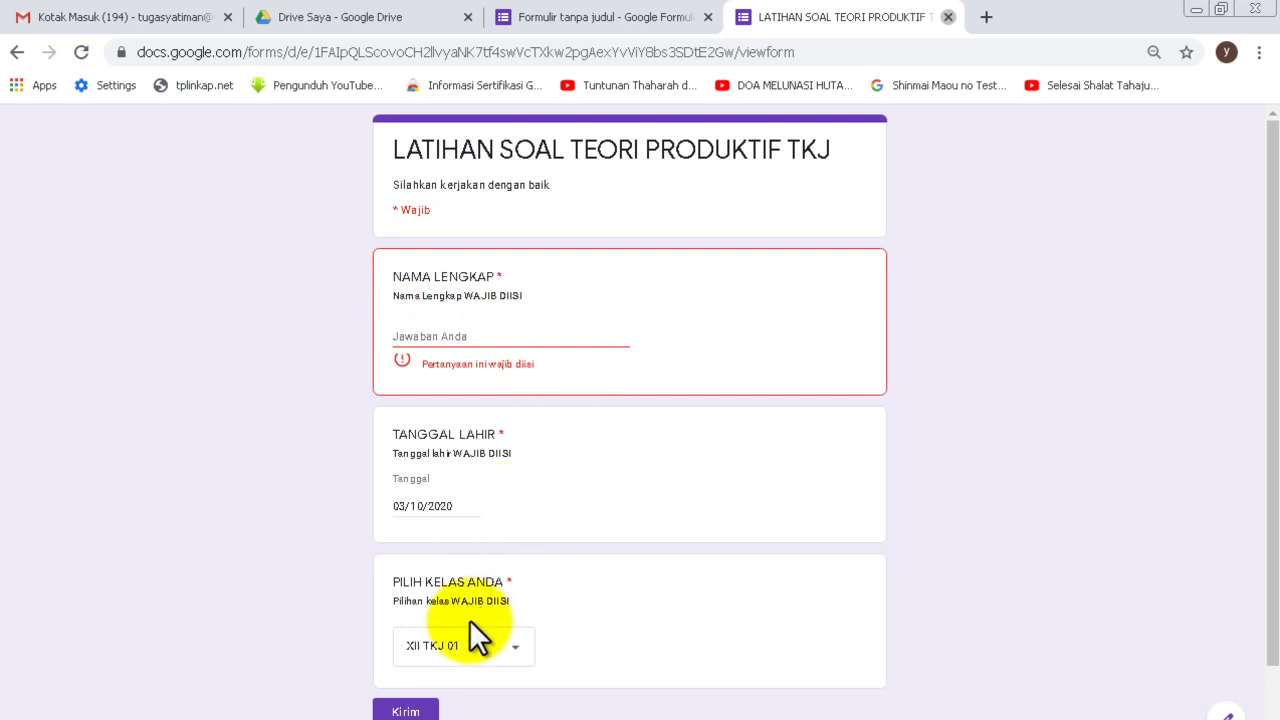
# - Close the respondent view, discarding the test answers, and dismiss the Kirim formulir dialog in the editor
pyautogui.click(948, 17)
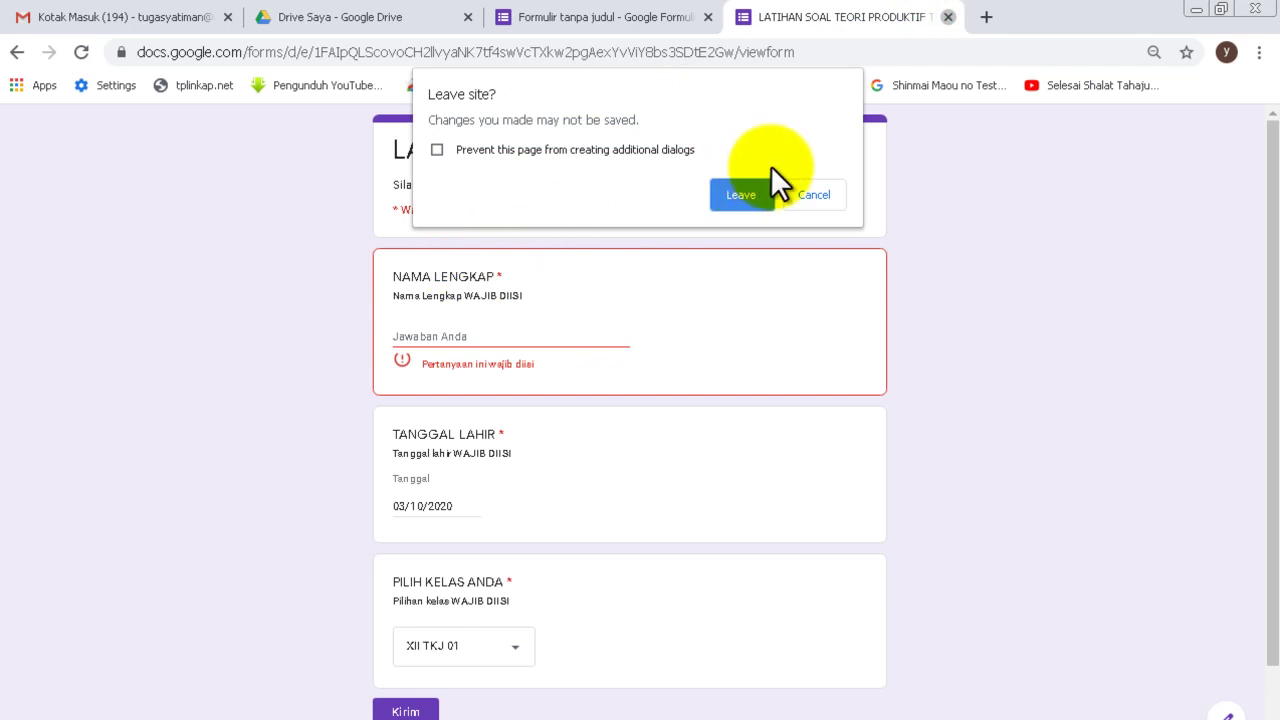
pyautogui.click(749, 196)
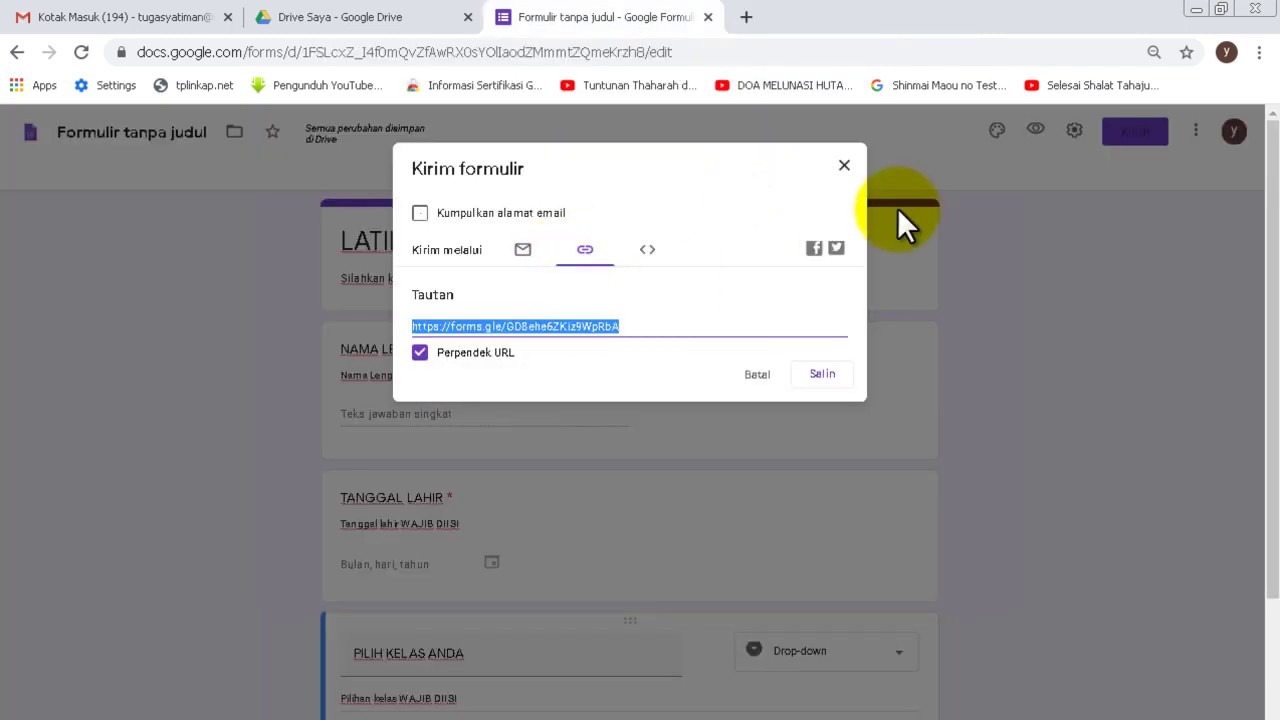
pyautogui.click(897, 210)
# - Add a new section directly after the form's title and description block, before the NAMA LENGKAP question
pyautogui.tripleClick(395, 292)
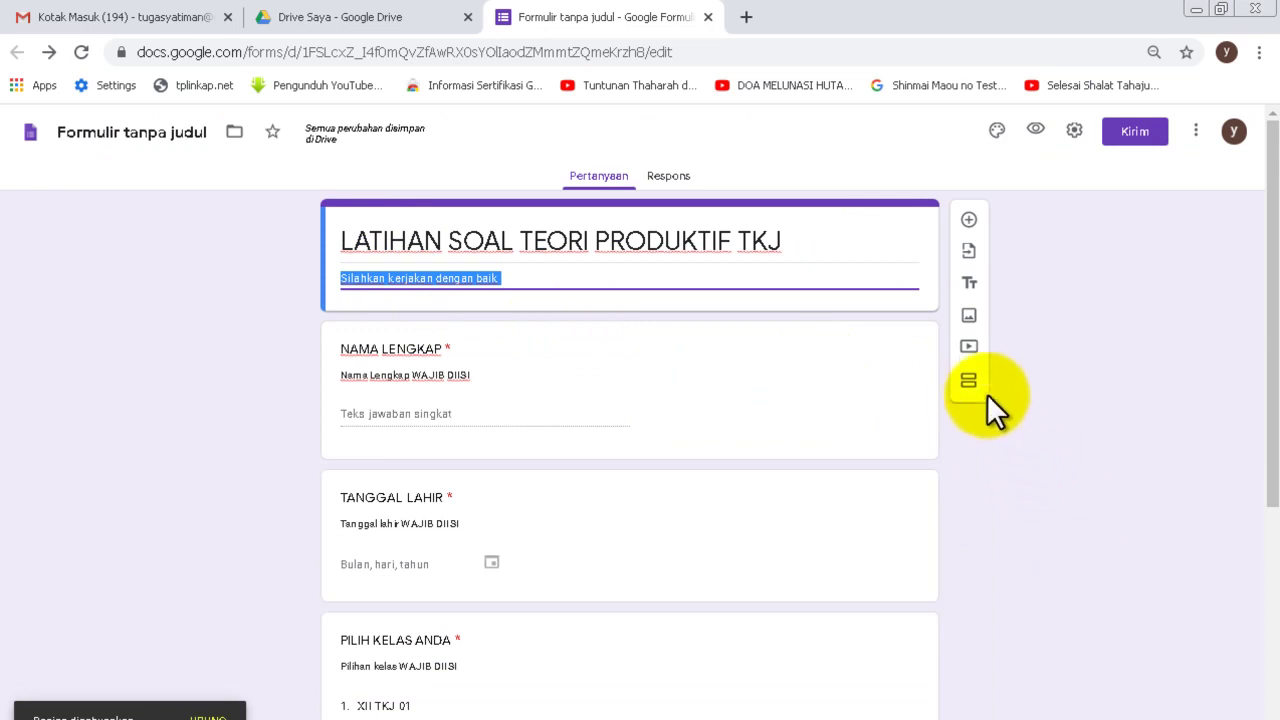
pyautogui.click(970, 382)
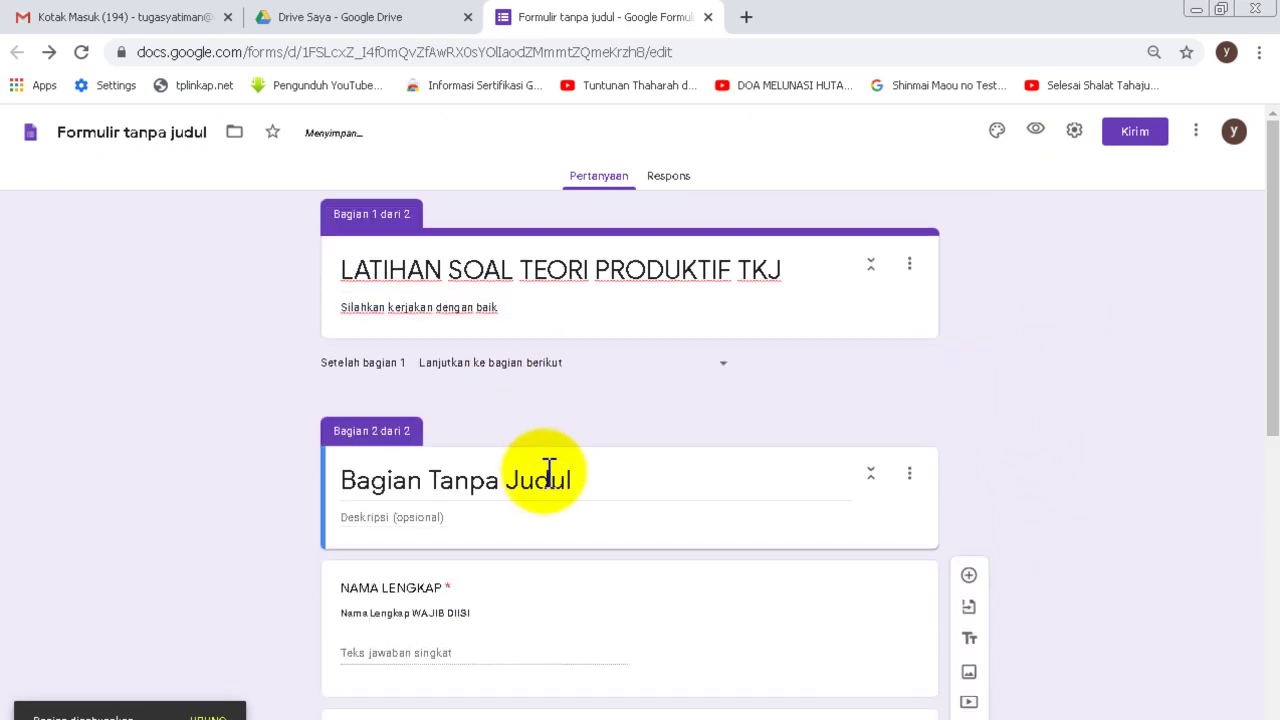
pyautogui.tripleClick(360, 258)
pyautogui.tripleClick(418, 308)
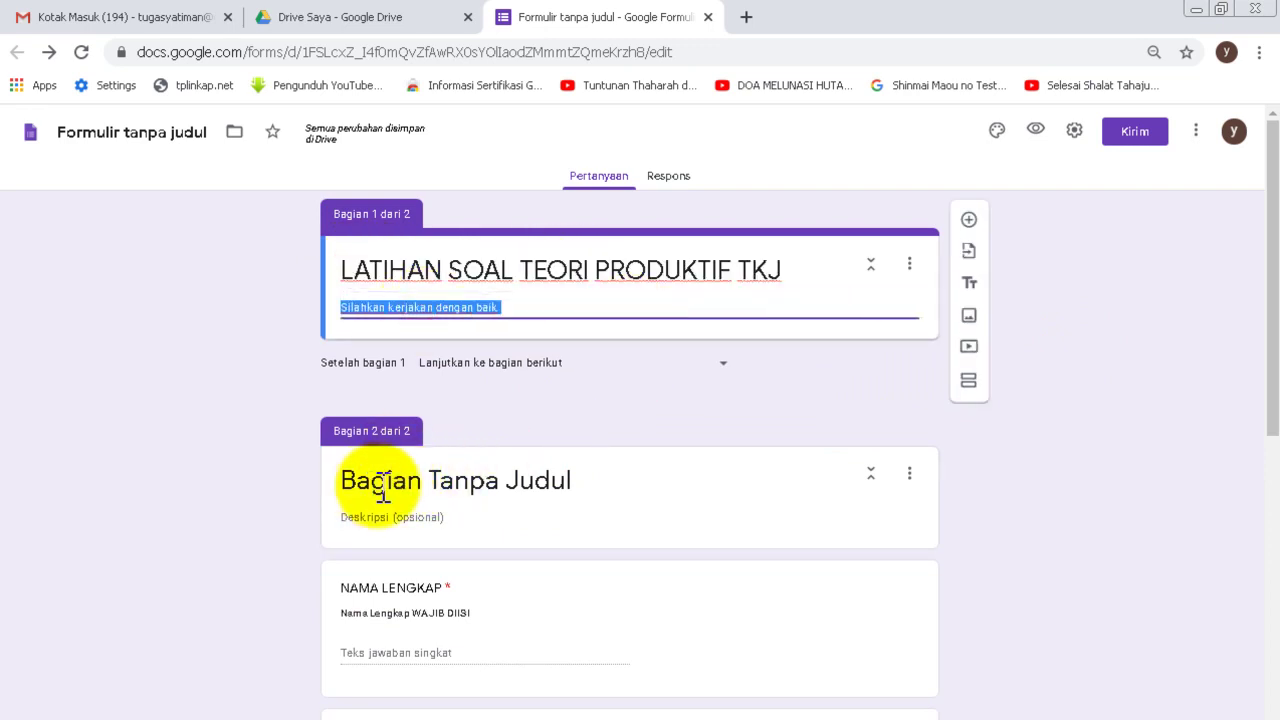
# - Replace the second section's title with ISILAH DATA IDENTITAS DENGAN BENAR
pyautogui.moveTo(343, 491); pyautogui.dragTo(600, 491)
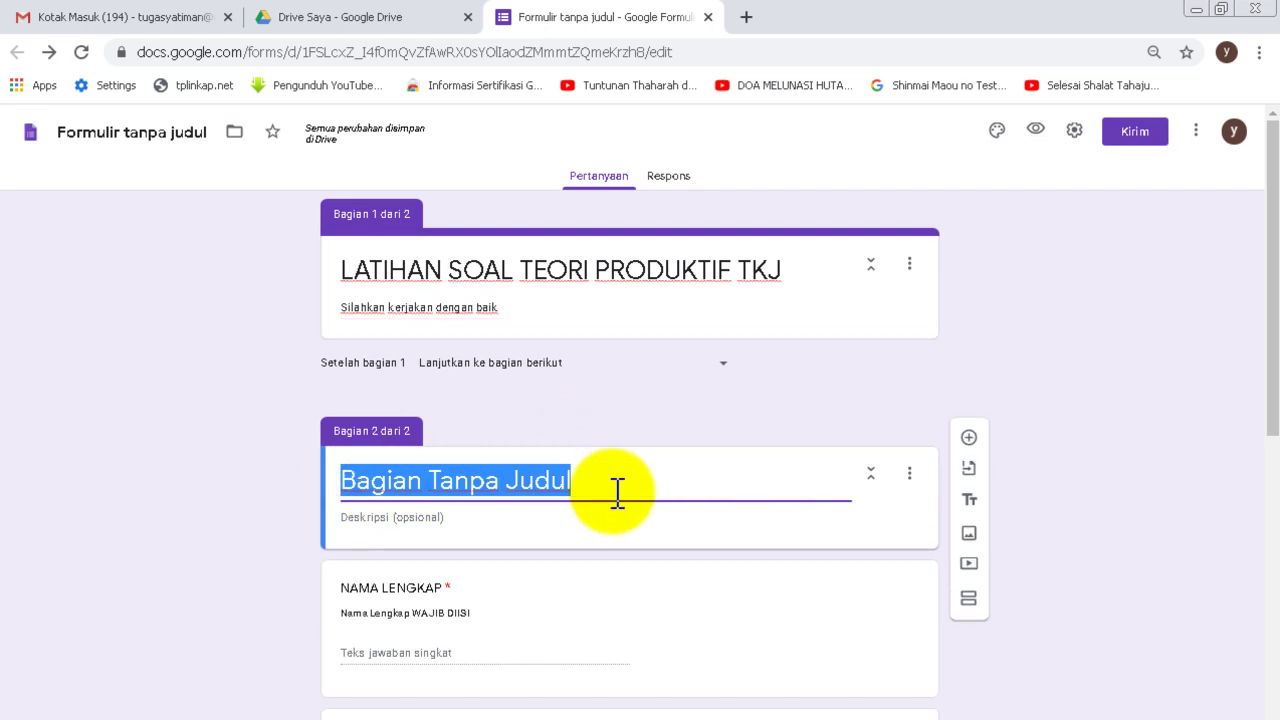
pyautogui.write('ISILAH DATA LENGKAP DENGAN BENAR')
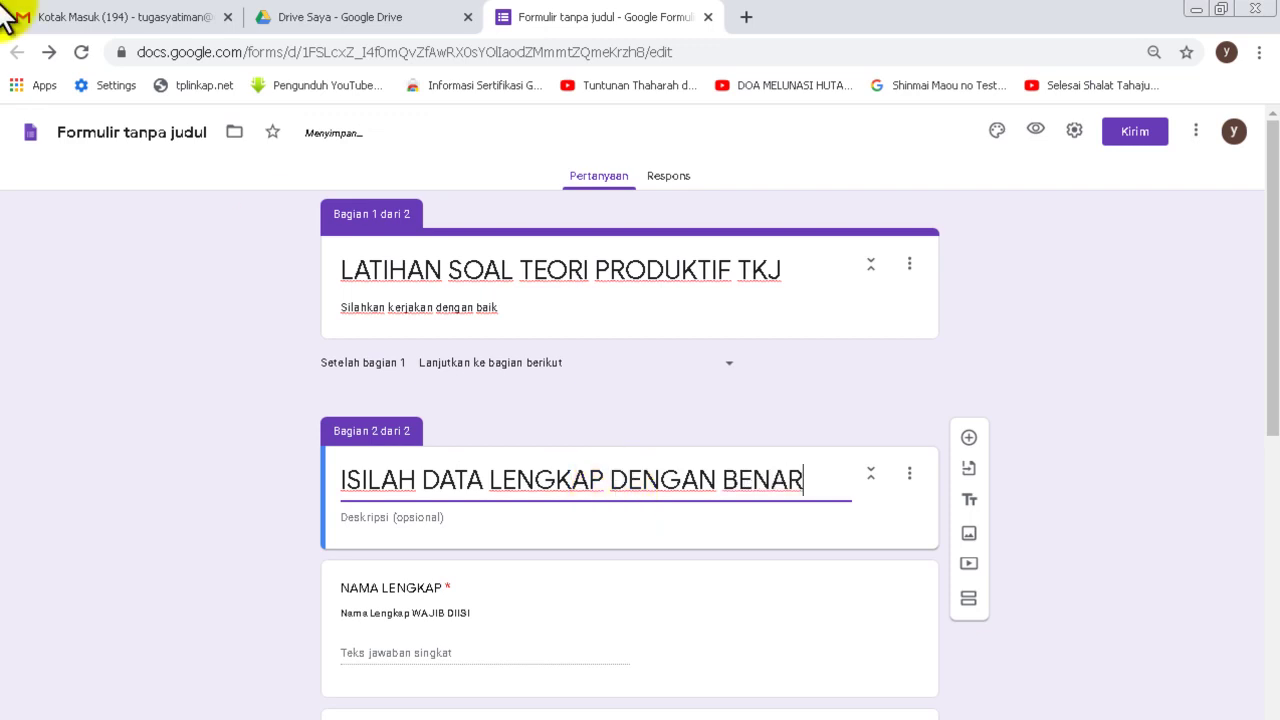
pyautogui.doubleClick(550, 480)
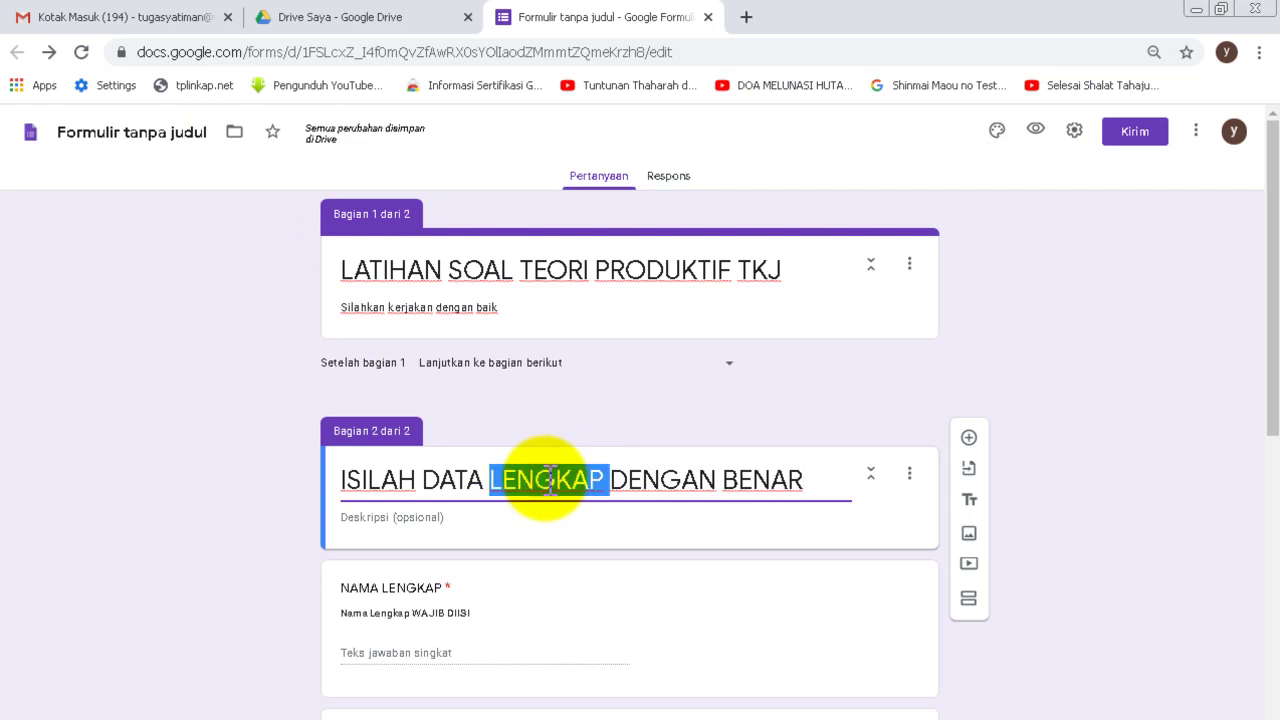
pyautogui.write('\\')
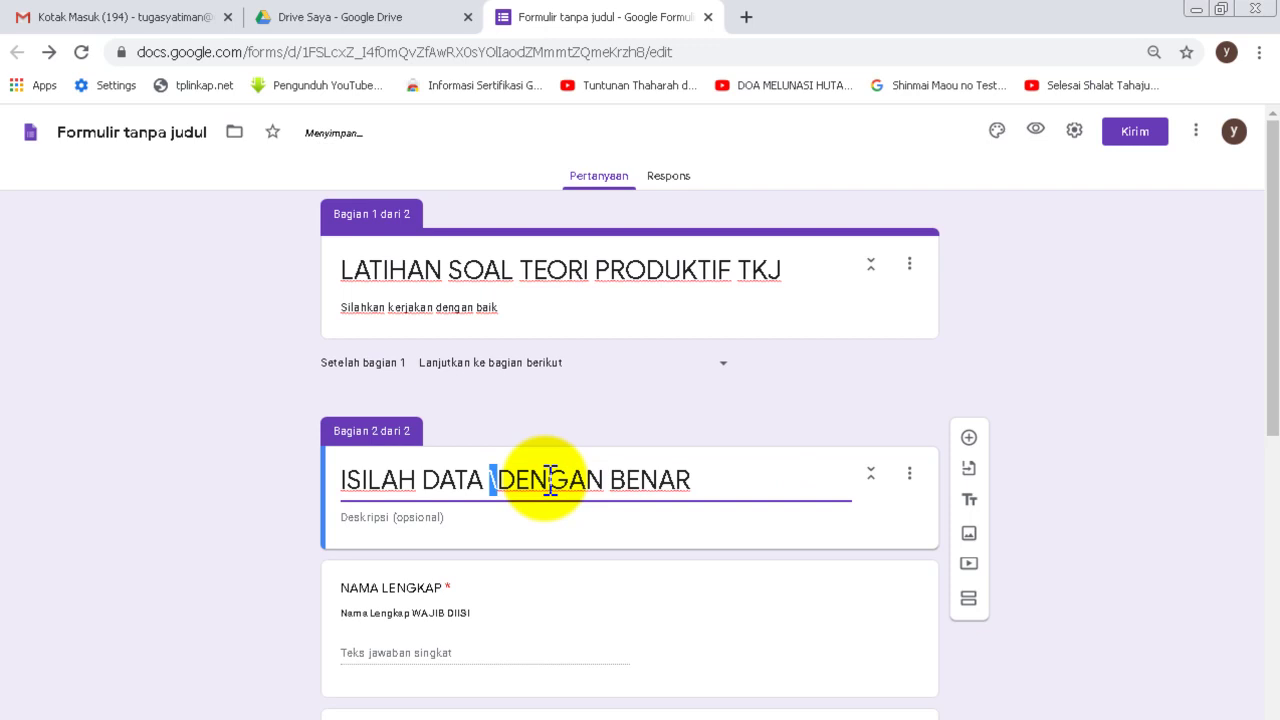
pyautogui.write('IDENTITAS')
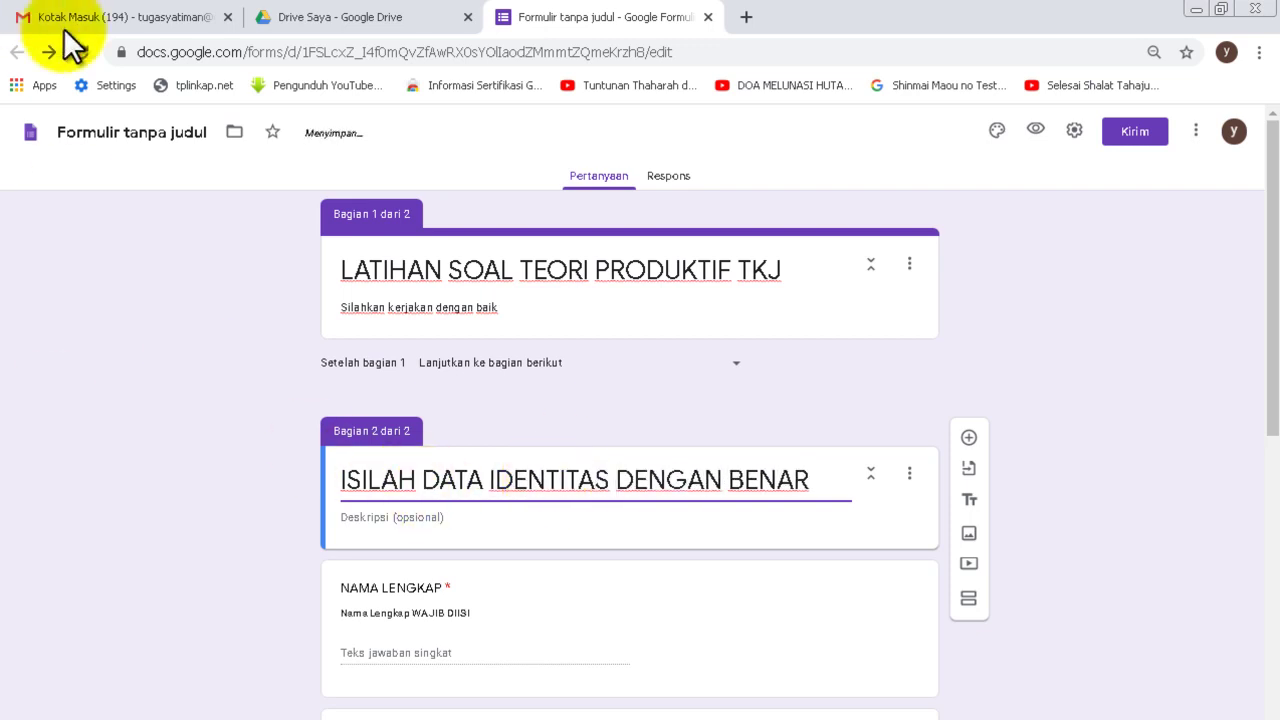
pyautogui.click(172, 380)
# - Get the sectioned form's sharing link again with Perpendek URL enabled and copy it
pyautogui.click(1108, 130)
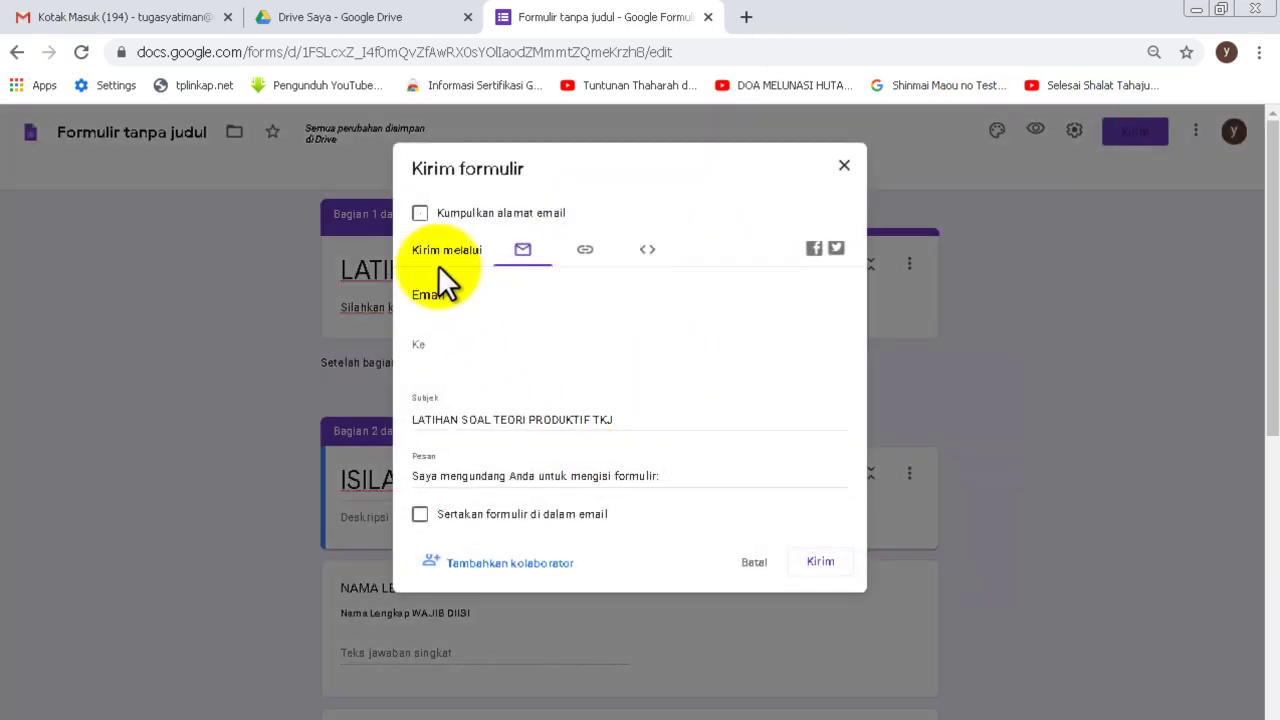
pyautogui.click(587, 254)
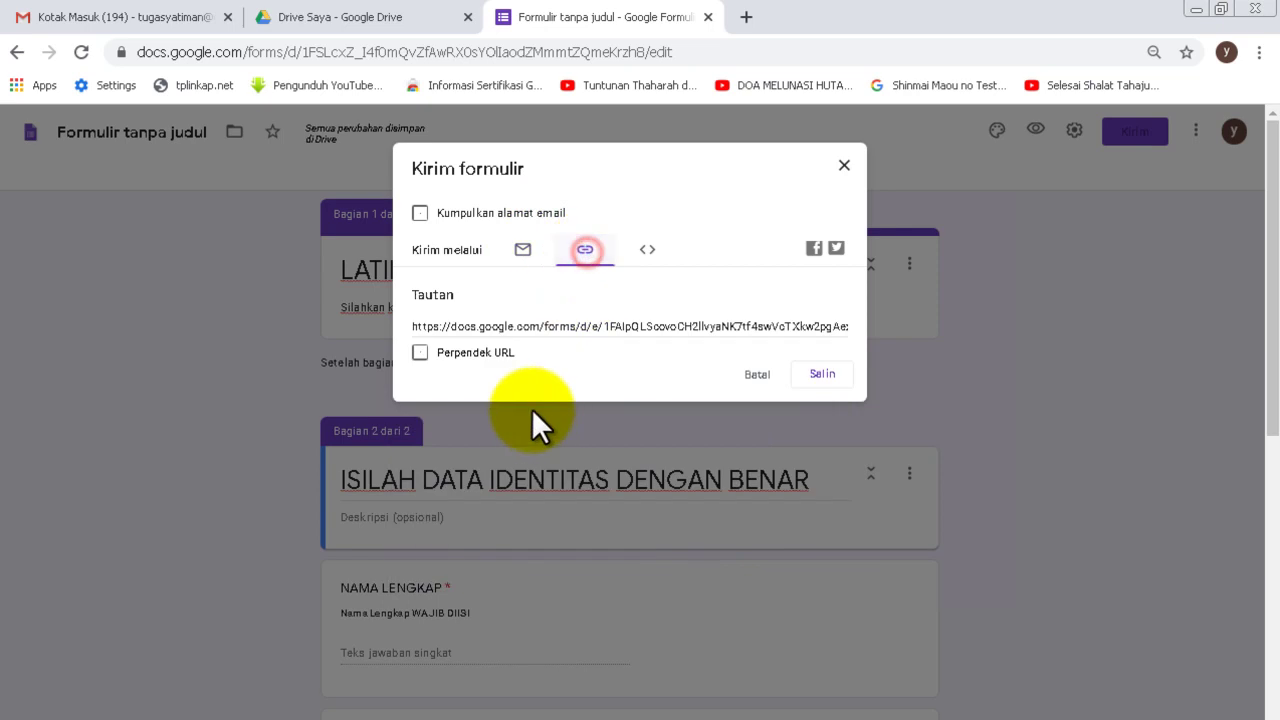
pyautogui.click(490, 352)
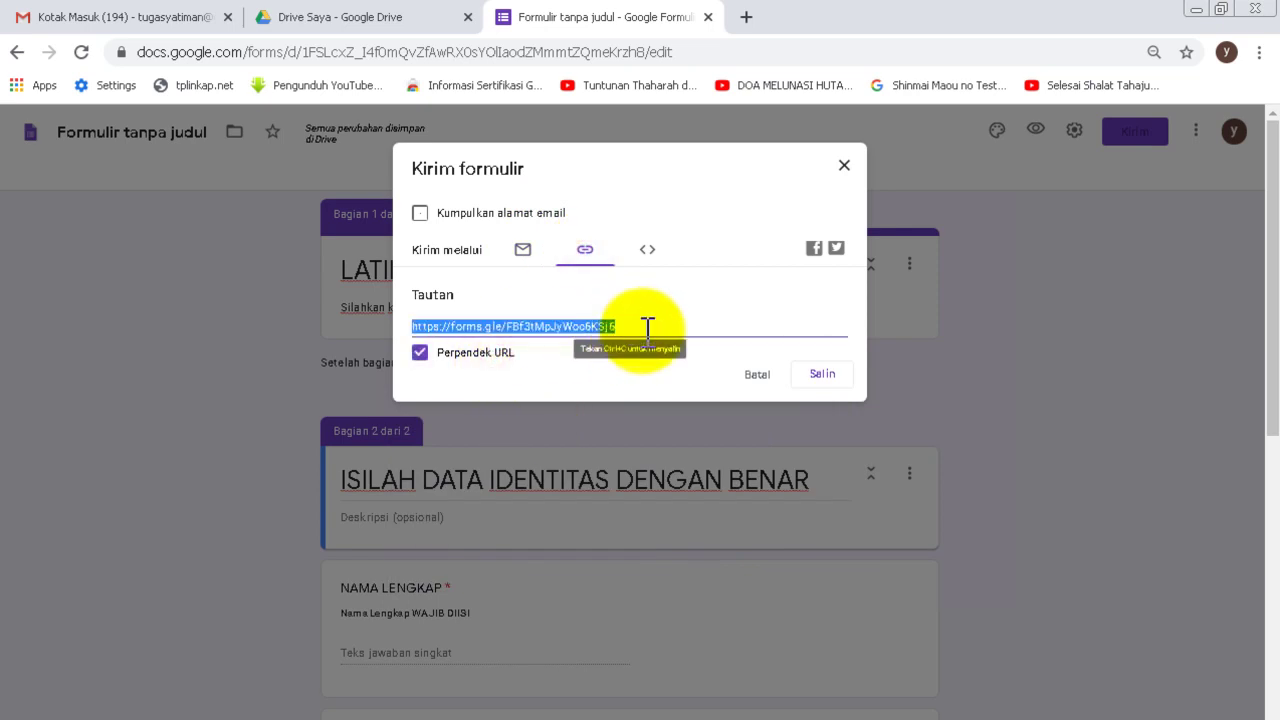
pyautogui.click(822, 374)
# - Open the newly copied short link in a new browser tab to view the sectioned form
pyautogui.click(745, 17)
pyautogui.rightClick(735, 44)
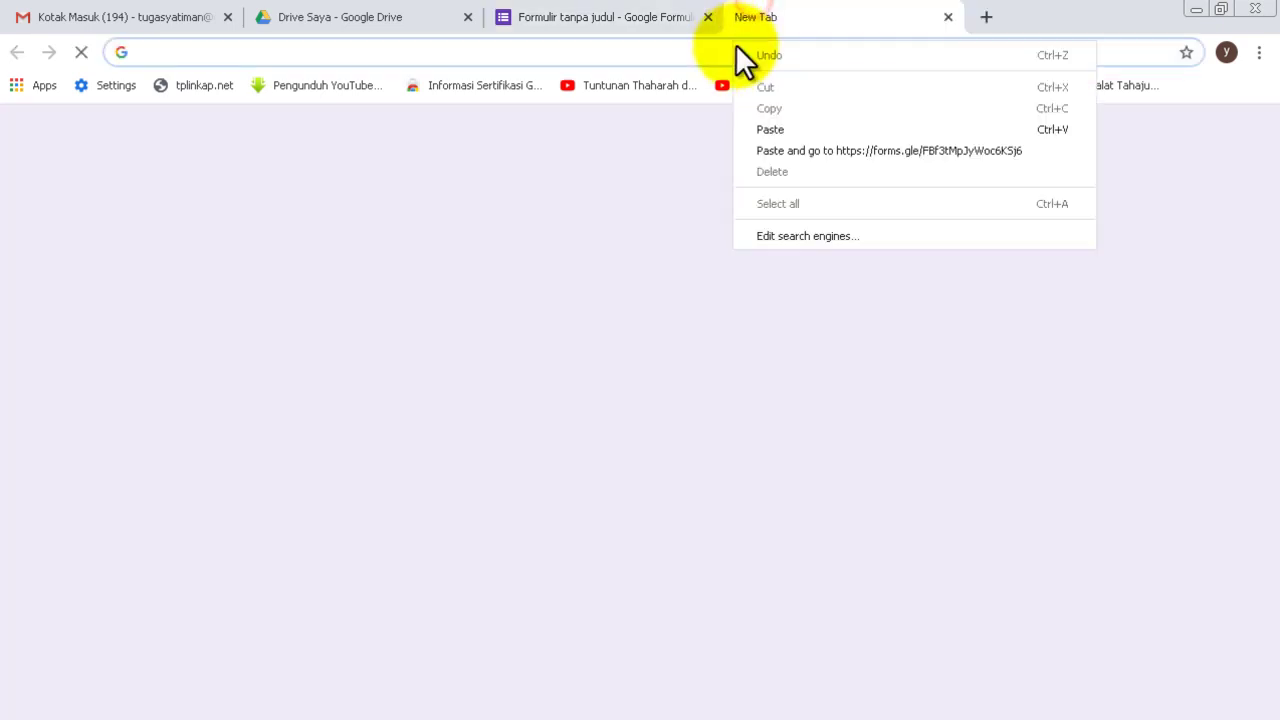
pyautogui.click(794, 150)
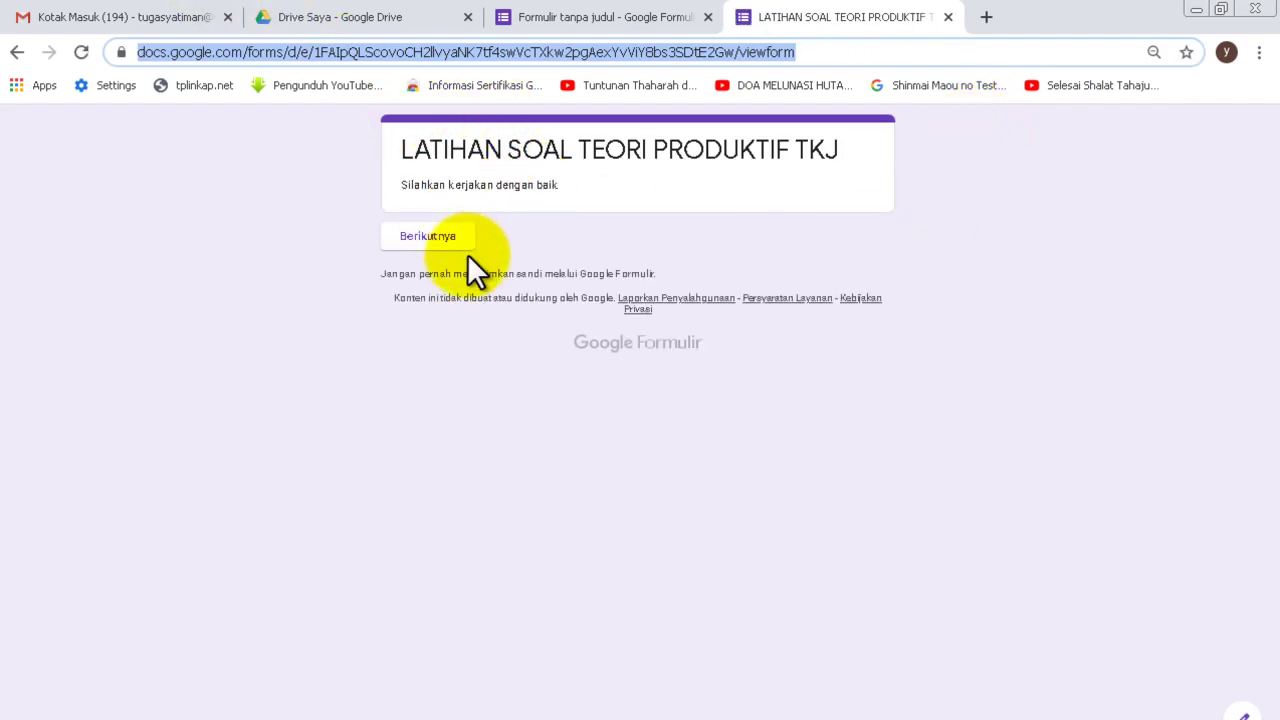
# - Continue to the form's second section and look through all its identity questions for duplicates
pyautogui.click(440, 238)
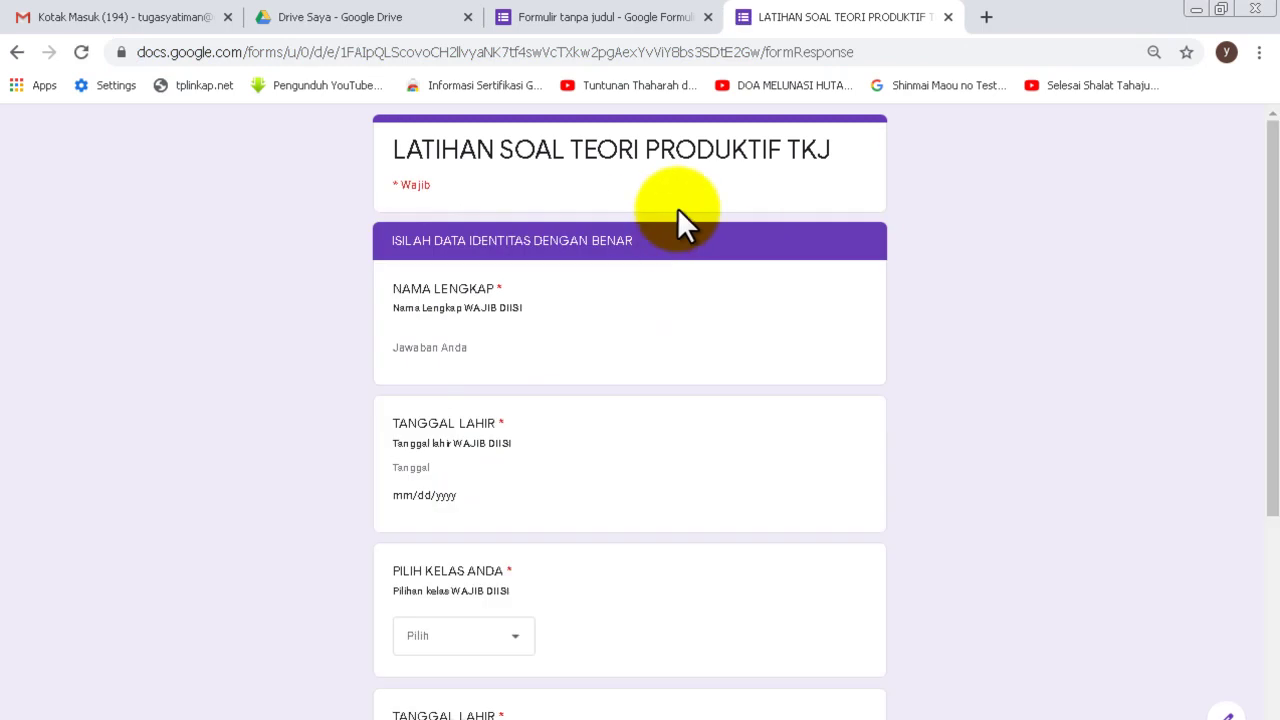
pyautogui.scroll(-4, 600, 416)
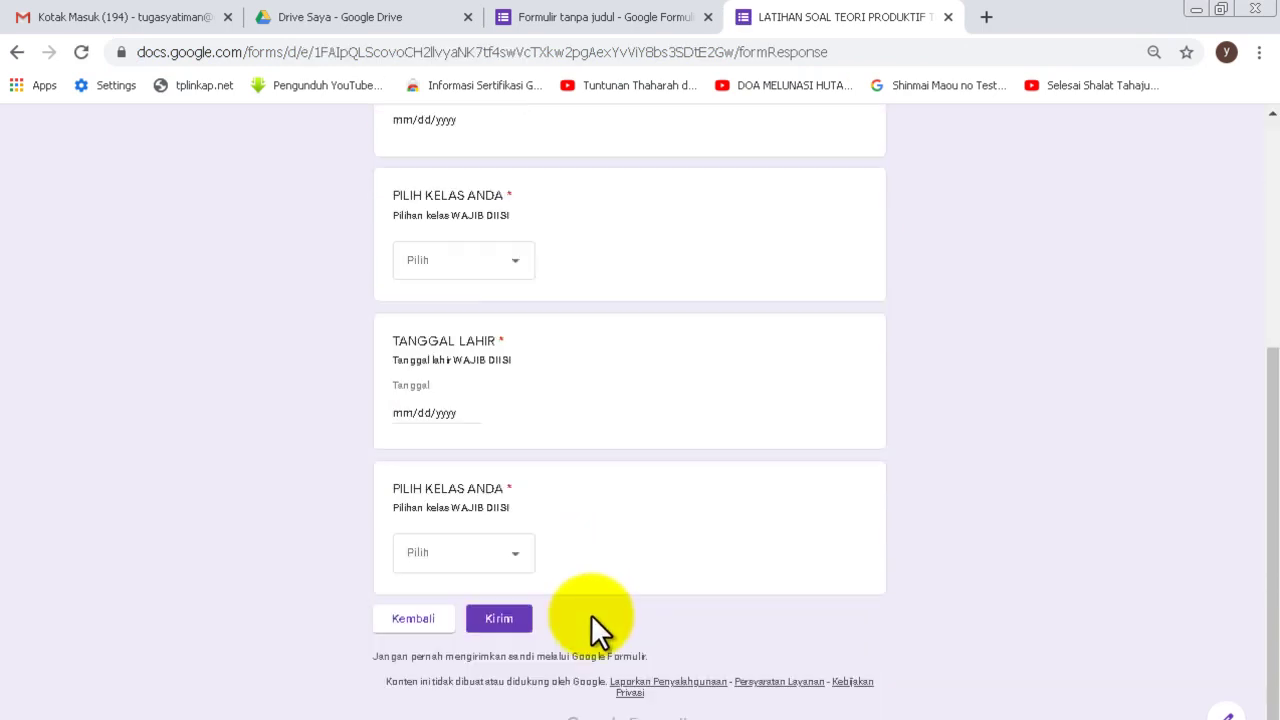
pyautogui.scroll(1, 584, 475)
pyautogui.scroll(3, 510, 250)
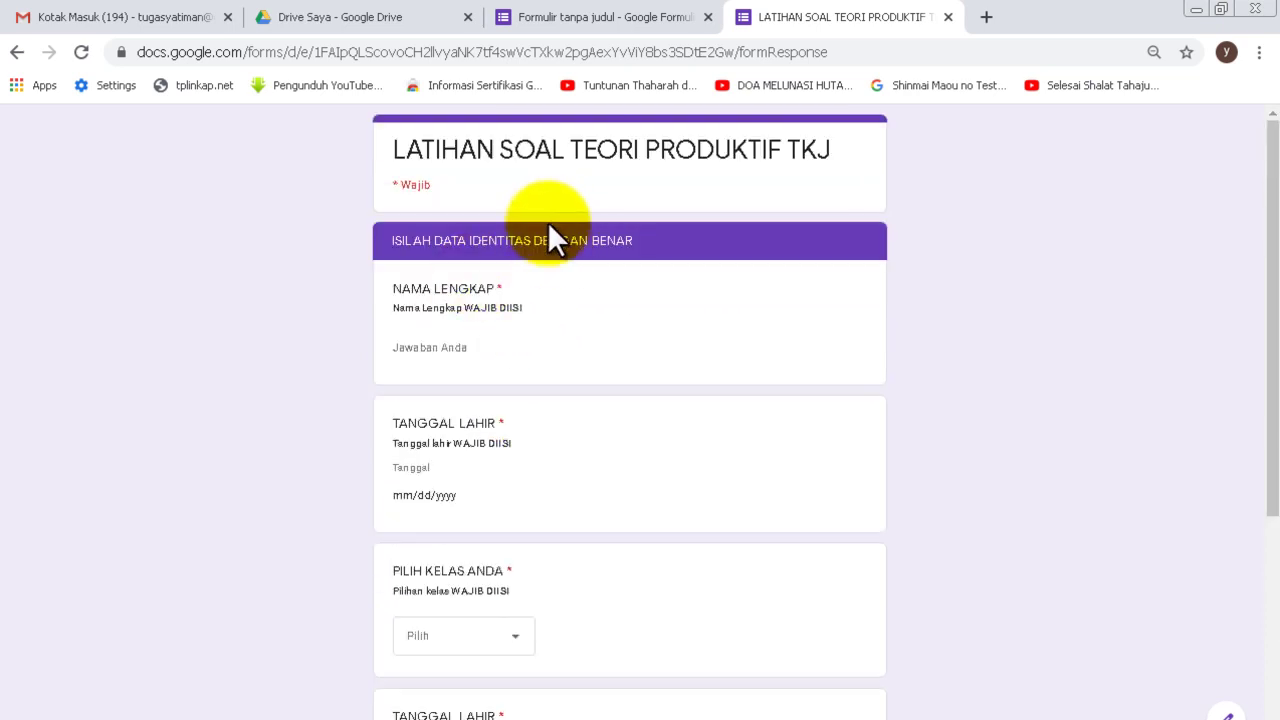
pyautogui.scroll(-1, 547, 419)
pyautogui.scroll(-1, 536, 507)
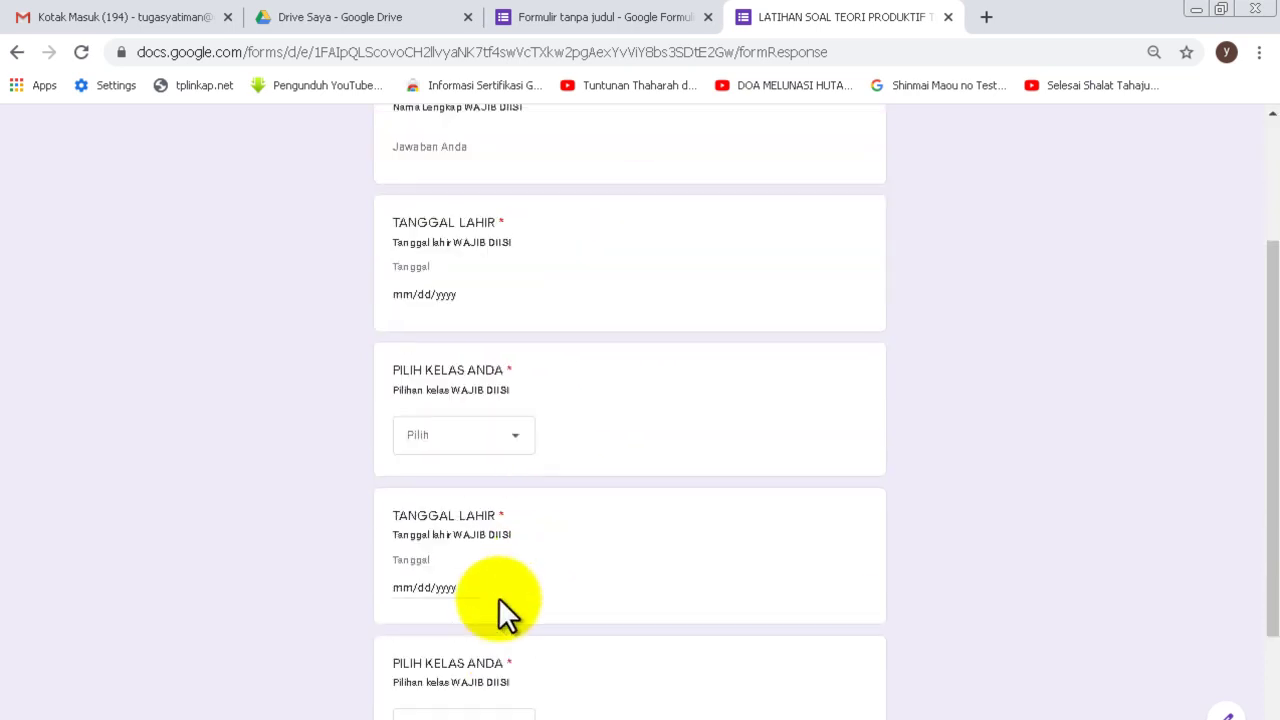
# - Return to the form editor and close the Kirim formulir dialog
pyautogui.click(585, 17)
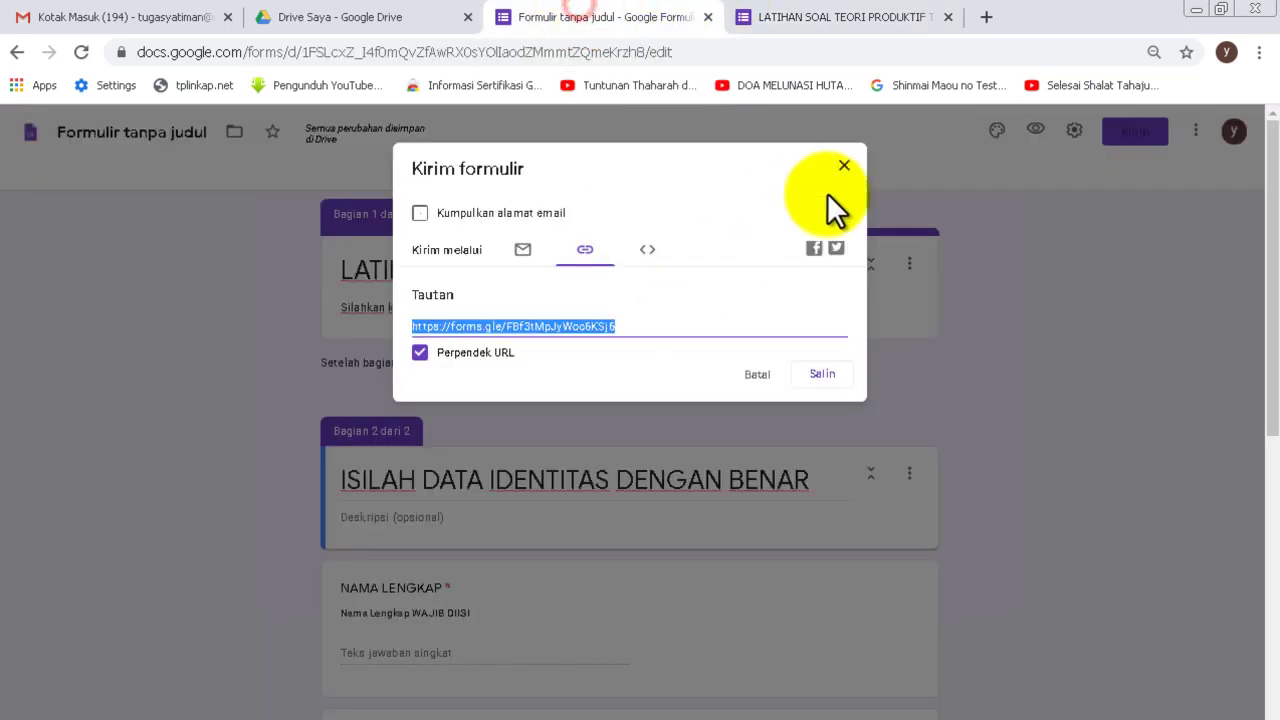
pyautogui.click(845, 165)
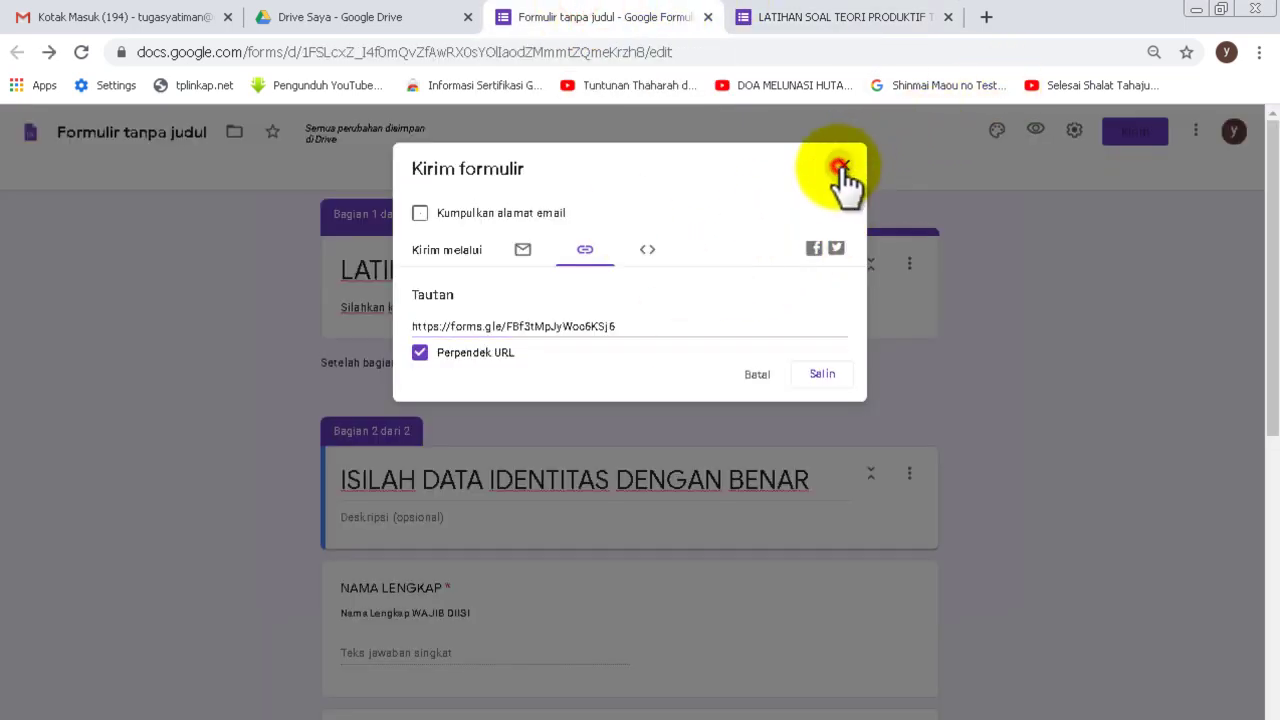
# - Add a new third section after the last PILIH KELAS ANDA question
pyautogui.scroll(-4, 791, 285)
pyautogui.scroll(-2, 757, 331)
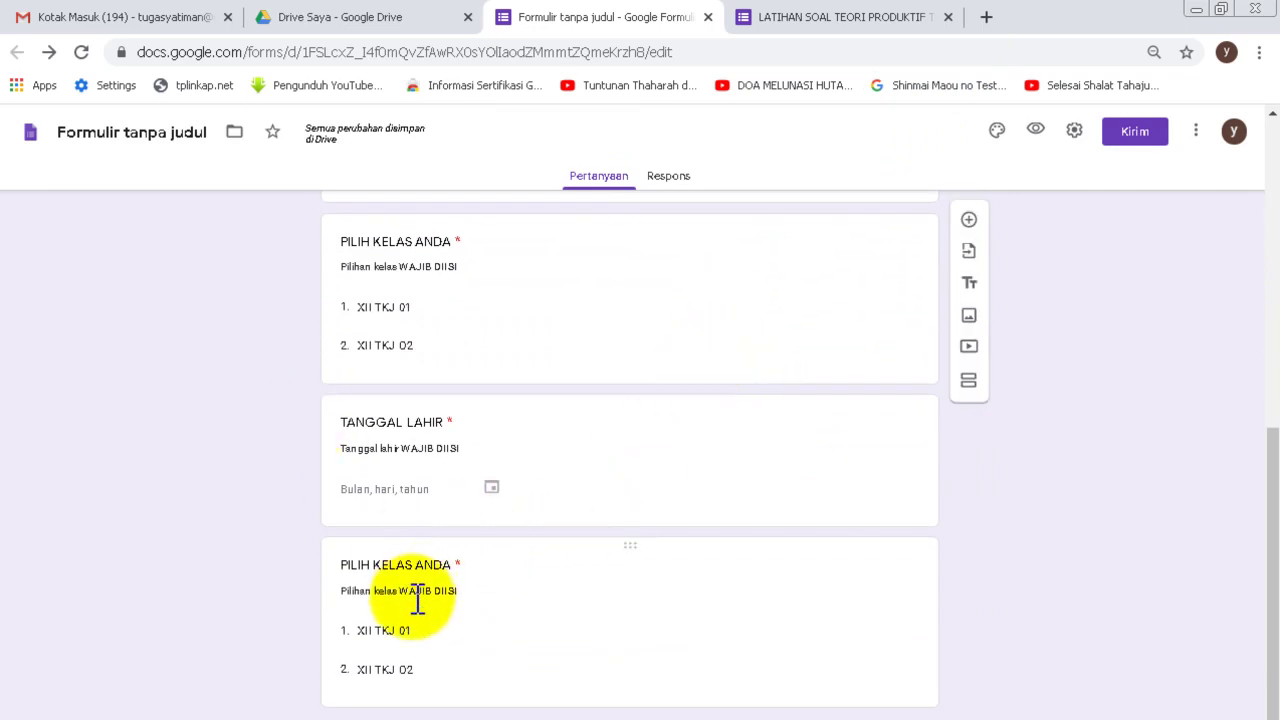
pyautogui.click(521, 632)
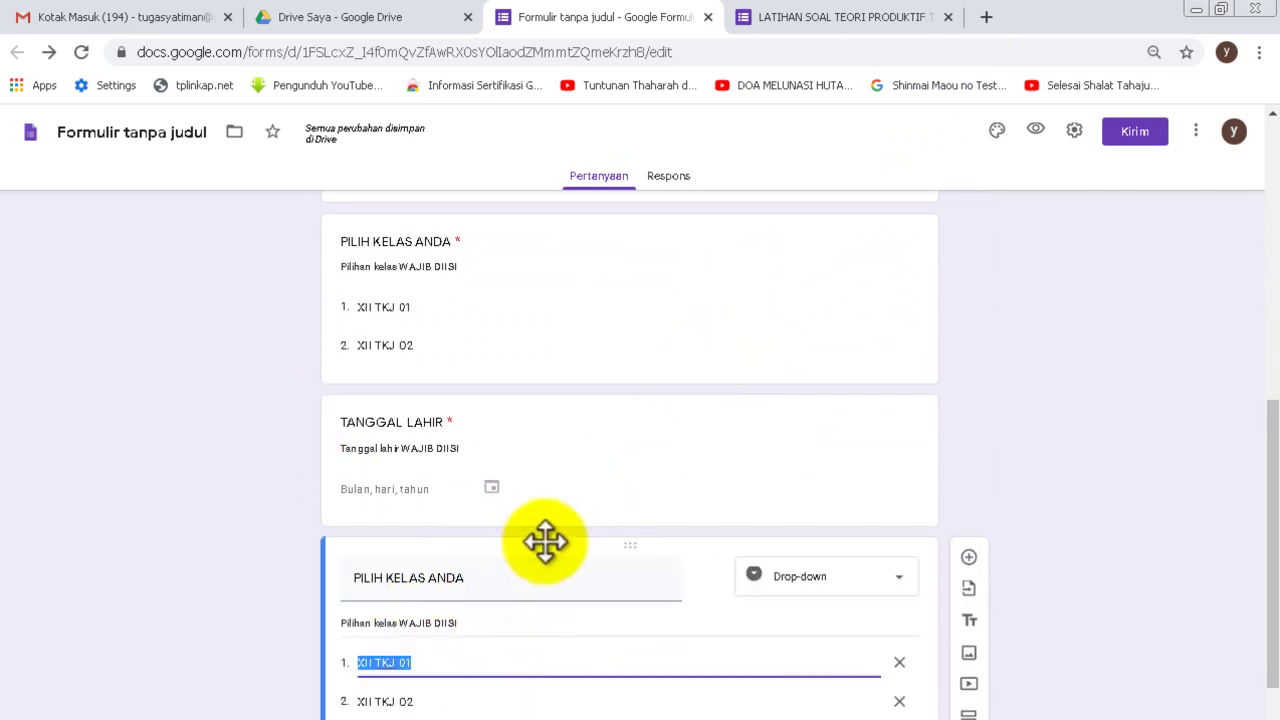
pyautogui.click(969, 702)
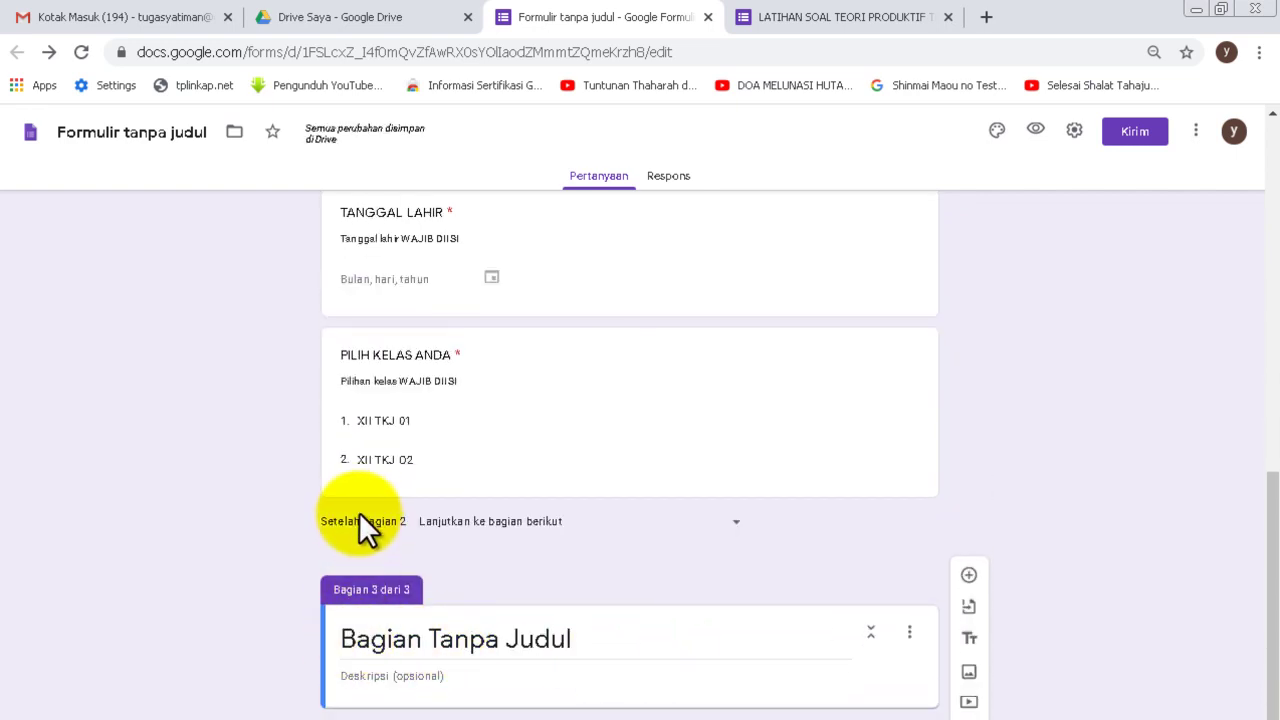
# - Title the third section PILIHLAH JAWABAN YANG PALING BENAR!
pyautogui.tripleClick(371, 637)
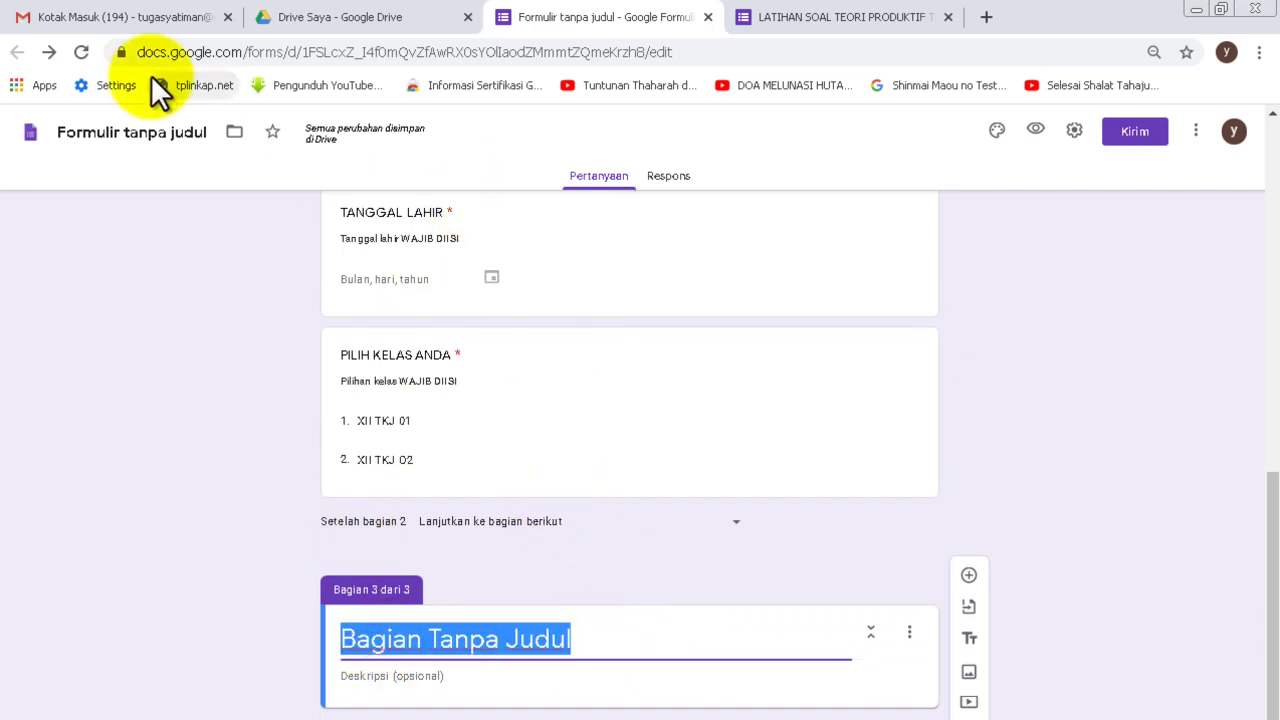
pyautogui.click(280, 348)
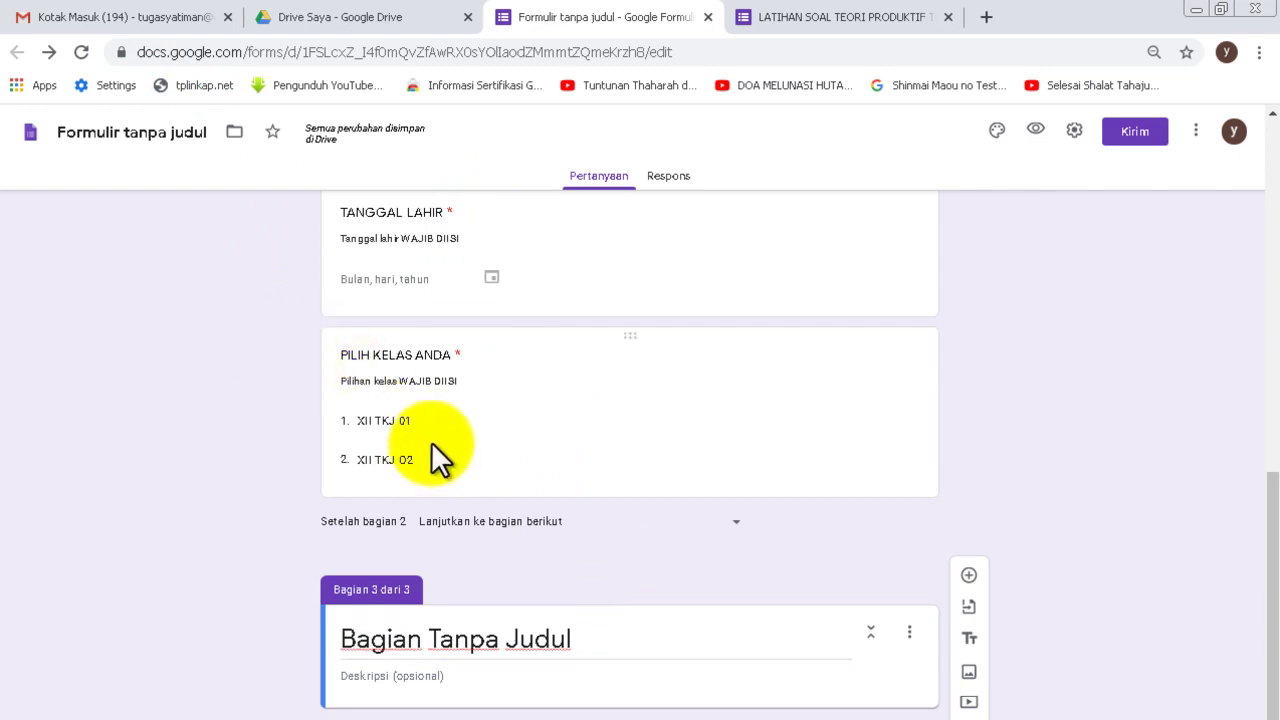
pyautogui.click(366, 638)
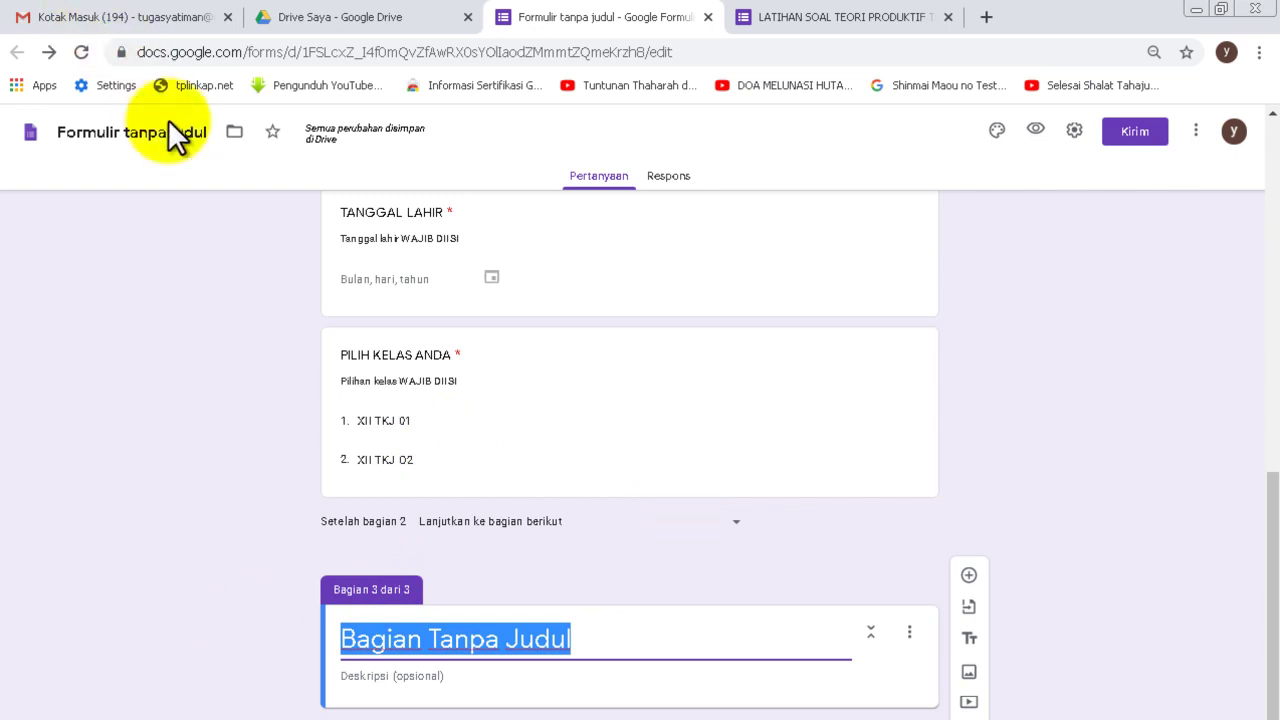
pyautogui.write('PI')
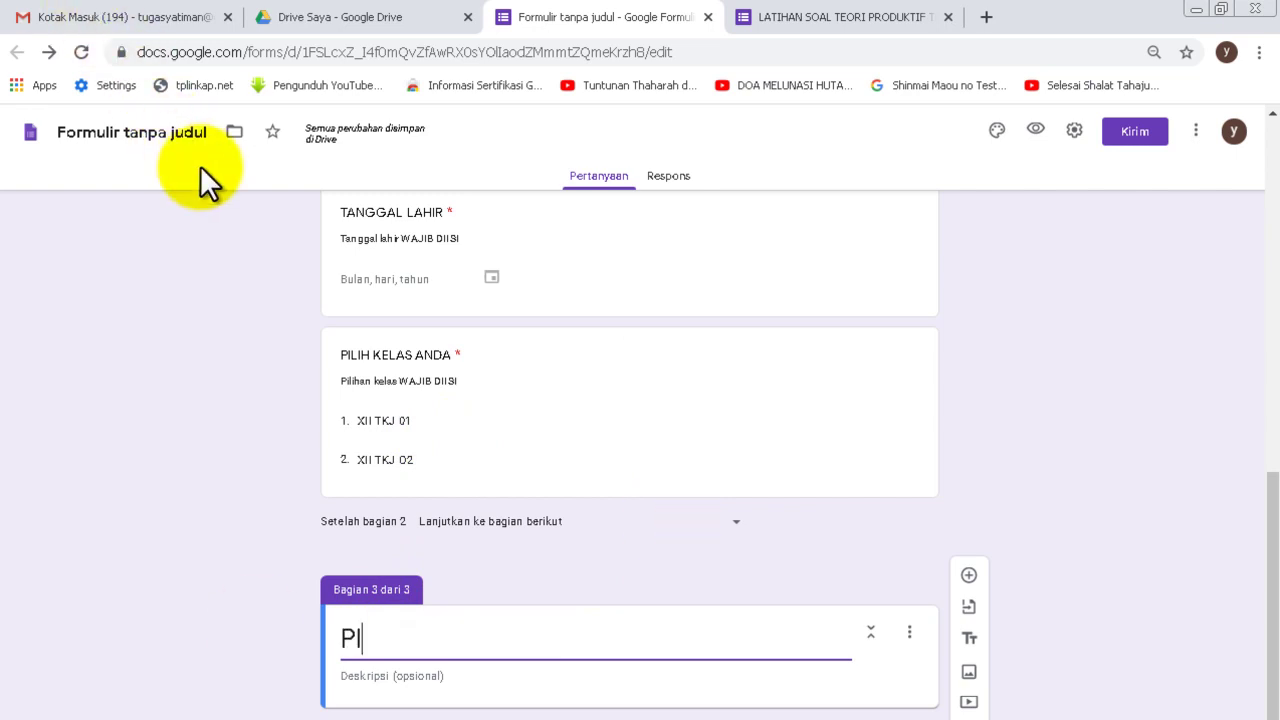
pyautogui.write('LIHLAH JAB')
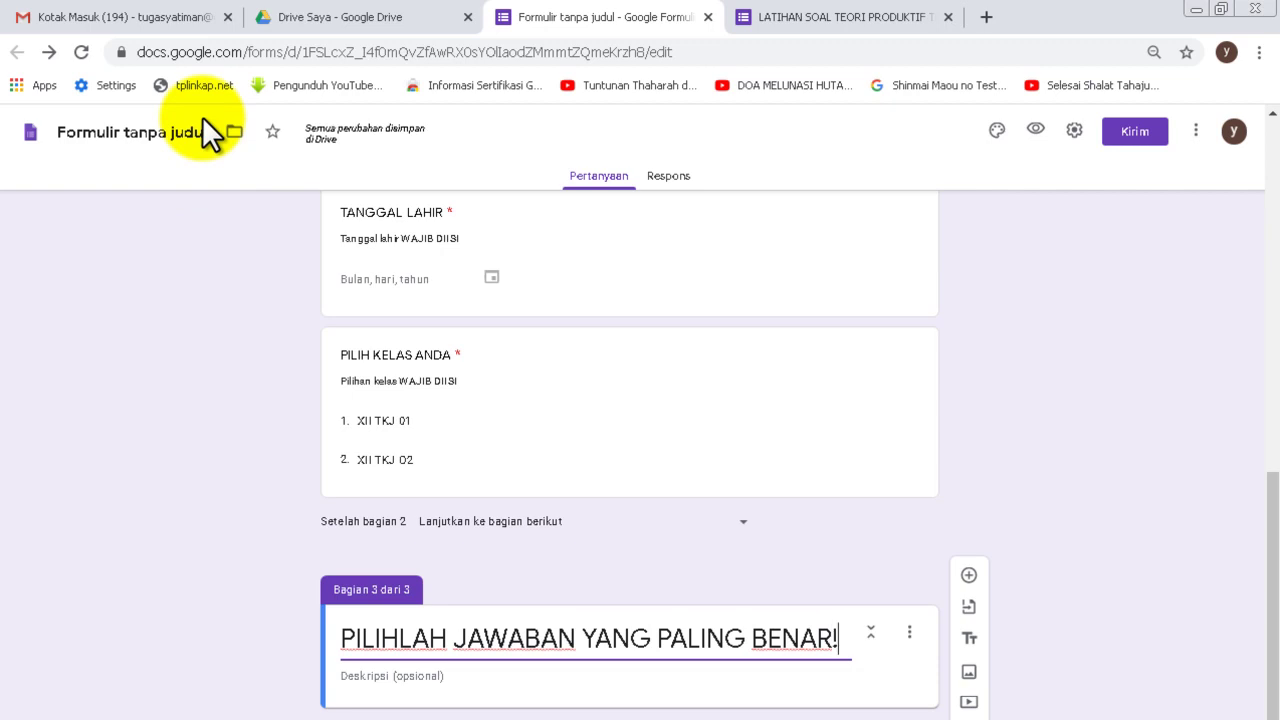
pyautogui.click(171, 475)
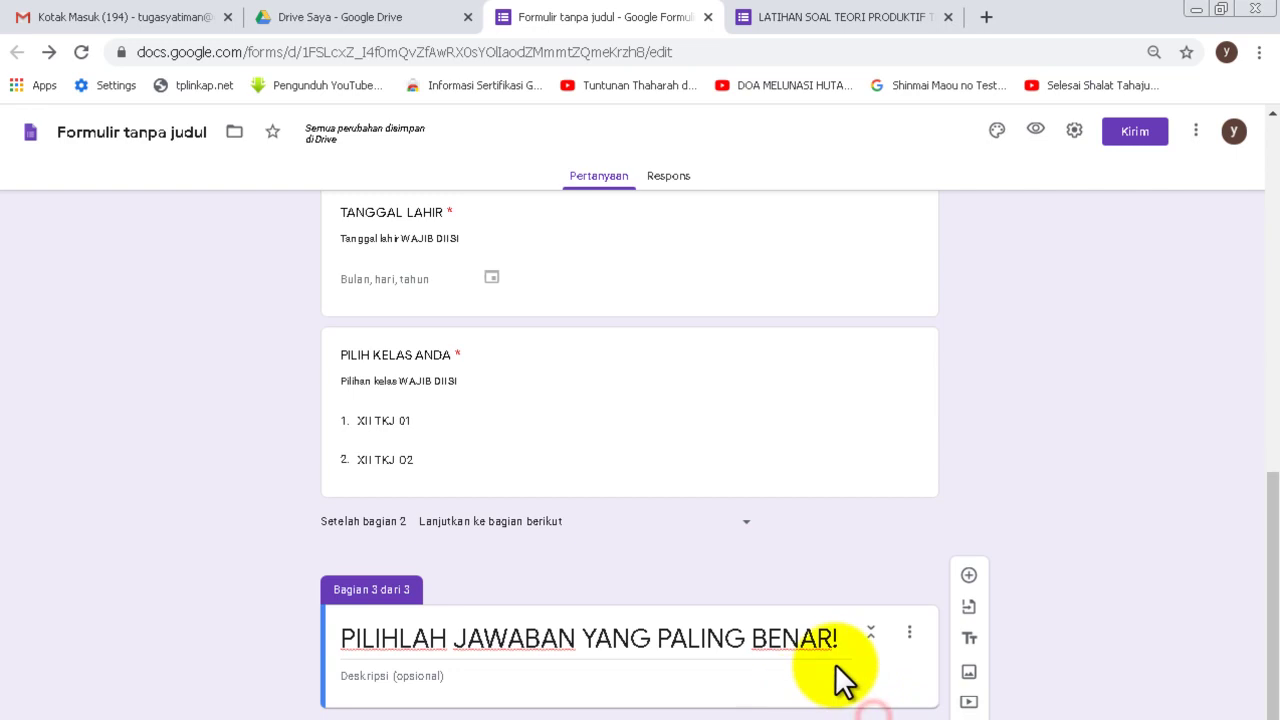
# - Add a question to the third section and fill in its text by copying question 1, without its number, from the Word document SOAL DAN PEMBAHASAN TEORI TKJ
pyautogui.click(969, 577)
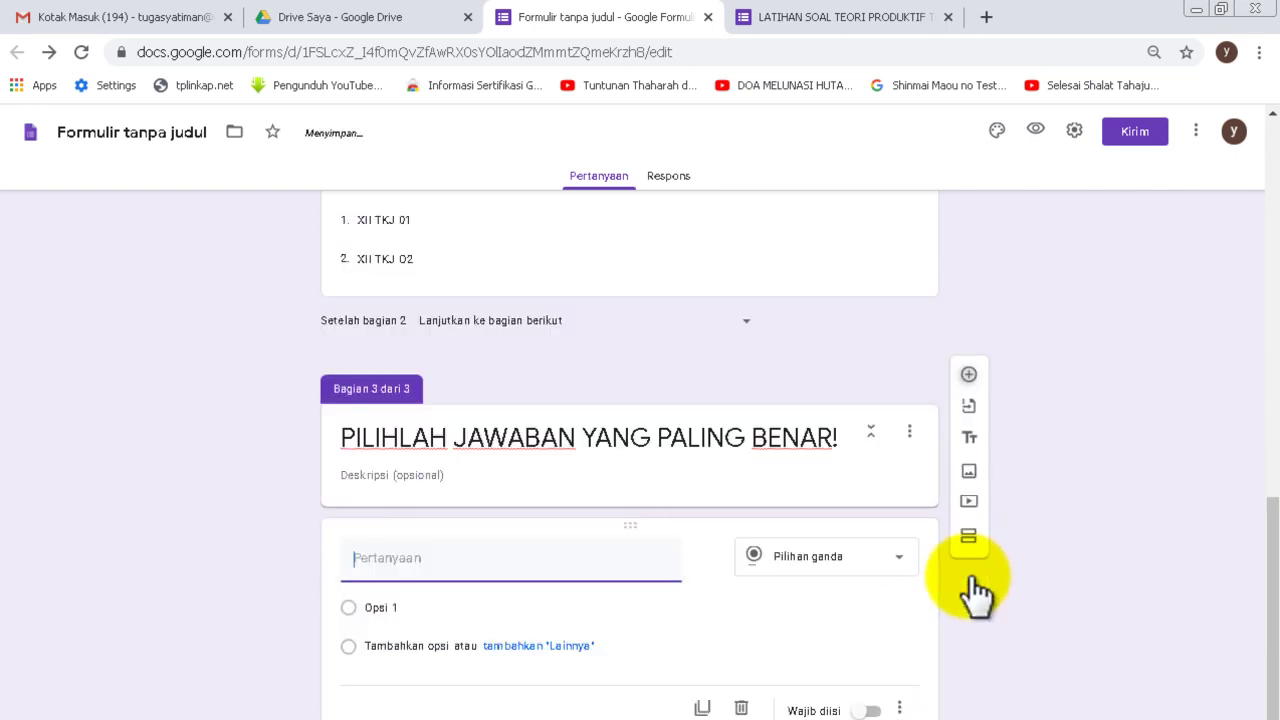
pyautogui.click(413, 556)
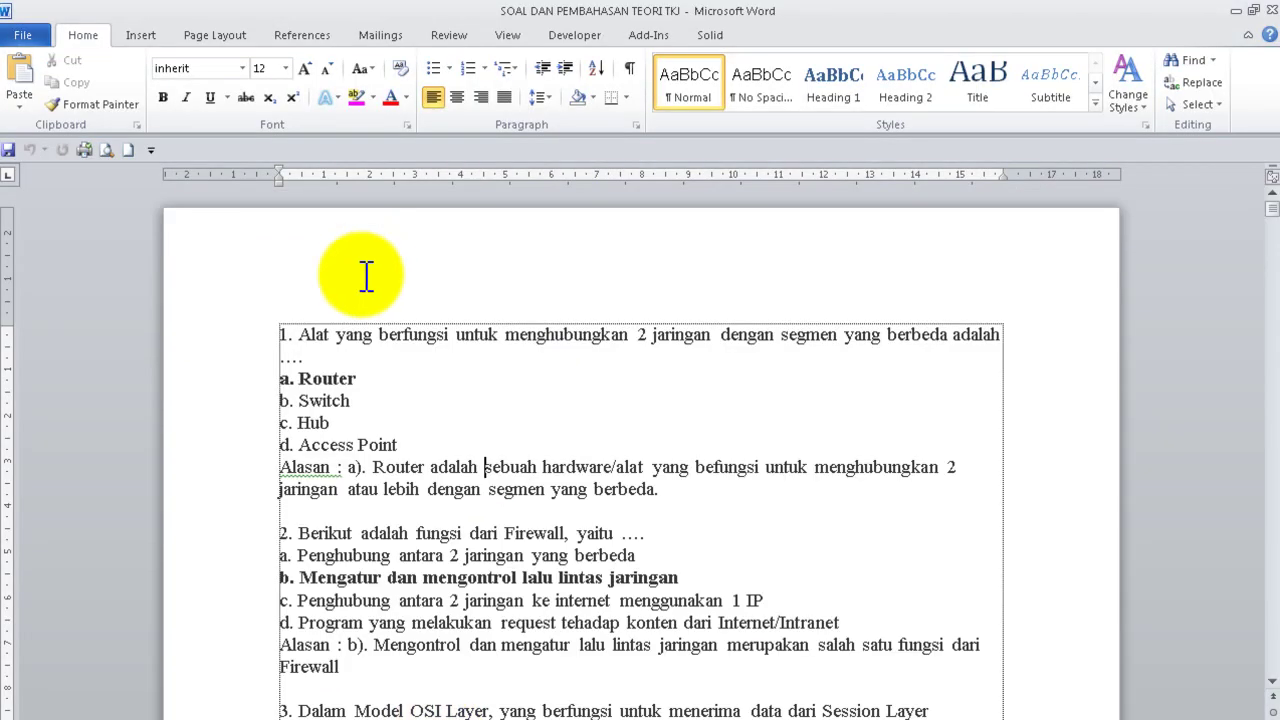
pyautogui.click(303, 337)
pyautogui.tripleClick(303, 337)
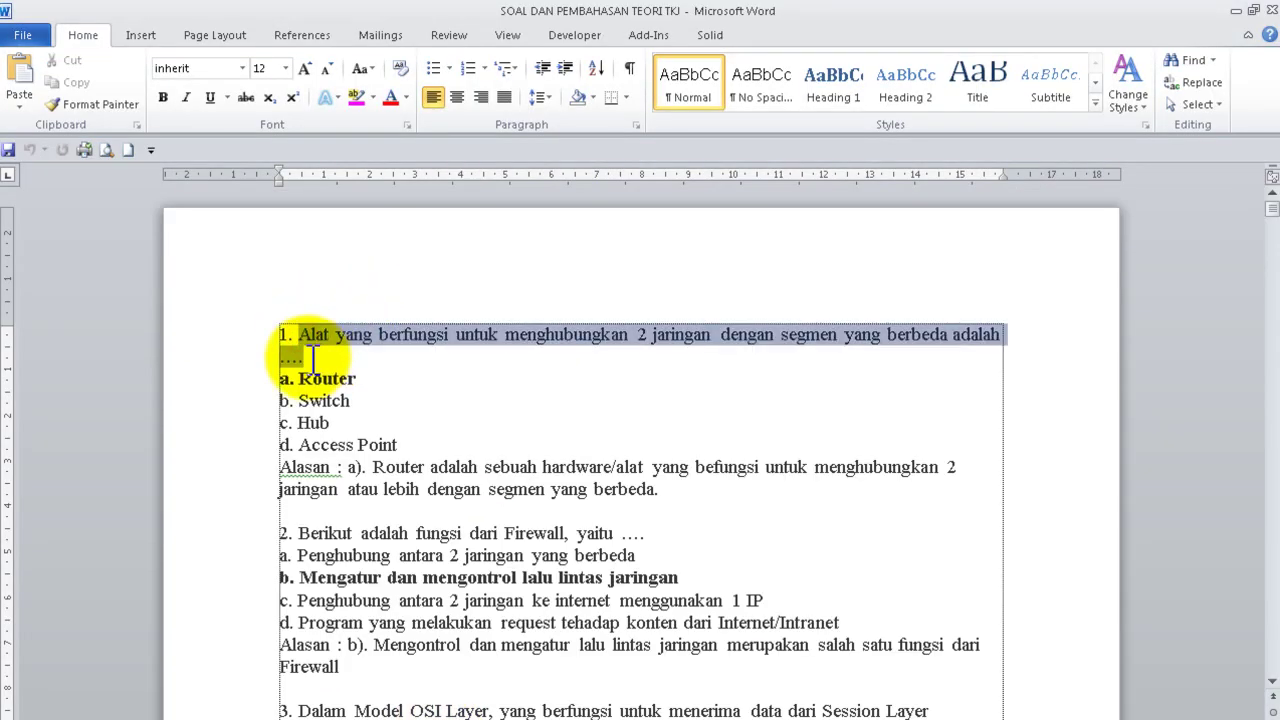
pyautogui.rightClick(614, 349)
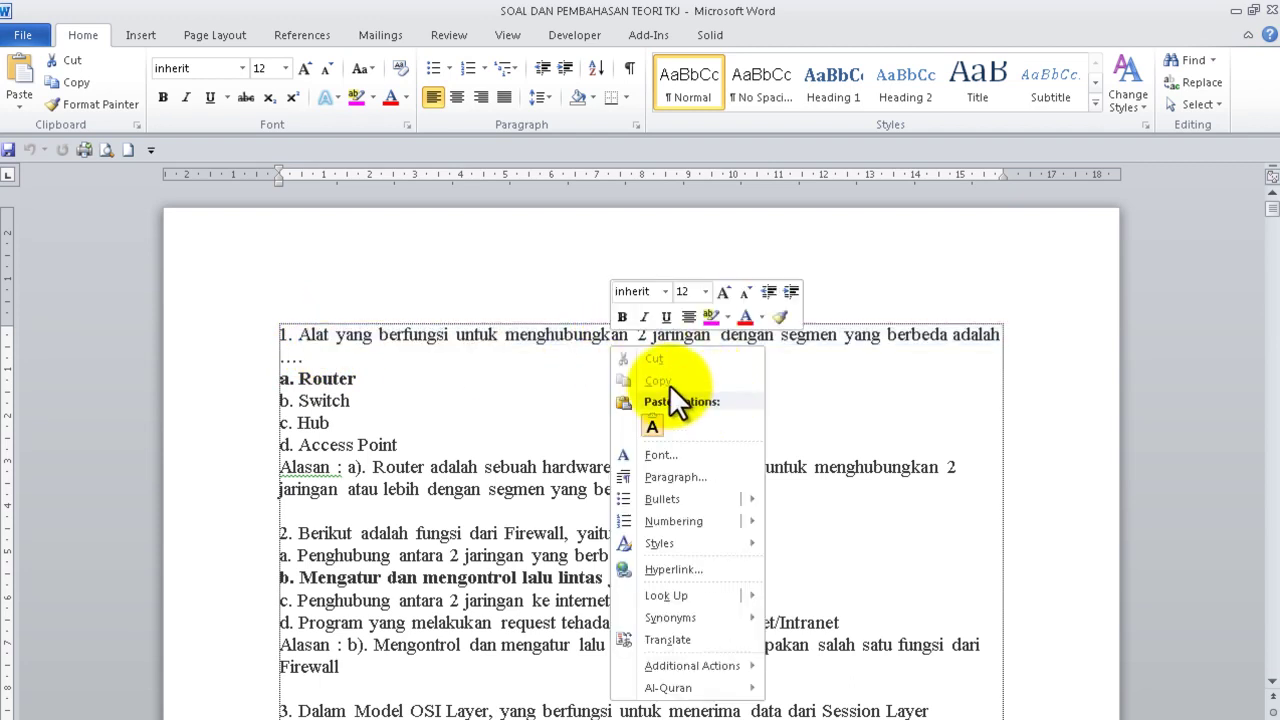
pyautogui.click(76, 82)
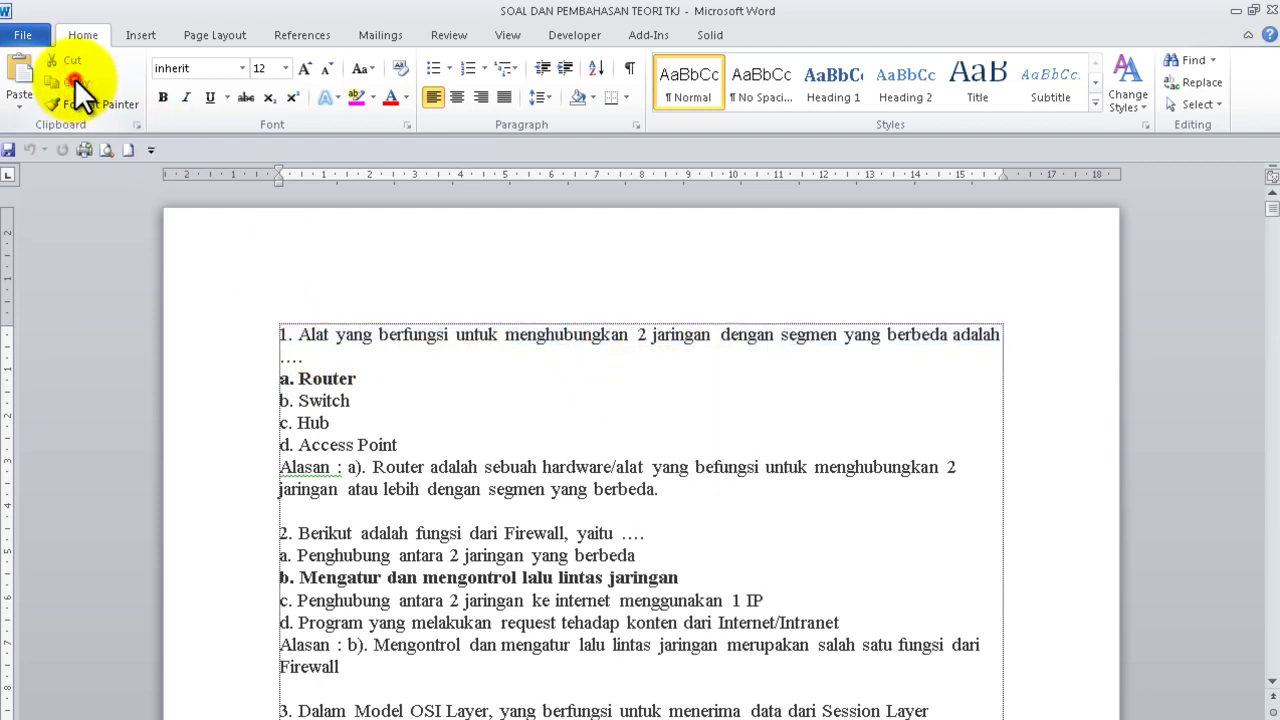
pyautogui.tripleClick(305, 339)
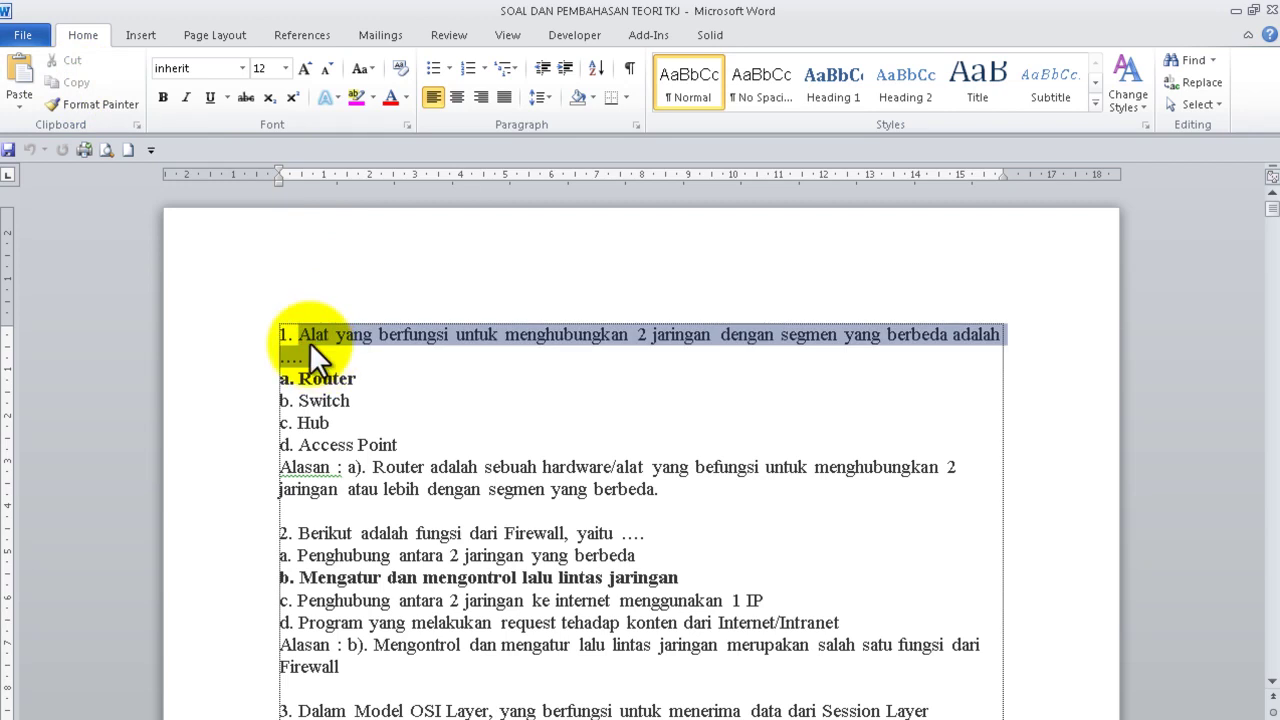
pyautogui.click(72, 82)
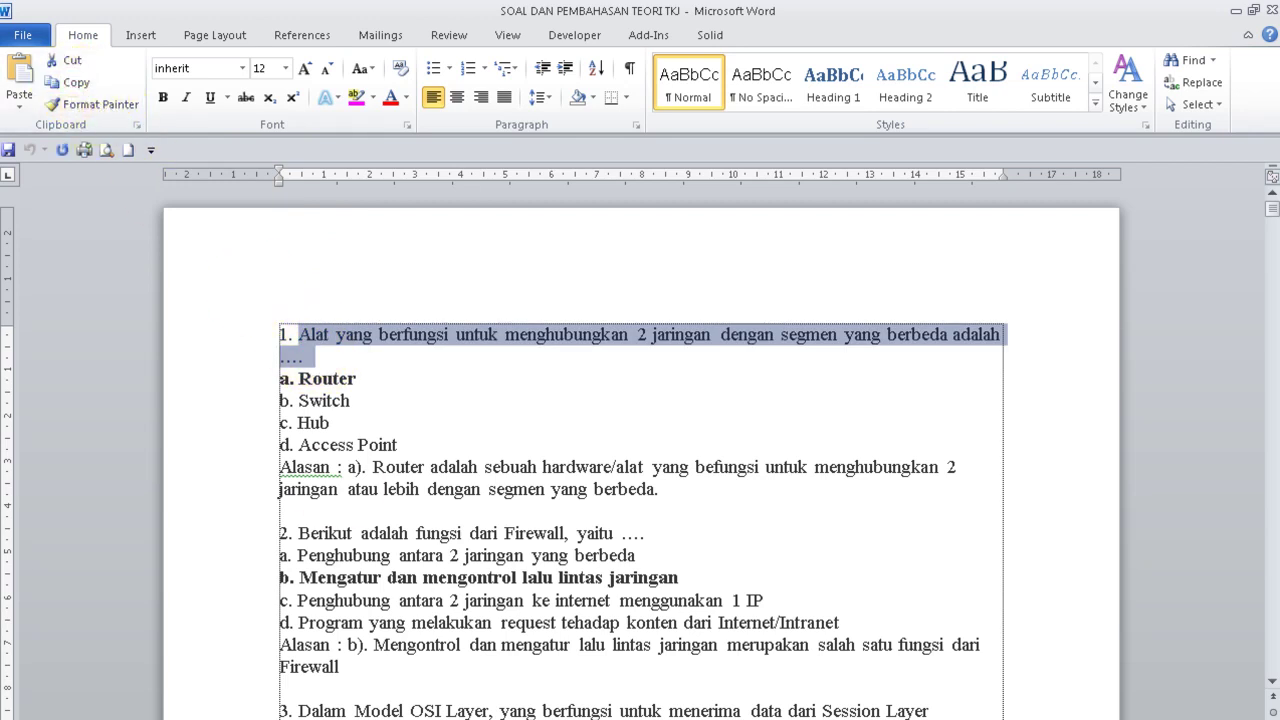
pyautogui.hotkey('alt', 'Tab')
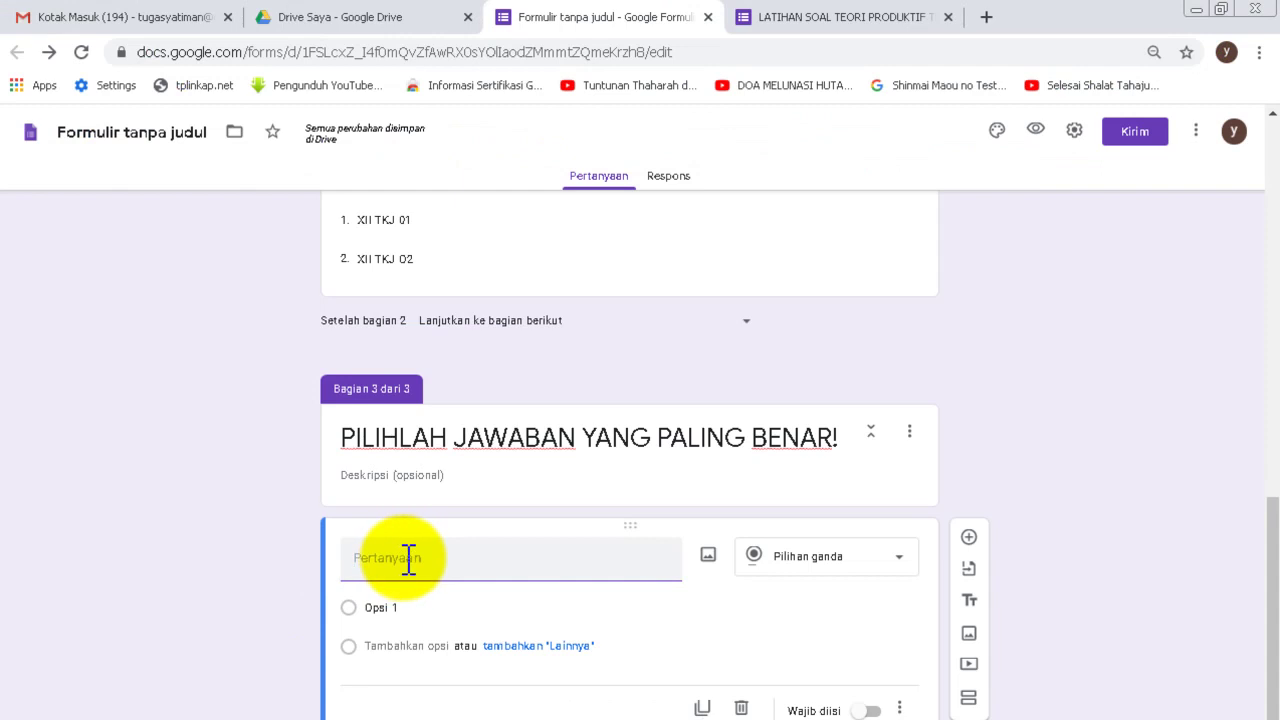
pyautogui.hotkey('ctrl', 'v')
# - Copy answer a, Router, from the Word document and paste it as the question's first option in Google Forms
pyautogui.hotkey('alt', 'Tab')
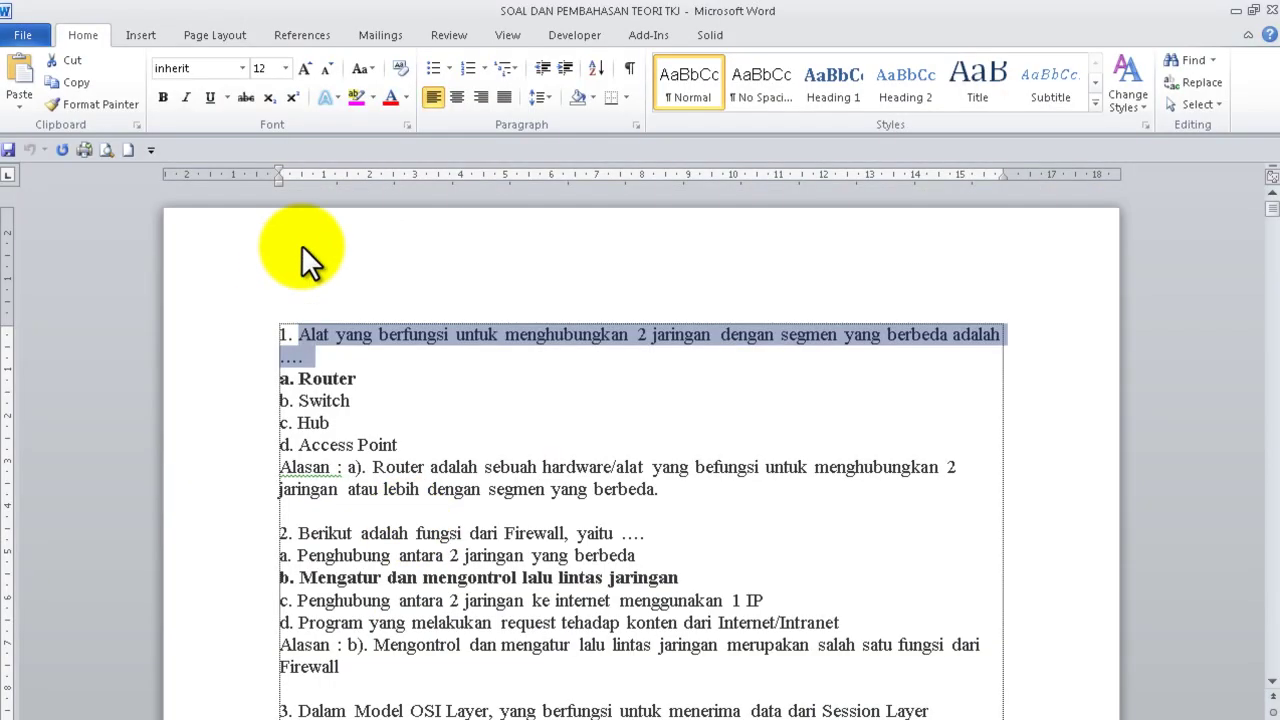
pyautogui.click(311, 378)
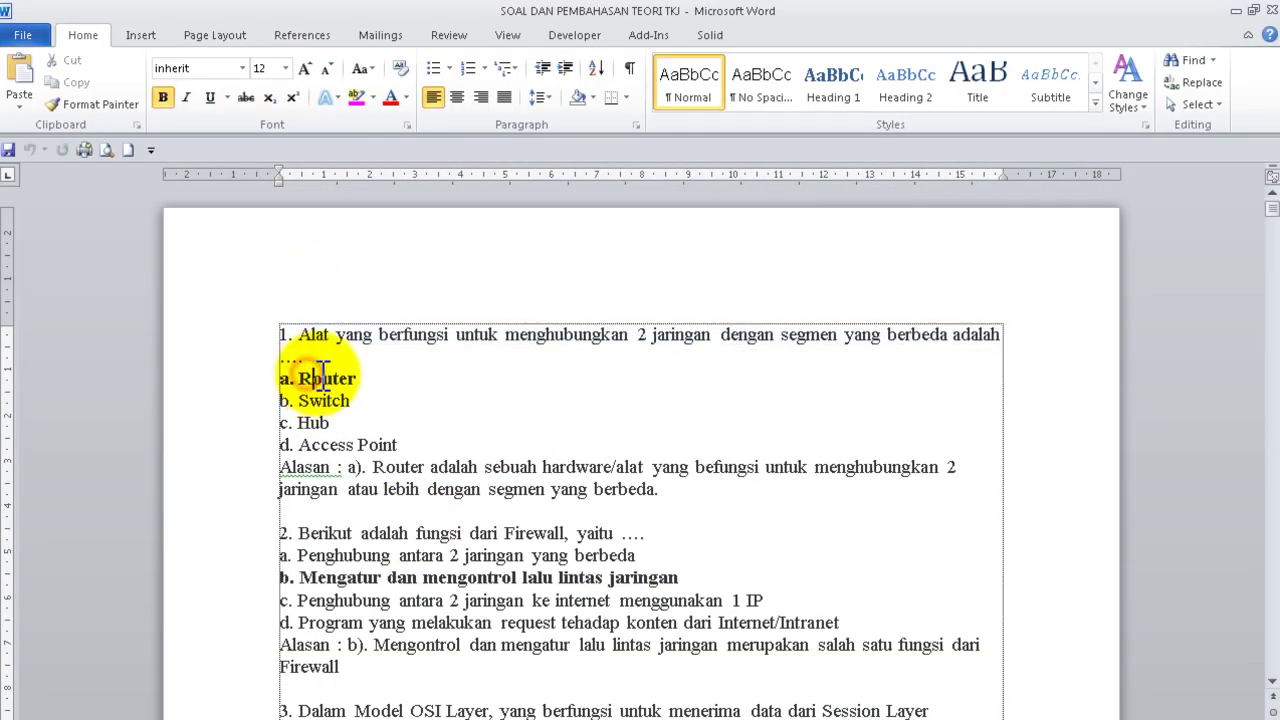
pyautogui.moveTo(282, 378); pyautogui.dragTo(356, 378)
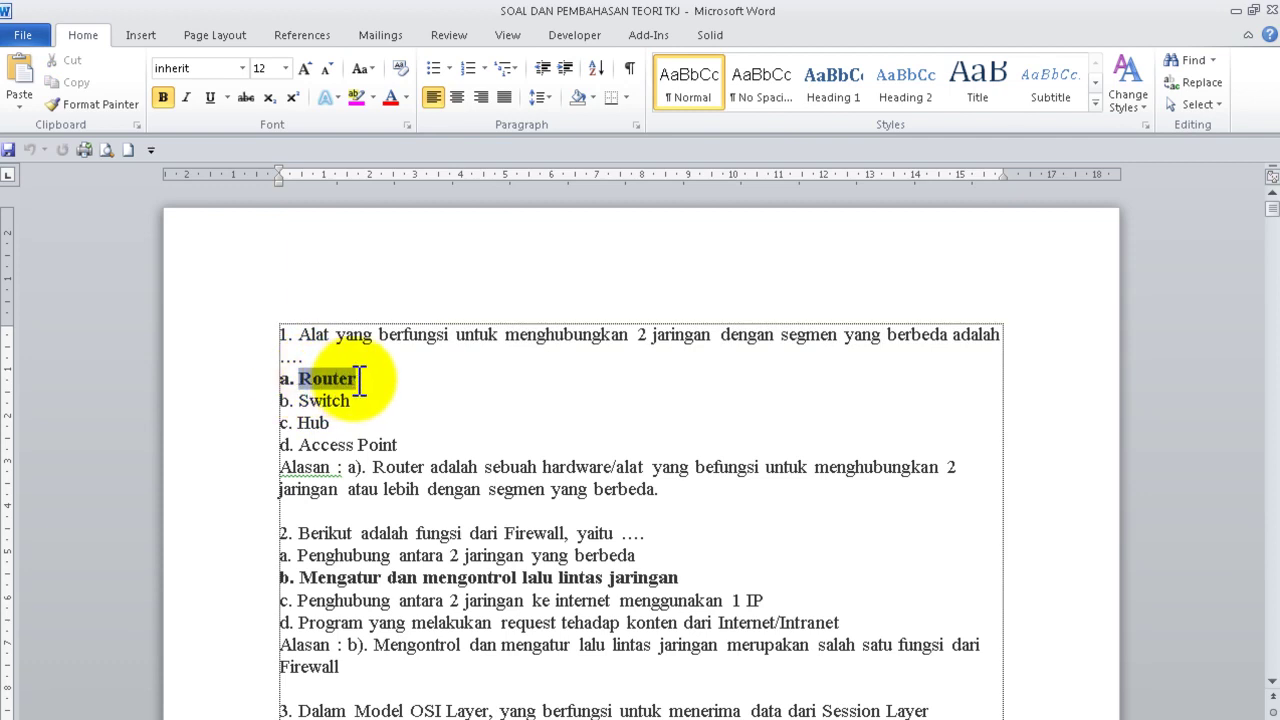
pyautogui.rightClick(359, 378)
pyautogui.click(384, 414)
pyautogui.hotkey('alt', 'Tab')
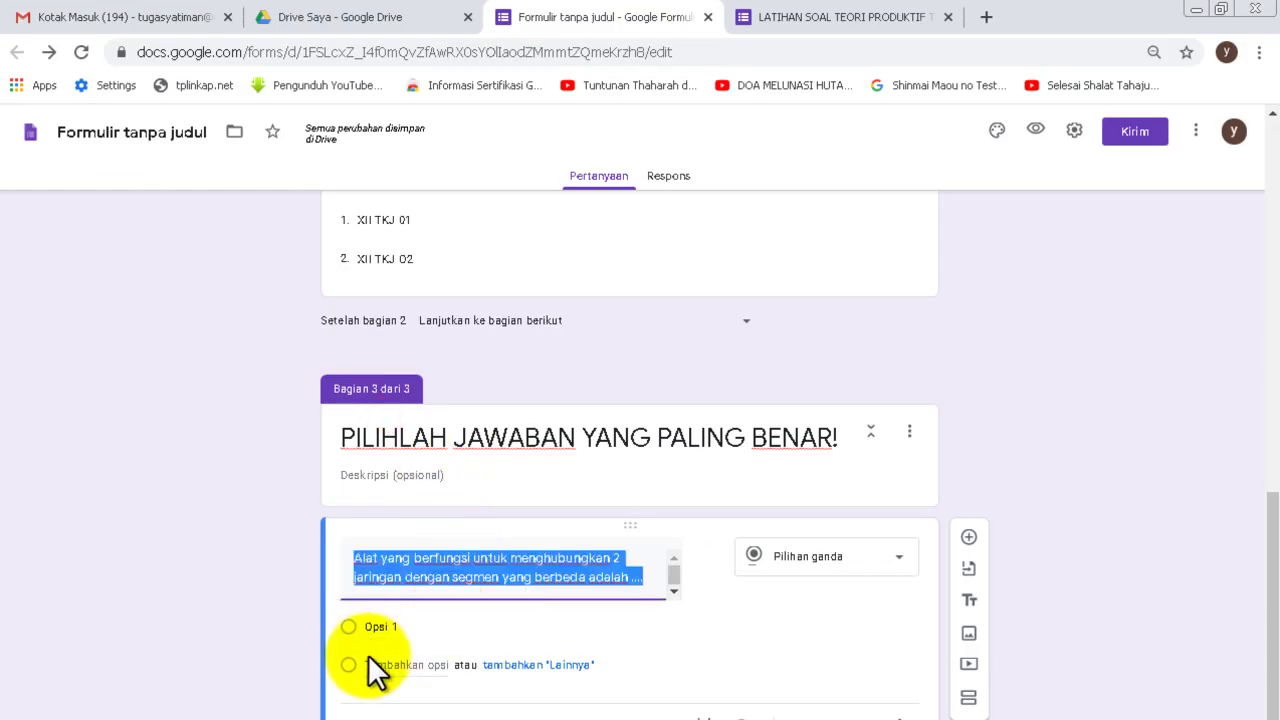
pyautogui.click(410, 626)
pyautogui.hotkey('ctrl', 'v')
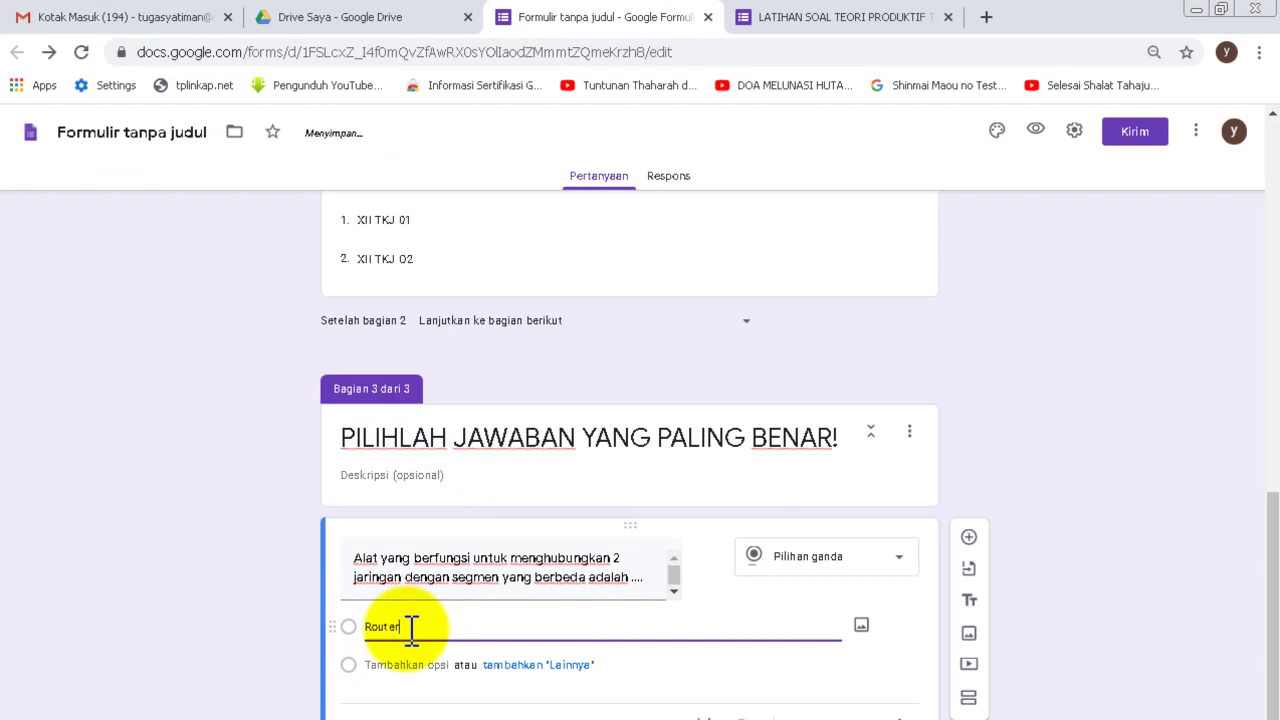
# - Copy answer b, Switch, from the Word document and add it as the question's second option, keeping Router as the first
pyautogui.hotkey('alt', 'Tab')
pyautogui.doubleClick(320, 400)
pyautogui.rightClick(320, 405)
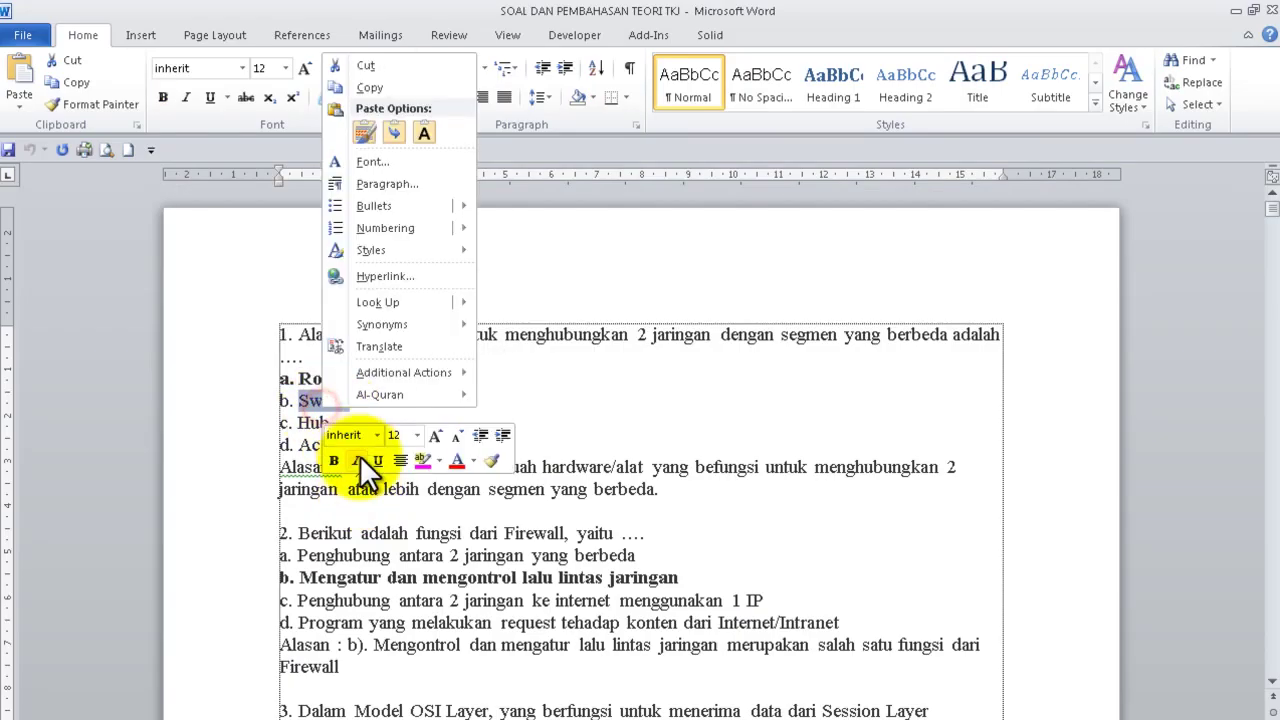
pyautogui.click(367, 87)
pyautogui.hotkey('alt', 'Tab')
pyautogui.click(419, 627)
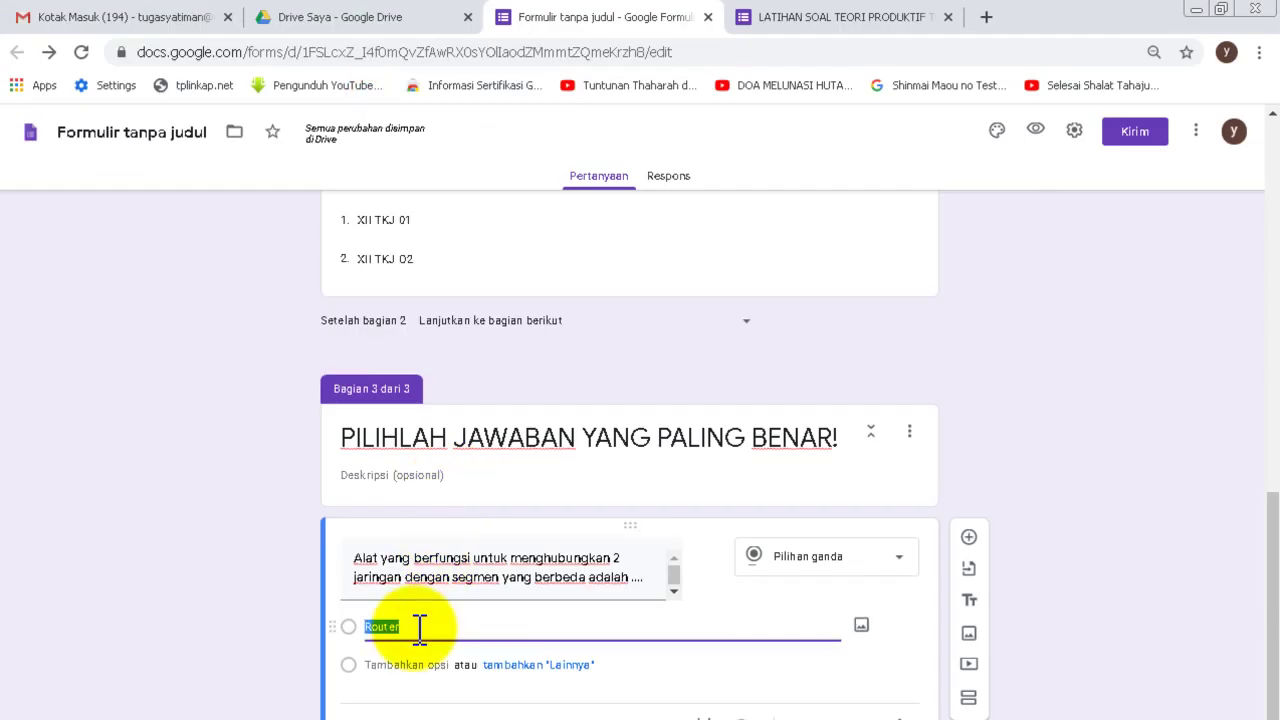
pyautogui.hotkey('ctrl', 'v')
pyautogui.hotkey('ctrl', 'z')
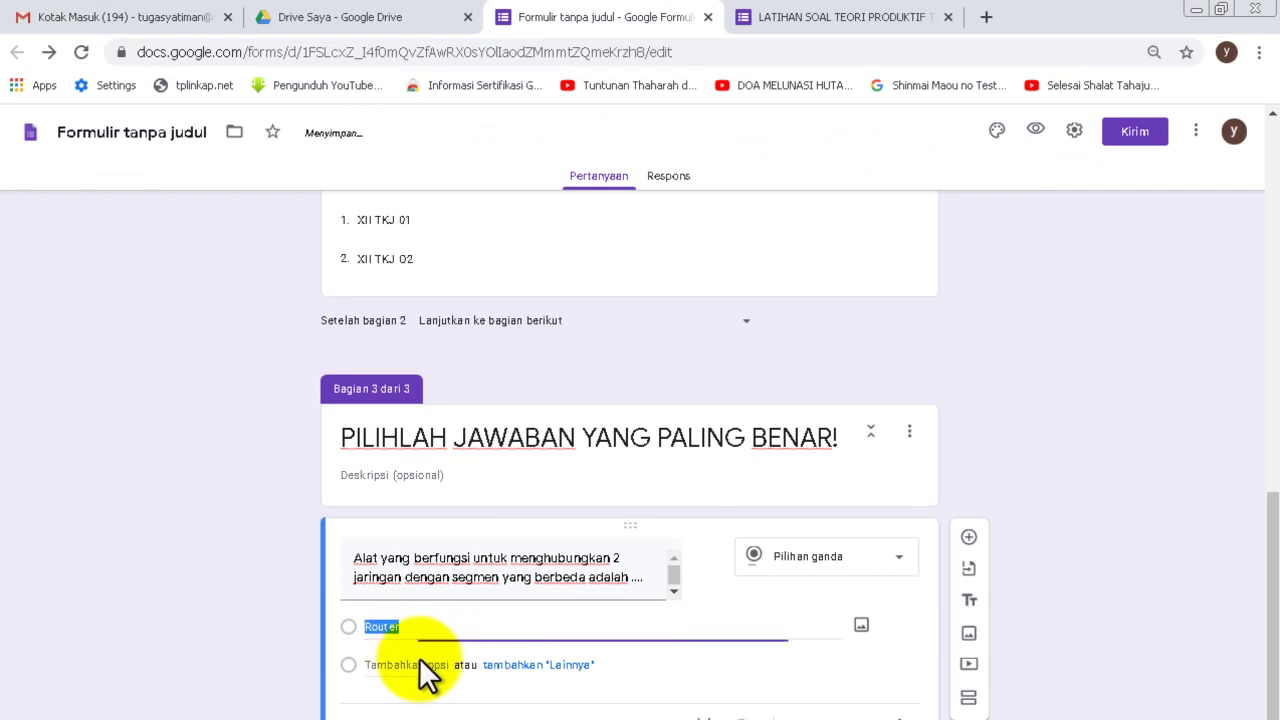
pyautogui.click(414, 657)
pyautogui.hotkey('ctrl', 'v')
# - Copy answer c, Hub, from the Word document and add it as the question's third option in Google Forms
pyautogui.hotkey('alt', 'Tab')
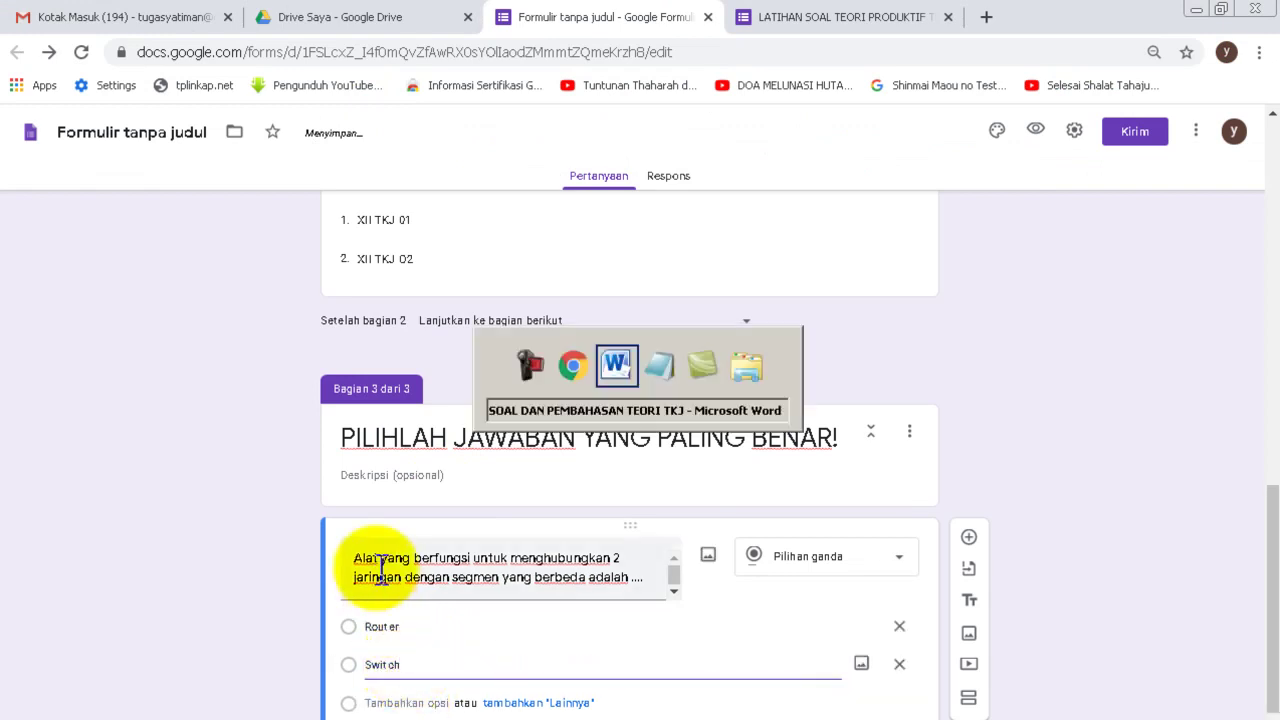
pyautogui.doubleClick(313, 423)
pyautogui.rightClick(318, 428)
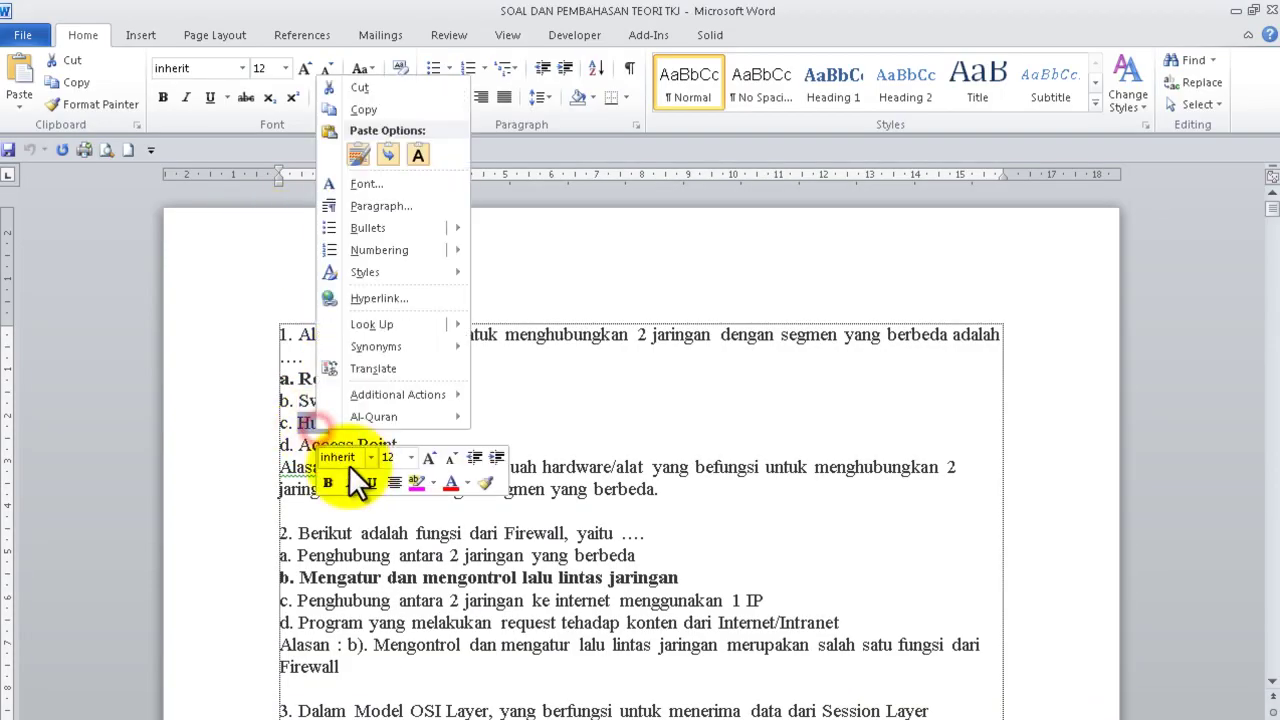
pyautogui.click(347, 108)
pyautogui.hotkey('alt', 'Tab')
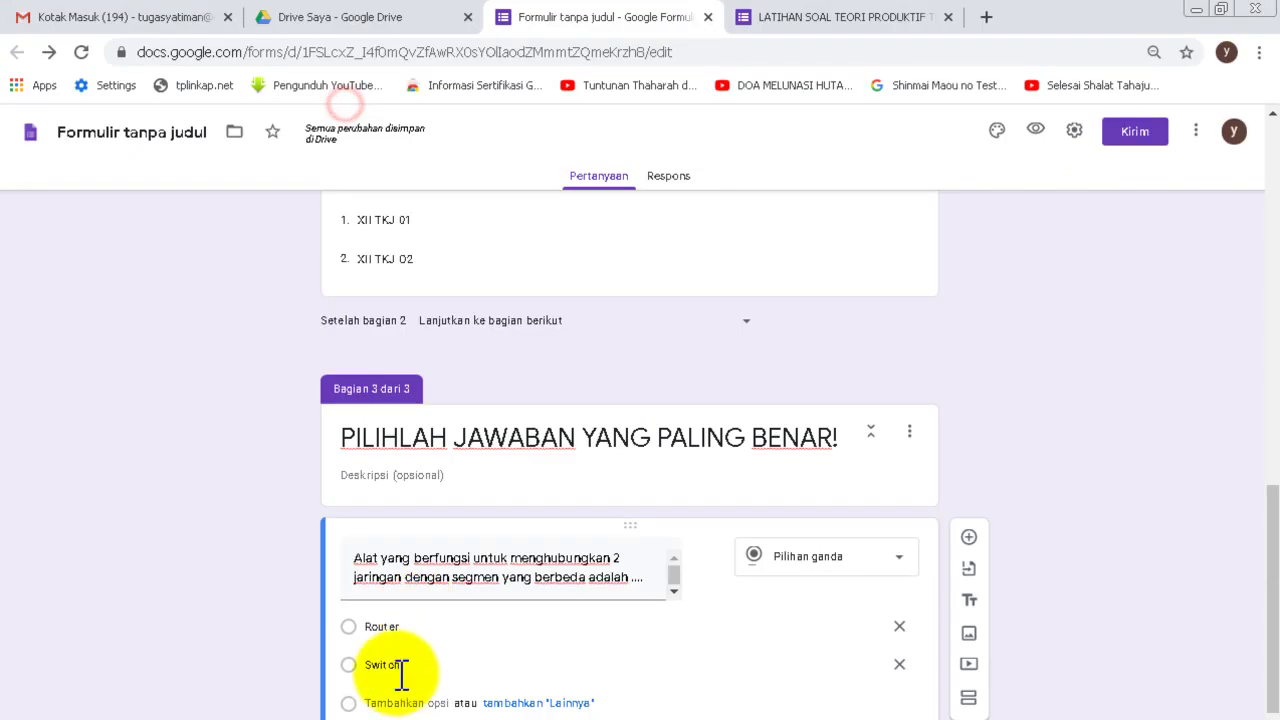
pyautogui.click(400, 703)
pyautogui.hotkey('ctrl', 'v')
pyautogui.scroll(-2, 414, 686)
# - Replace the third option with Access Point copied from the Word document, and add another question below
pyautogui.hotkey('alt', 'Tab')
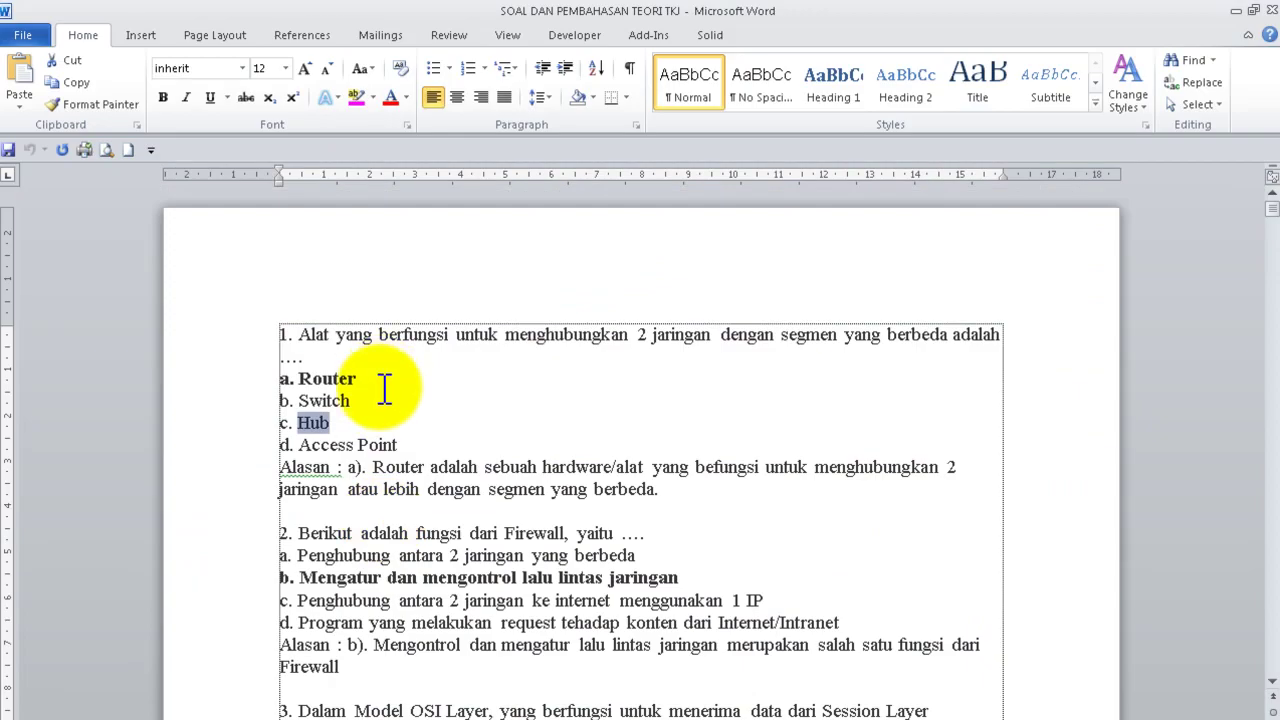
pyautogui.moveTo(329, 444); pyautogui.dragTo(405, 447)
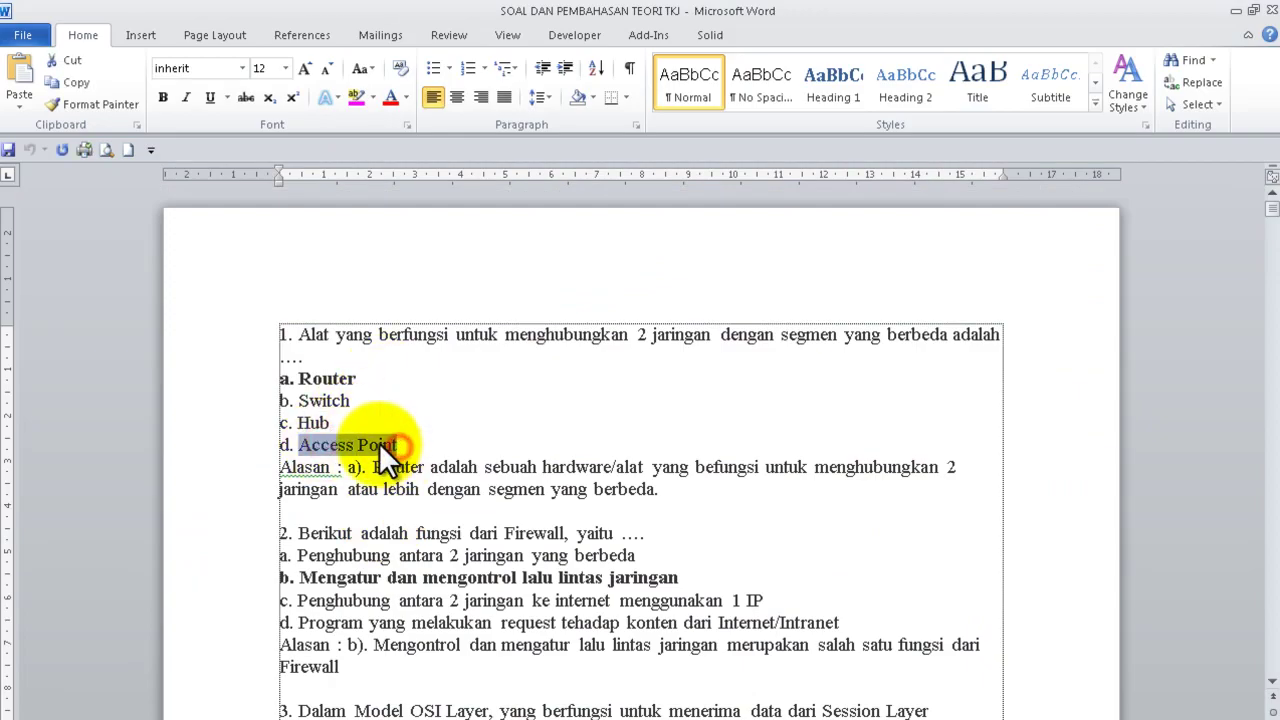
pyautogui.rightClick(379, 442)
pyautogui.click(428, 125)
pyautogui.hotkey('alt', 'Tab')
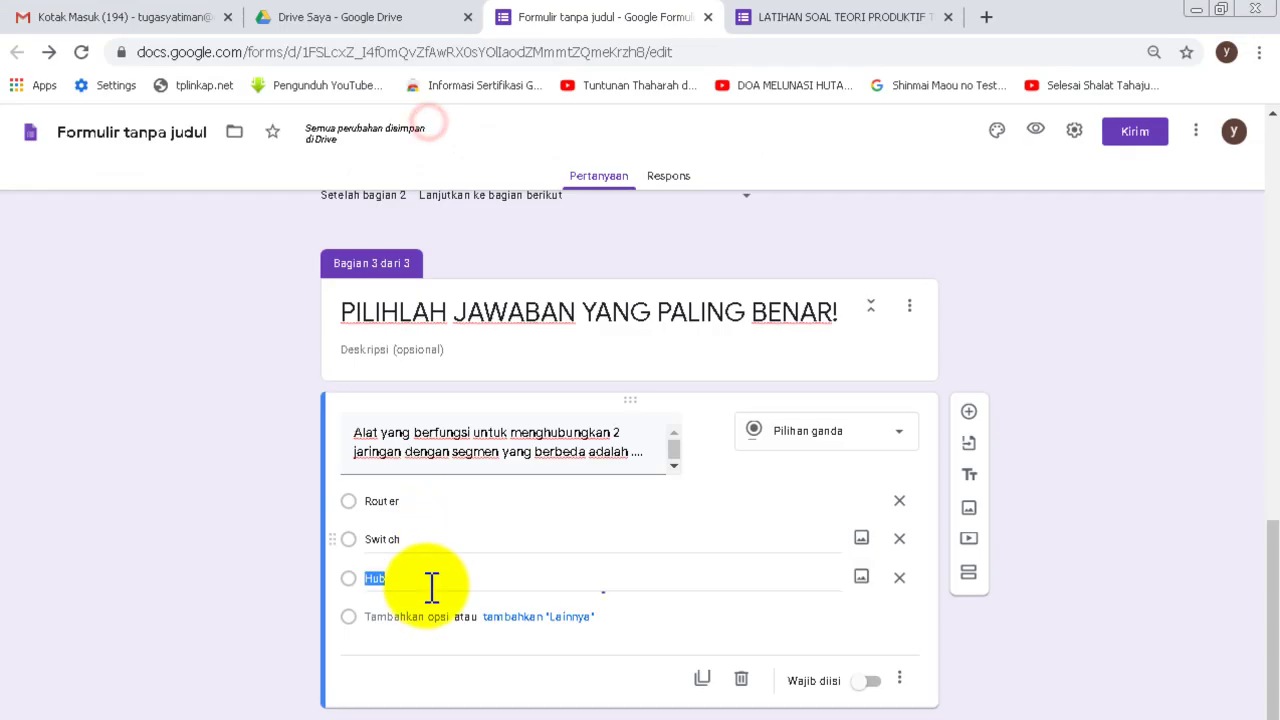
pyautogui.rightClick(410, 575)
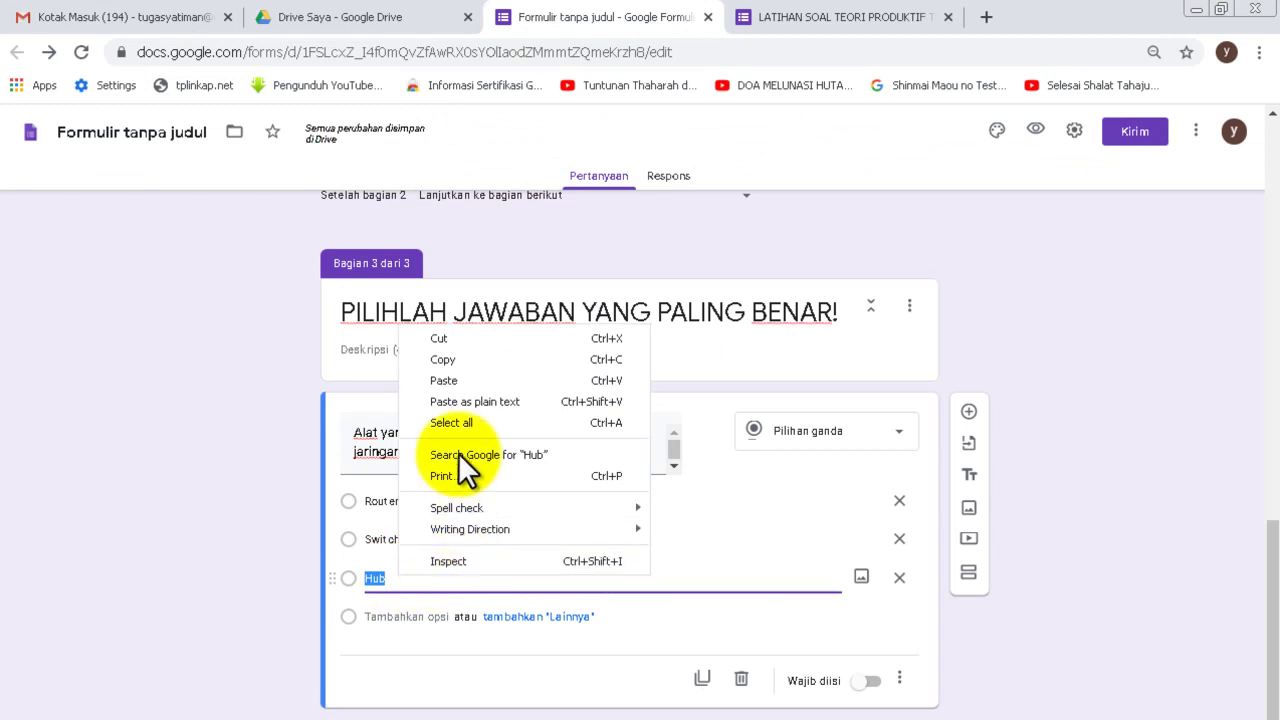
pyautogui.click(450, 387)
pyautogui.click(178, 547)
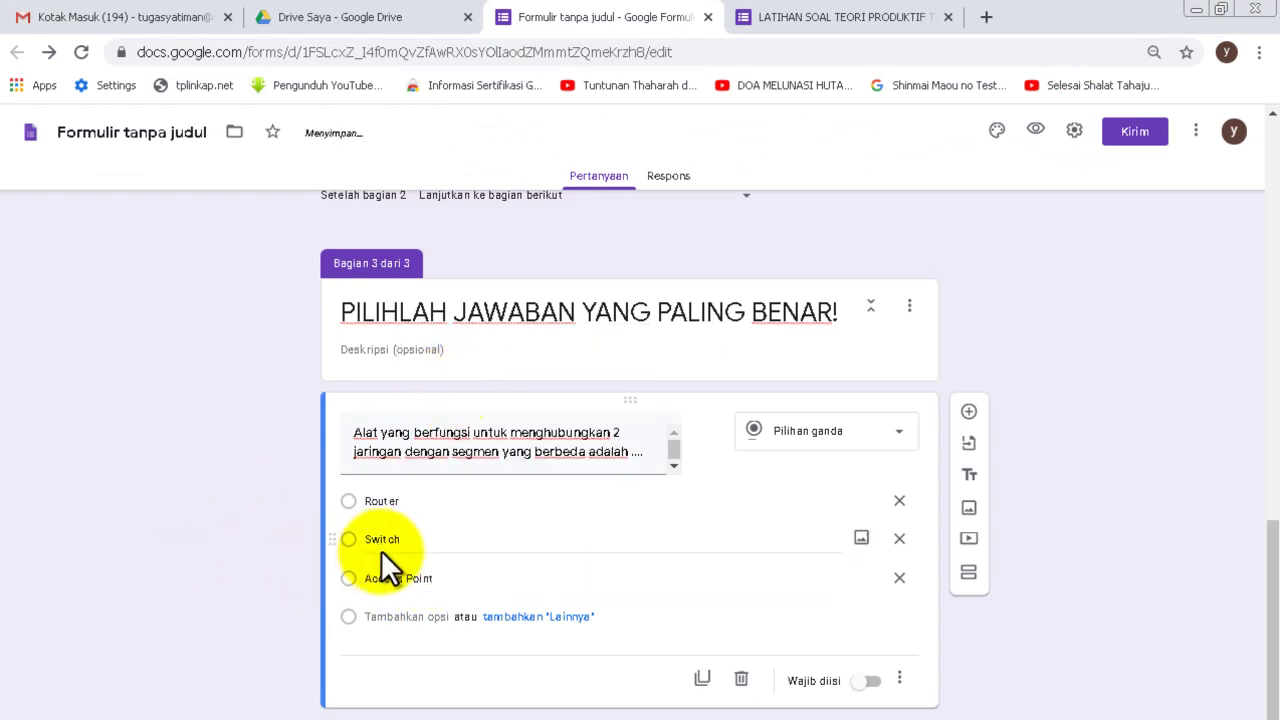
pyautogui.click(968, 414)
# - Copy Topologi Star from the Word document and add it as the fourth option of the Jenis topologi question
pyautogui.hotkey('alt', 'Tab')
pyautogui.moveTo(406, 442); pyautogui.dragTo(304, 442)
pyautogui.hotkey('alt', 'Tab')
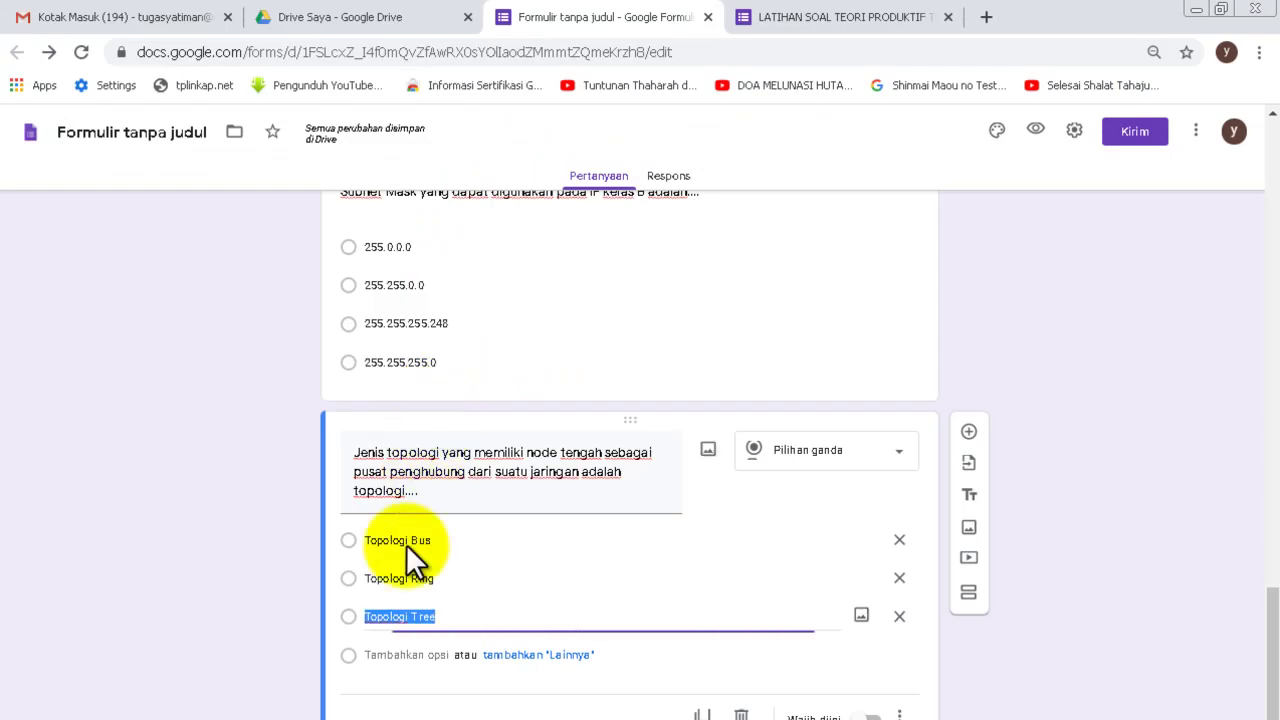
pyautogui.click(379, 652)
pyautogui.hotkey('ctrl', 'v')
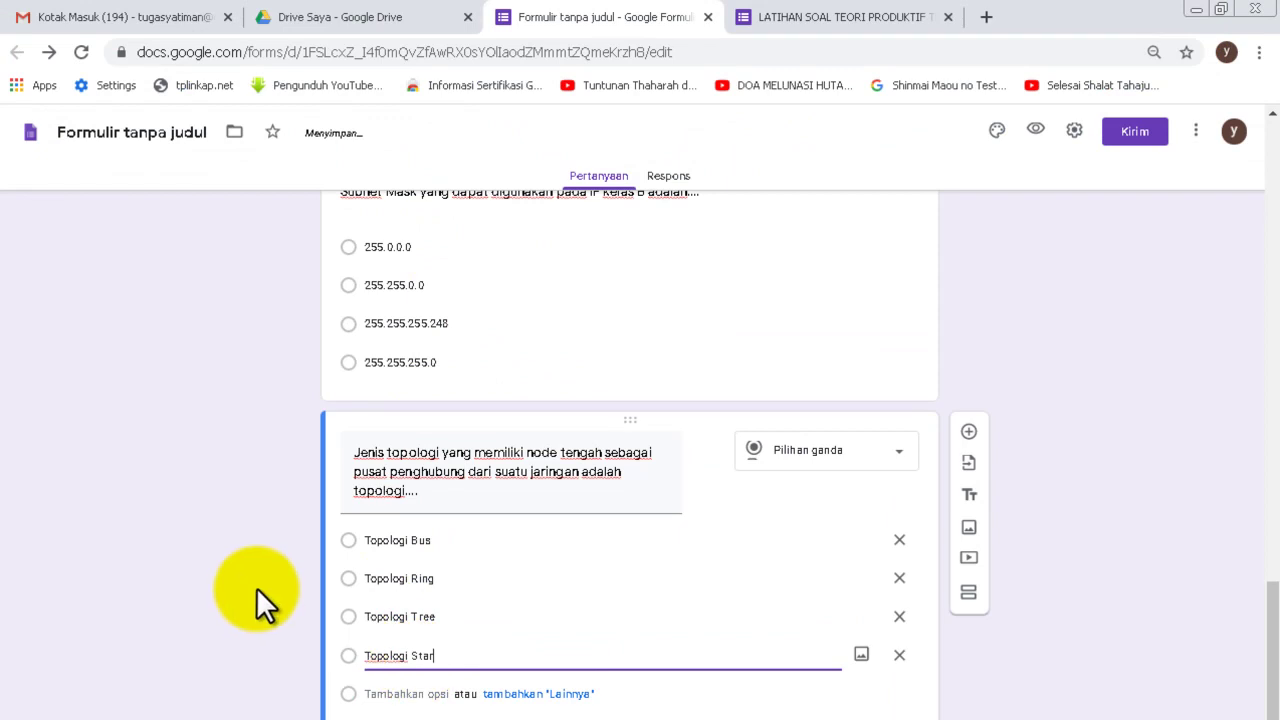
# - Review the finished multiple-choice questions in the form and the MENGATUR GOOGLE FORM SEBAGAI KUIS entry in the Notepad step list
pyautogui.scroll(-1, 629, 452)
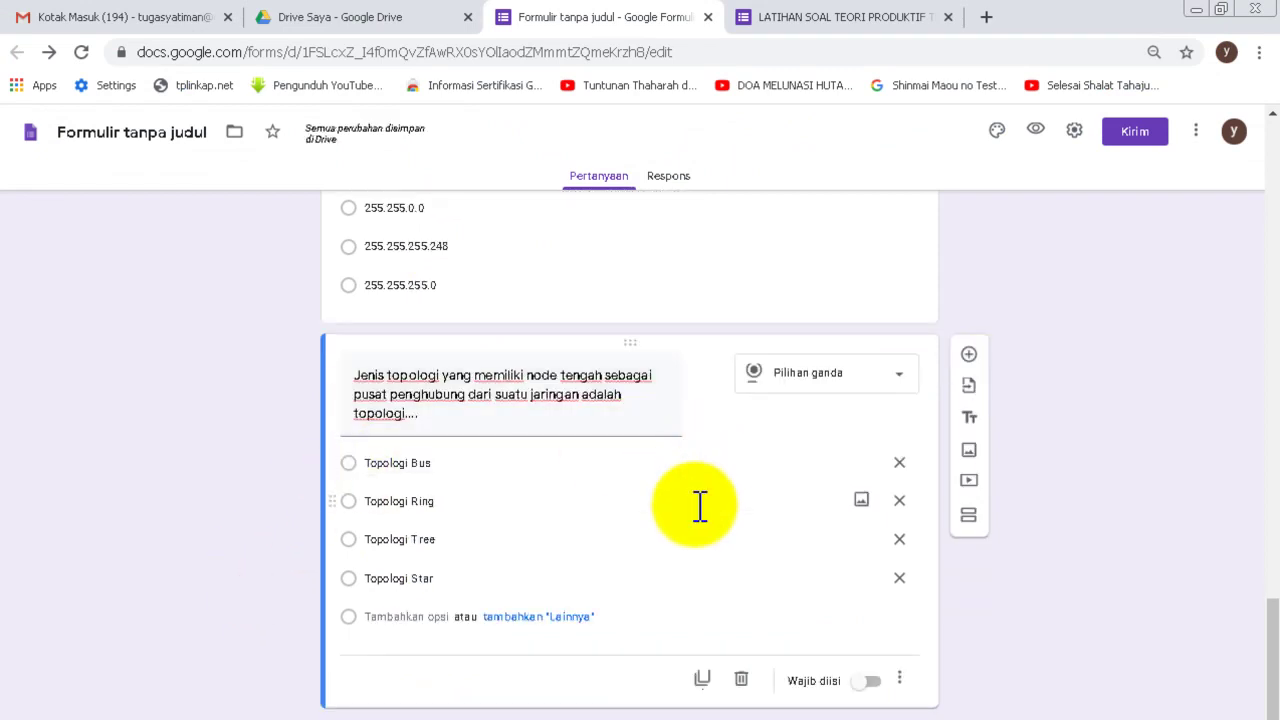
pyautogui.scroll(2, 602, 415)
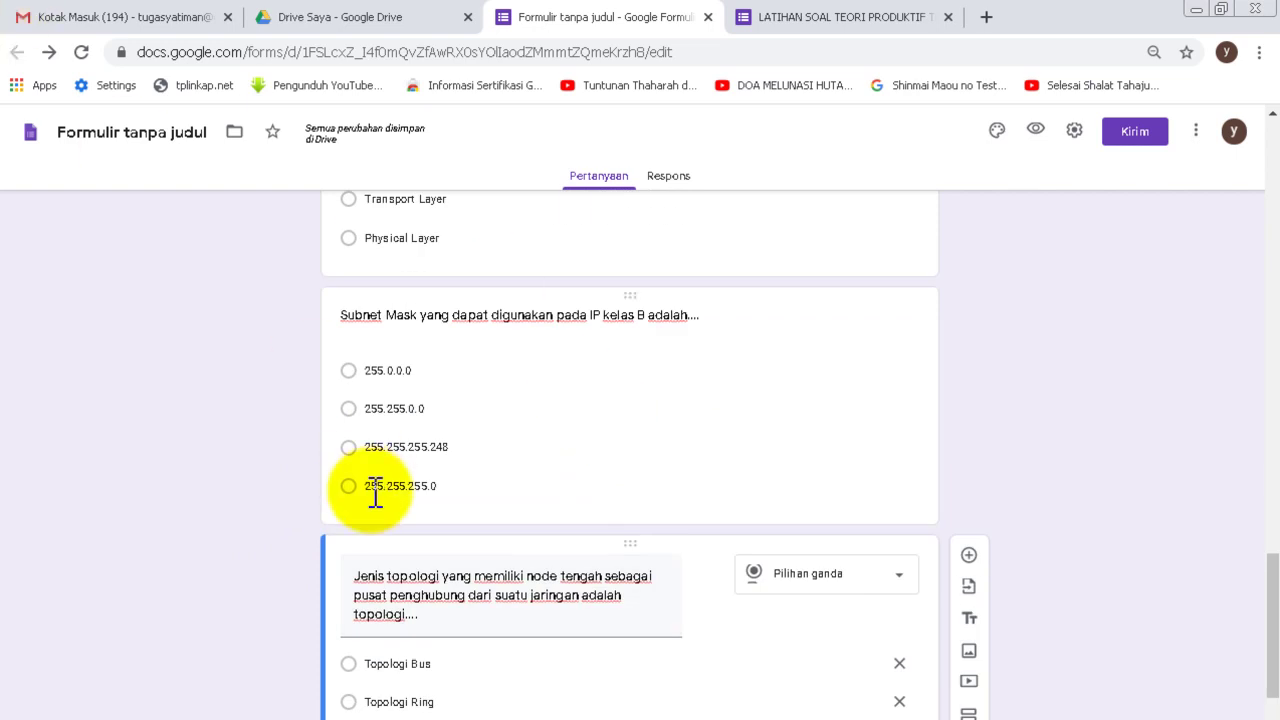
pyautogui.scroll(3, 360, 489)
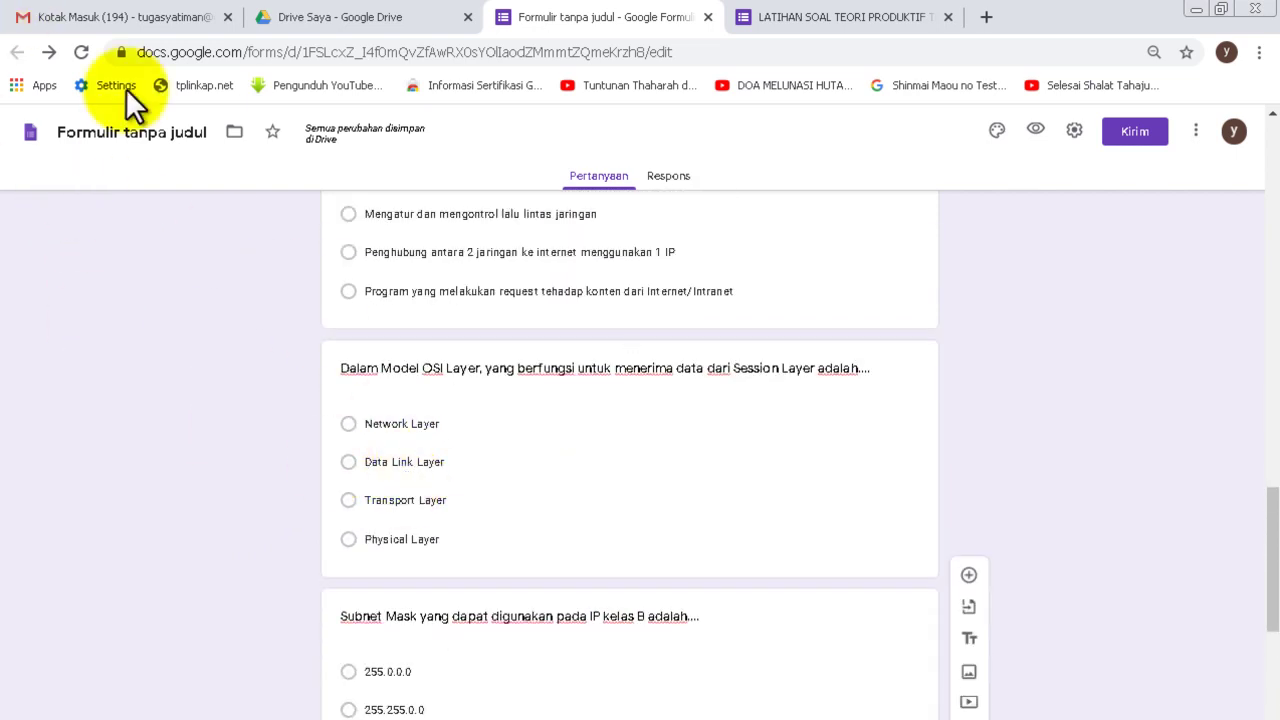
pyautogui.scroll(1, 277, 334)
pyautogui.scroll(1, 2, 200)
pyautogui.scroll(2, 120, 400)
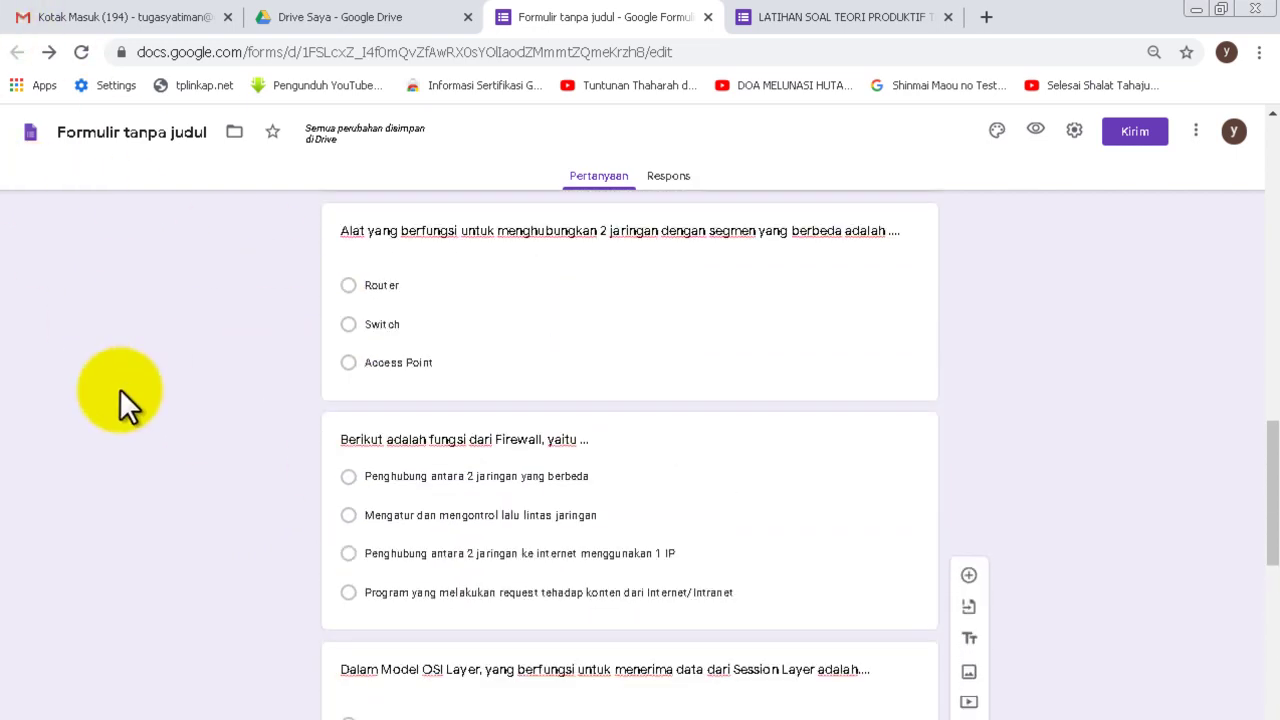
pyautogui.hotkey('alt', 'Tab')
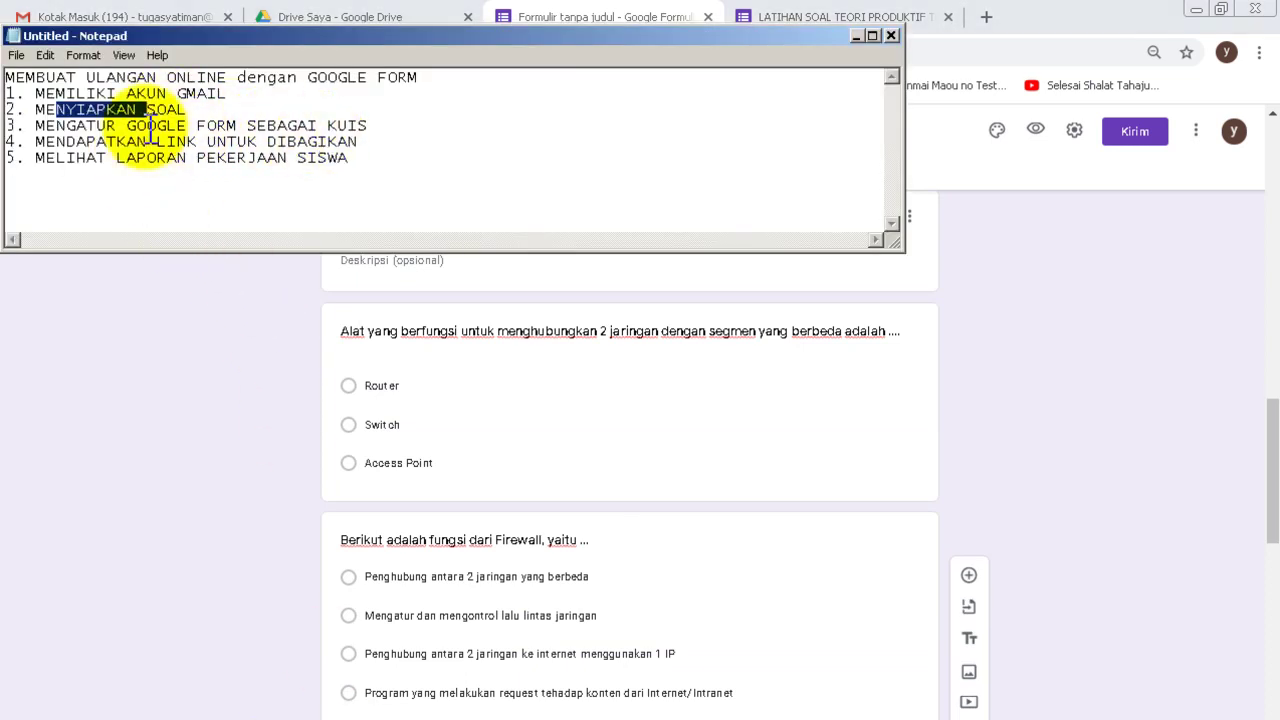
pyautogui.moveTo(57, 125); pyautogui.dragTo(286, 125)
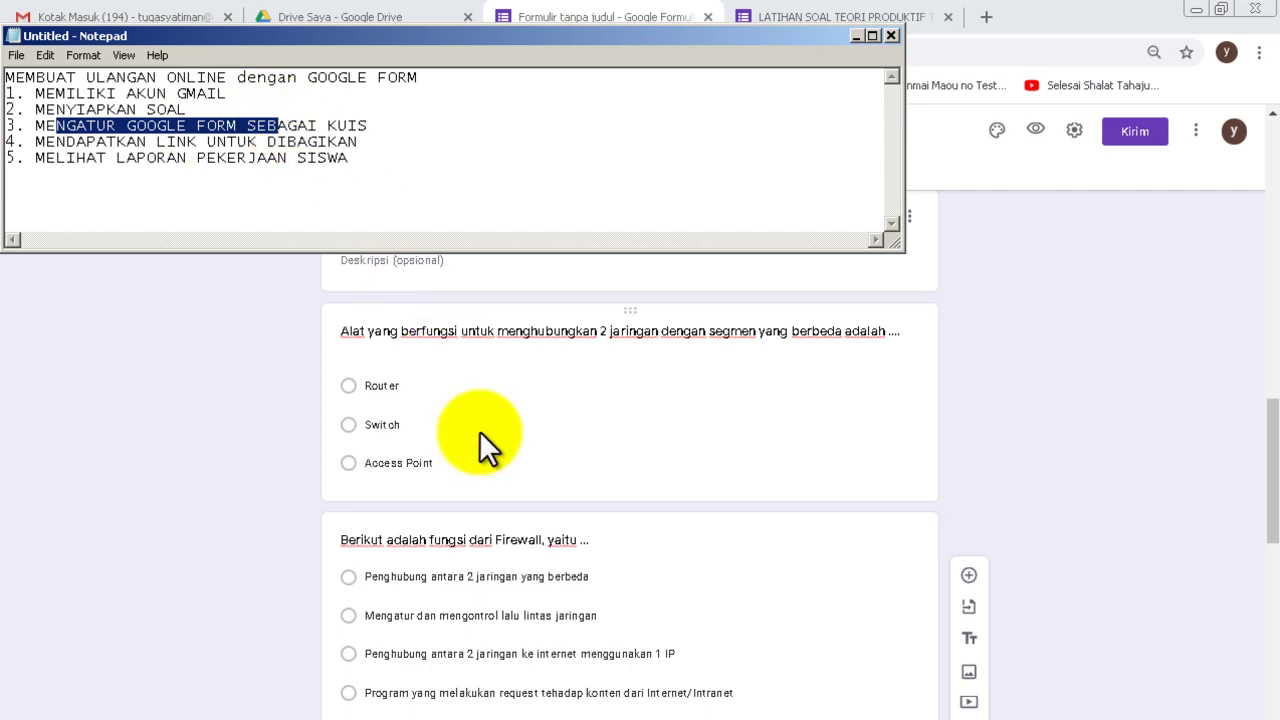
pyautogui.click(277, 586)
pyautogui.scroll(-5, 405, 496)
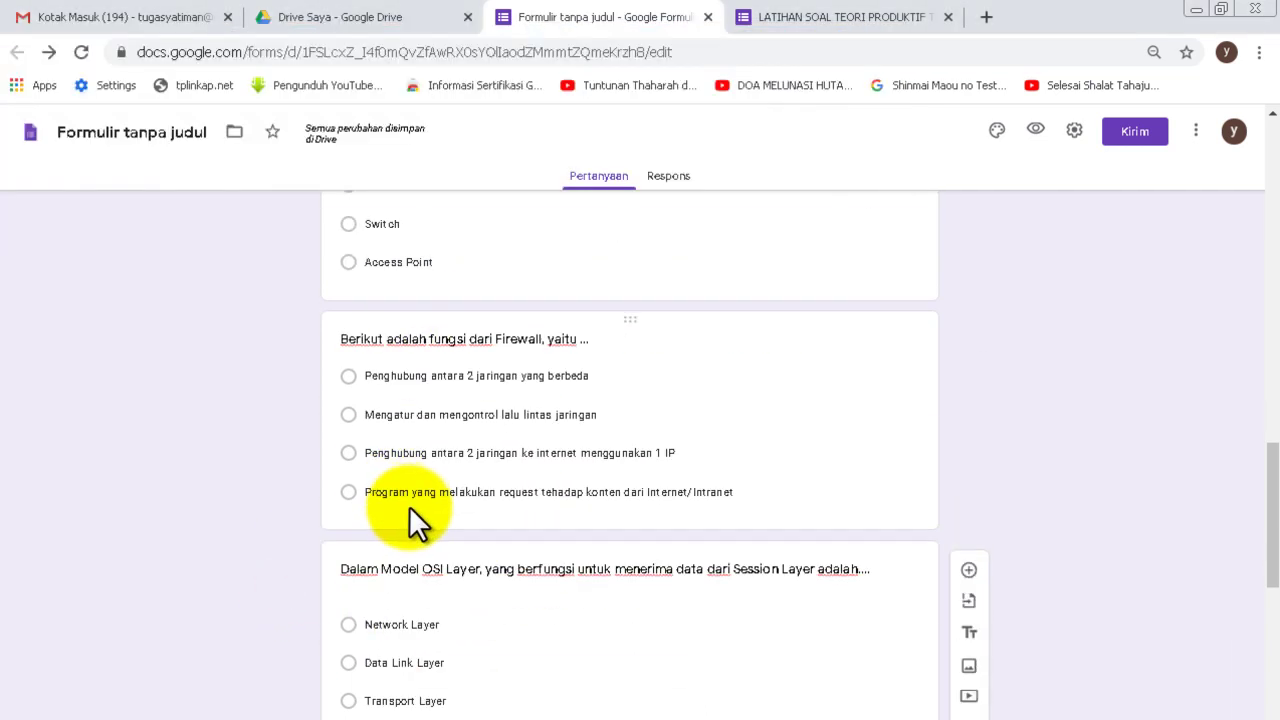
# - Reload the LATIHAN SOAL TEORI PRODUKTIF TKJ form preview and close it, returning to the form editor
pyautogui.click(790, 17)
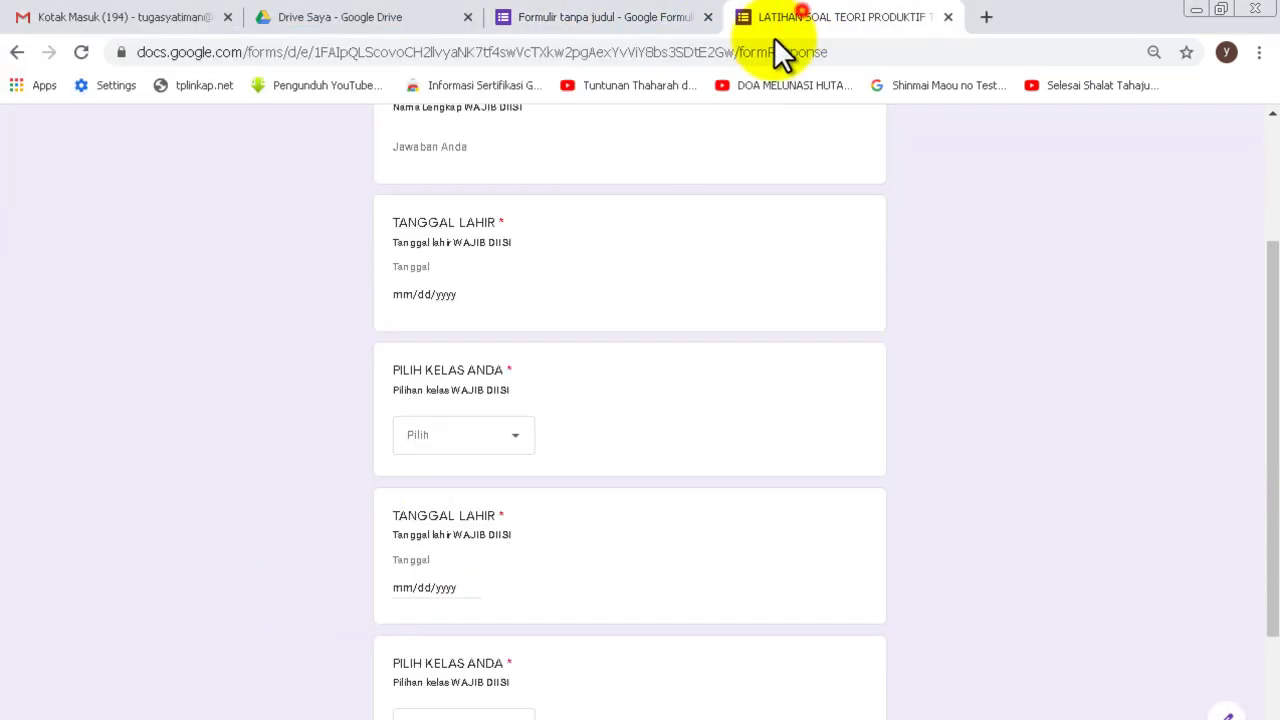
pyautogui.click(90, 50)
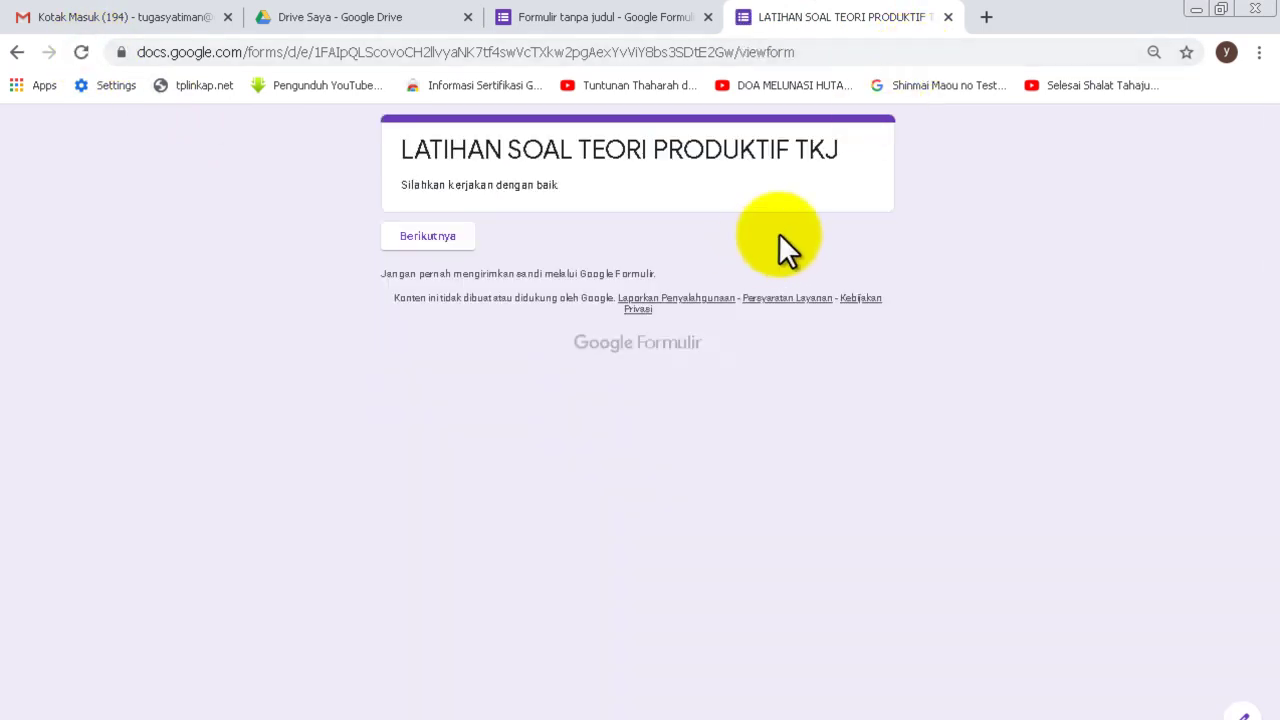
pyautogui.click(948, 17)
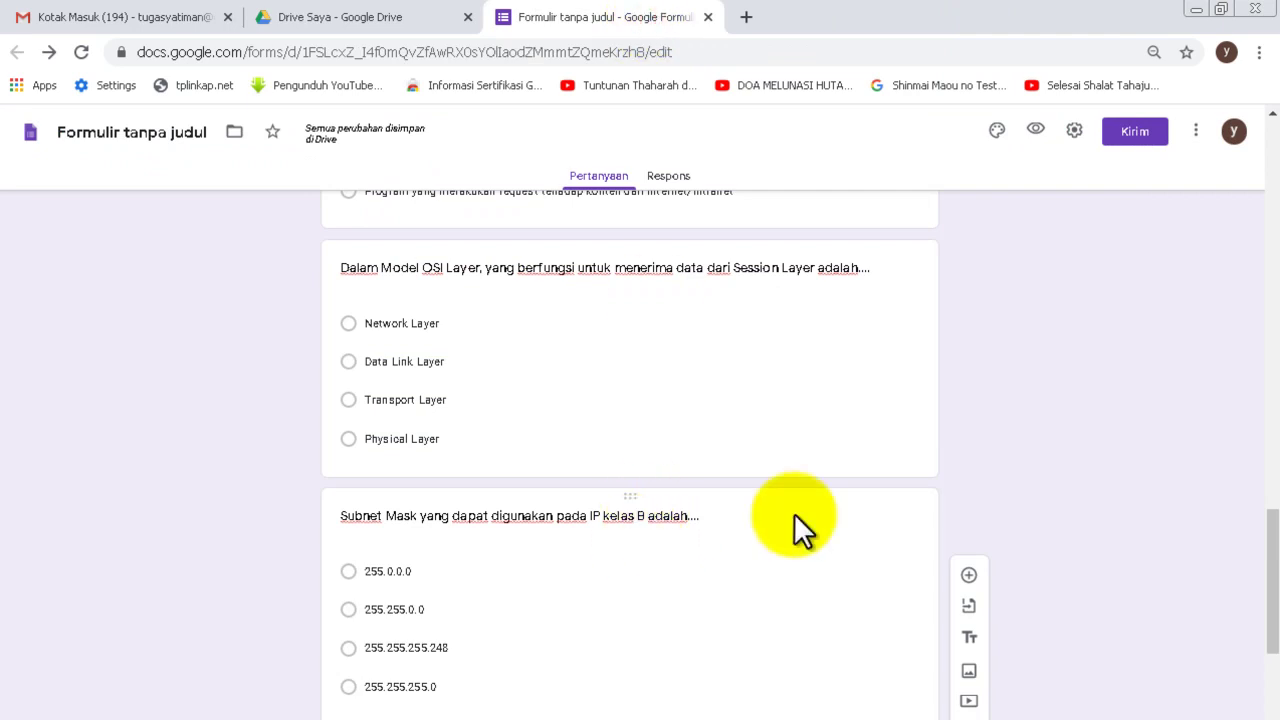
# - Enable Kumpulkan alamat email in the form's general settings, leaving Batasi ke 1 tanggapan disabled
pyautogui.scroll(7, 887, 505)
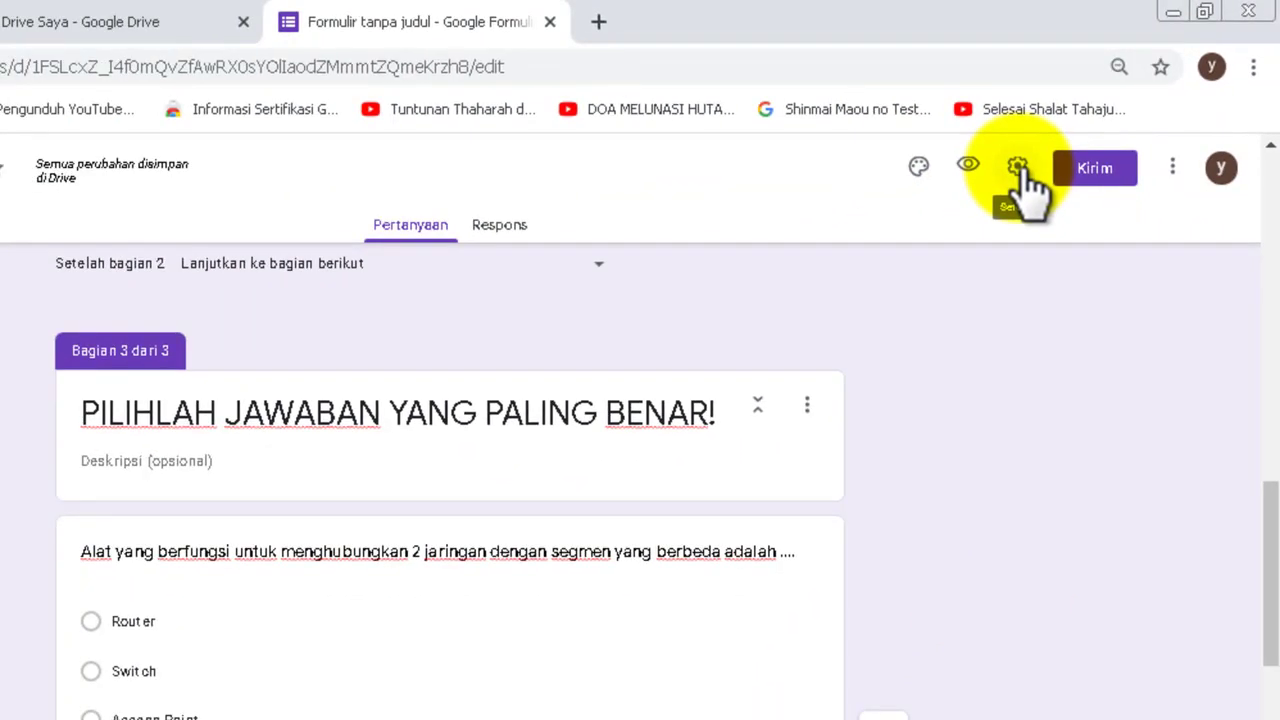
pyautogui.click(1017, 168)
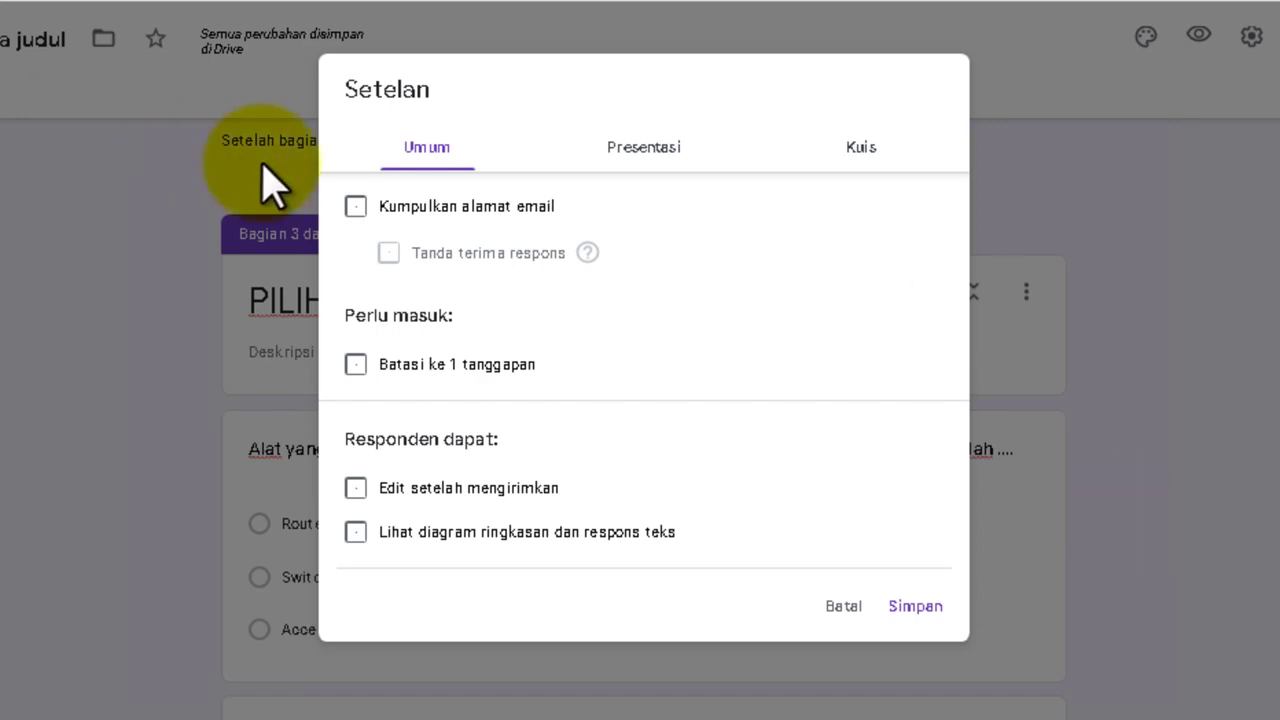
pyautogui.click(355, 206)
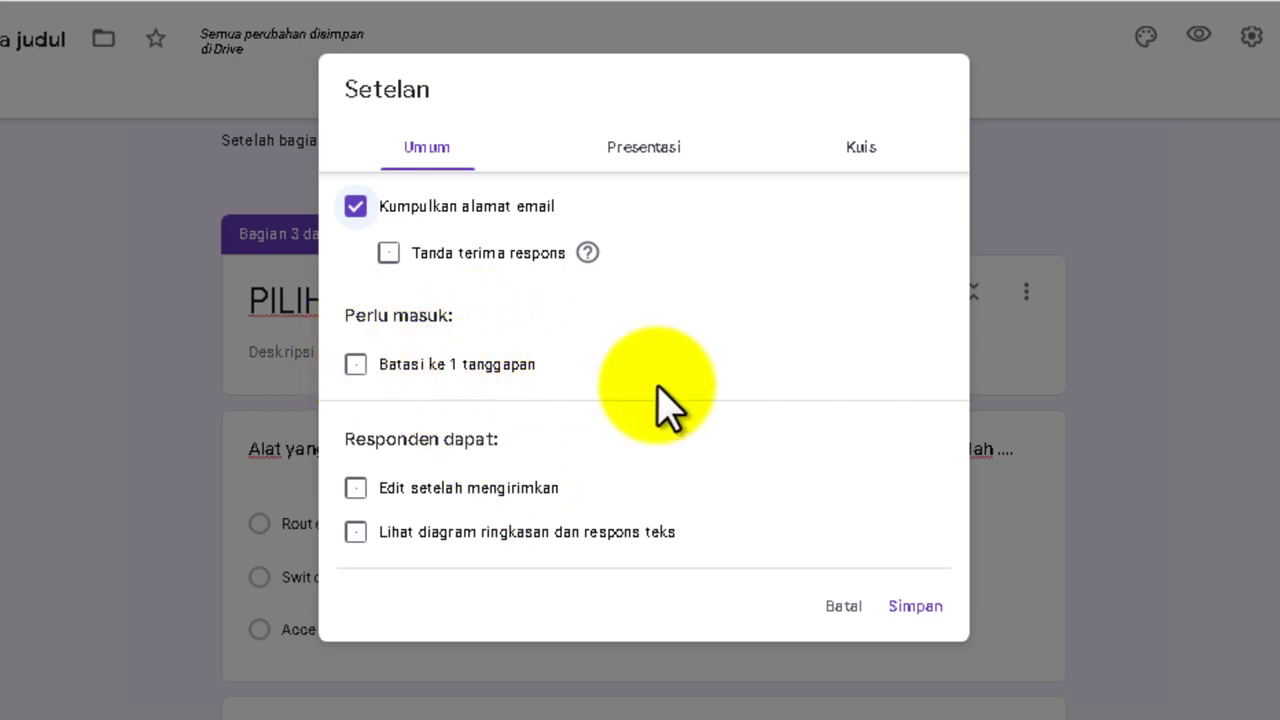
pyautogui.click(360, 366)
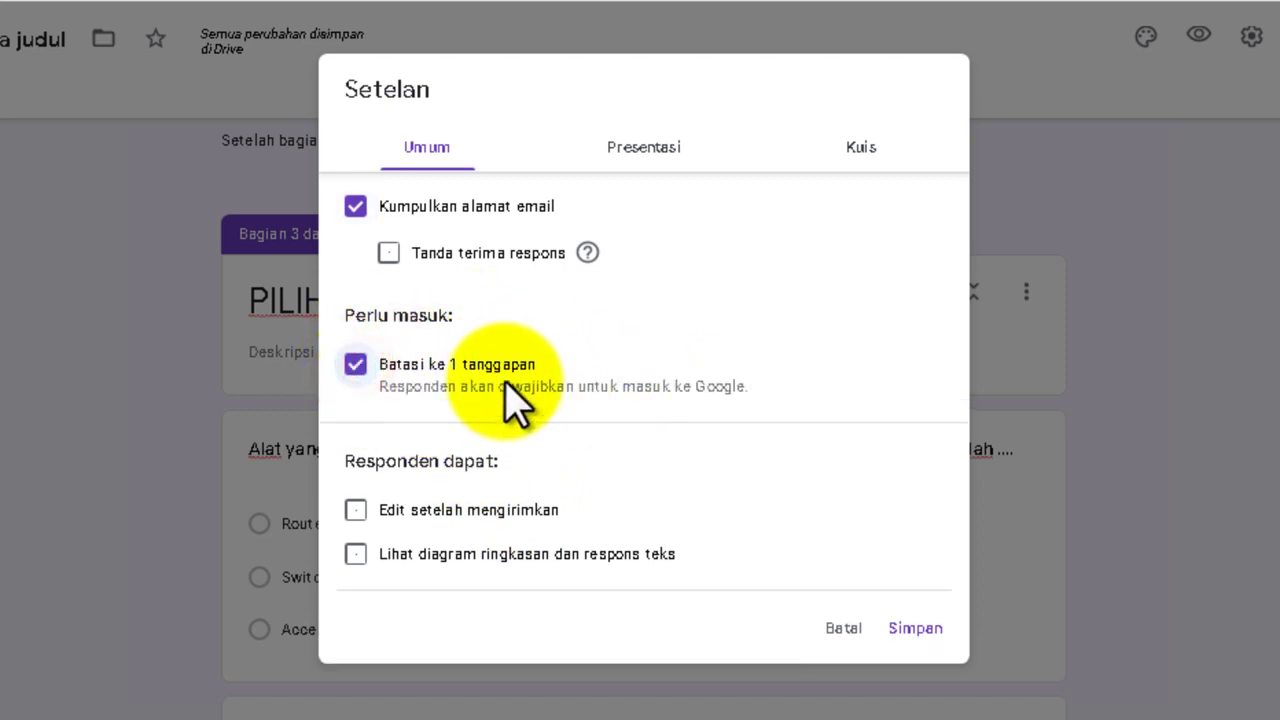
pyautogui.click(357, 366)
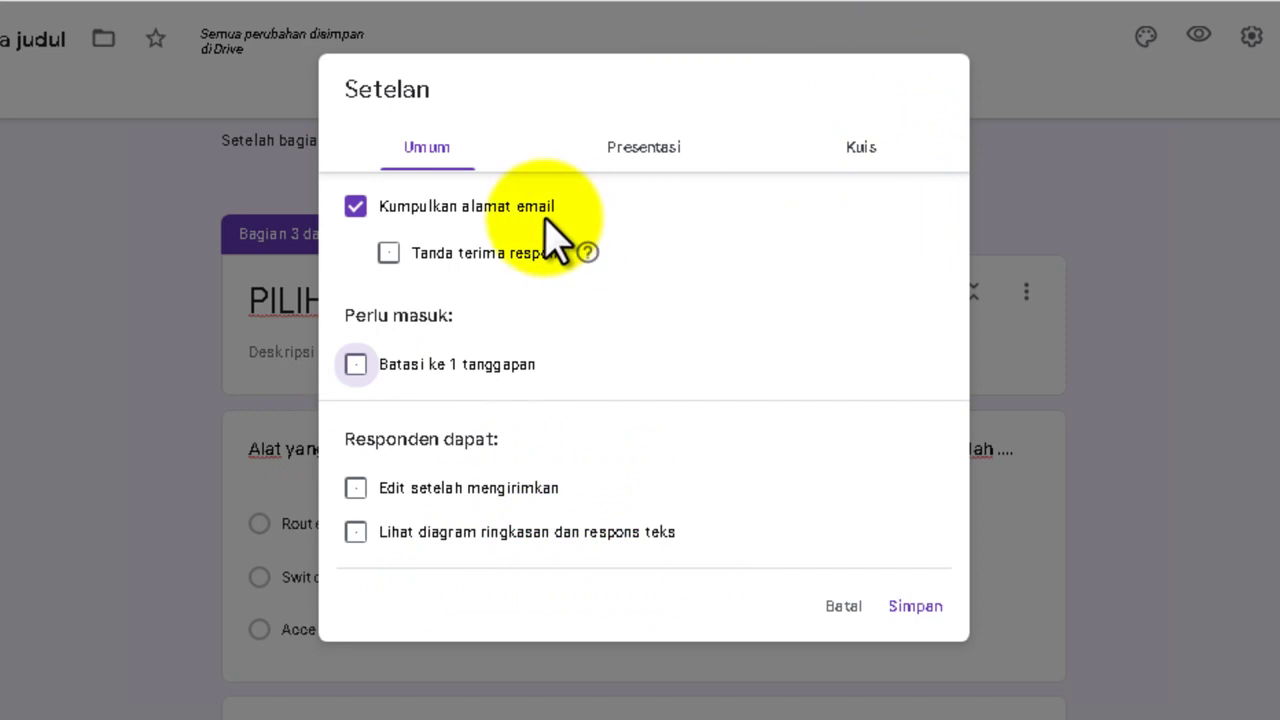
# - Make the form a quiz, disable Pertanyaan tak terjawab and Jawaban yang benar for respondents, and save the settings
pyautogui.click(852, 148)
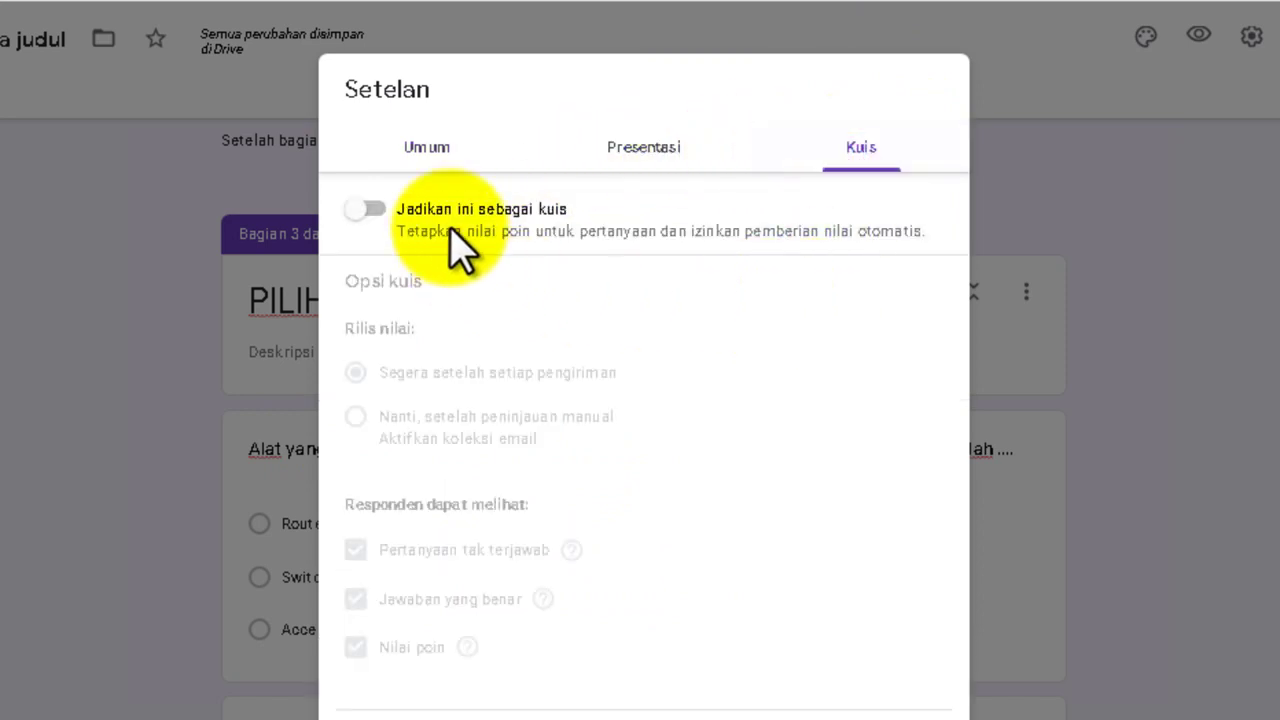
pyautogui.click(380, 220)
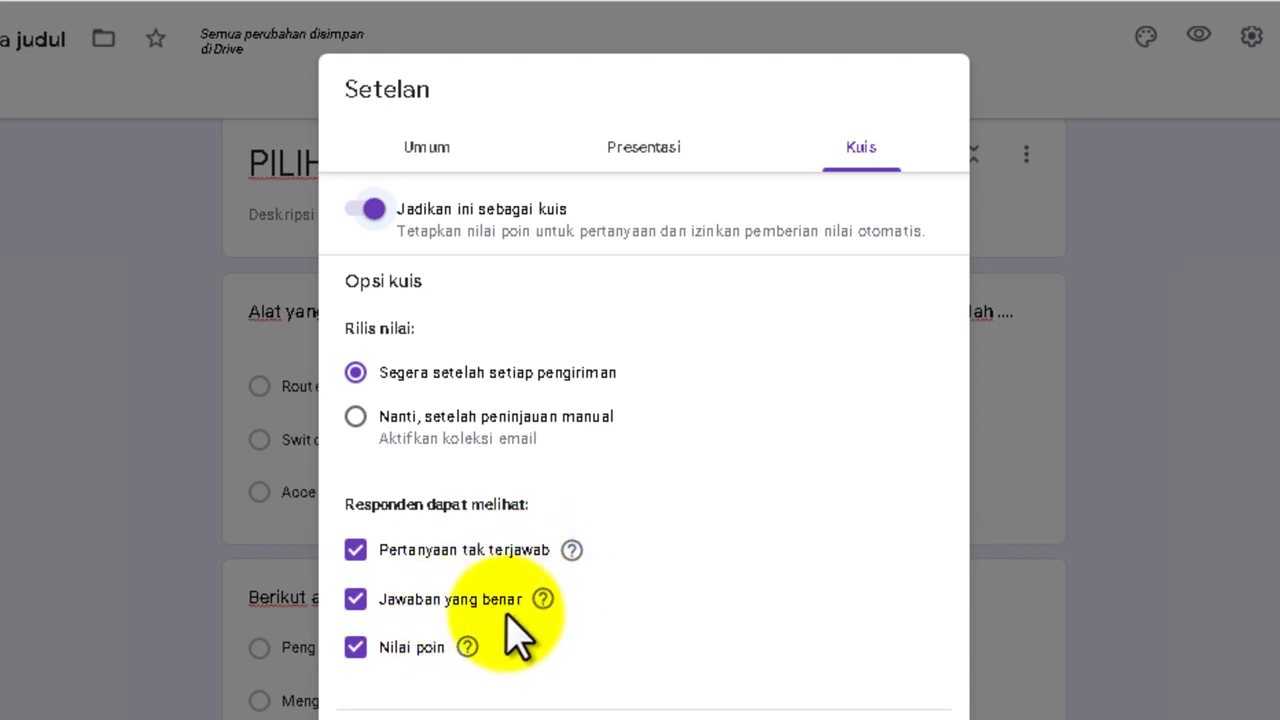
pyautogui.click(356, 551)
pyautogui.click(397, 596)
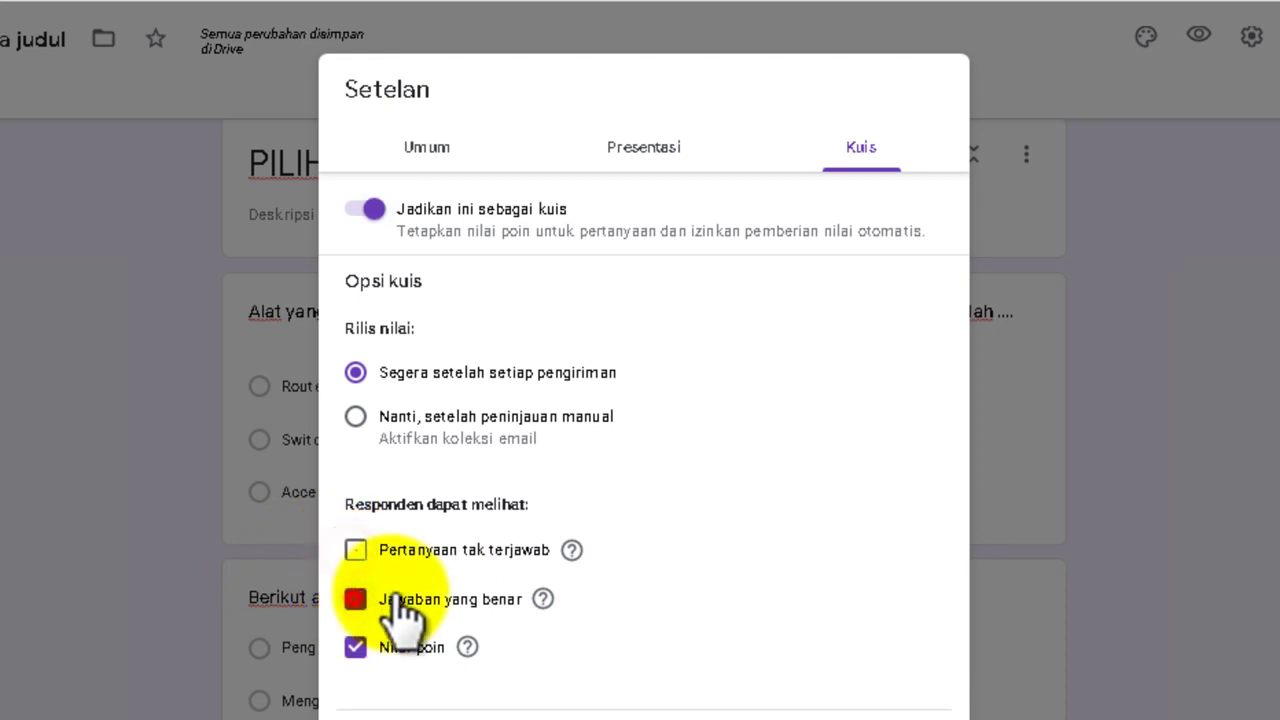
pyautogui.click(397, 598)
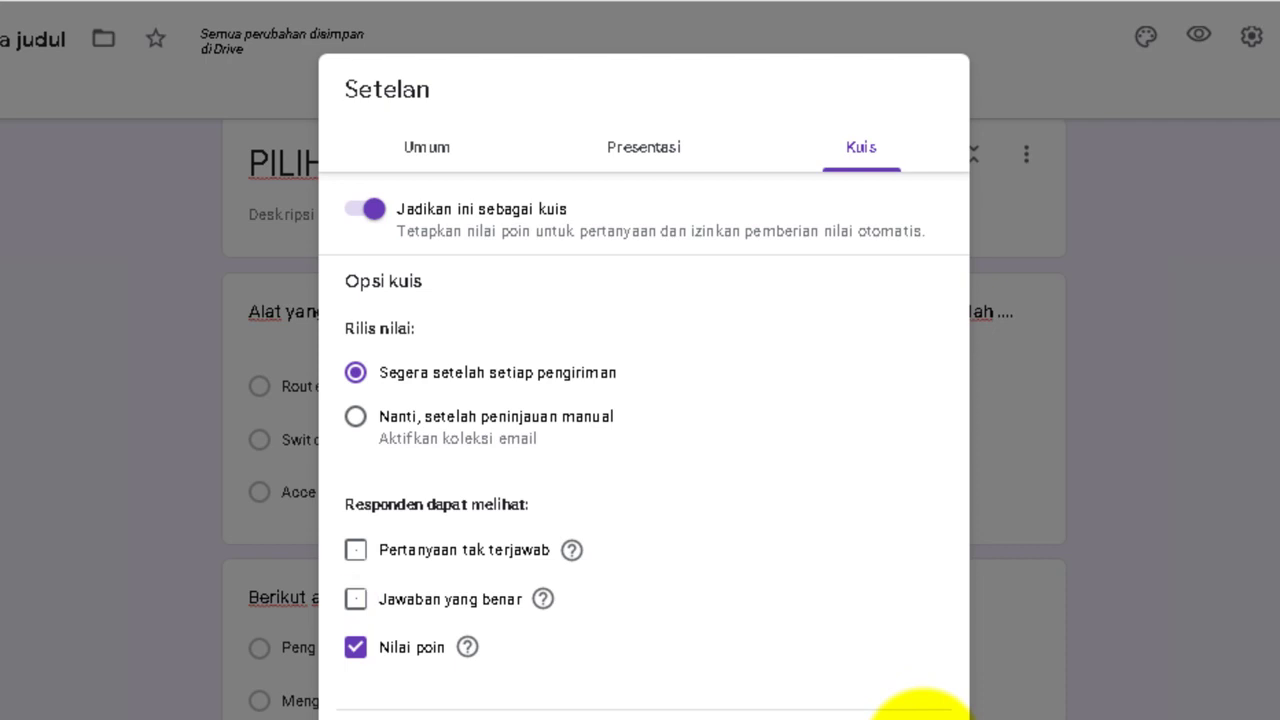
pyautogui.click(920, 712)
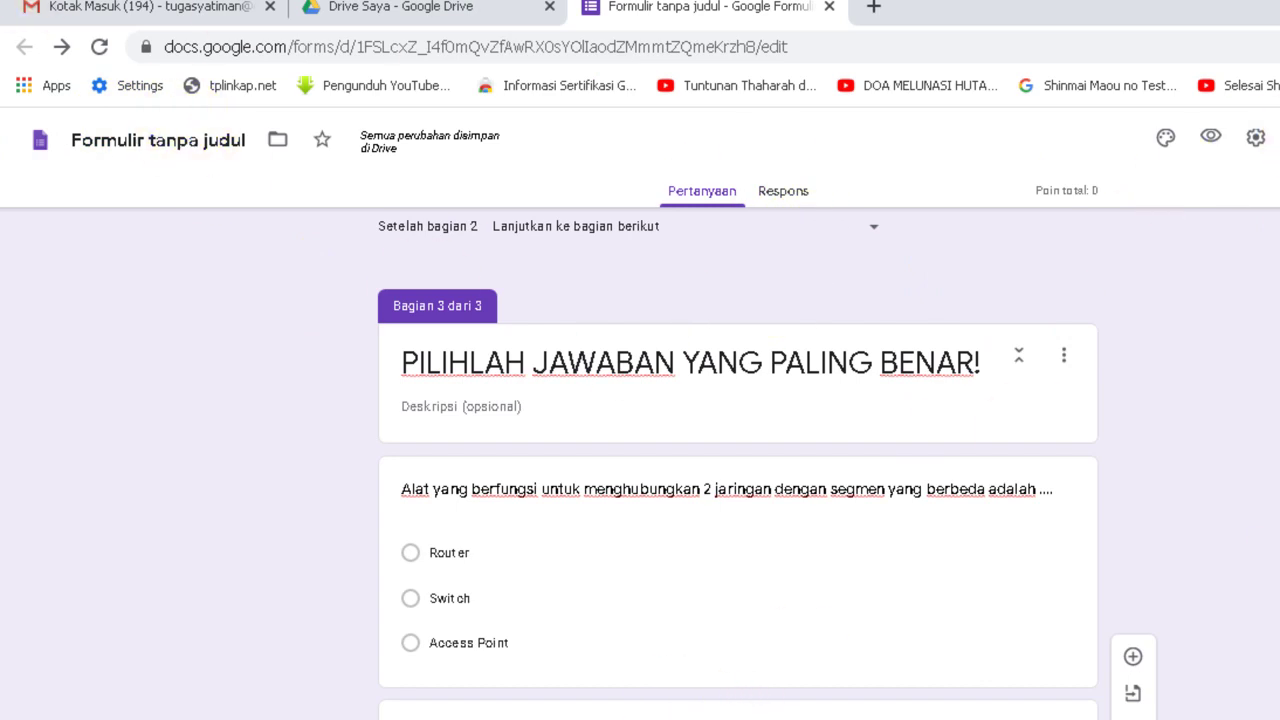
# - Switch to Notepad and examine the step list entries on quiz setup and determining the answer key
pyautogui.hotkey('alt', 'Tab')
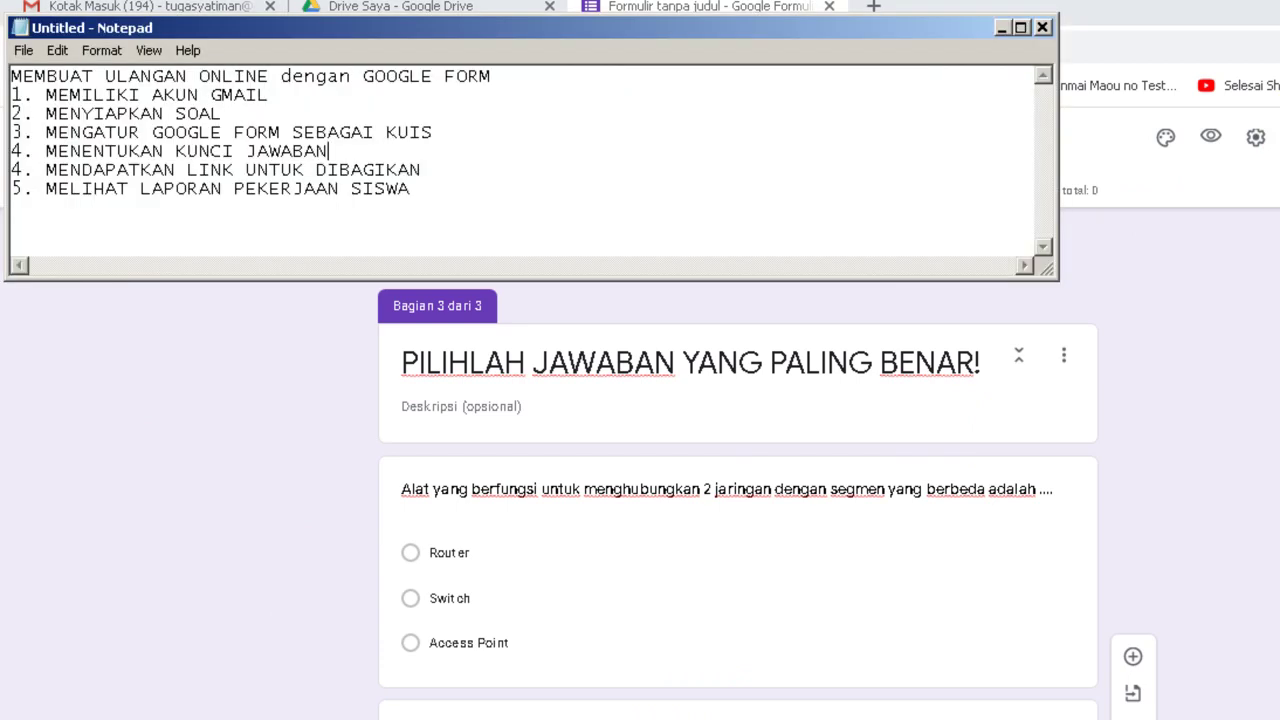
pyautogui.moveTo(48, 151); pyautogui.dragTo(316, 152)
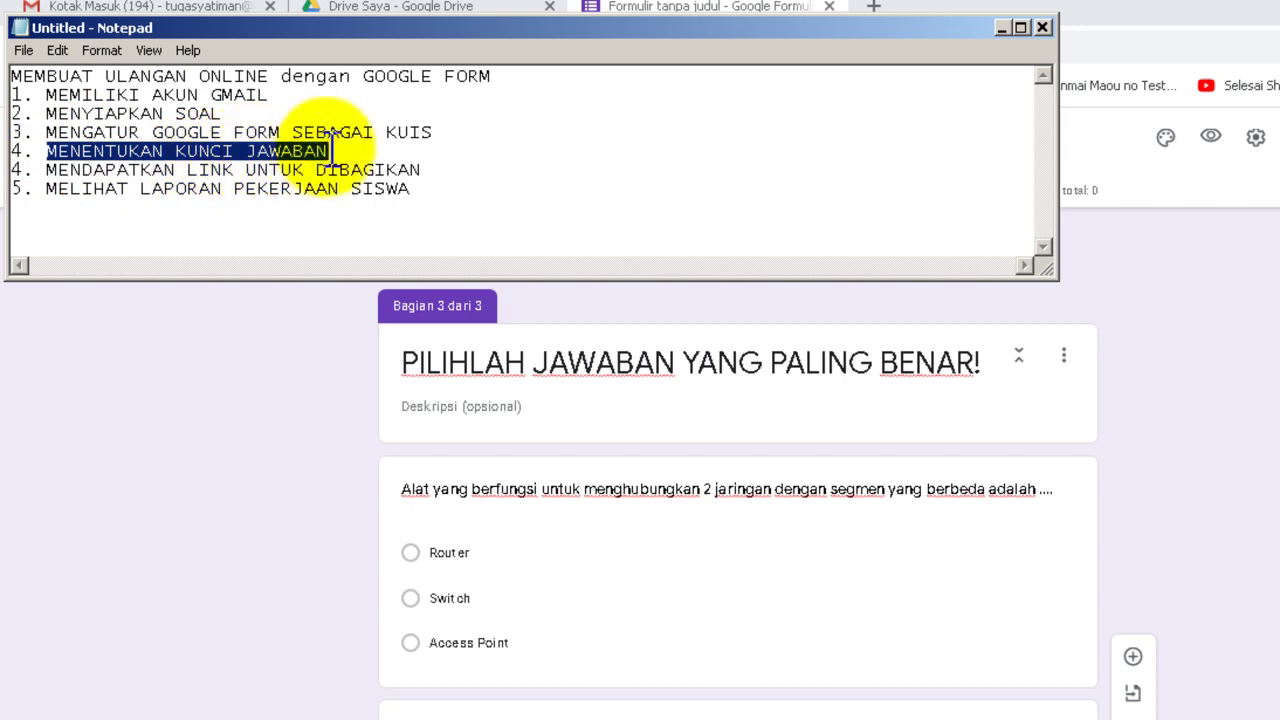
pyautogui.moveTo(432, 132); pyautogui.dragTo(60, 140)
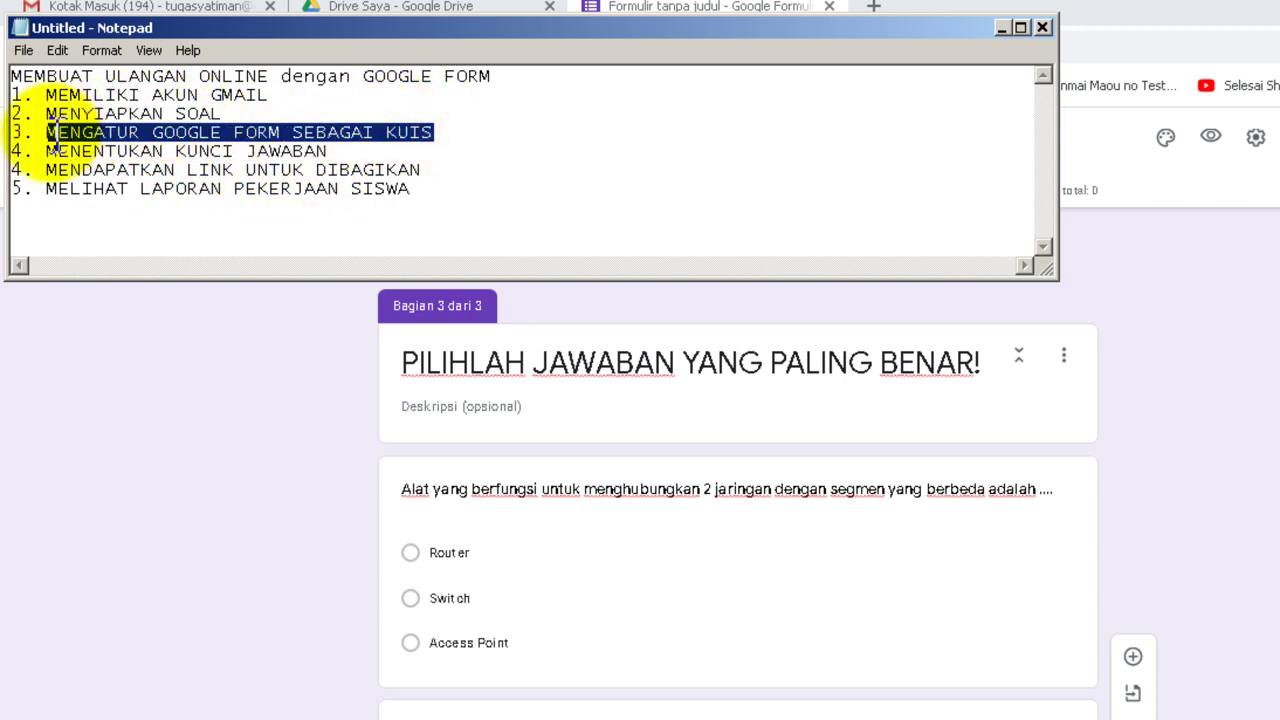
pyautogui.click(110, 322)
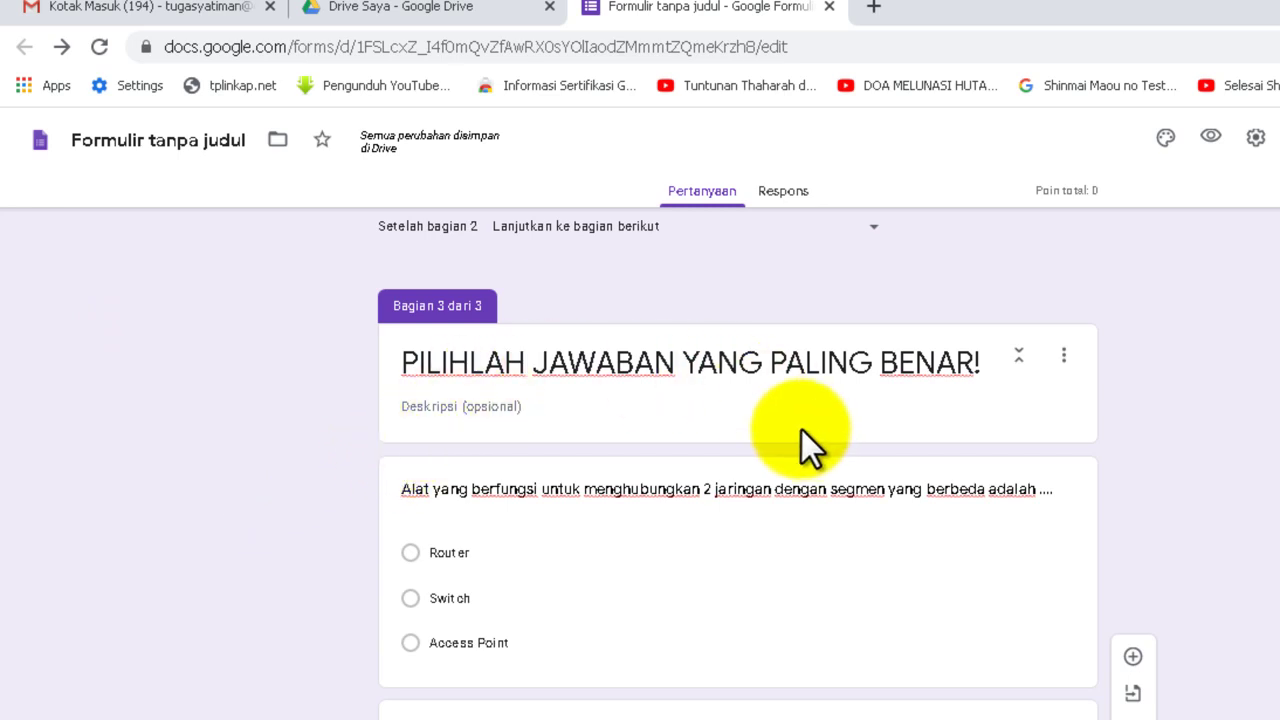
# - Open the answer key of the section's first question, about the device connecting two networks with different segments
pyautogui.scroll(-3, 802, 430)
pyautogui.scroll(1, 571, 349)
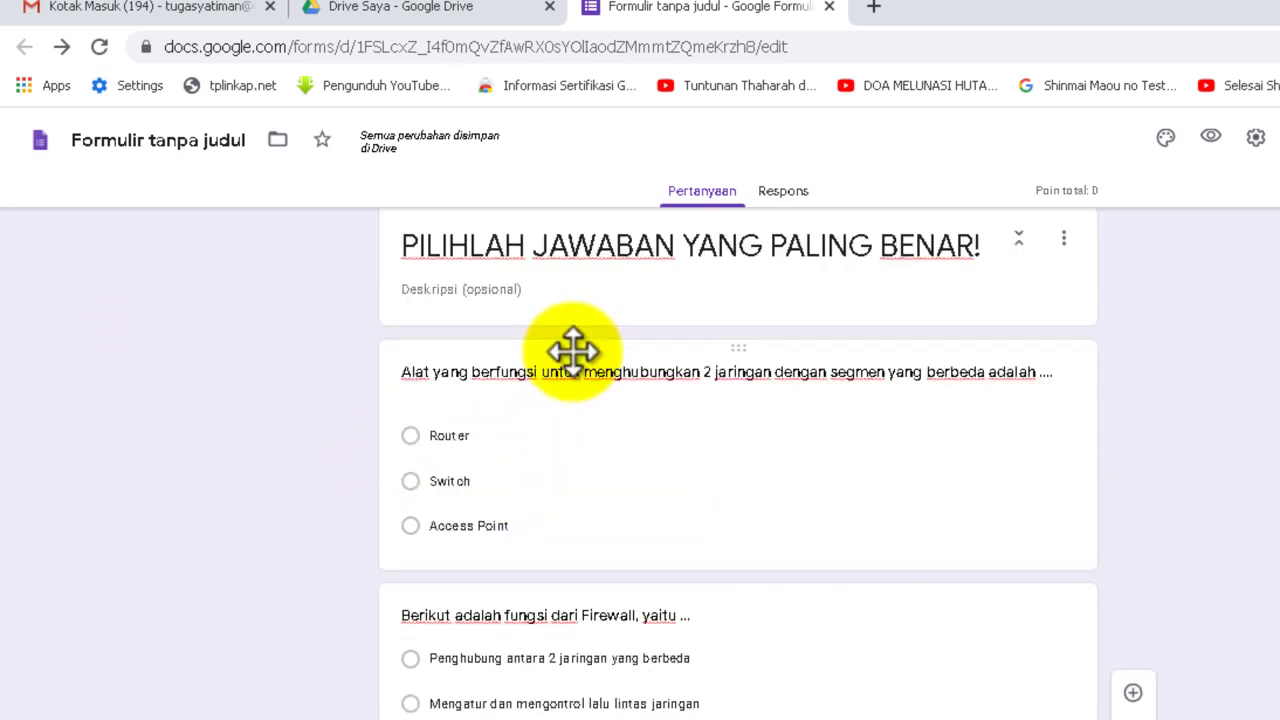
pyautogui.click(549, 430)
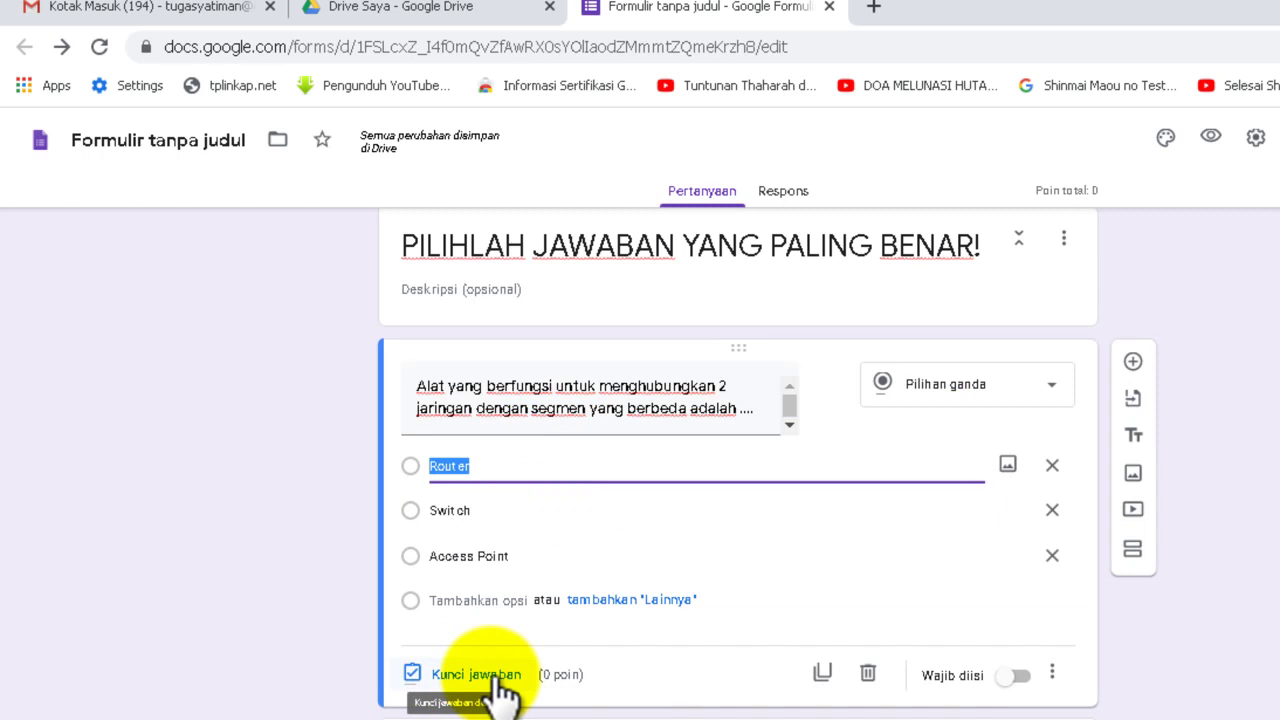
pyautogui.scroll(-1, 500, 600)
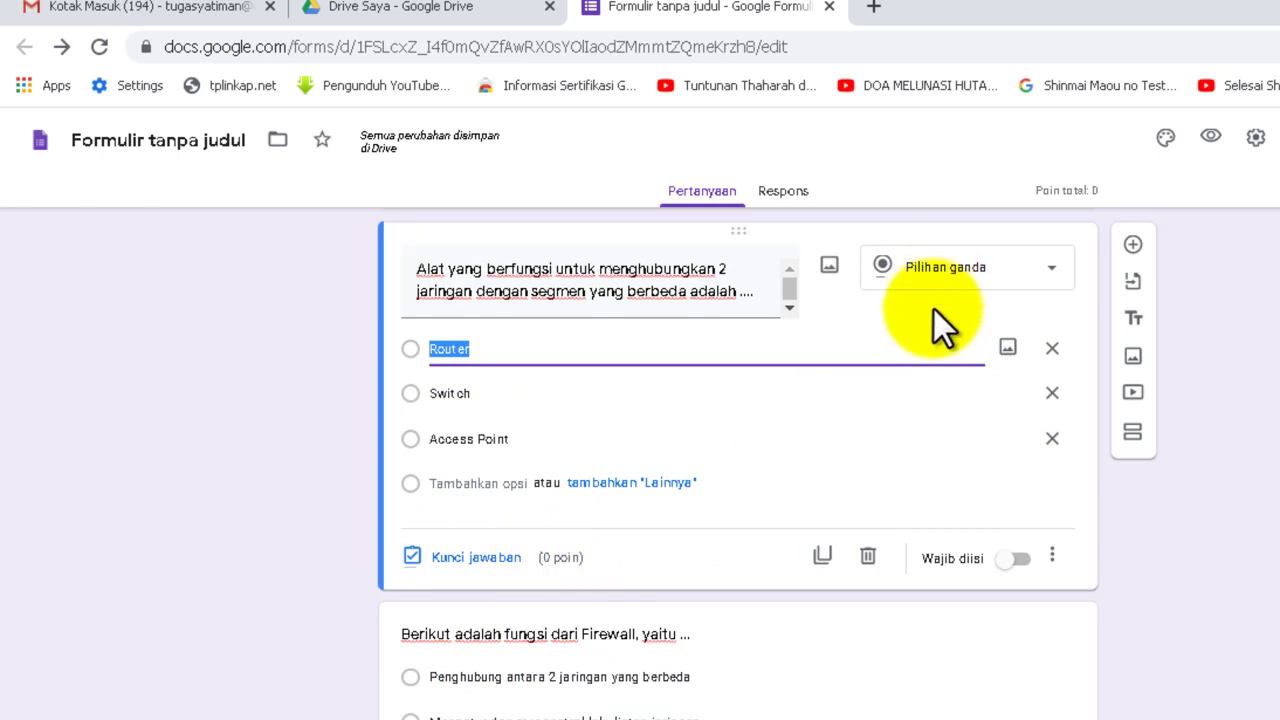
pyautogui.scroll(3, 537, 374)
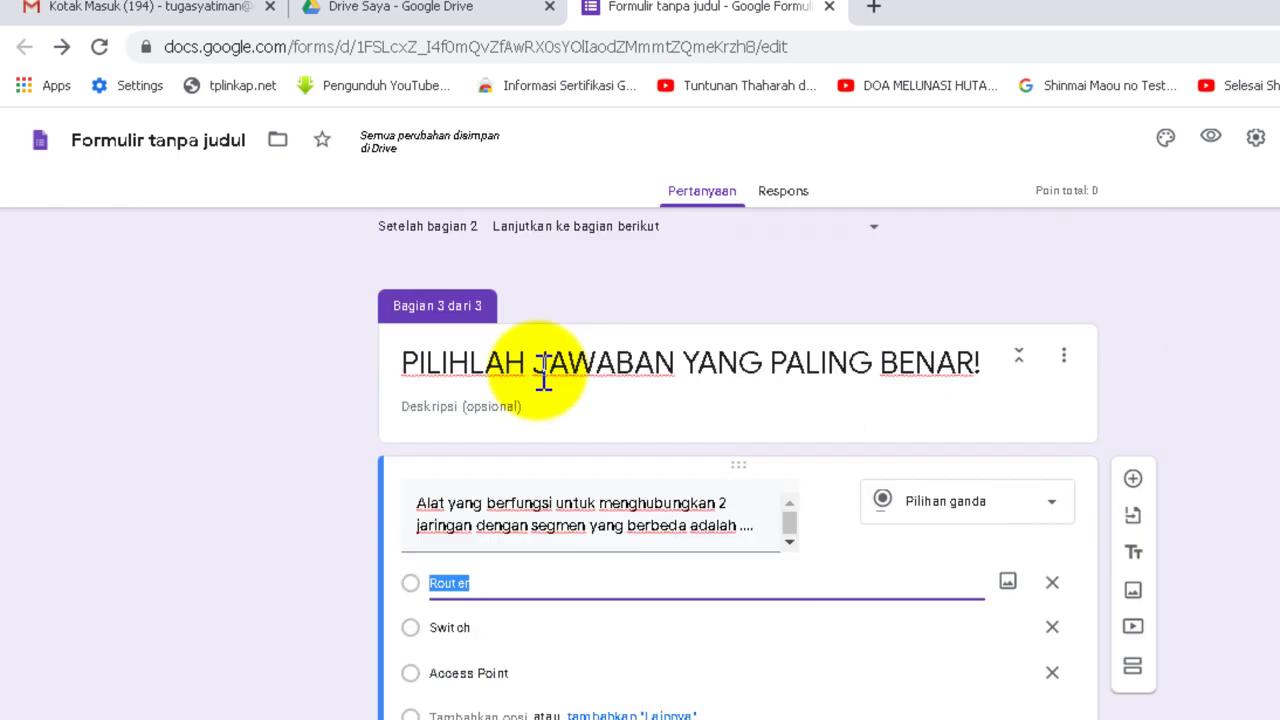
pyautogui.scroll(-1, 543, 371)
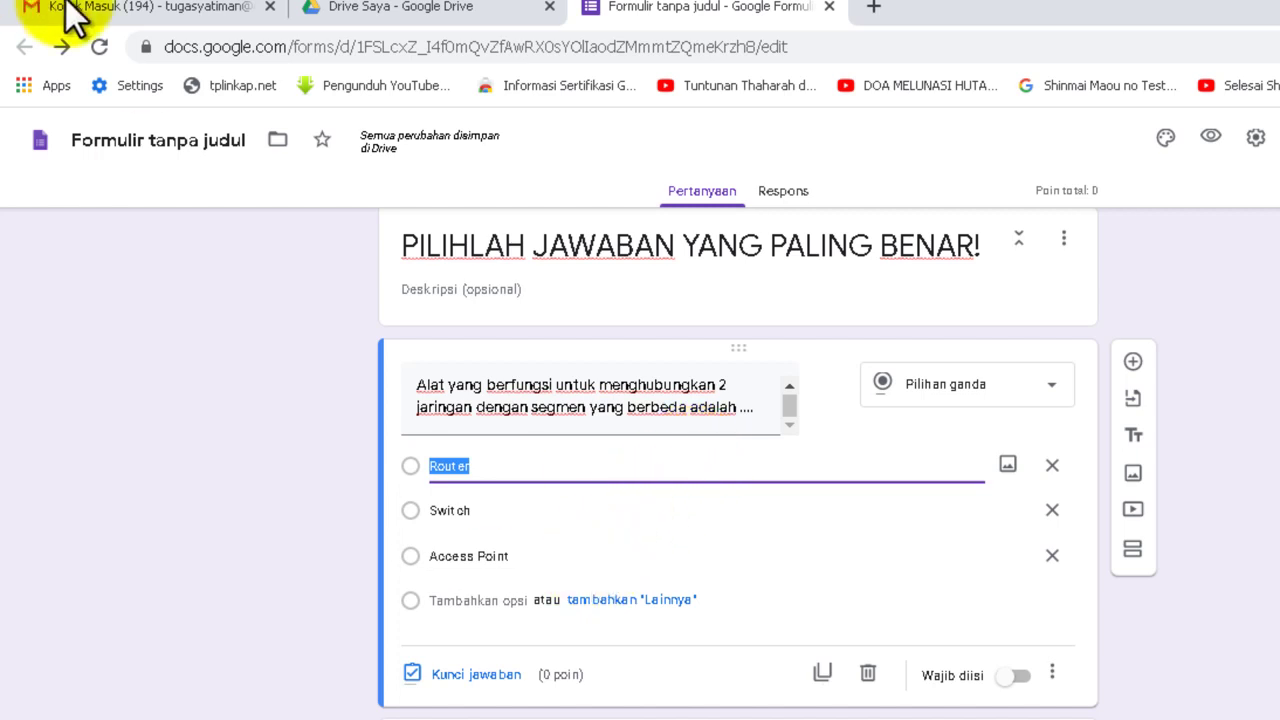
pyautogui.scroll(-1, 628, 400)
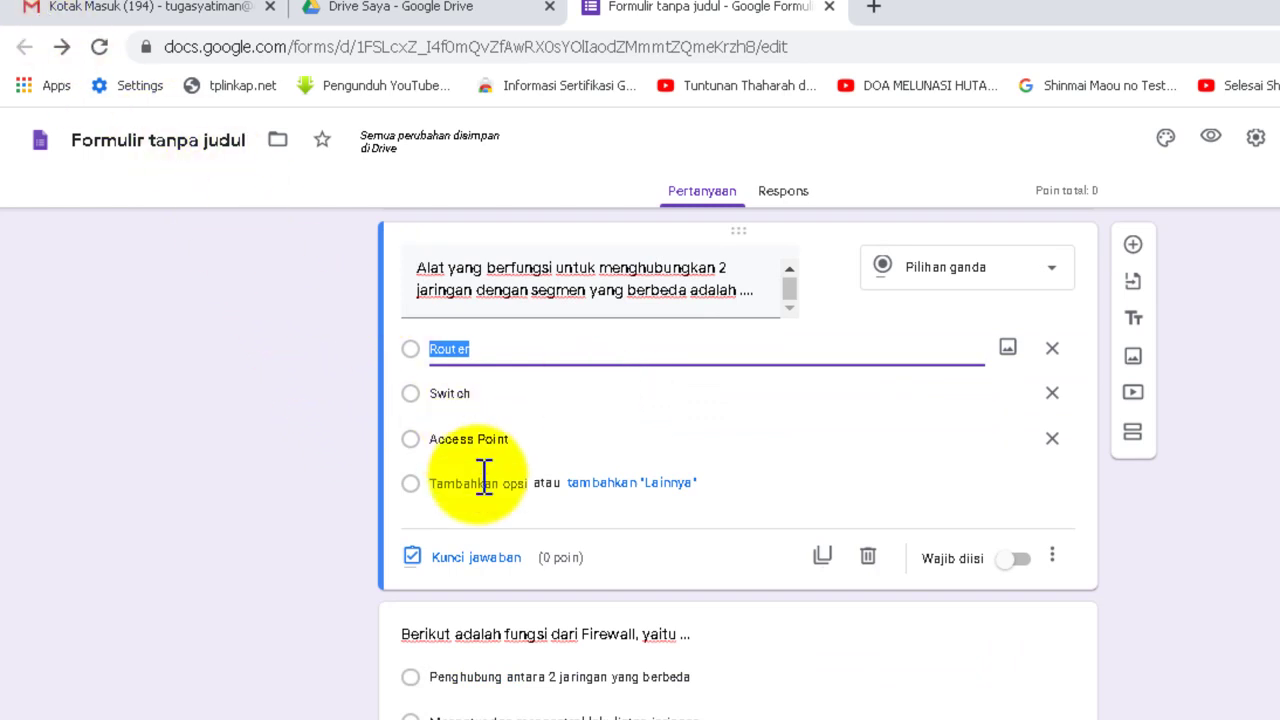
pyautogui.click(465, 551)
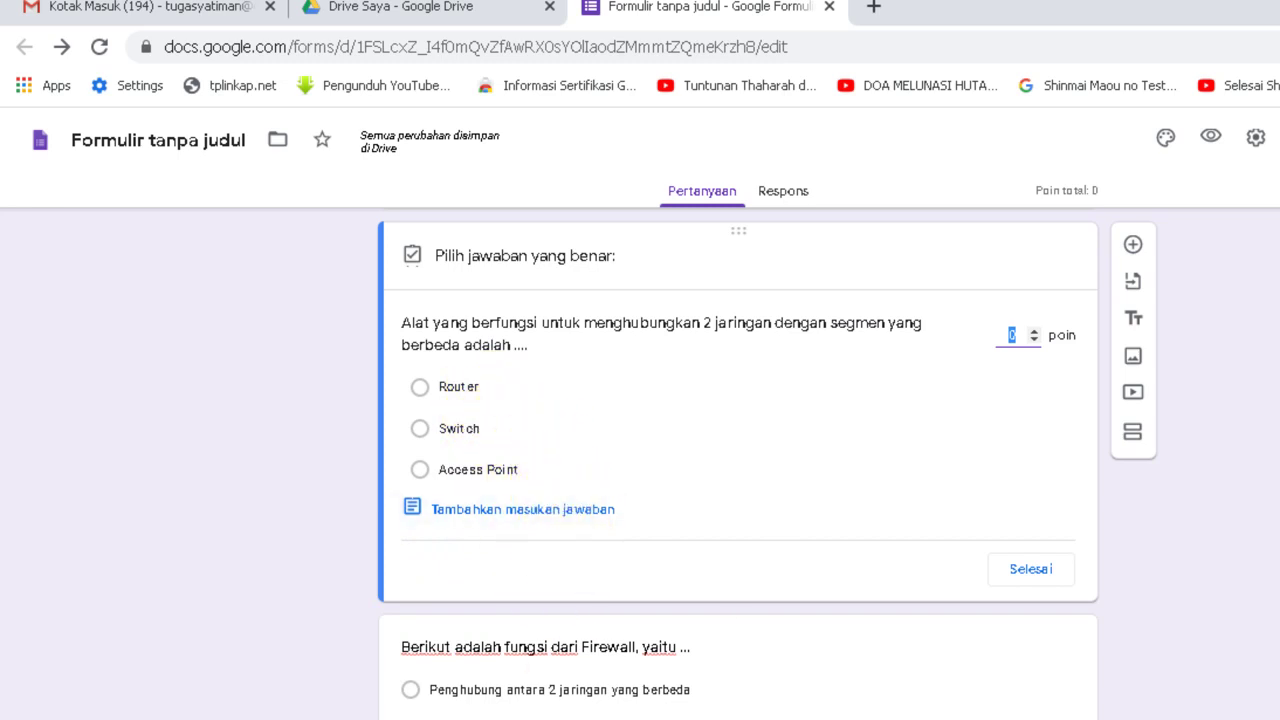
# - Check question 1's answer in the Word document, mark Router as correct in the form's answer key, and assign 20 points
pyautogui.hotkey('alt', 'Tab')
pyautogui.scroll(8, 415, 445)
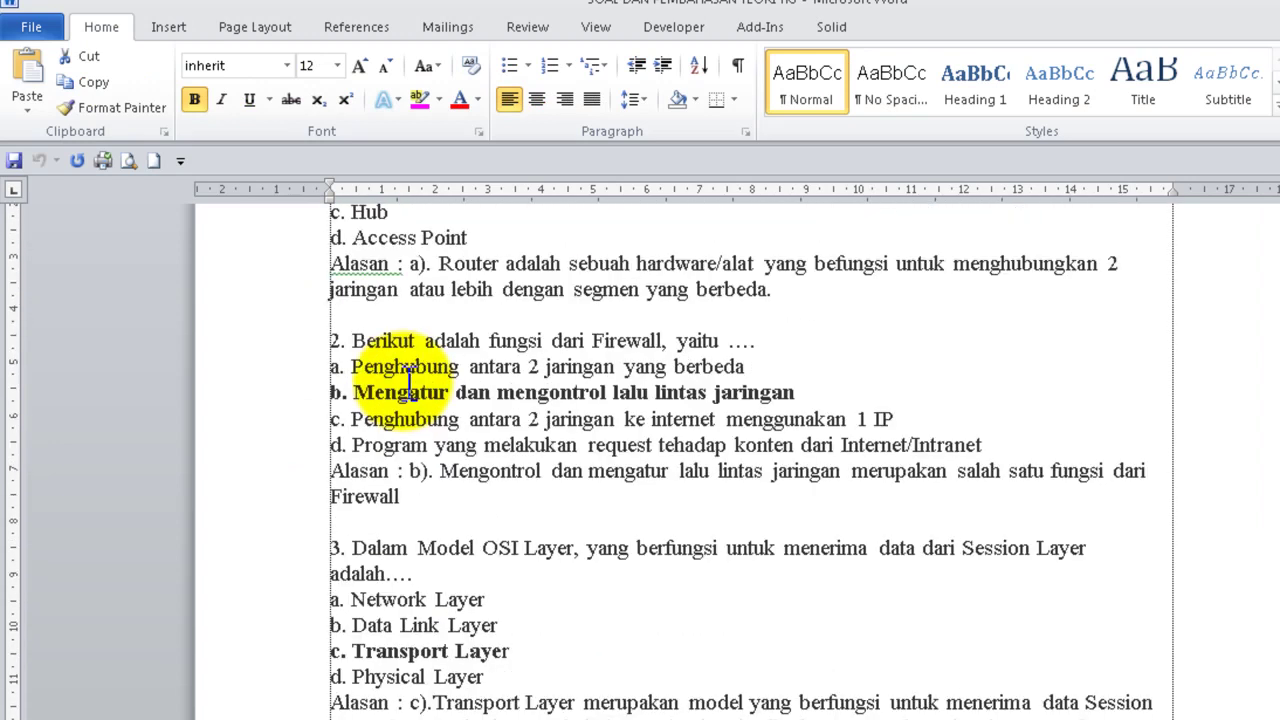
pyautogui.scroll(4, 408, 380)
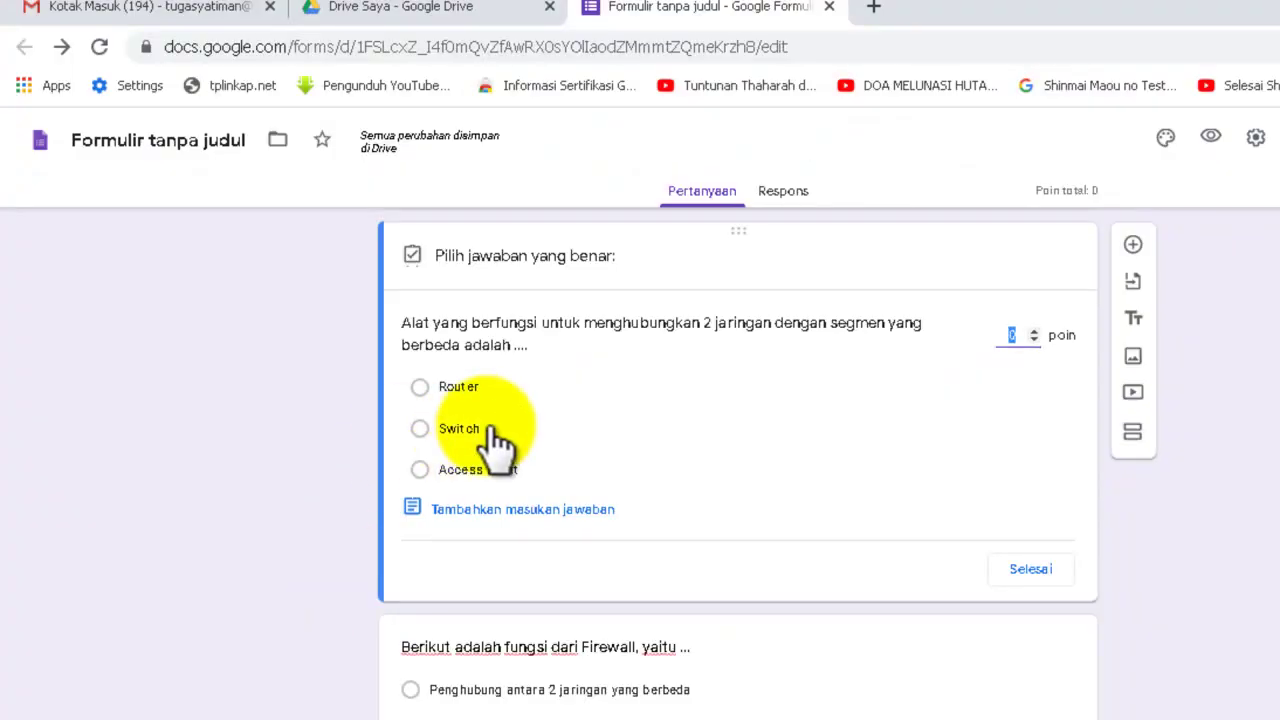
pyautogui.click(464, 389)
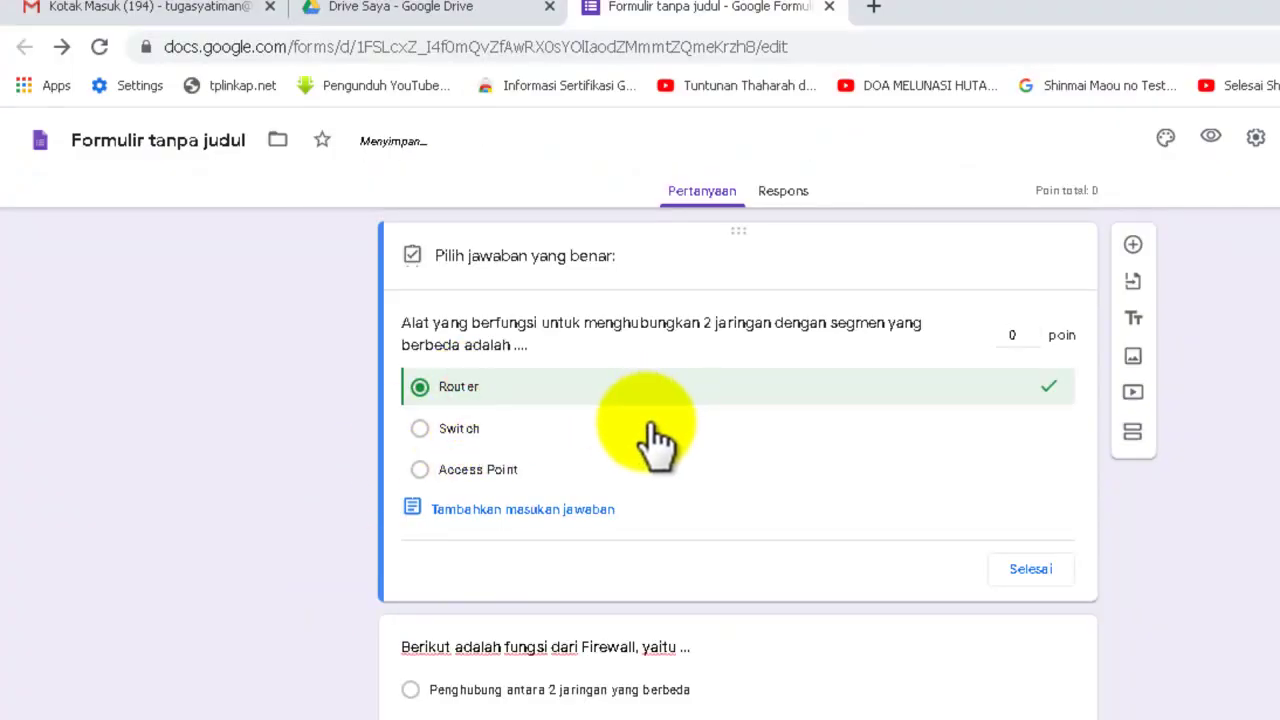
pyautogui.click(1010, 333)
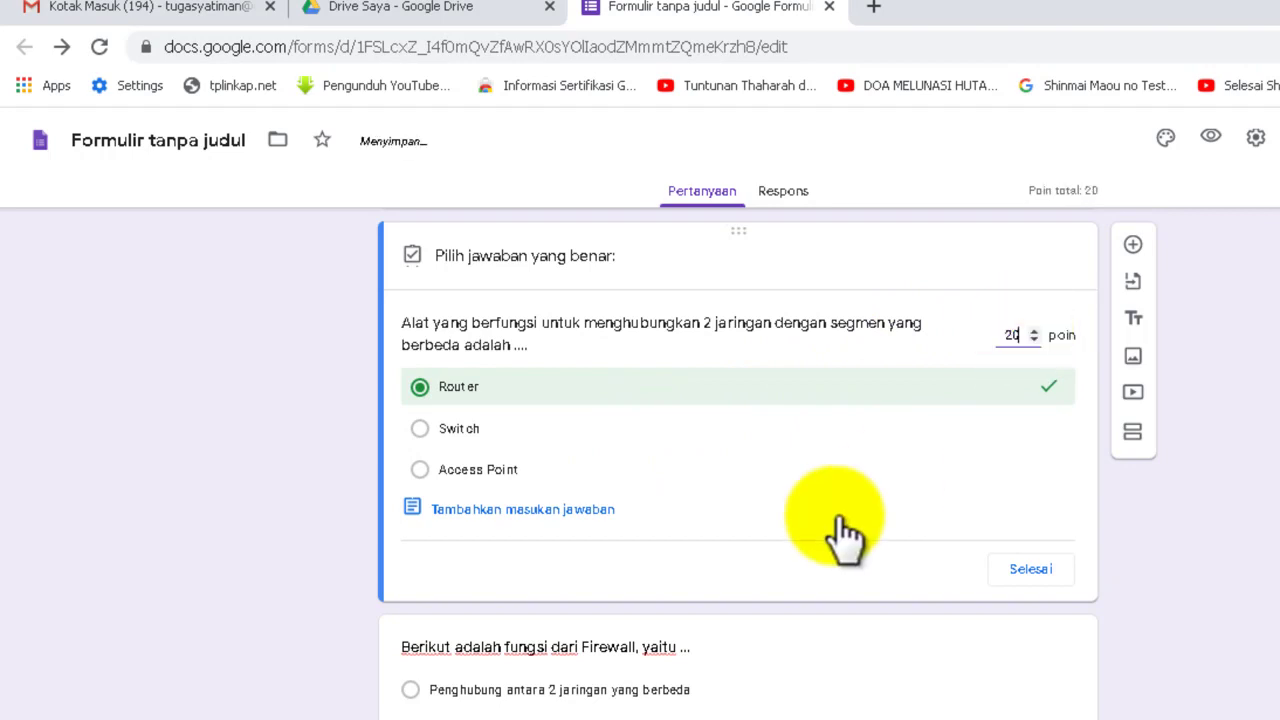
# - Finish question 1's answer key and add a fourth option, Hub, copied from the question list in the Word document
pyautogui.click(180, 412)
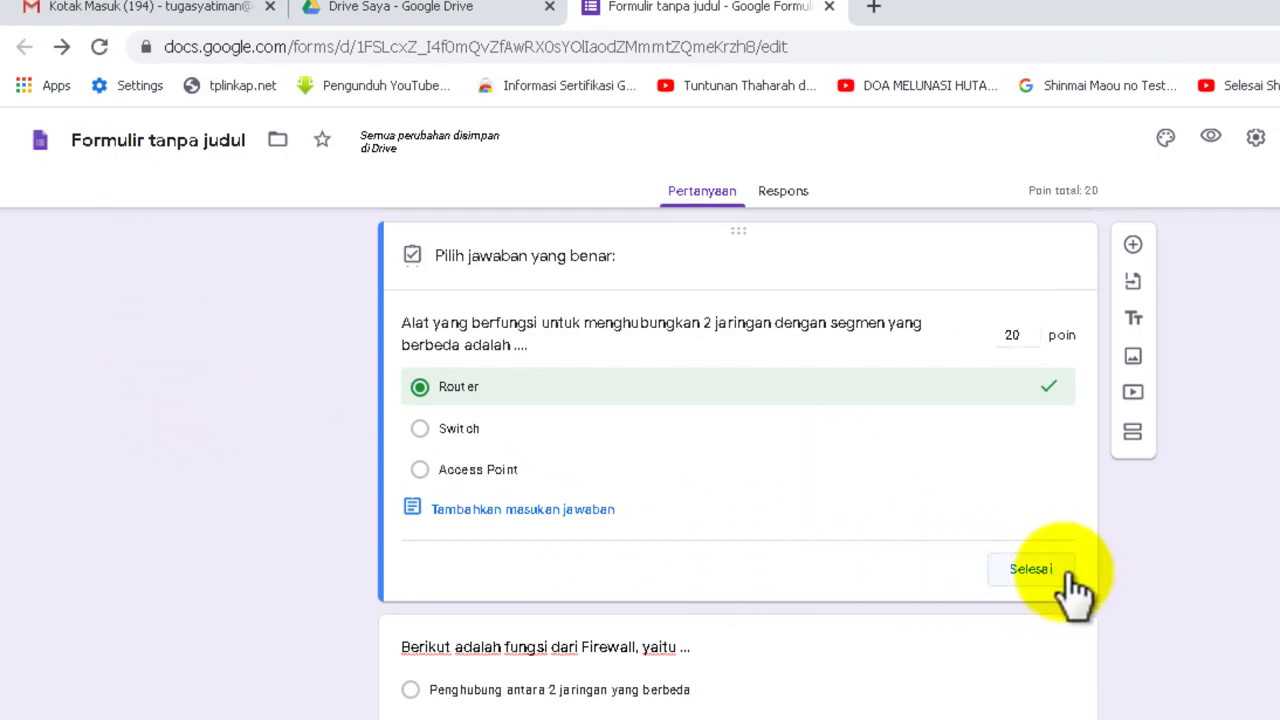
pyautogui.click(1035, 570)
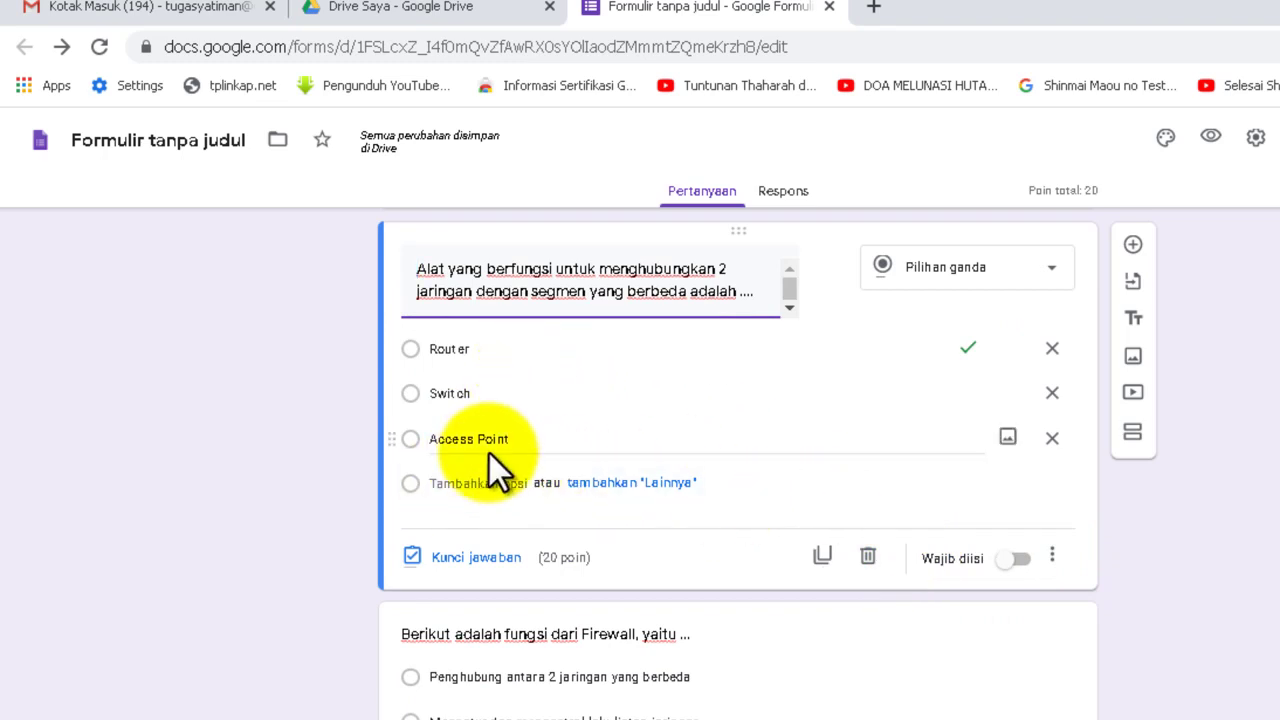
pyautogui.click(459, 473)
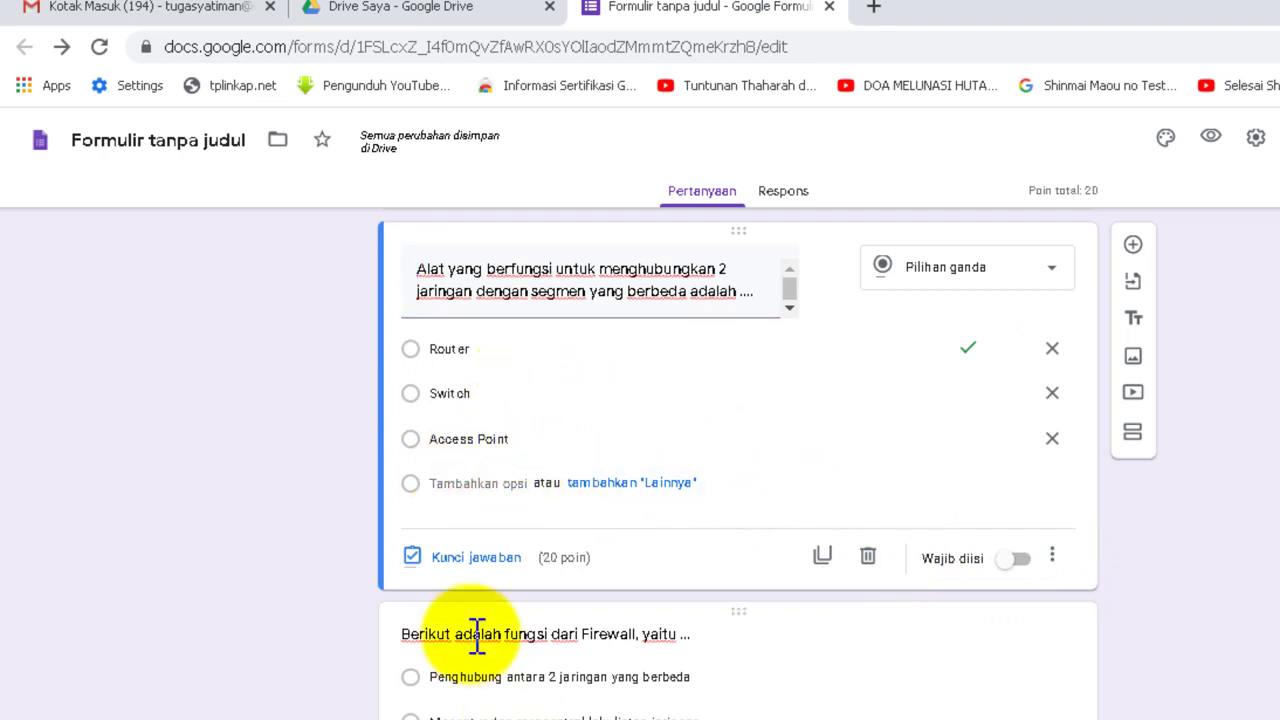
pyautogui.click(461, 482)
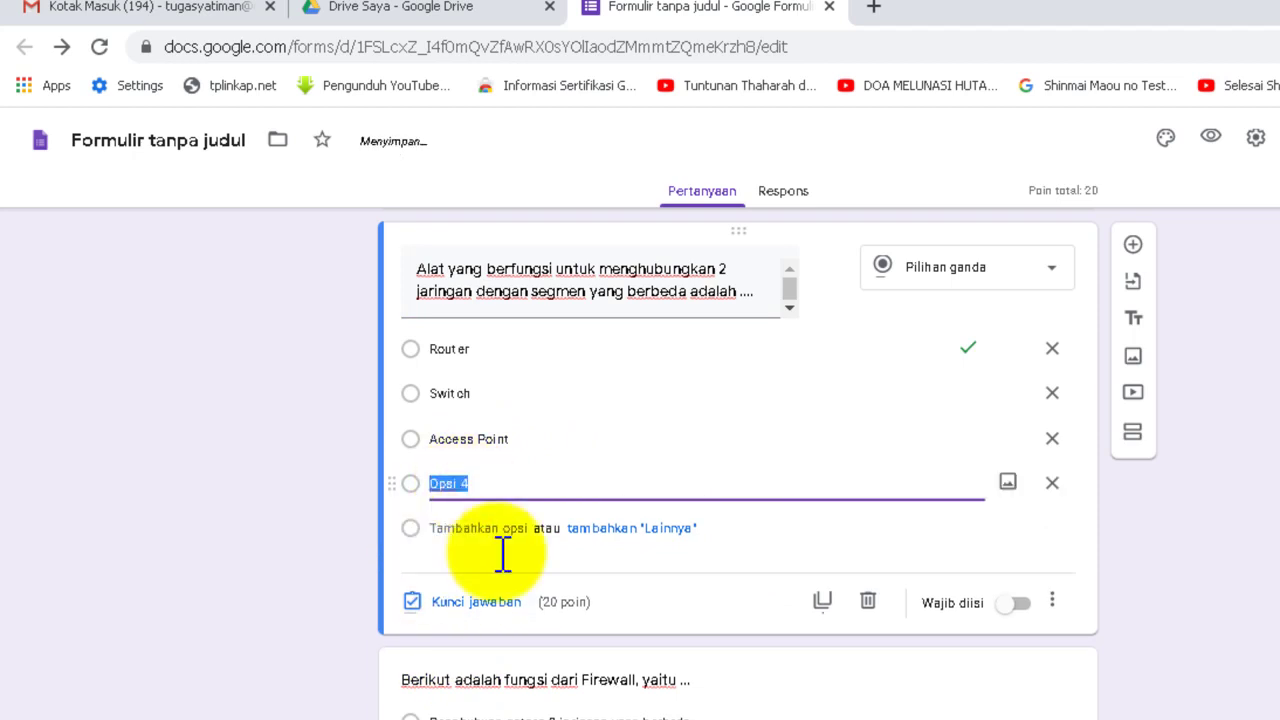
pyautogui.hotkey('alt', 'Tab')
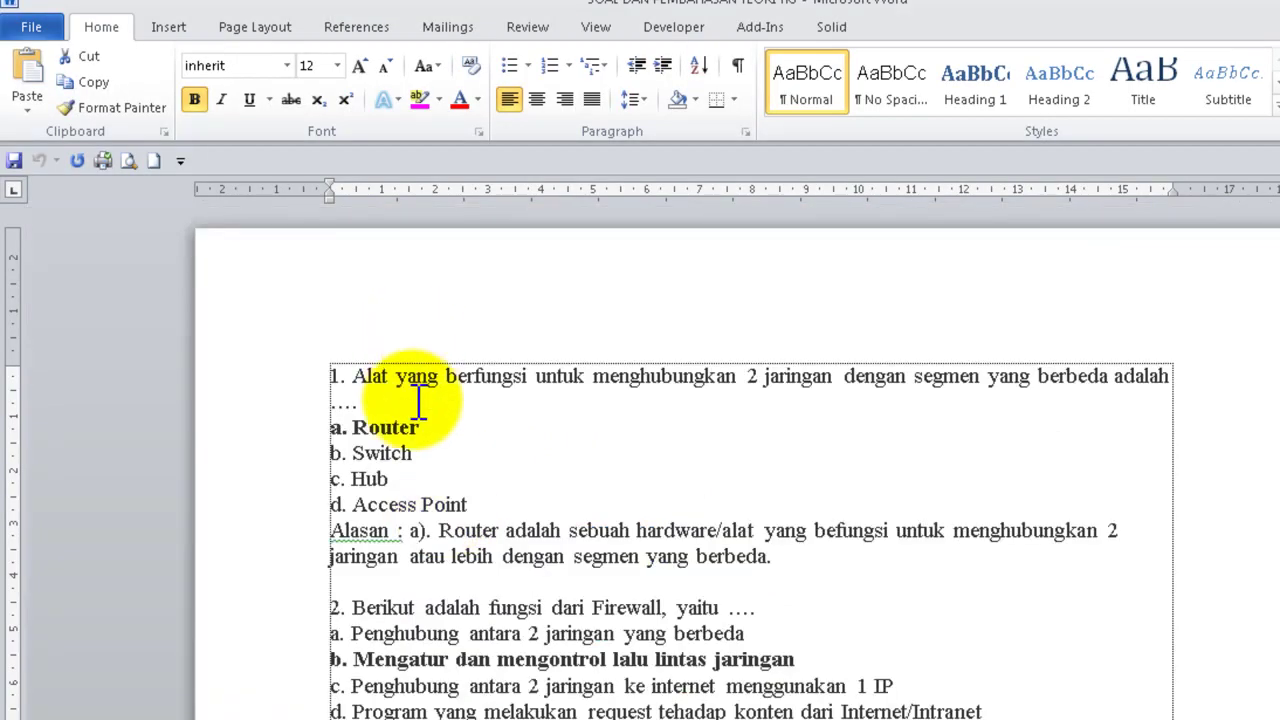
pyautogui.rightClick(371, 483)
pyautogui.click(435, 107)
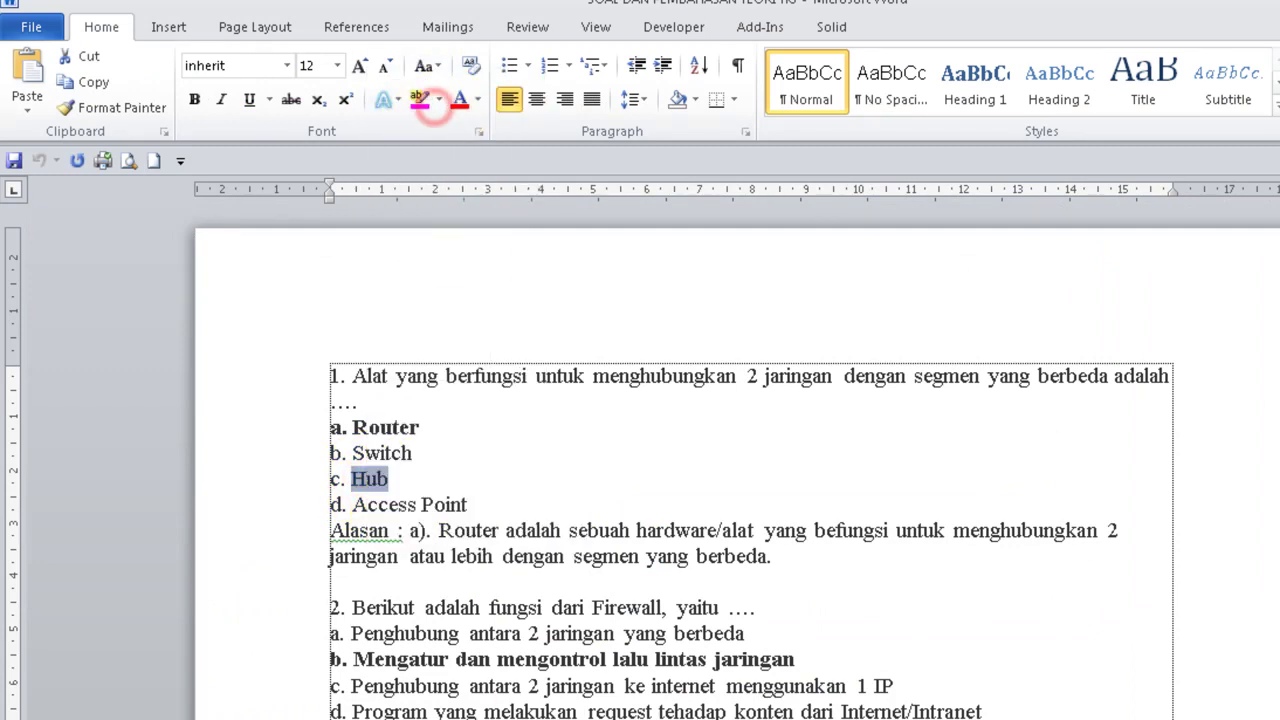
pyautogui.hotkey('alt', 'Tab')
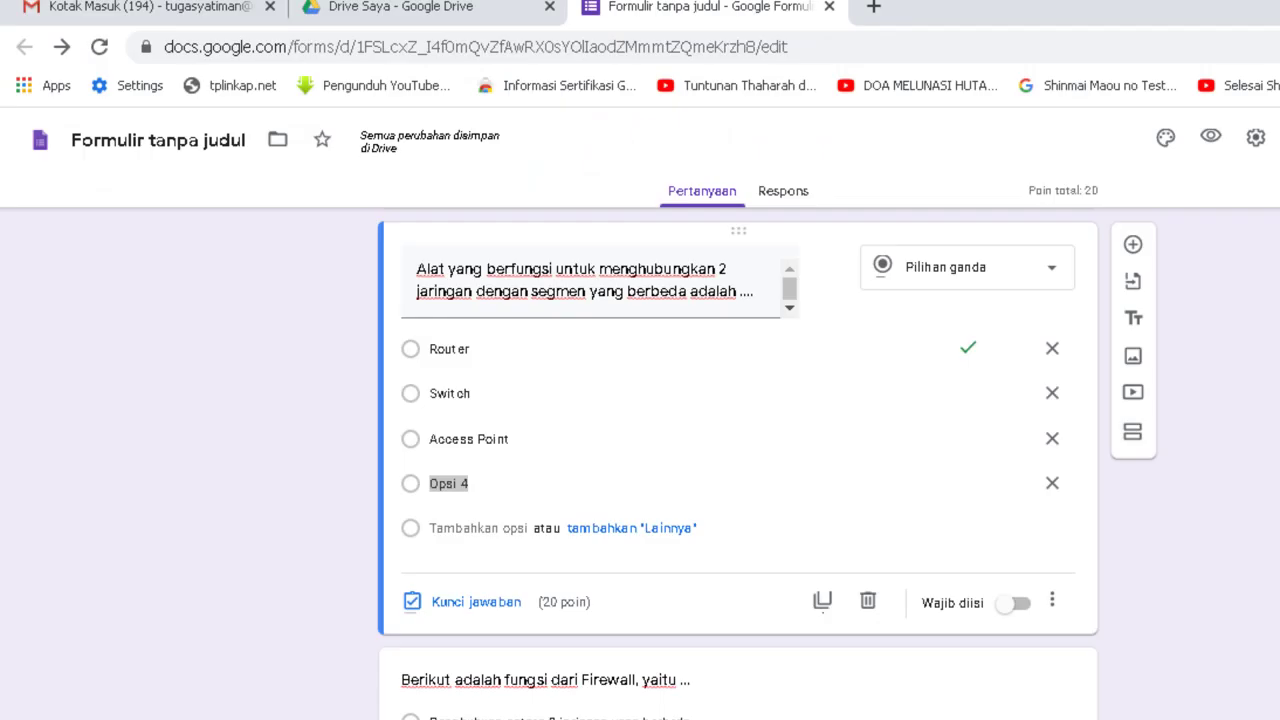
pyautogui.rightClick(449, 483)
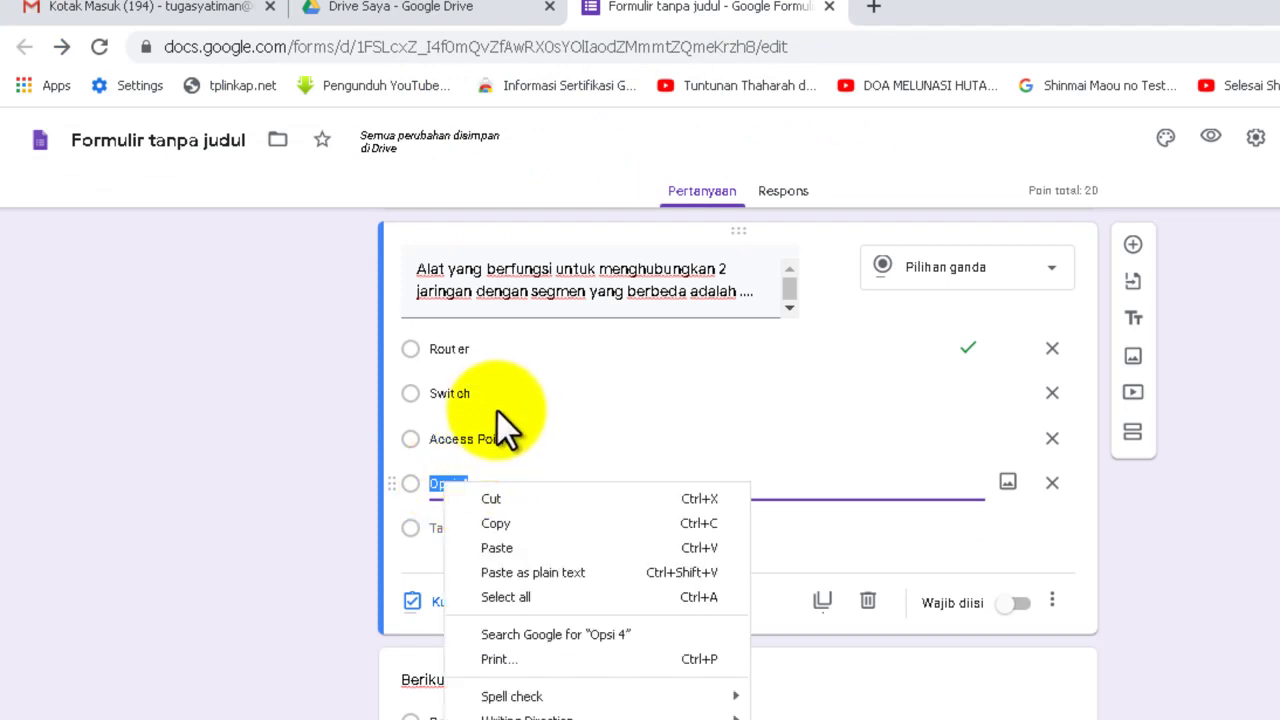
pyautogui.click(494, 547)
# - In the Firewall question's answer key, mark Mengatur dan mengontrol lalu lintas jaringan as correct and assign 20 points
pyautogui.scroll(-3, 470, 510)
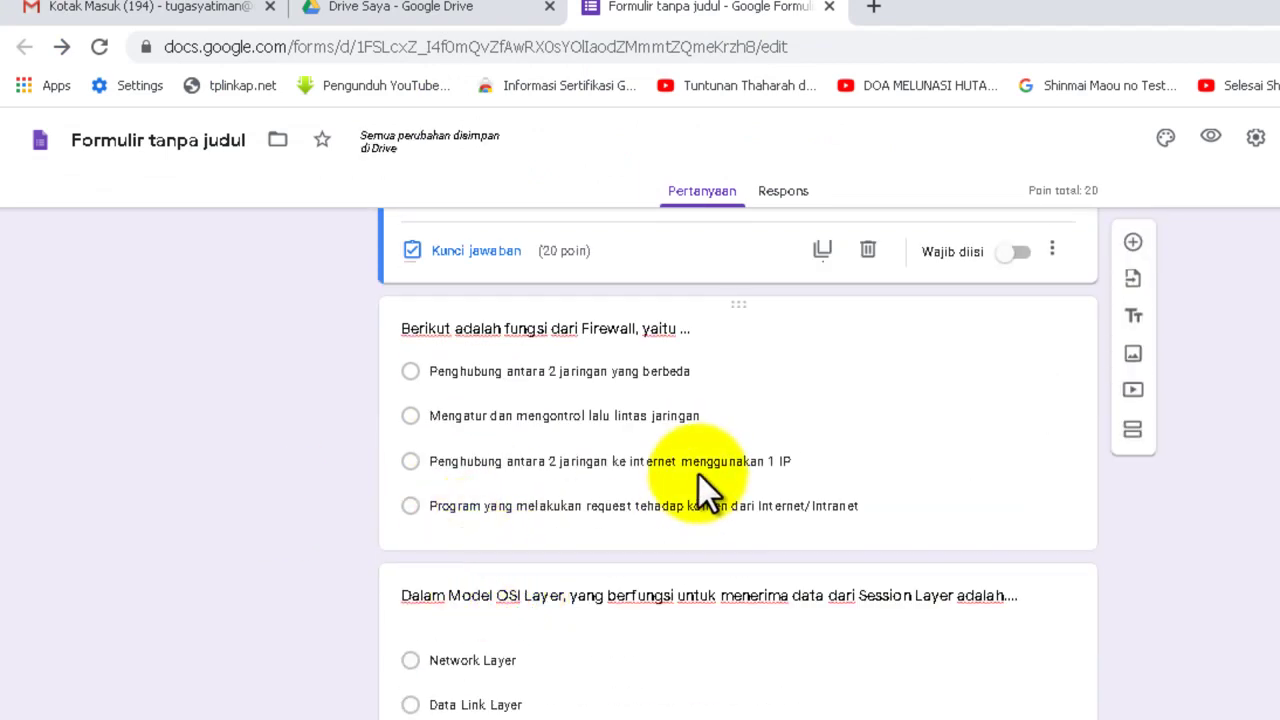
pyautogui.click(703, 472)
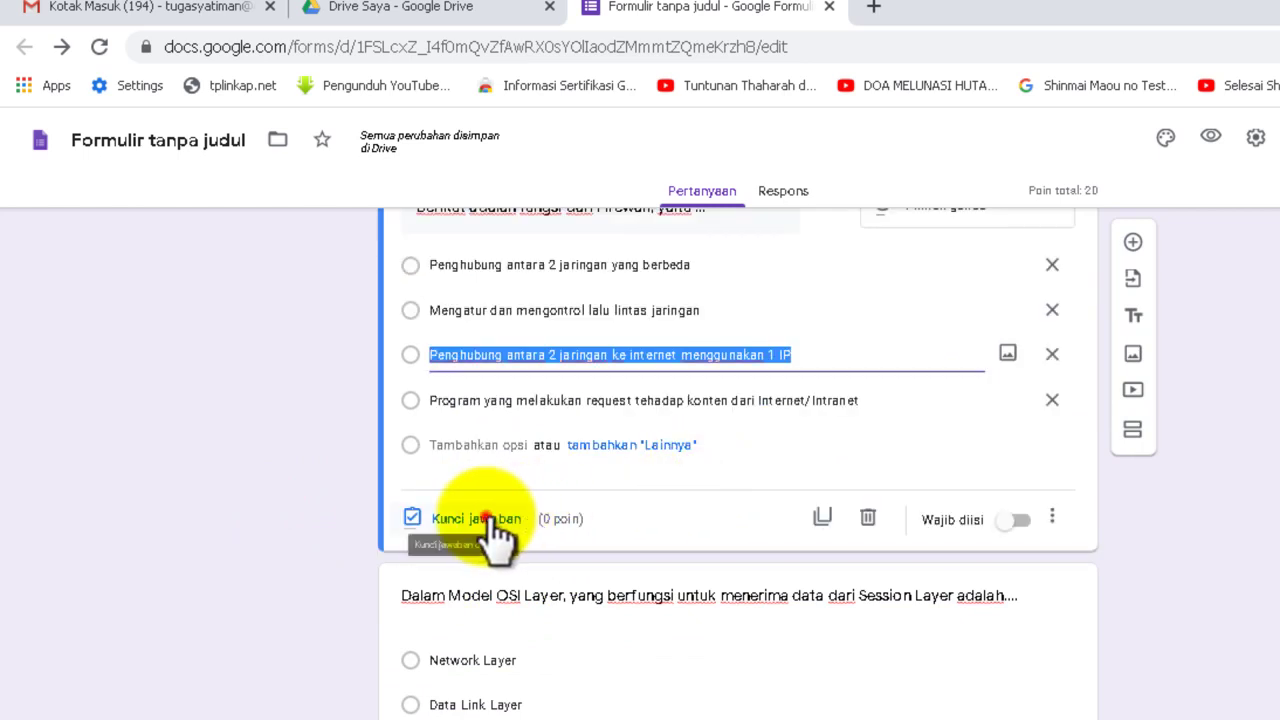
pyautogui.click(486, 516)
# - Assign 20 points to the OSI Layer question and mark Transport Layer as correct after checking the answer in the Word document
pyautogui.click(640, 595)
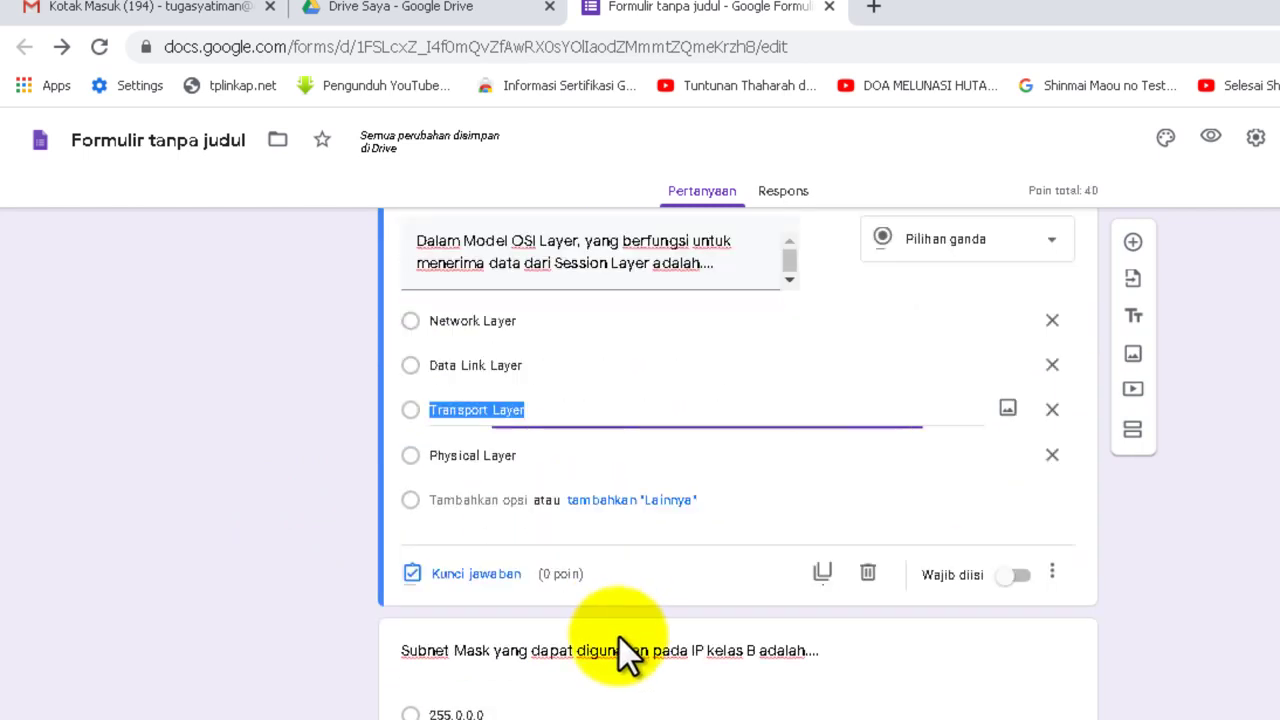
pyautogui.click(478, 576)
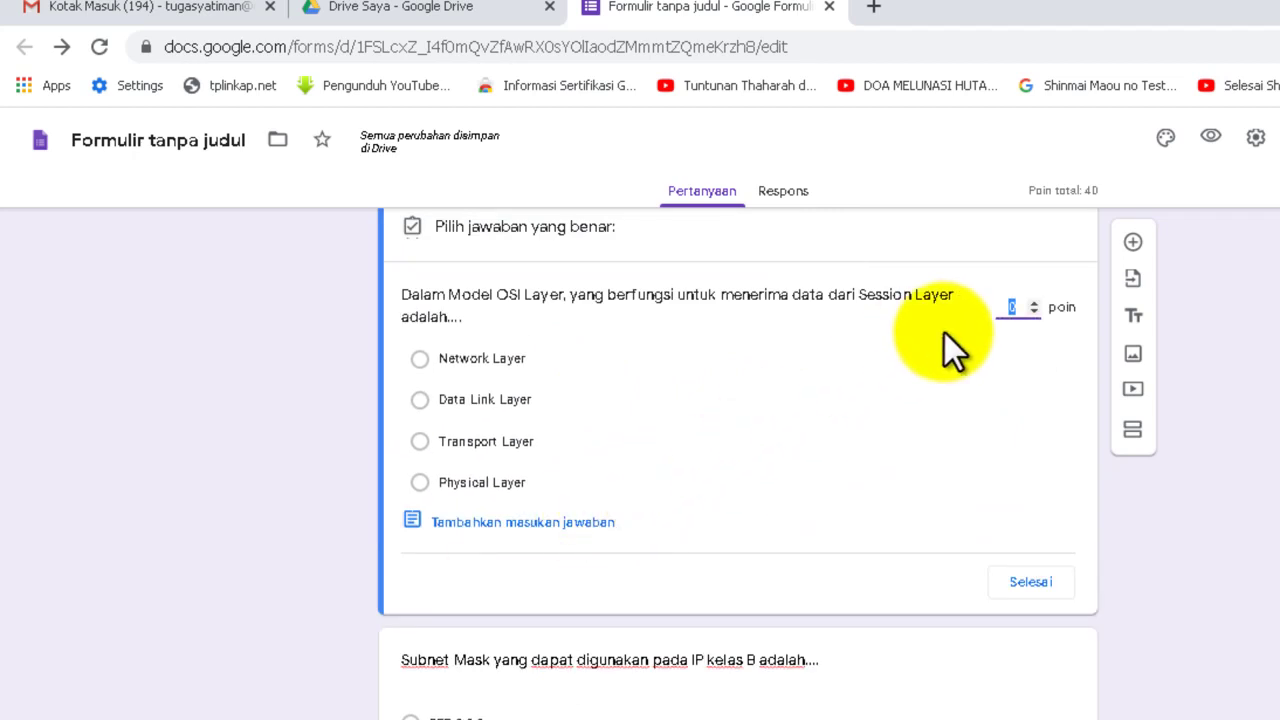
pyautogui.write('20')
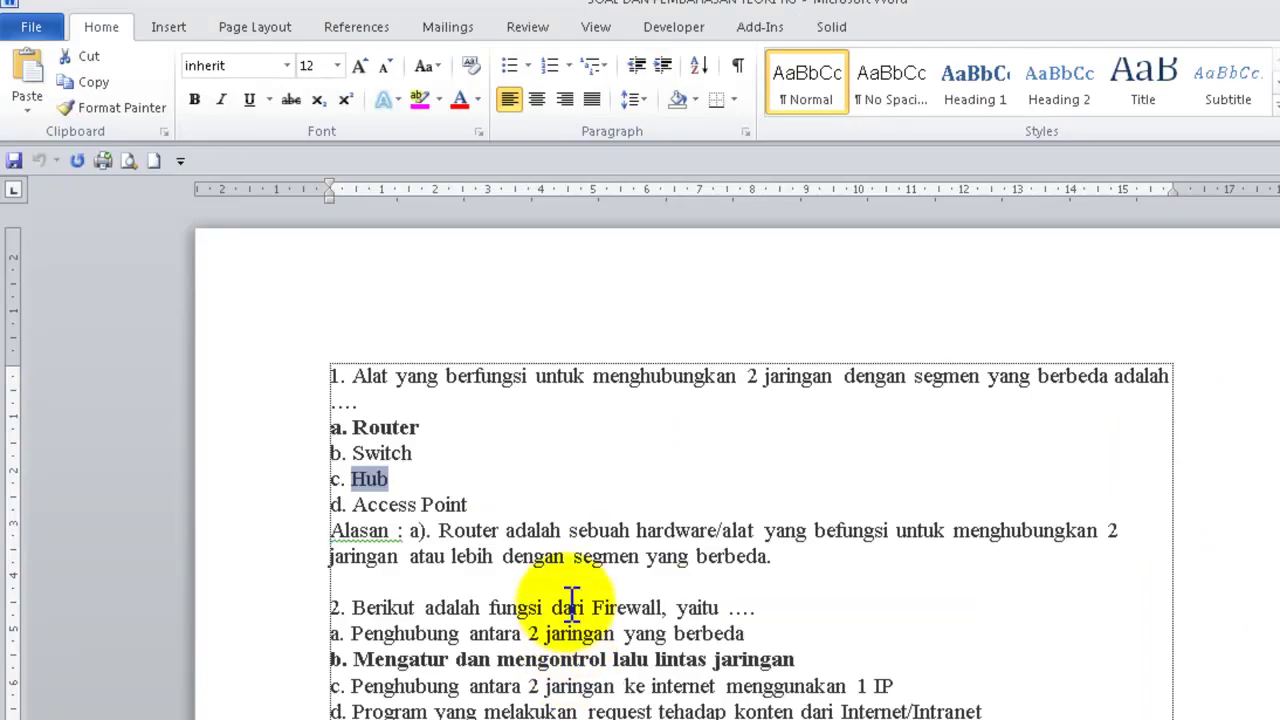
pyautogui.scroll(-1, 571, 604)
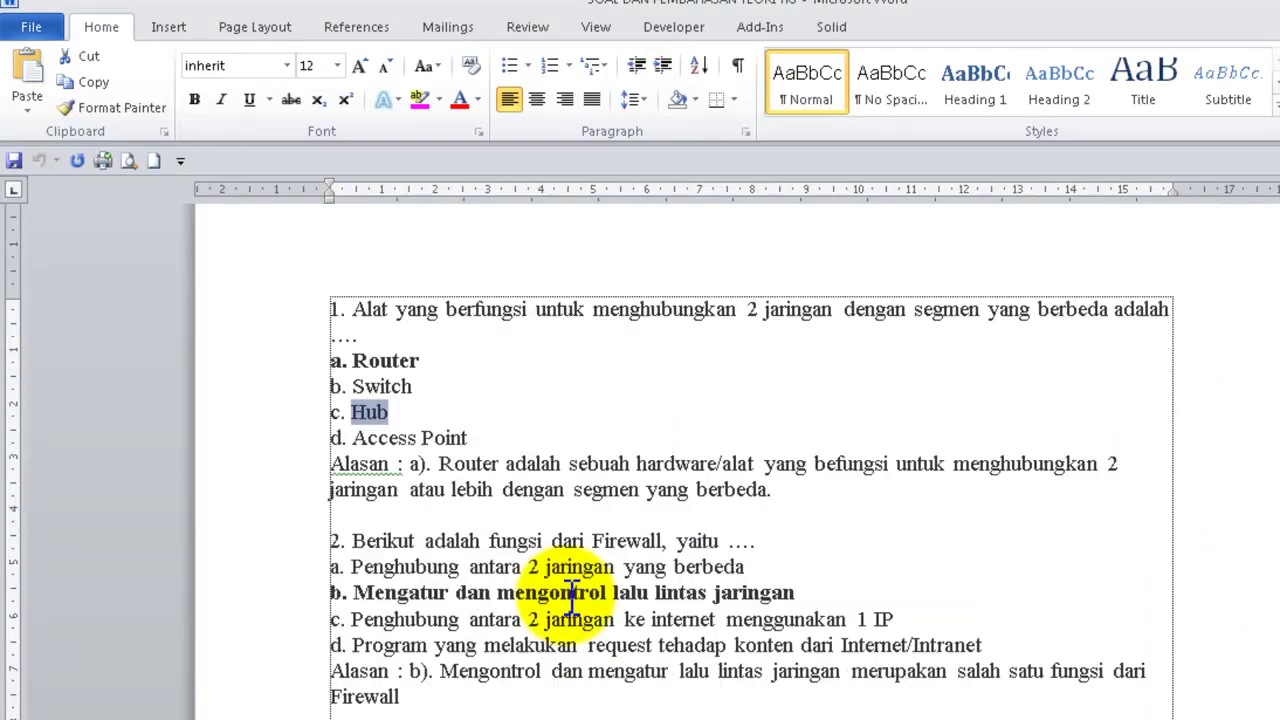
pyautogui.scroll(-2, 571, 604)
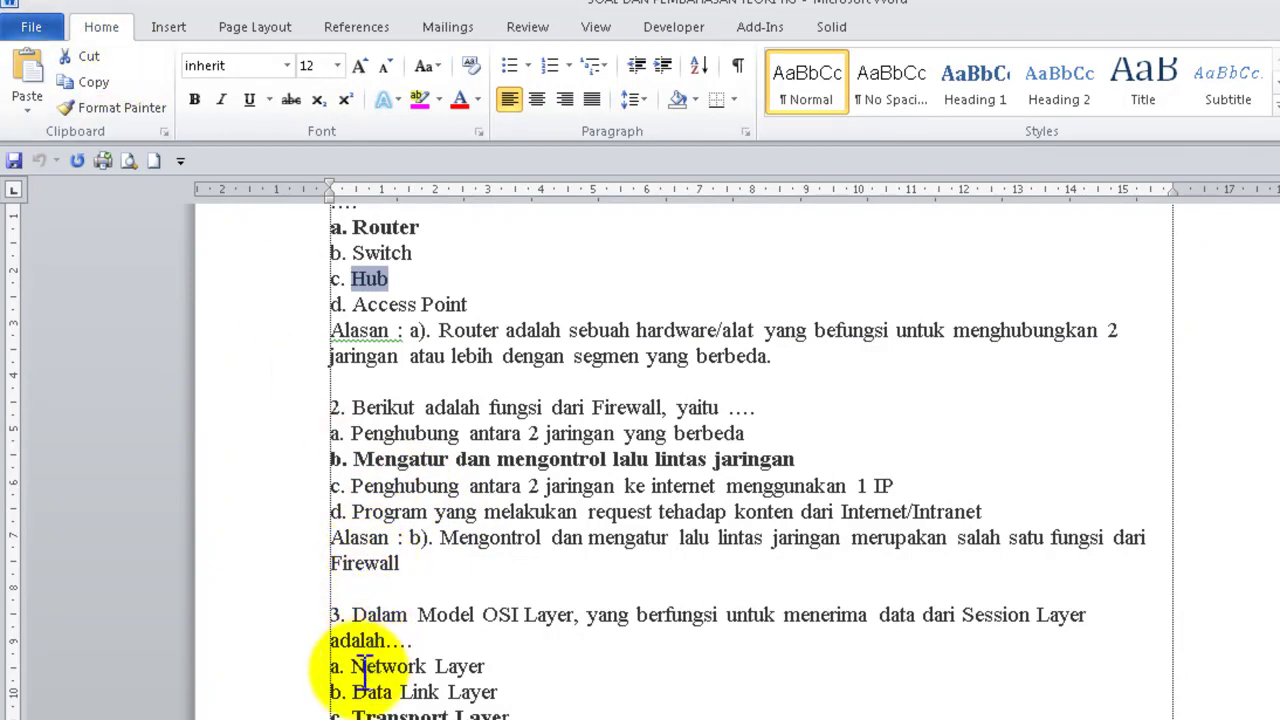
pyautogui.moveTo(352, 714); pyautogui.dragTo(510, 714)
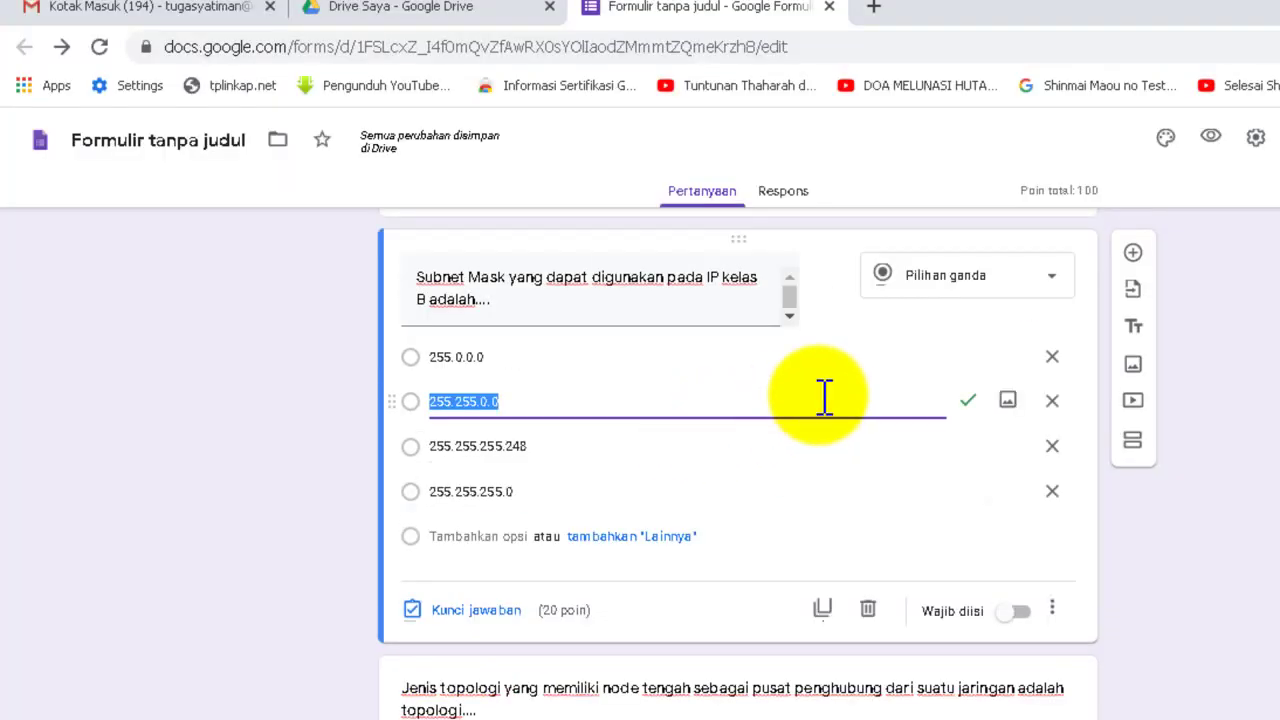
# - Review the answer keys of the subnet mask and topology questions, and look back over the form's sections up to the beginning
pyautogui.click(778, 386)
pyautogui.click(780, 384)
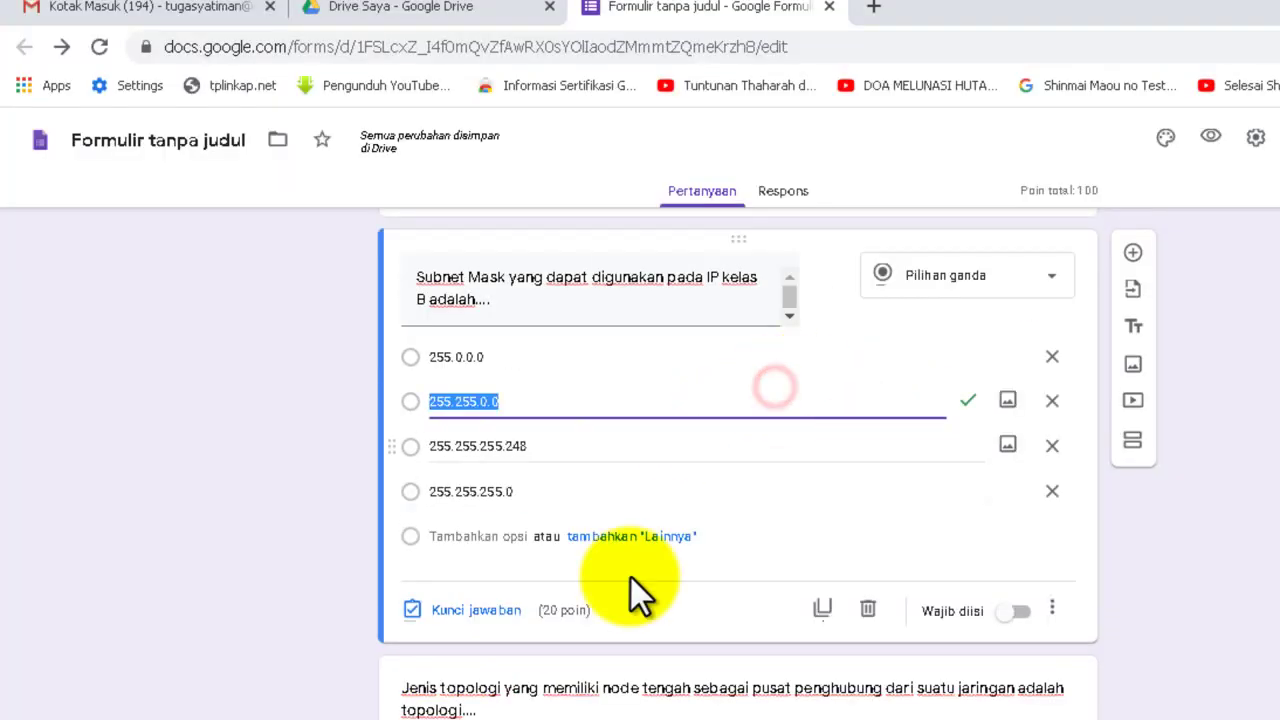
pyautogui.scroll(-2, 692, 635)
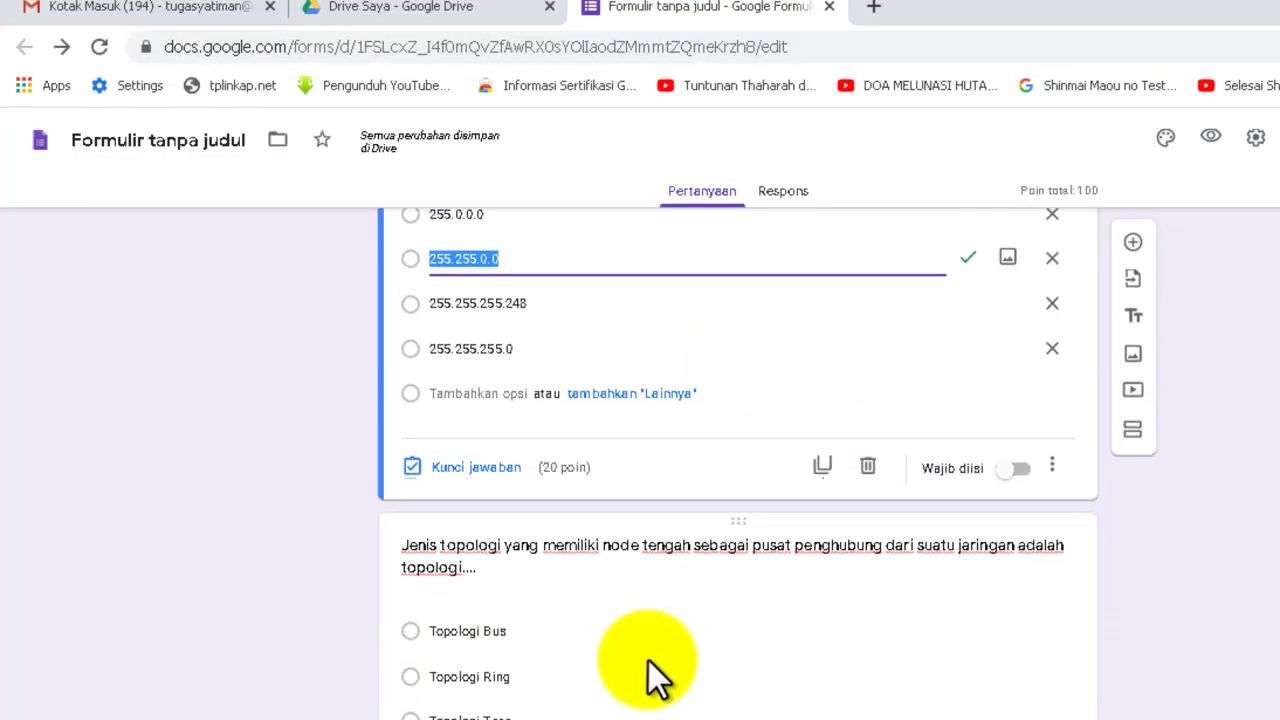
pyautogui.click(594, 674)
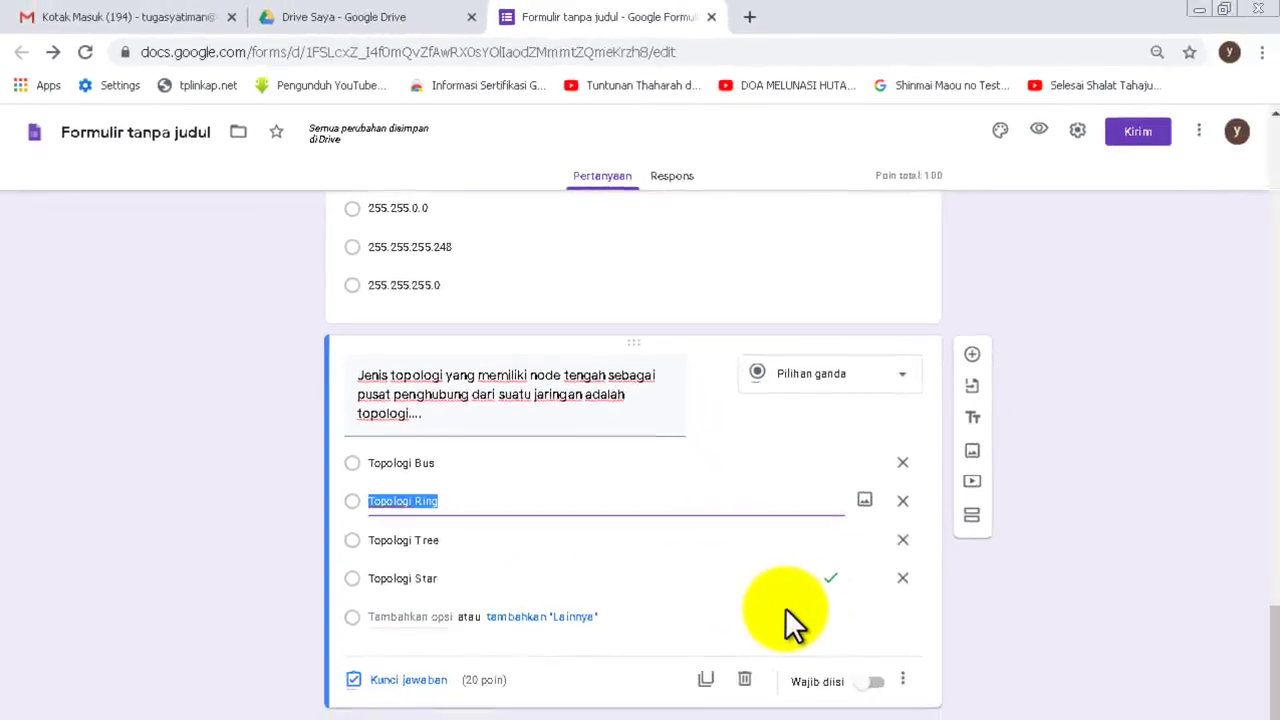
pyautogui.click(296, 382)
pyautogui.scroll(5, 296, 376)
pyautogui.scroll(3, 296, 376)
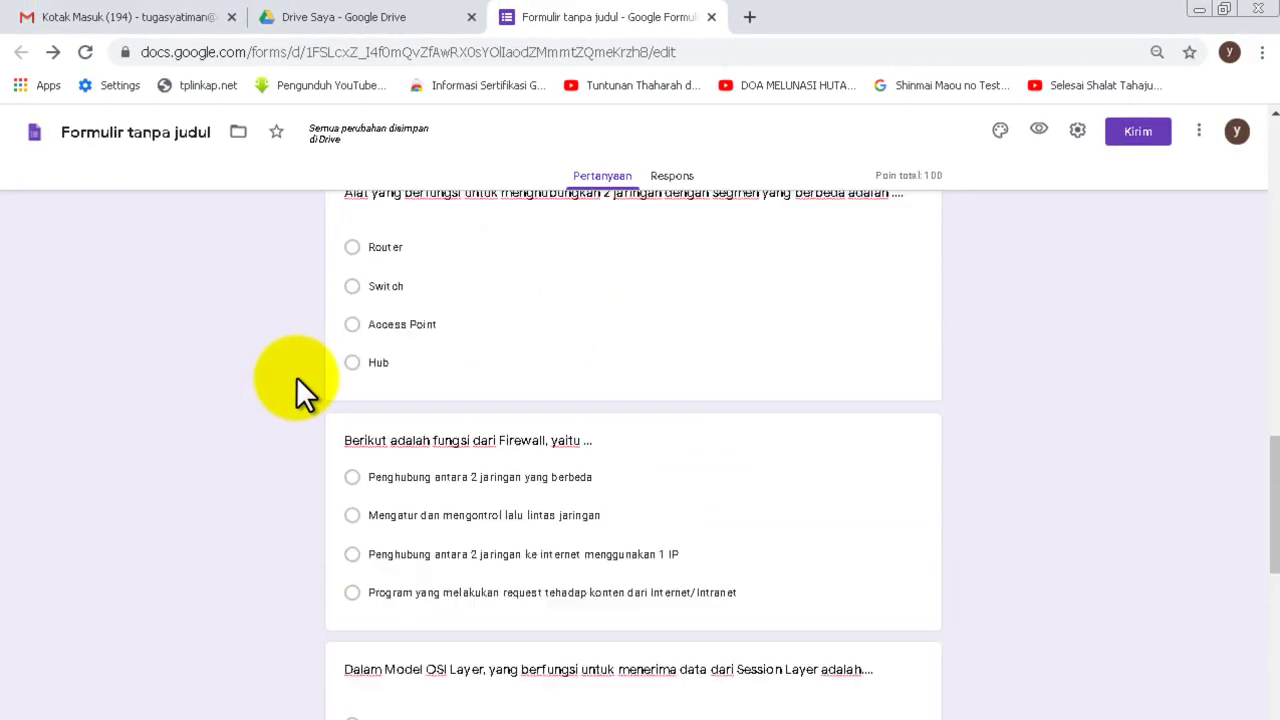
pyautogui.scroll(2, 296, 376)
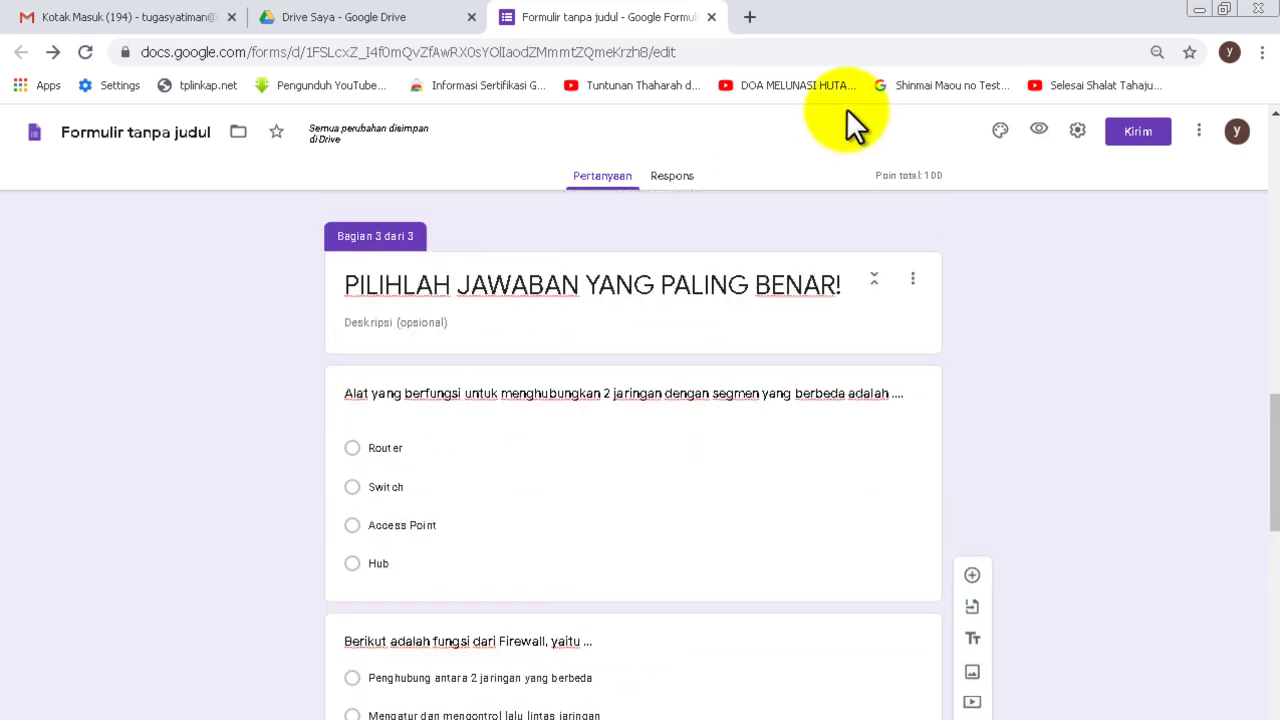
pyautogui.click(345, 17)
pyautogui.click(546, 16)
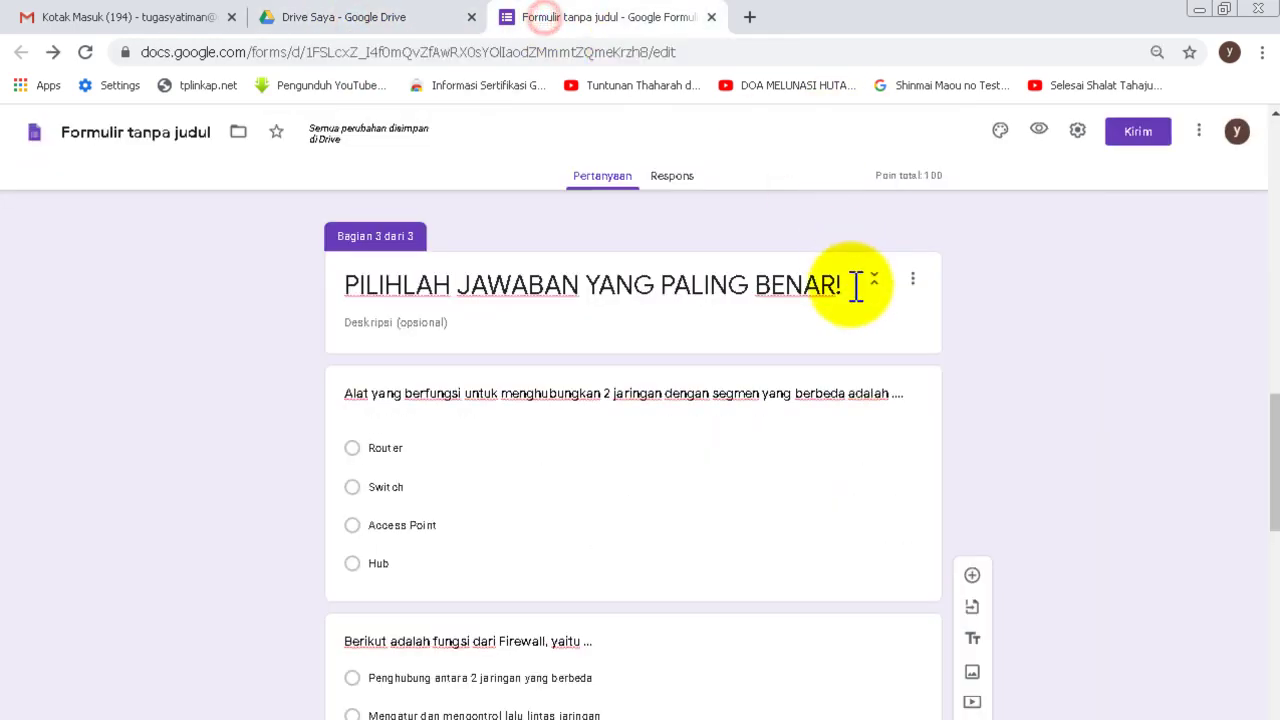
pyautogui.scroll(6, 857, 286)
pyautogui.scroll(8, 1002, 246)
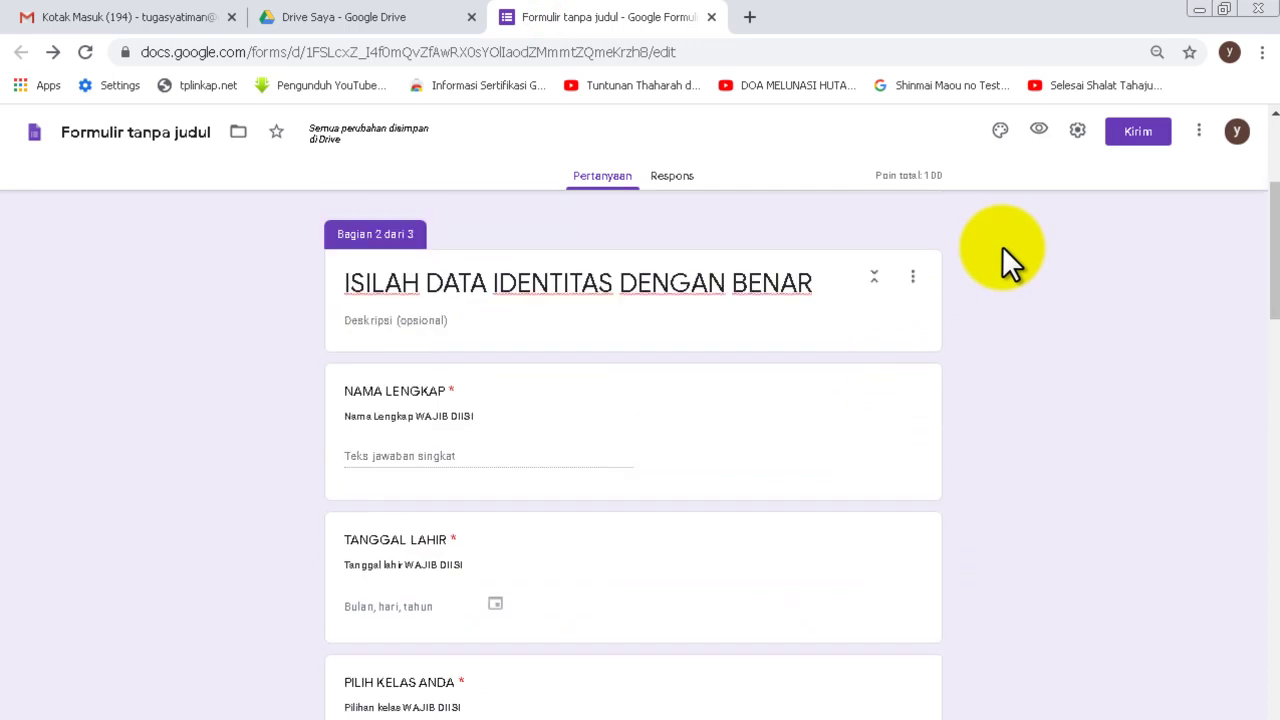
# - Open the form's sending options, shorten the share link and copy it
pyautogui.click(1139, 138)
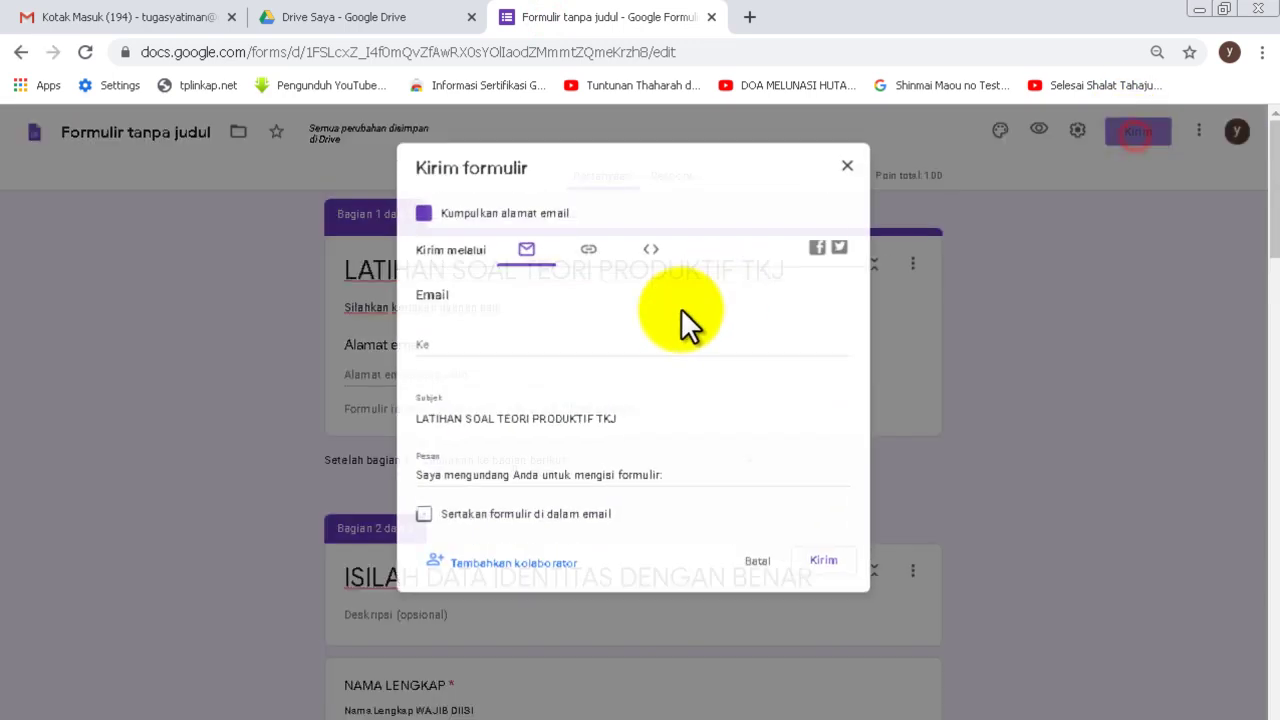
pyautogui.click(590, 250)
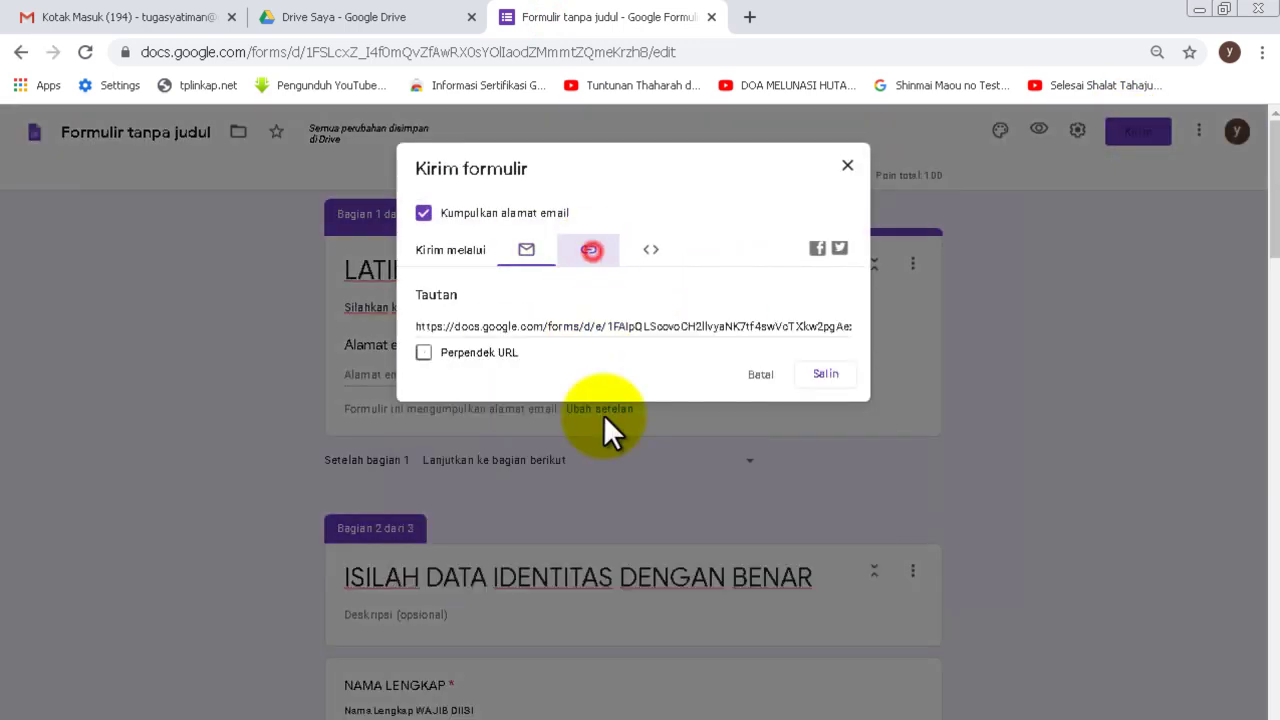
pyautogui.click(471, 352)
pyautogui.click(826, 374)
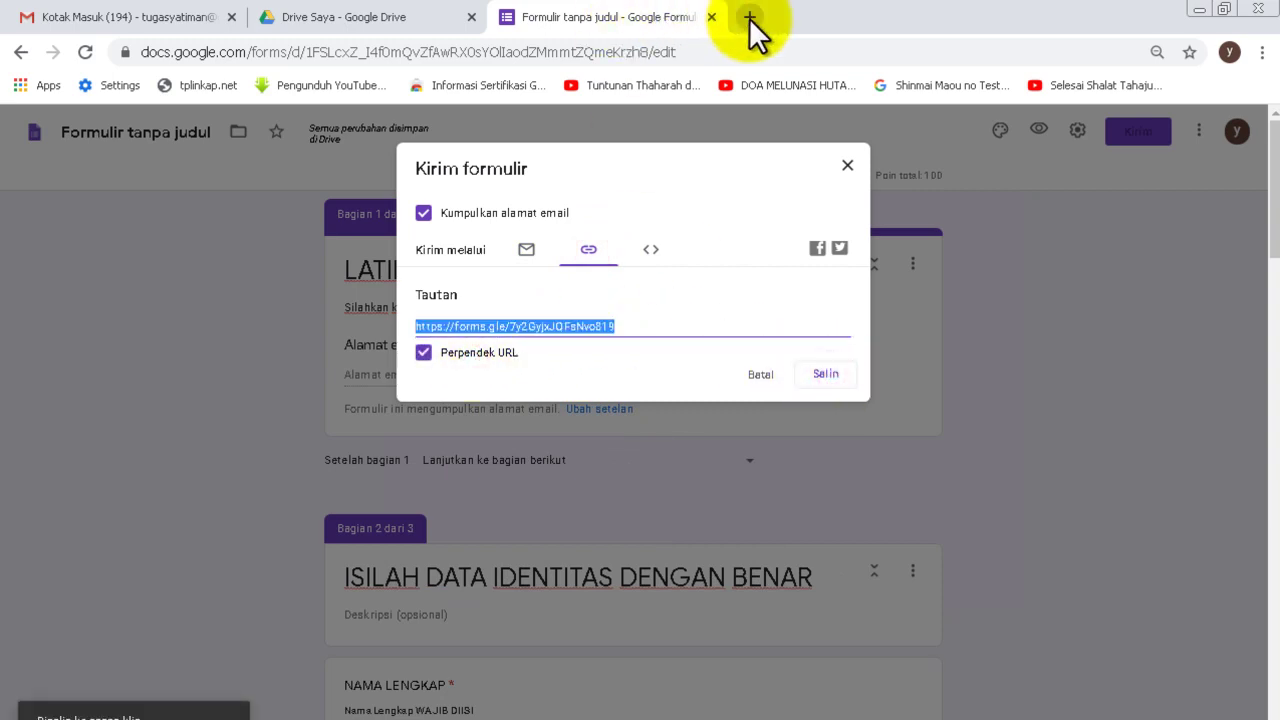
# - Open the copied short form link in a new browser tab to view the quiz as a respondent
pyautogui.click(749, 17)
pyautogui.rightClick(733, 57)
pyautogui.click(780, 144)
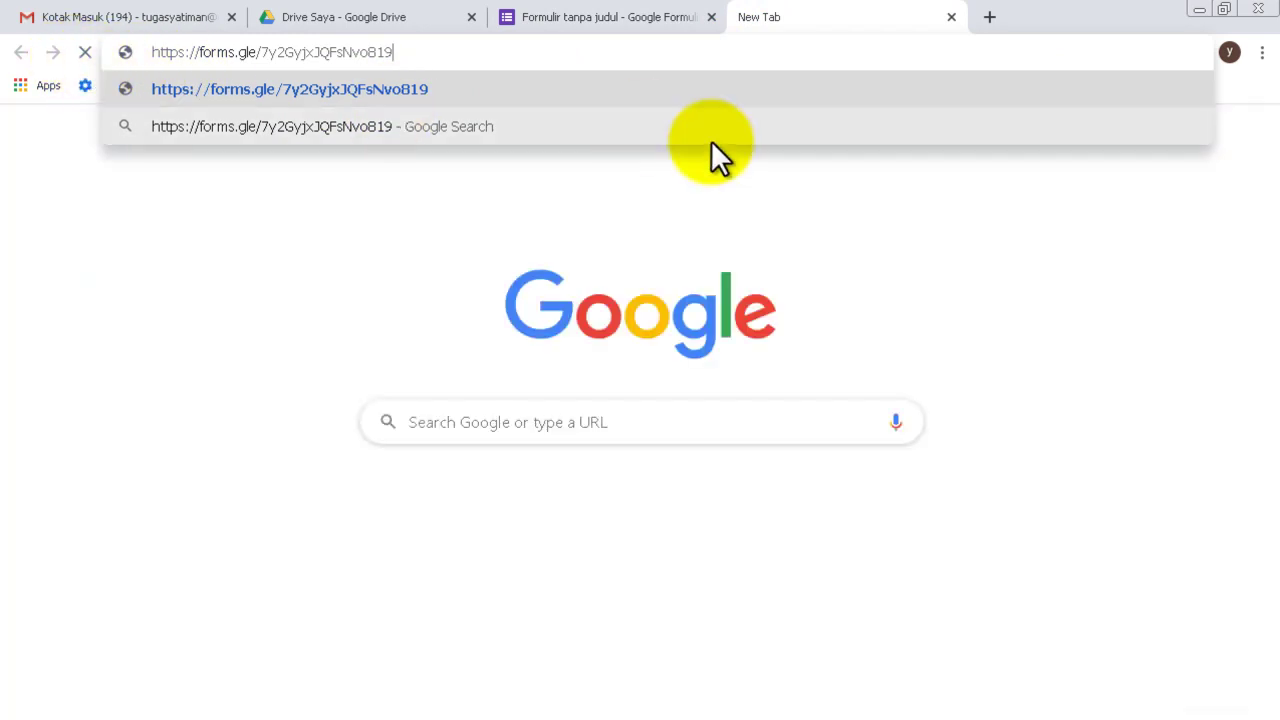
pyautogui.write('\\')
pyautogui.press('Return')
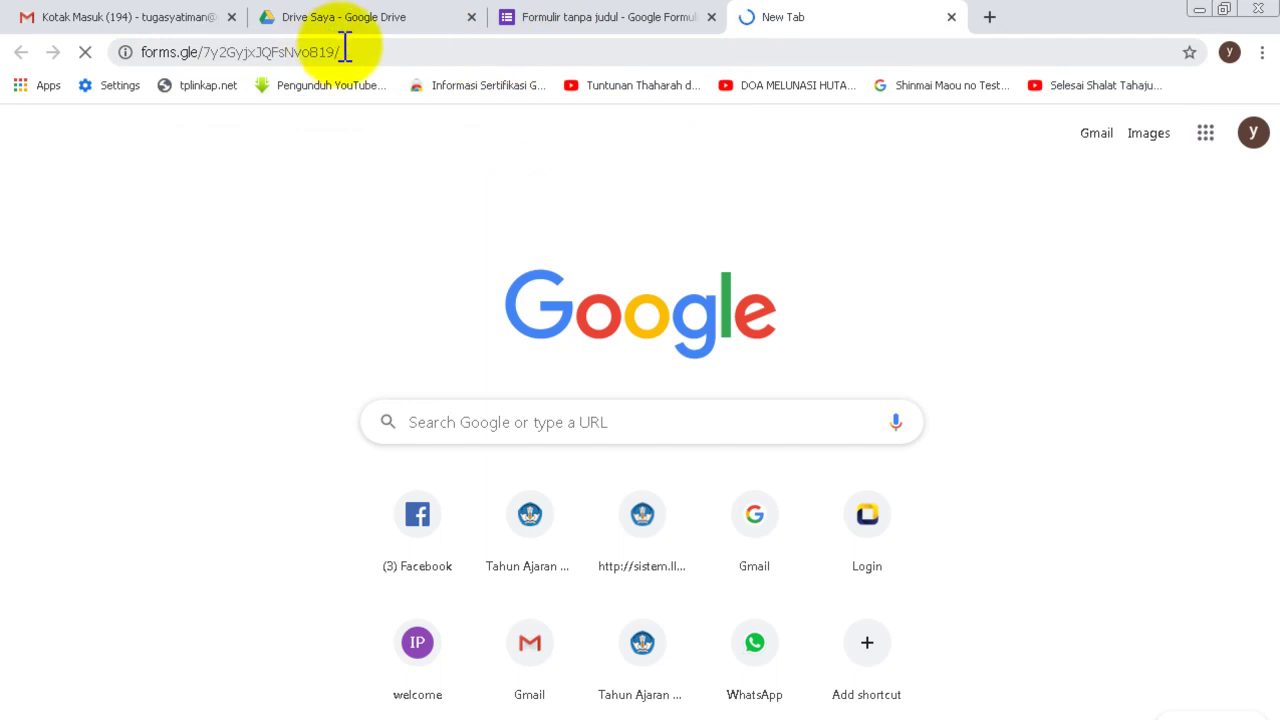
pyautogui.click(391, 61)
pyautogui.click(392, 62)
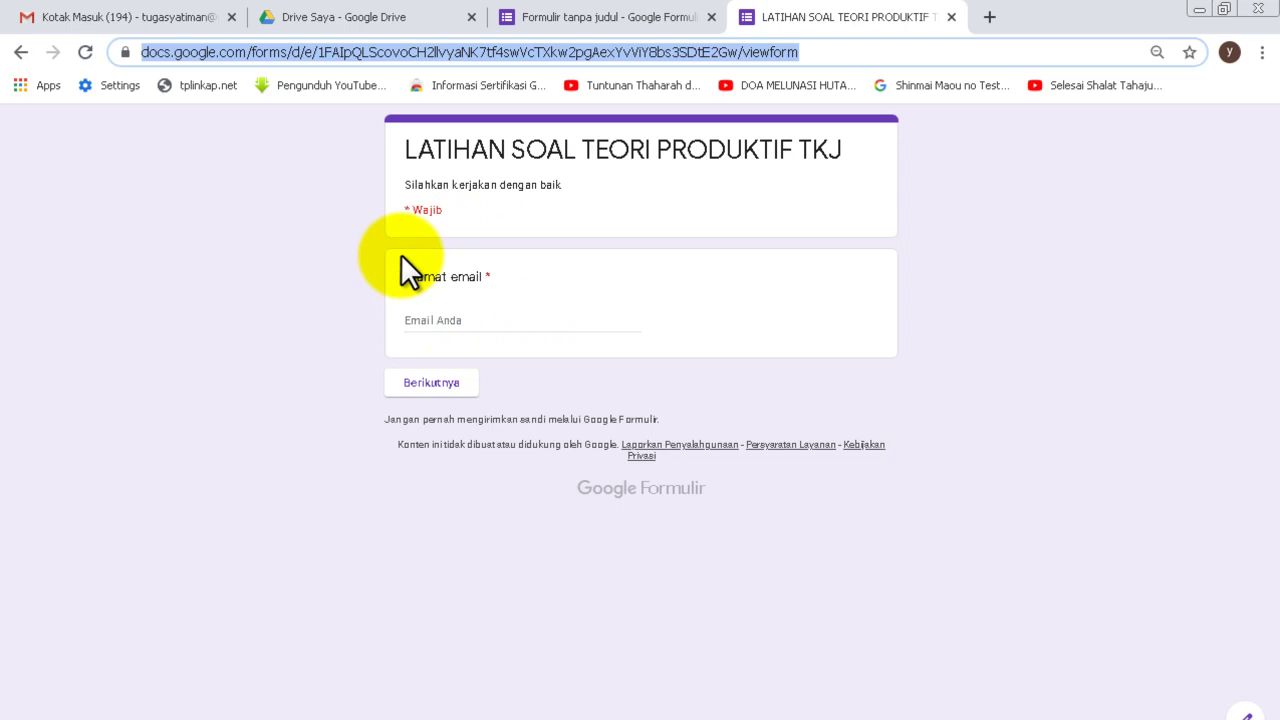
# - Fill in the respondent's e-mail address with a saved suggestion and continue to the identity section
pyautogui.click(449, 322)
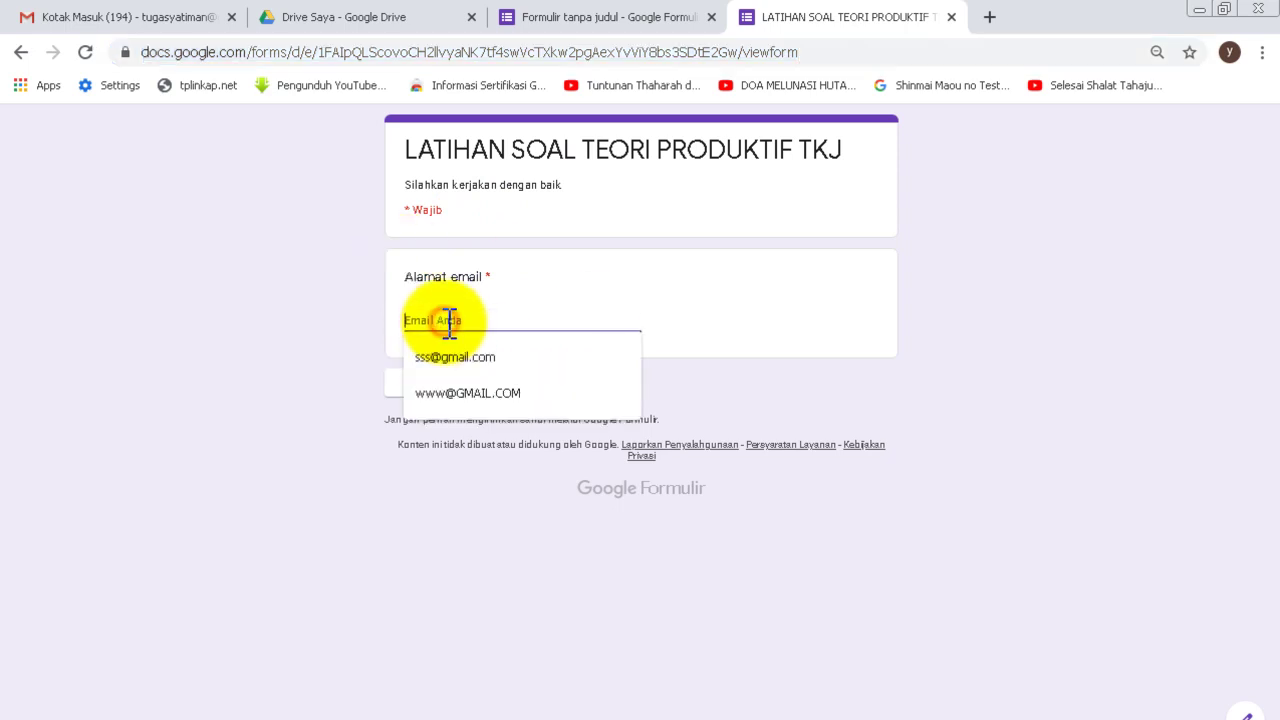
pyautogui.press('Down')
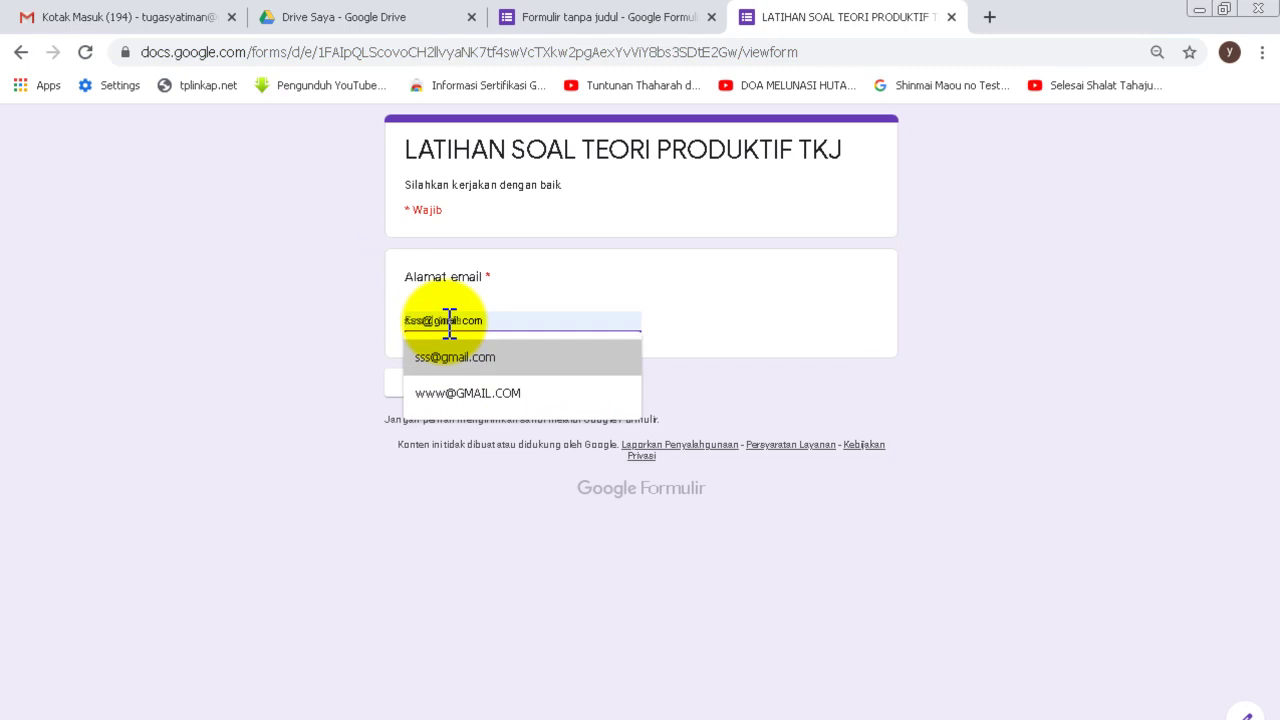
pyautogui.press('Return')
pyautogui.click(306, 333)
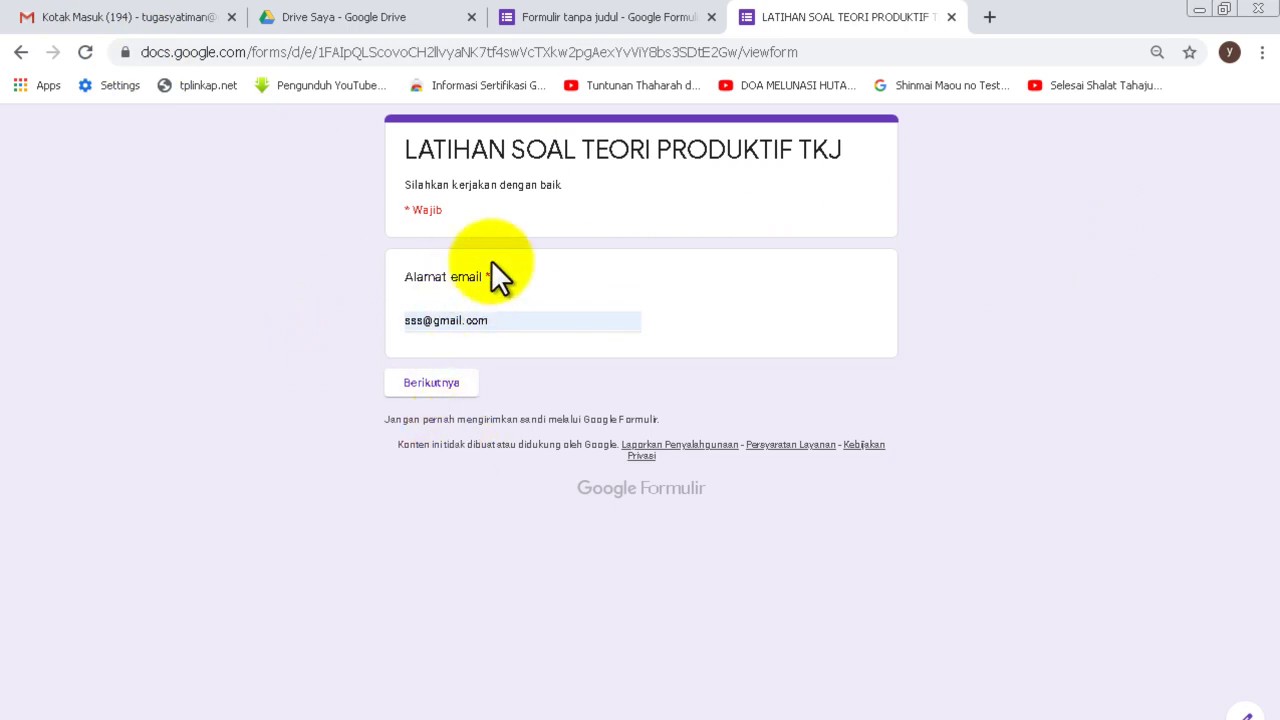
pyautogui.click(455, 392)
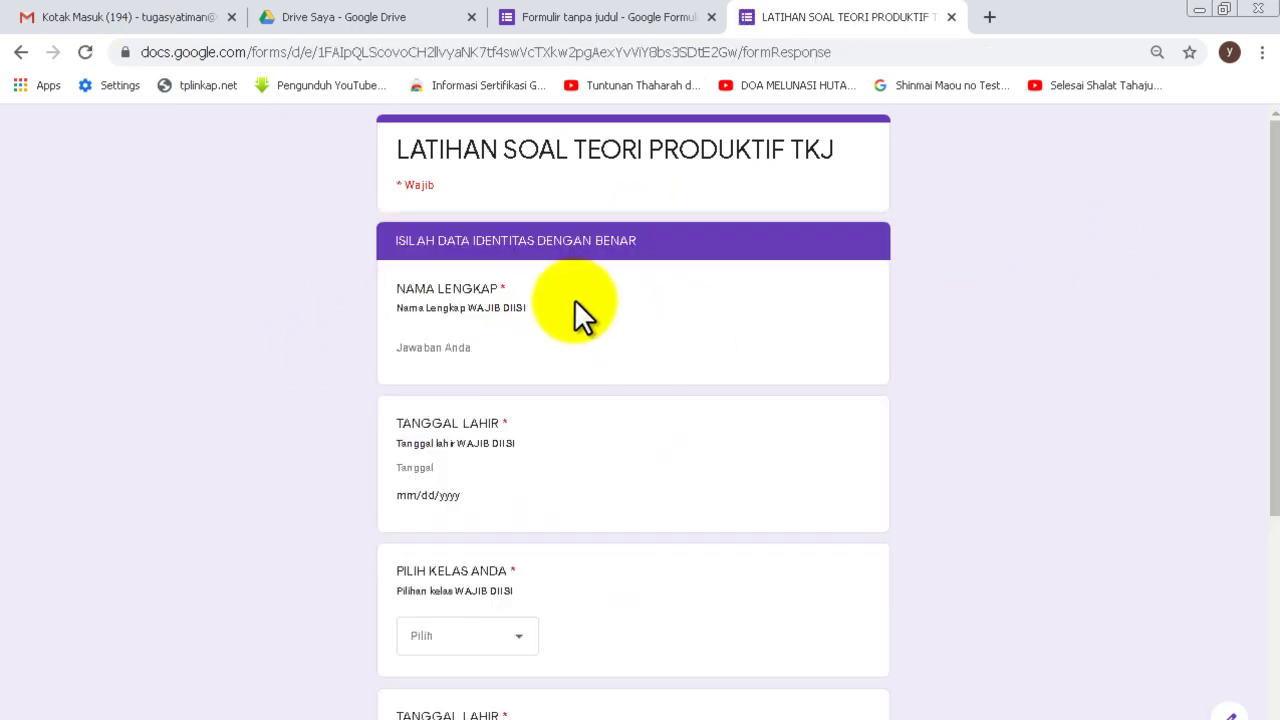
# - Fill in the respondent's full name in the identity section and choose class XII TKJ 01
pyautogui.click(428, 347)
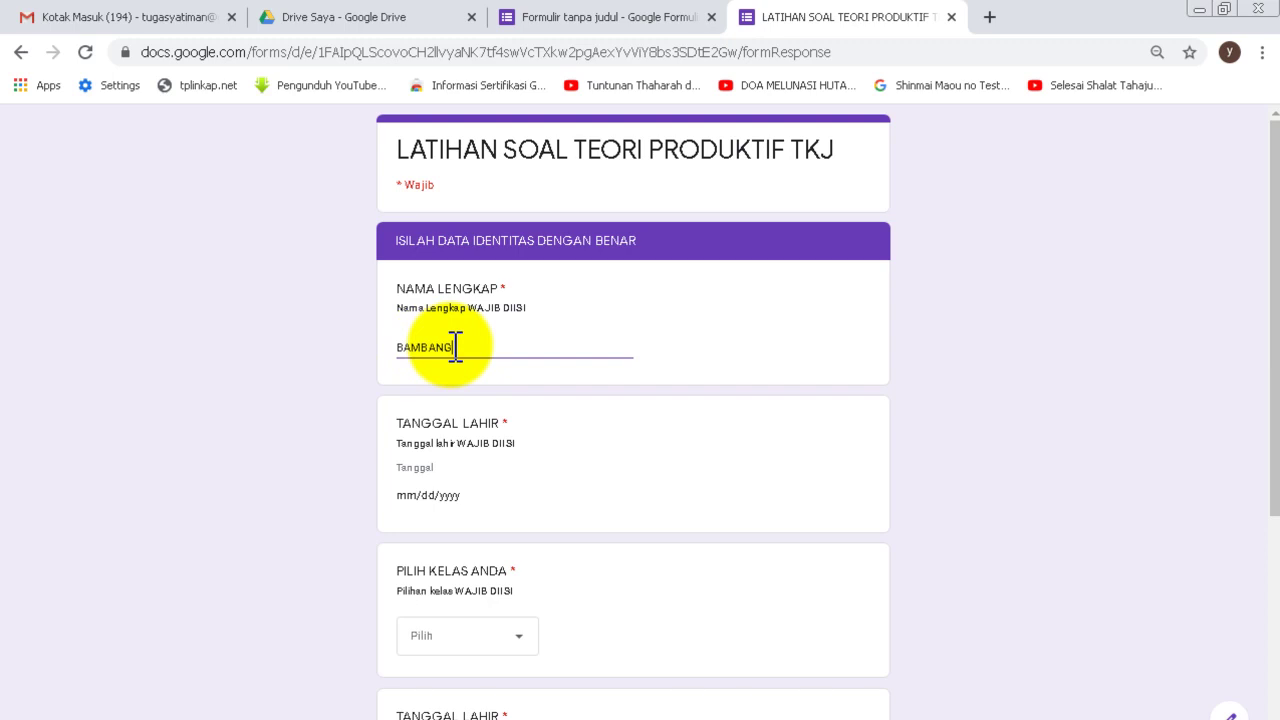
pyautogui.scroll(-1, 481, 509)
pyautogui.click(490, 535)
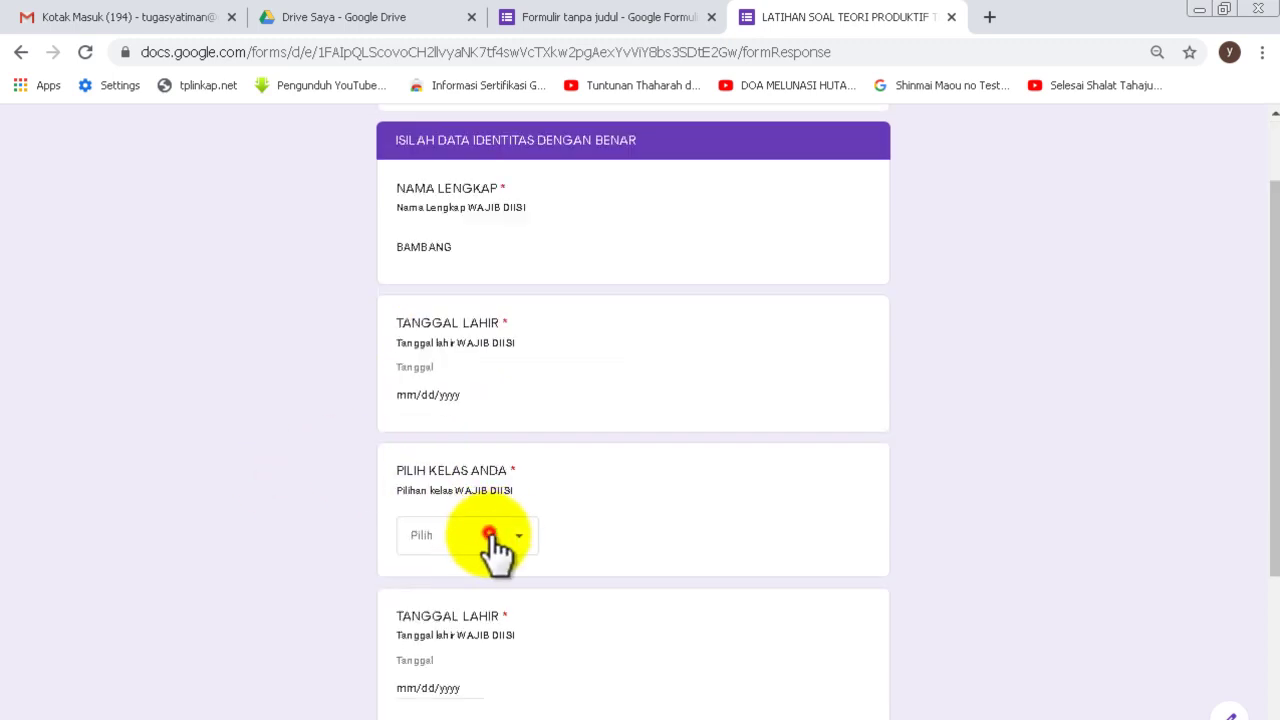
pyautogui.click(455, 586)
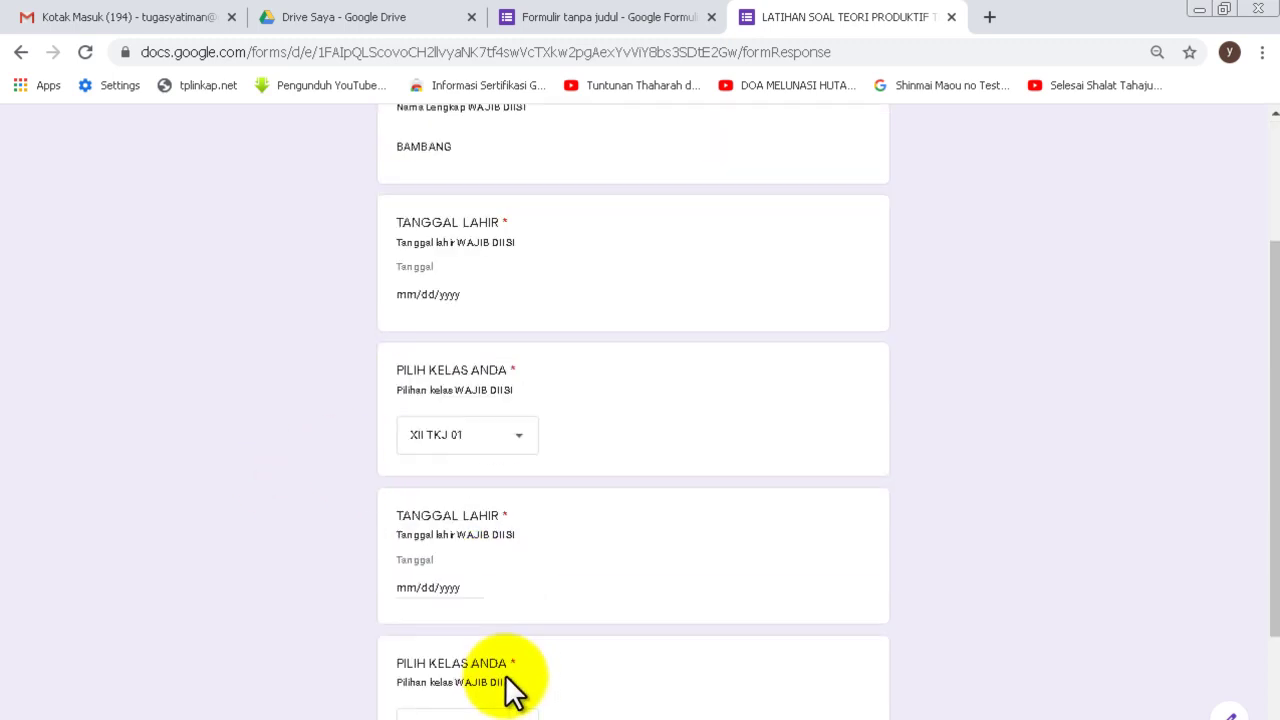
# - Choose class XII TKJ 01 in the repeated PILIH KELAS ANDA question and look over the identity section's duplicate questions
pyautogui.scroll(-1, 508, 680)
pyautogui.scroll(-2, 528, 525)
pyautogui.scroll(3, 531, 523)
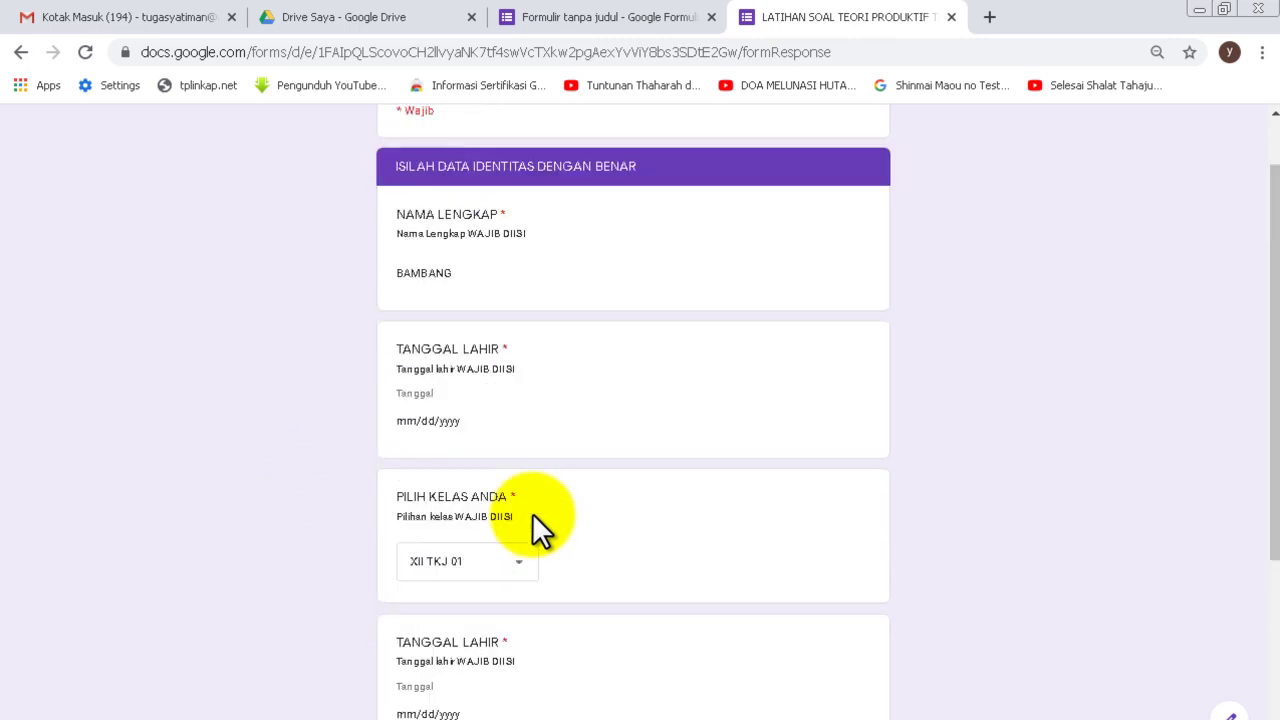
pyautogui.scroll(-2, 532, 513)
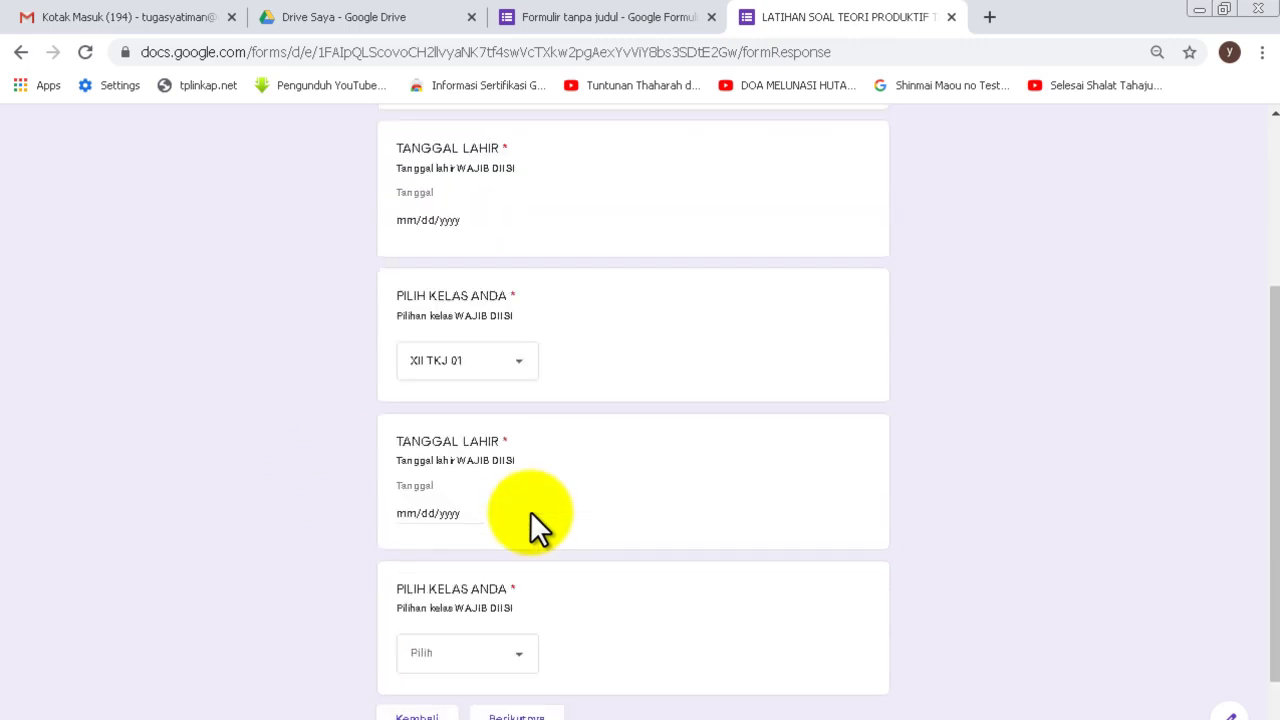
pyautogui.scroll(-1, 530, 512)
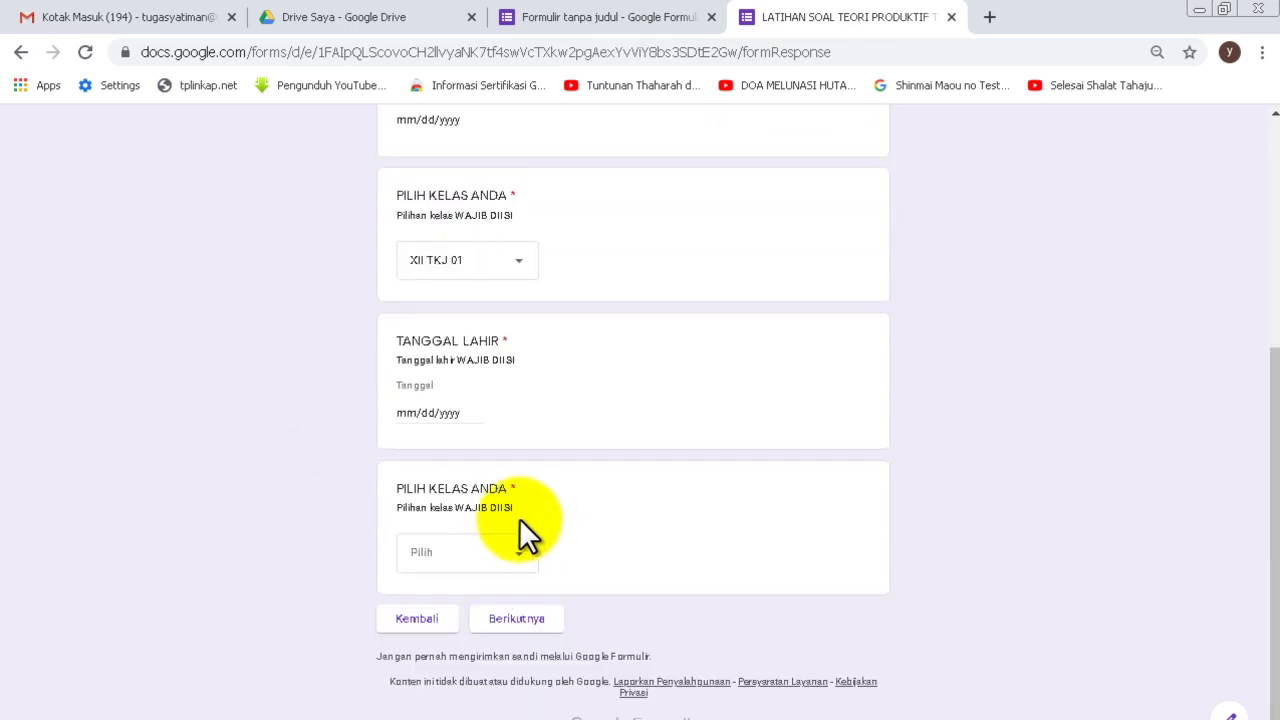
pyautogui.click(482, 552)
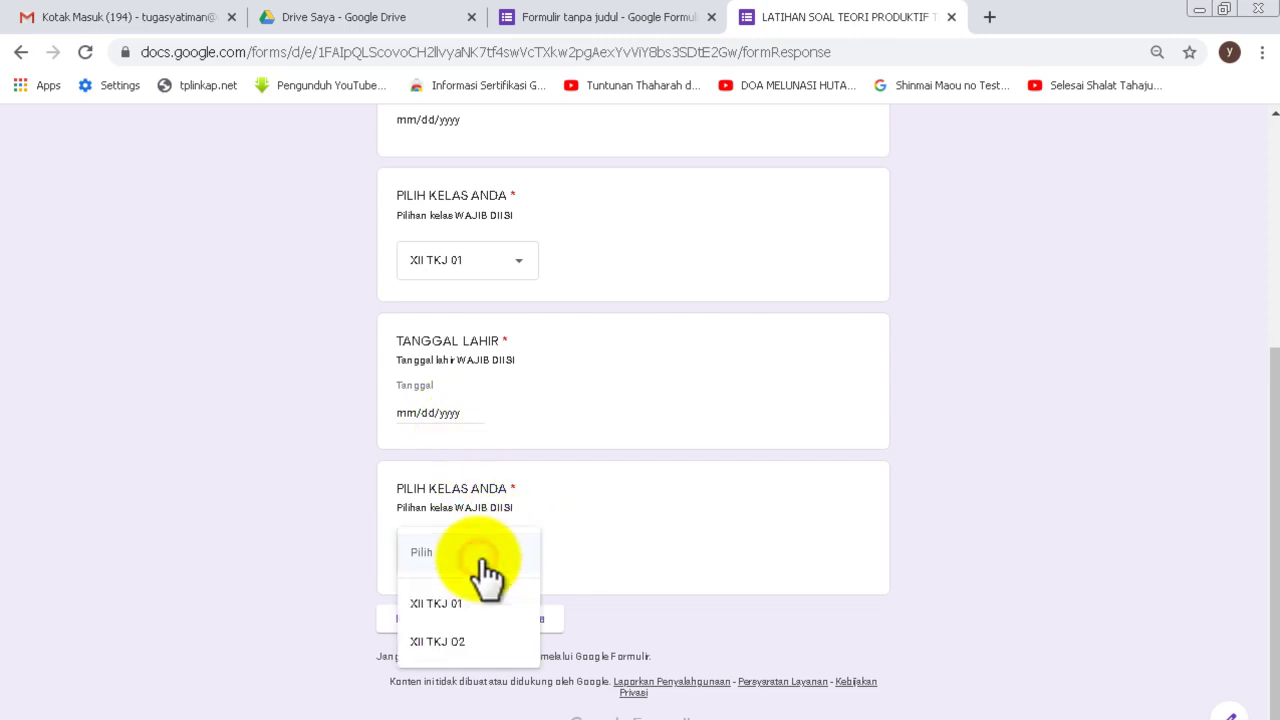
pyautogui.click(478, 605)
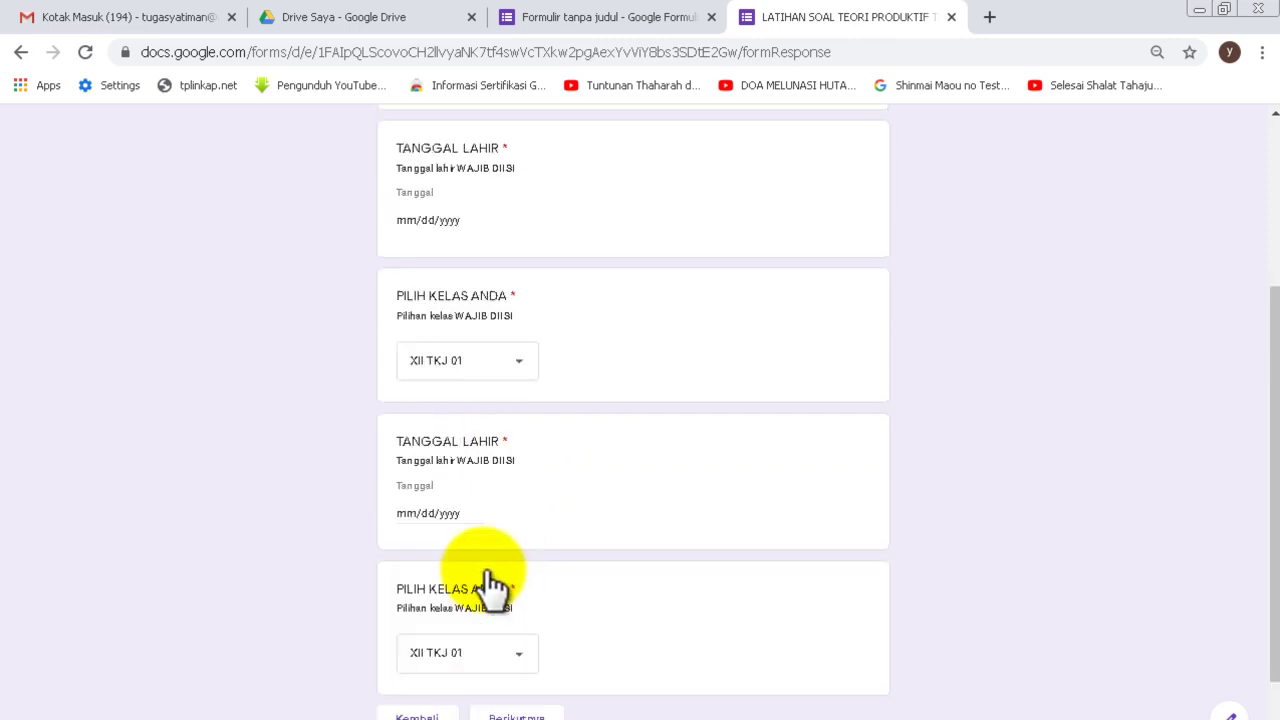
pyautogui.scroll(5, 490, 578)
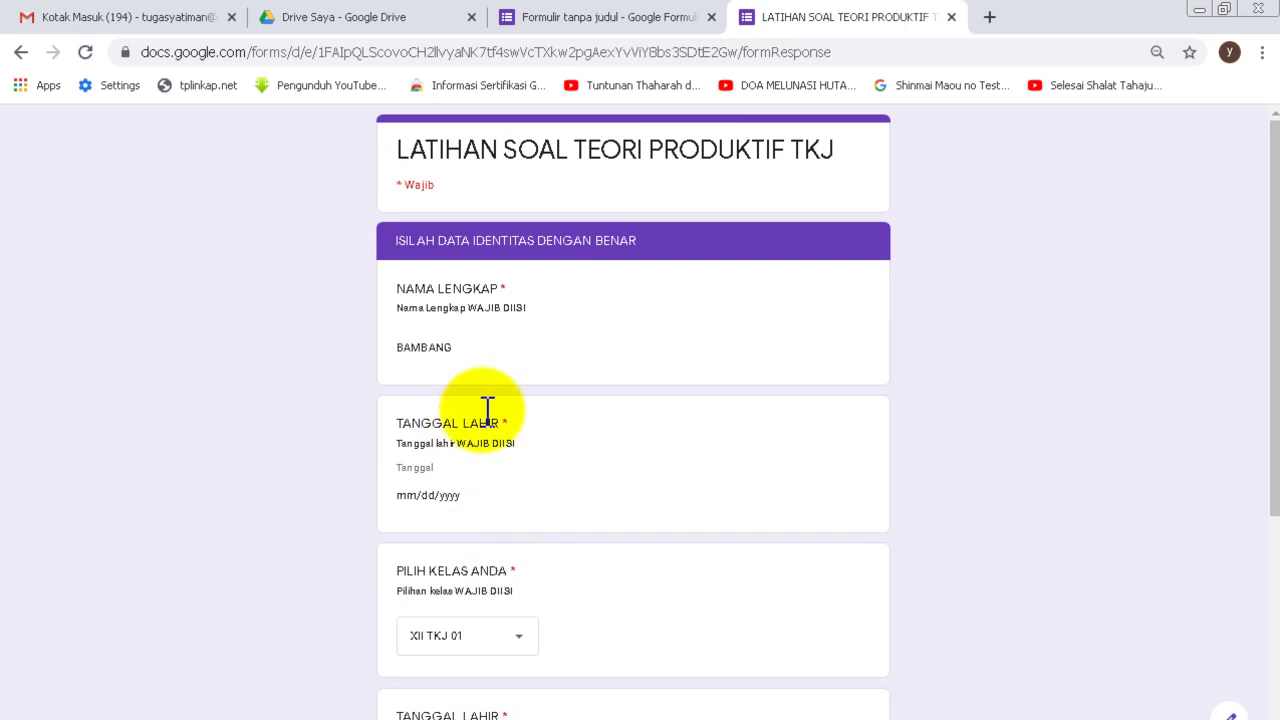
pyautogui.scroll(-3, 491, 494)
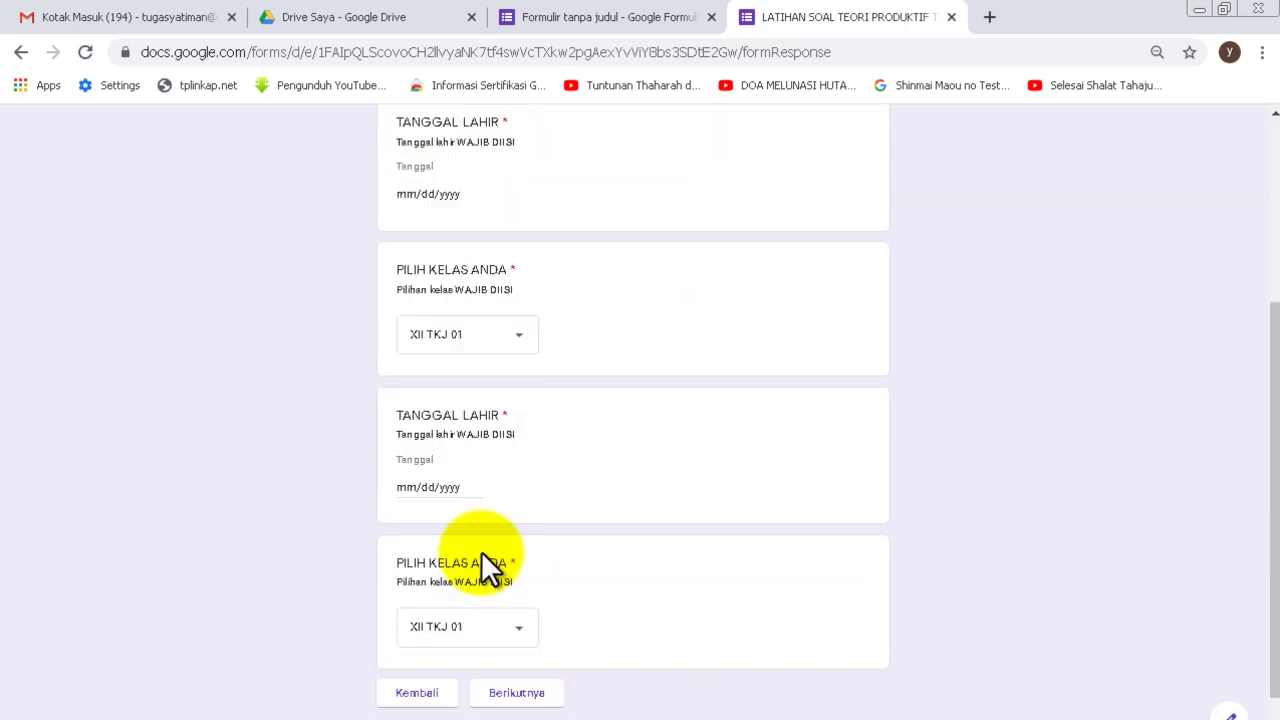
# - Return to the form editor, dismiss the sending options and go to the identity section's repeated questions
pyautogui.click(620, 22)
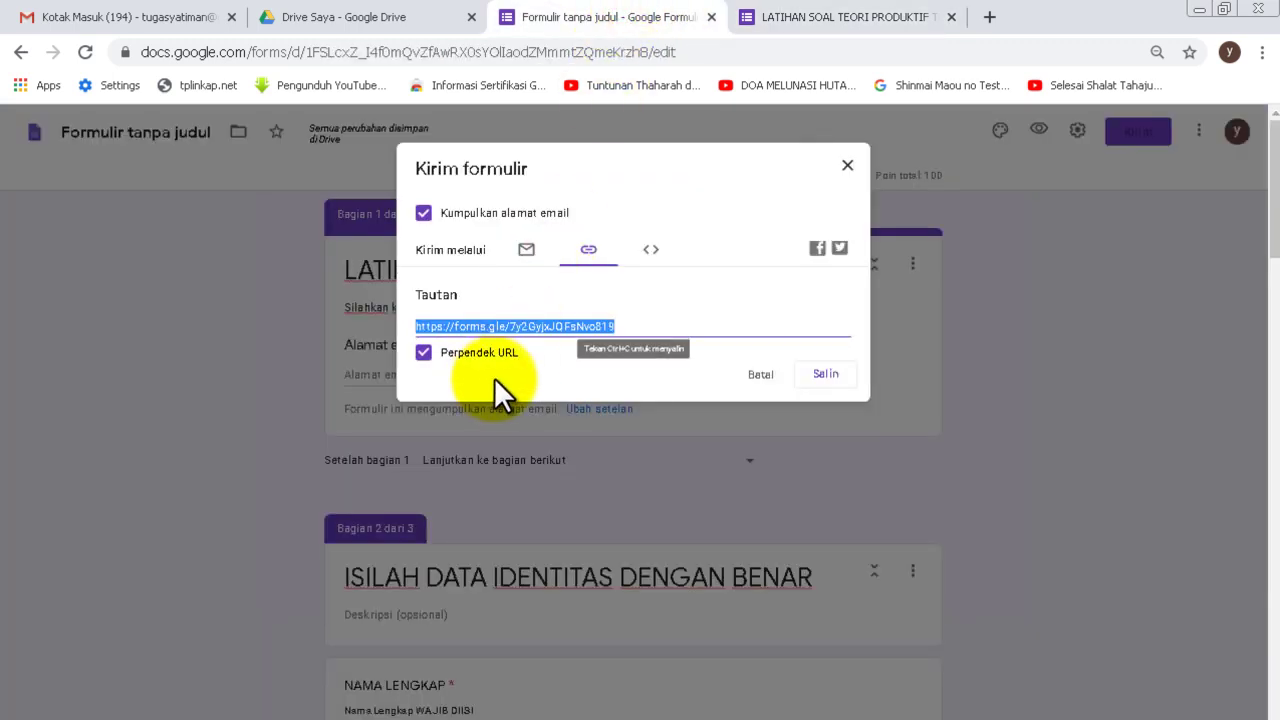
pyautogui.click(768, 373)
pyautogui.scroll(-4, 400, 335)
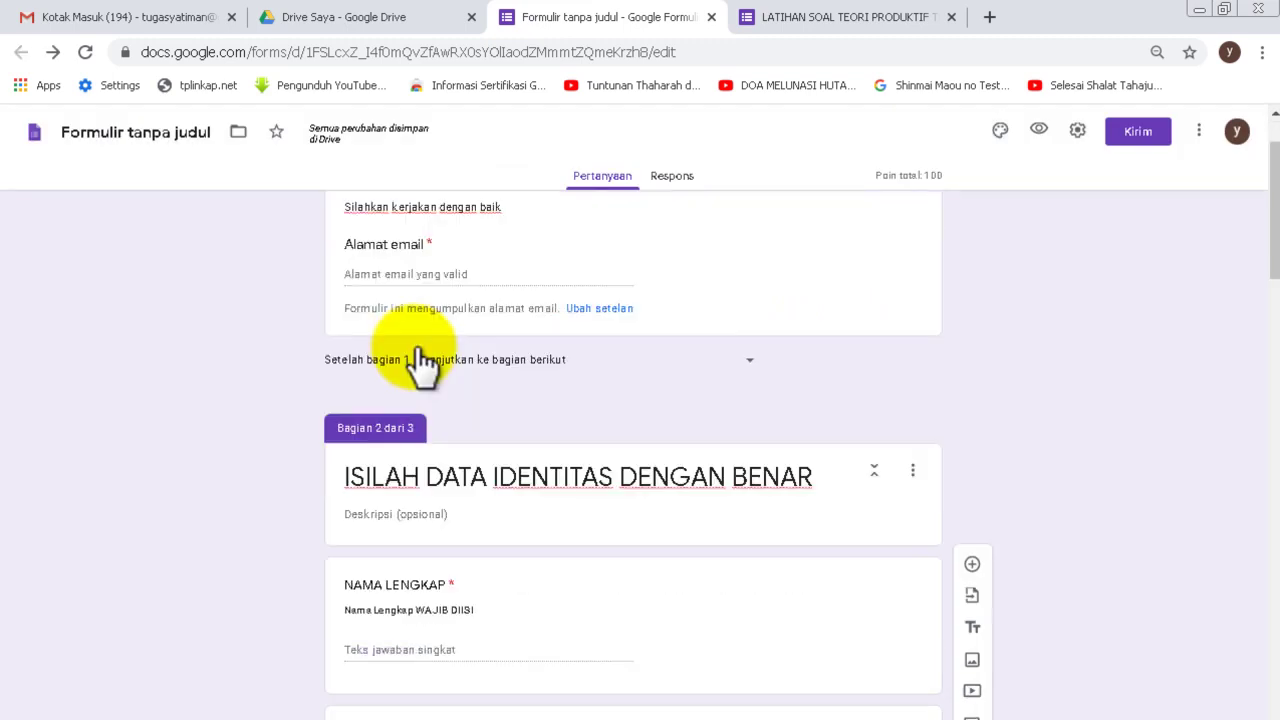
pyautogui.scroll(-1, 434, 376)
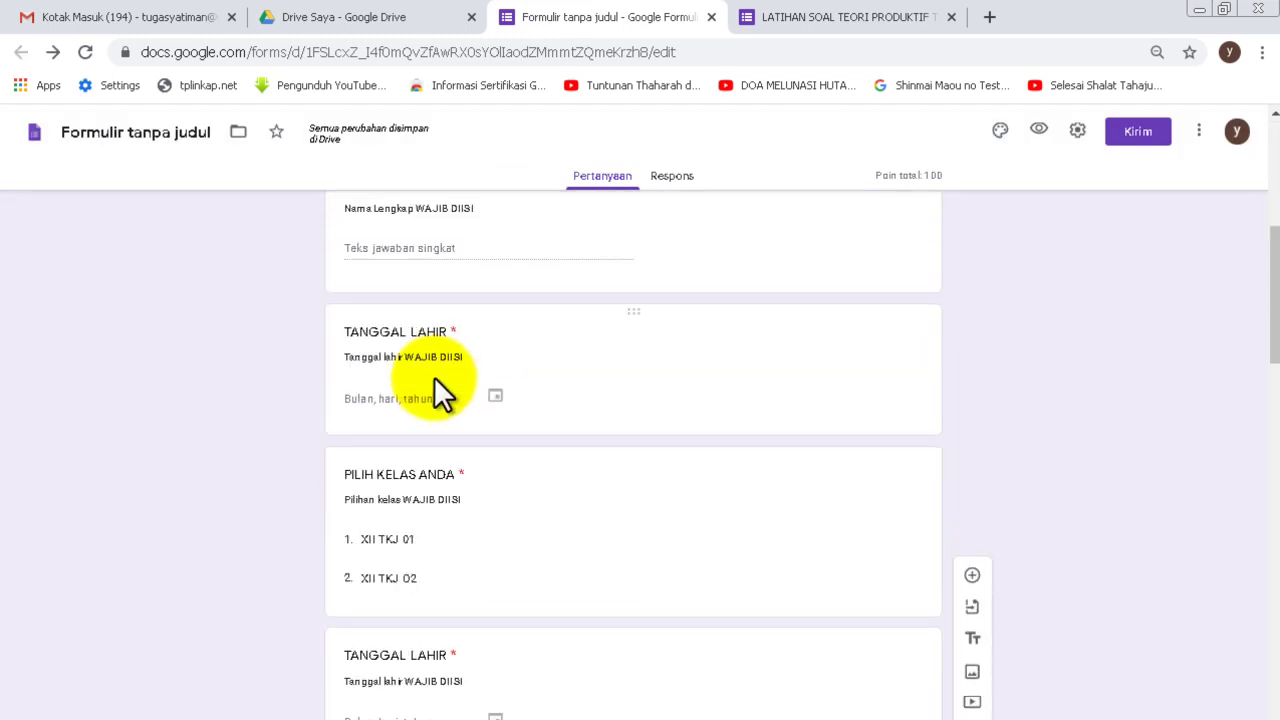
pyautogui.scroll(-2, 434, 376)
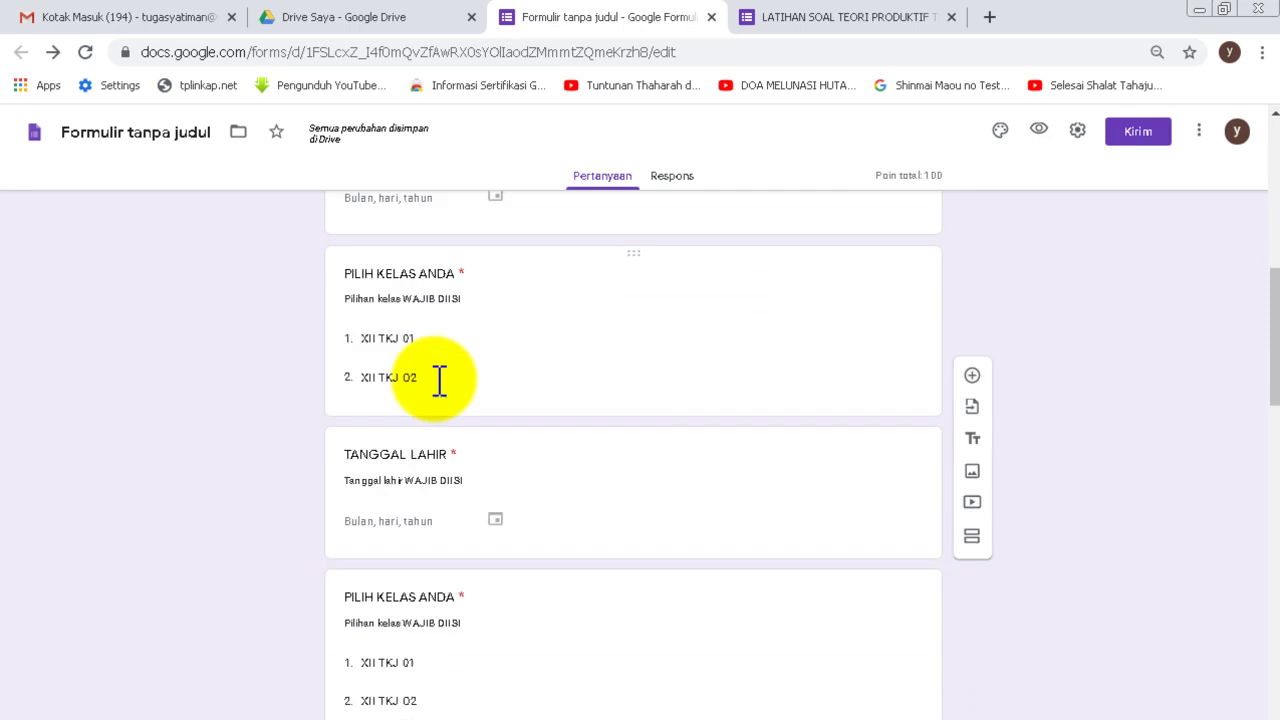
# - Delete the duplicate TANGGAL LAHIR and PILIH KELAS ANDA questions from the end of the identity section
pyautogui.click(503, 464)
pyautogui.scroll(4, 514, 449)
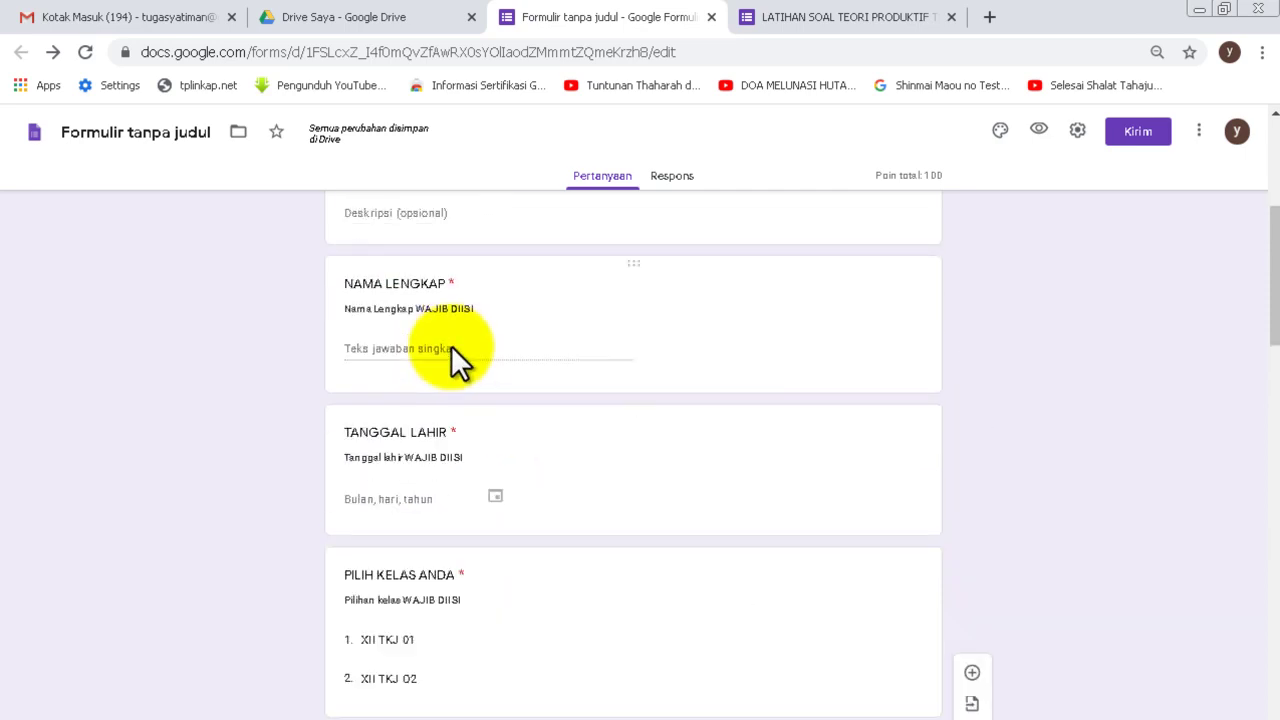
pyautogui.scroll(-2, 457, 357)
pyautogui.scroll(-2, 573, 402)
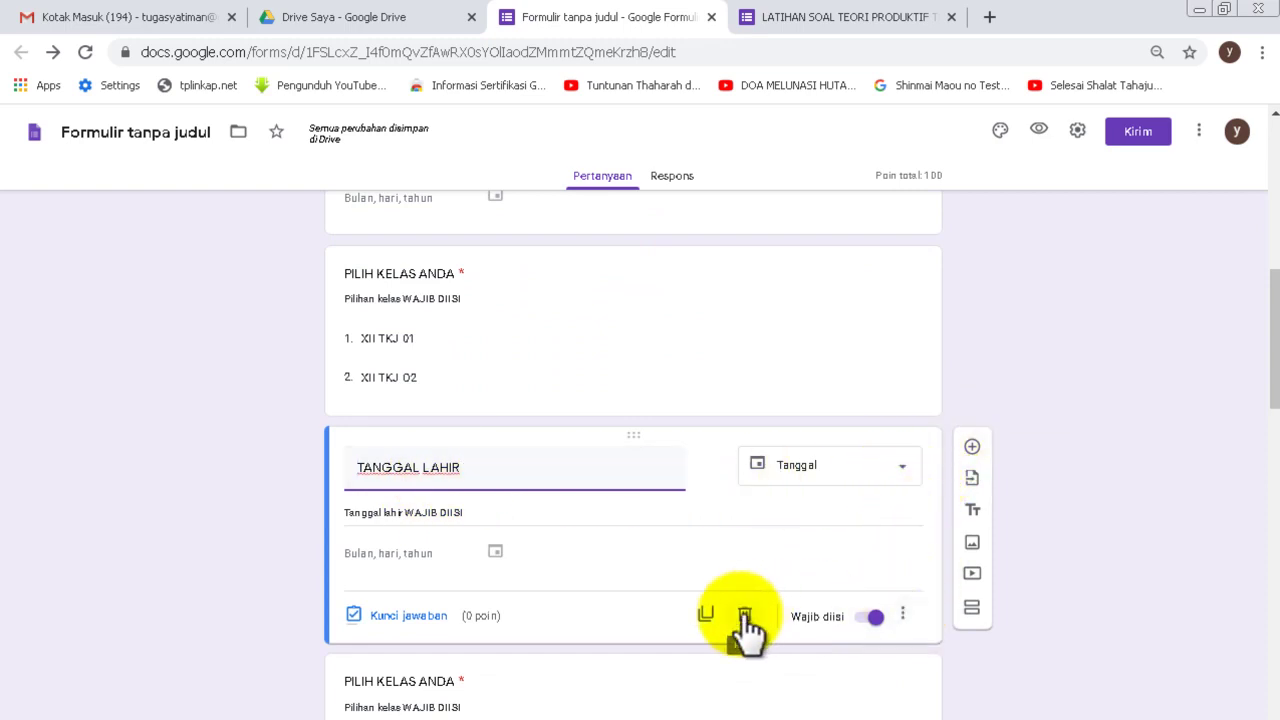
pyautogui.scroll(1, 441, 245)
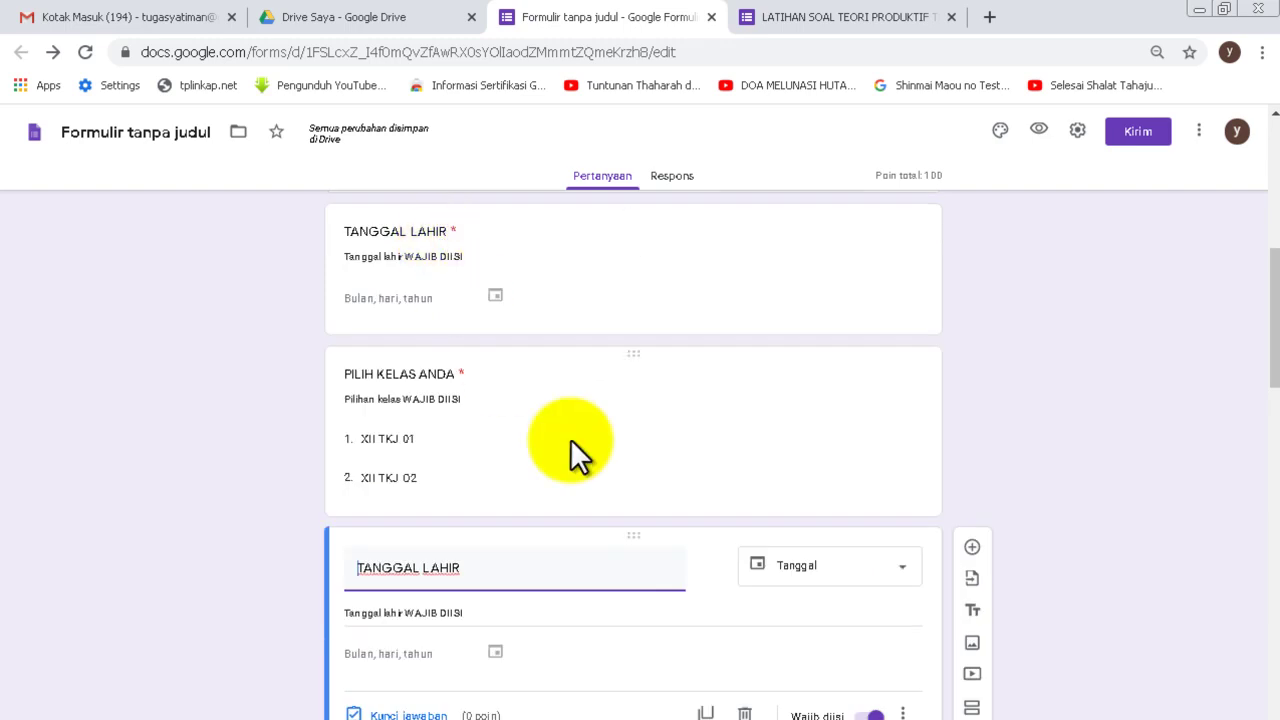
pyautogui.scroll(-3, 575, 447)
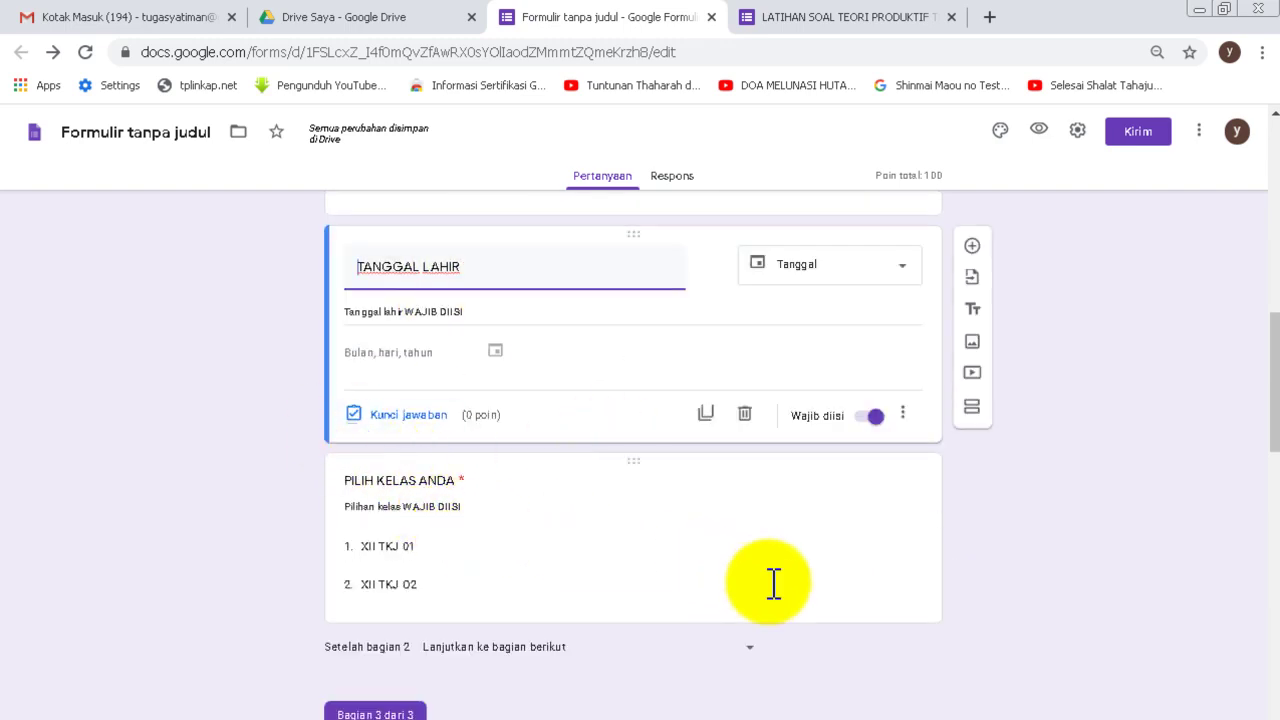
pyautogui.scroll(1, 707, 428)
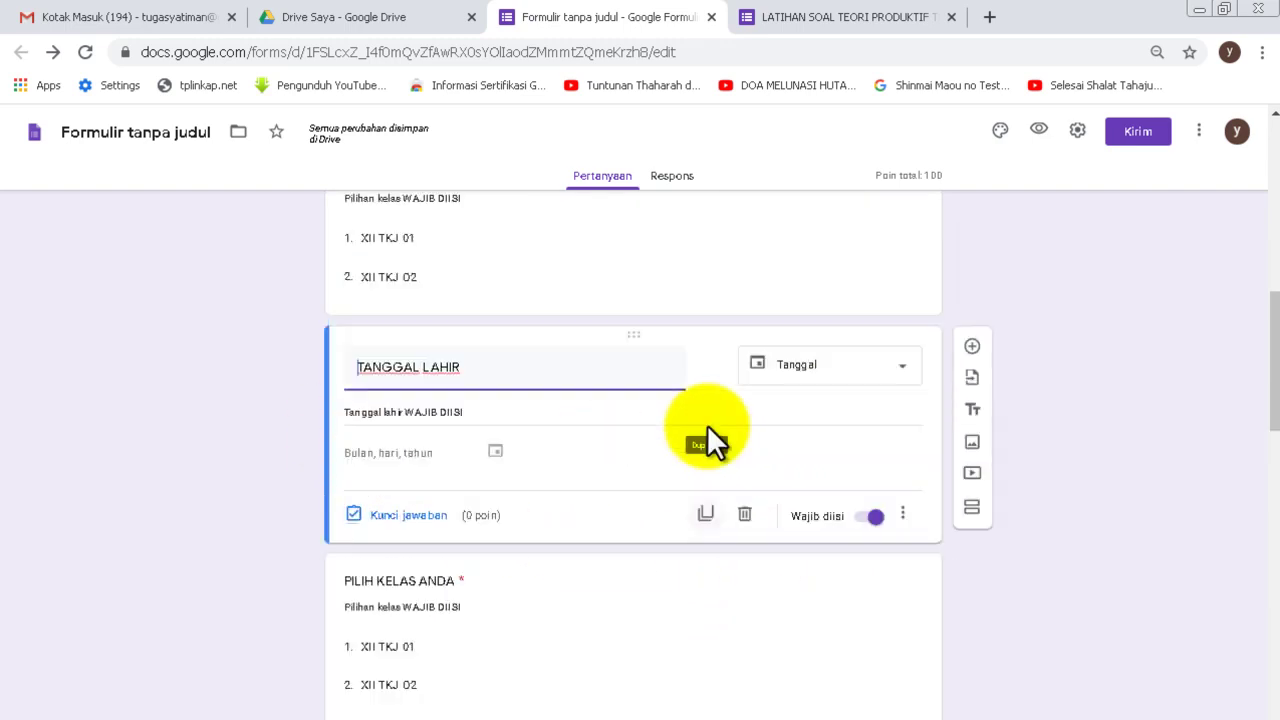
pyautogui.click(757, 513)
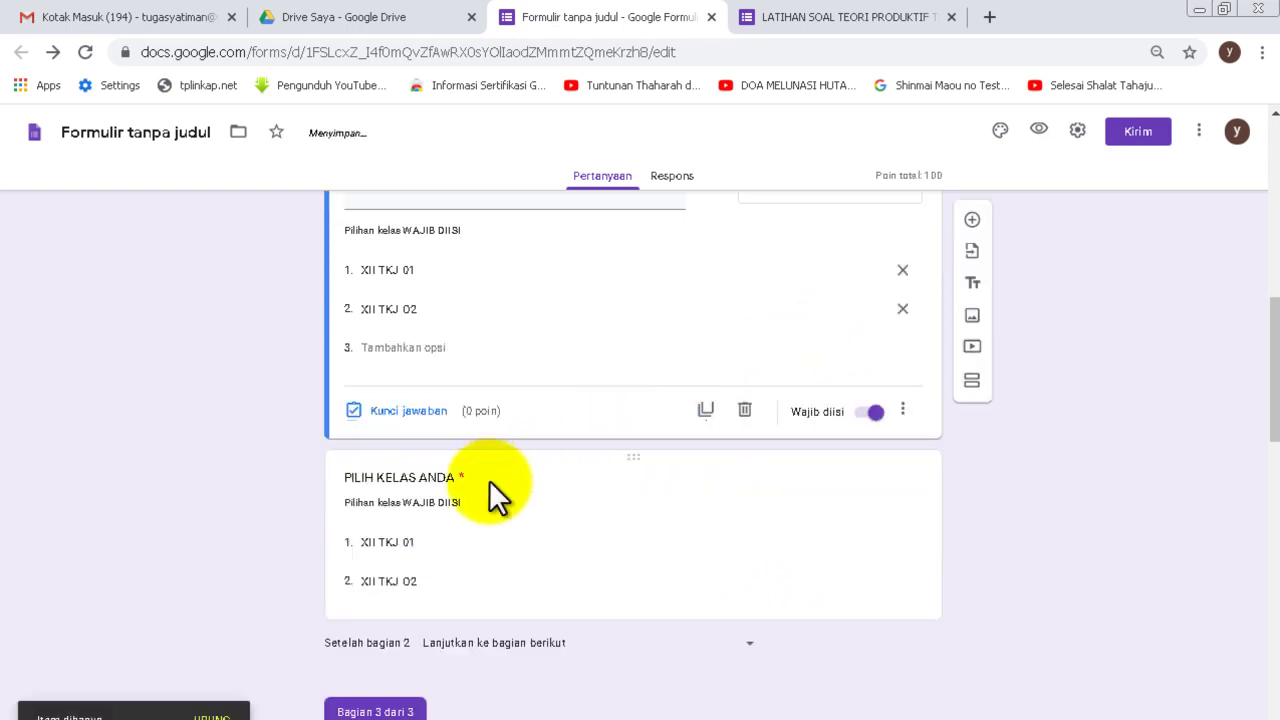
pyautogui.click(702, 575)
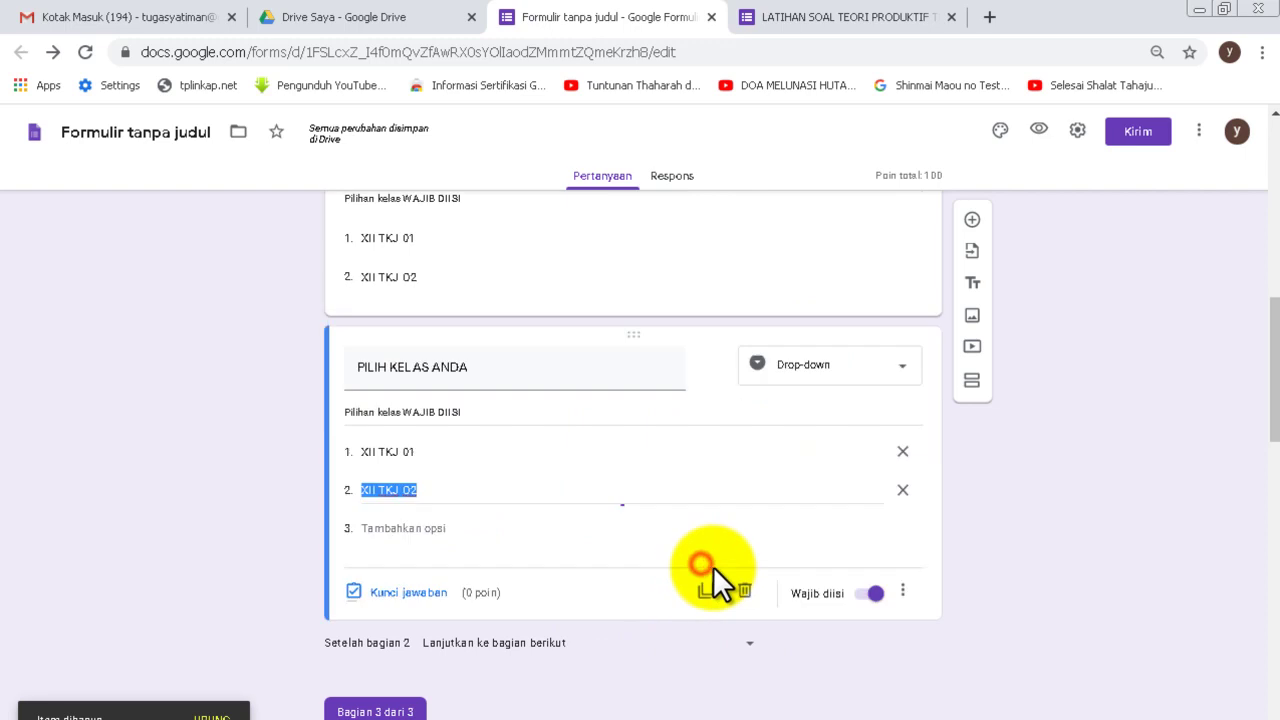
pyautogui.click(749, 590)
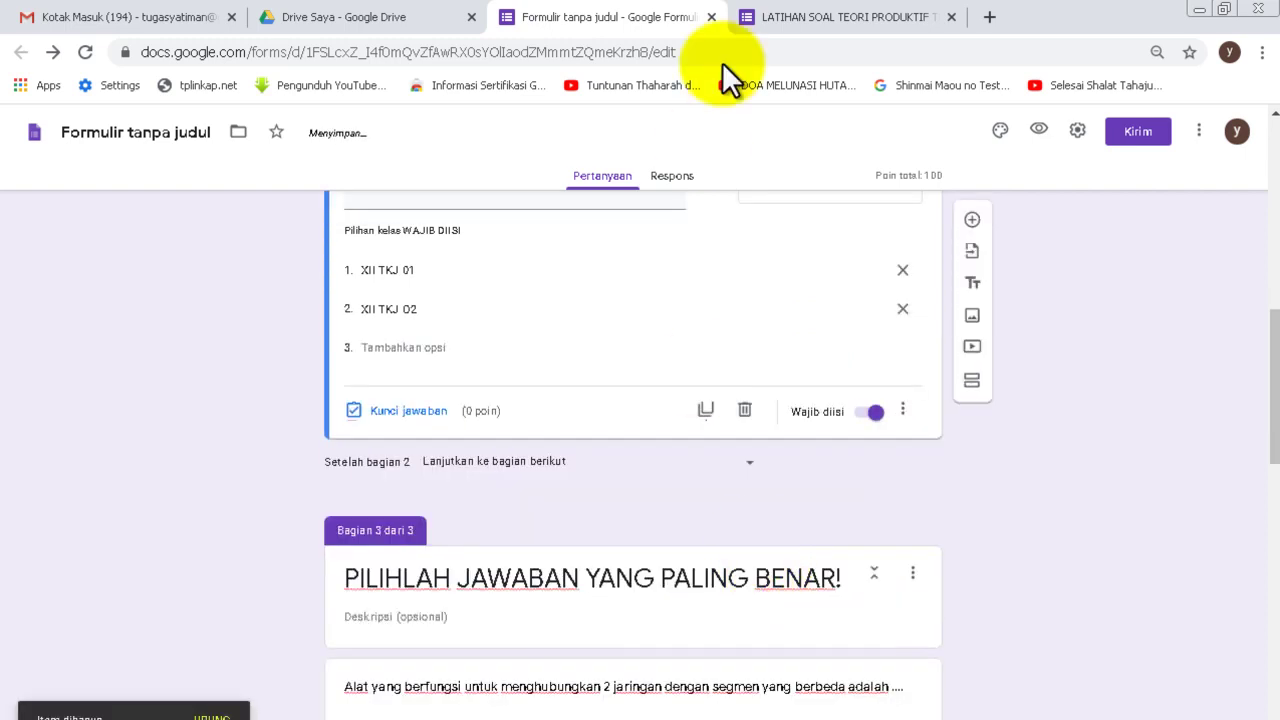
# - Go back to the respondent's view of the quiz and reload it, discarding the answers already entered
pyautogui.click(795, 20)
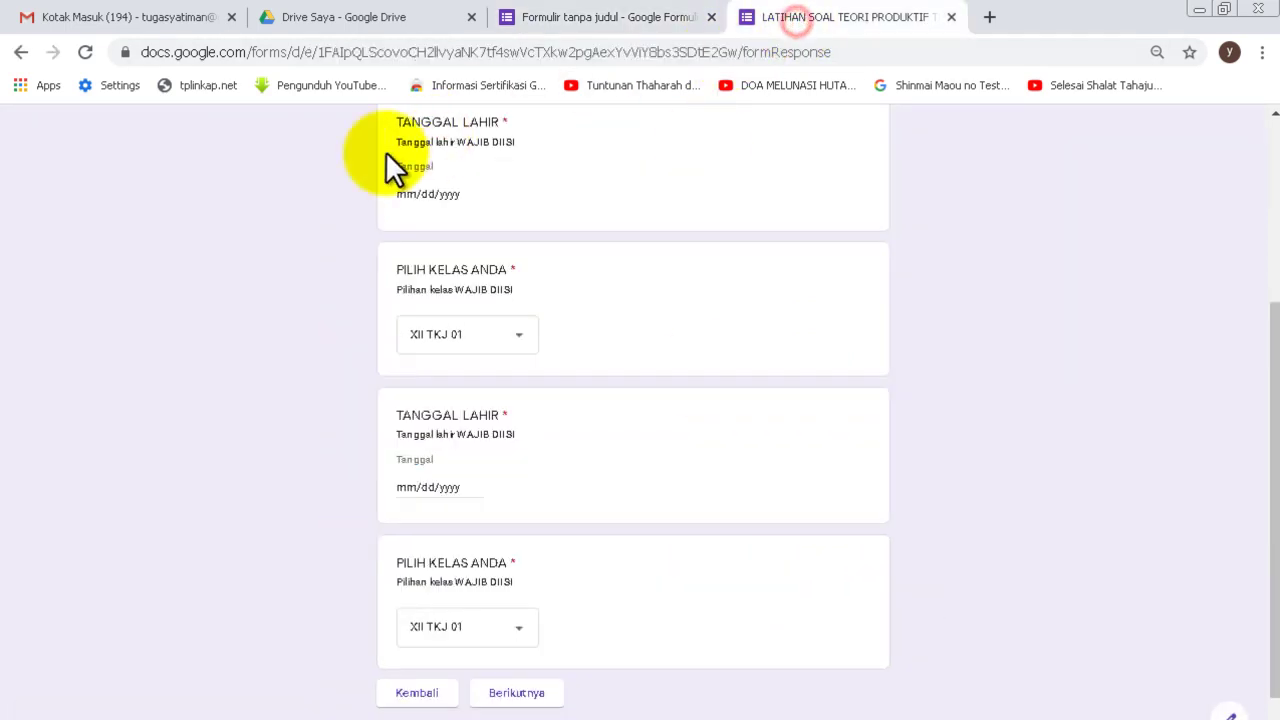
pyautogui.click(85, 53)
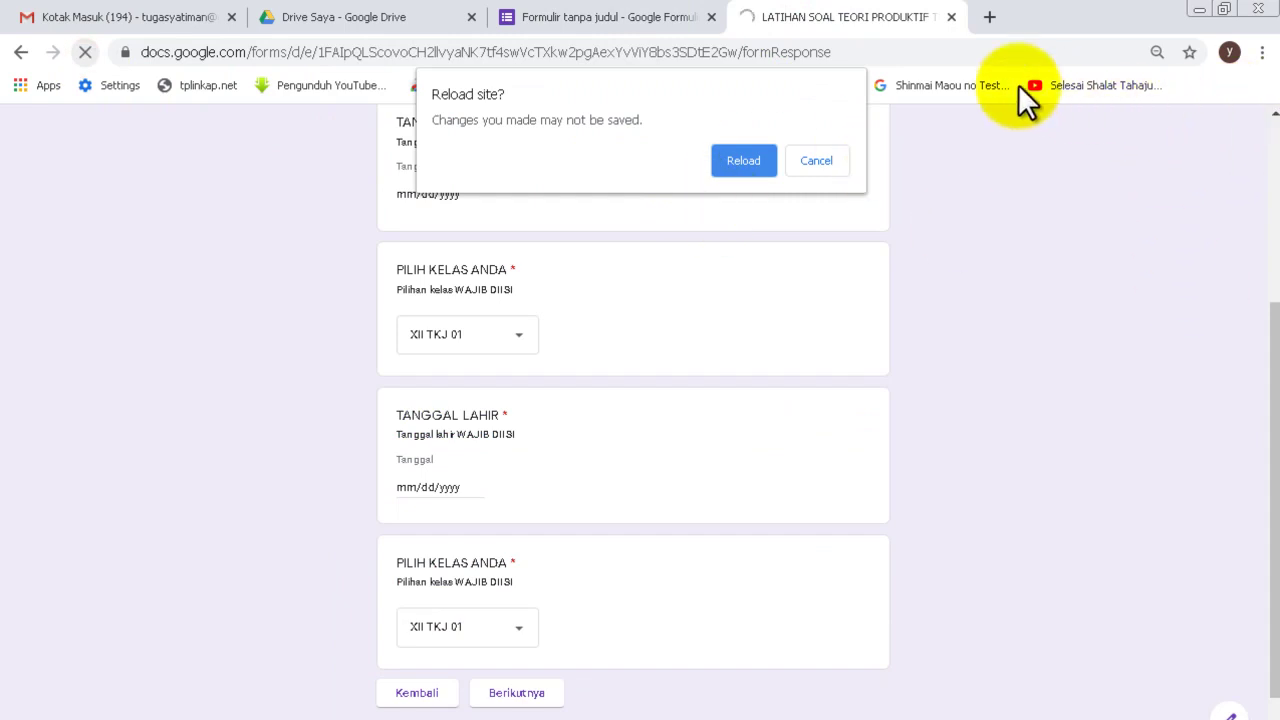
pyautogui.click(757, 164)
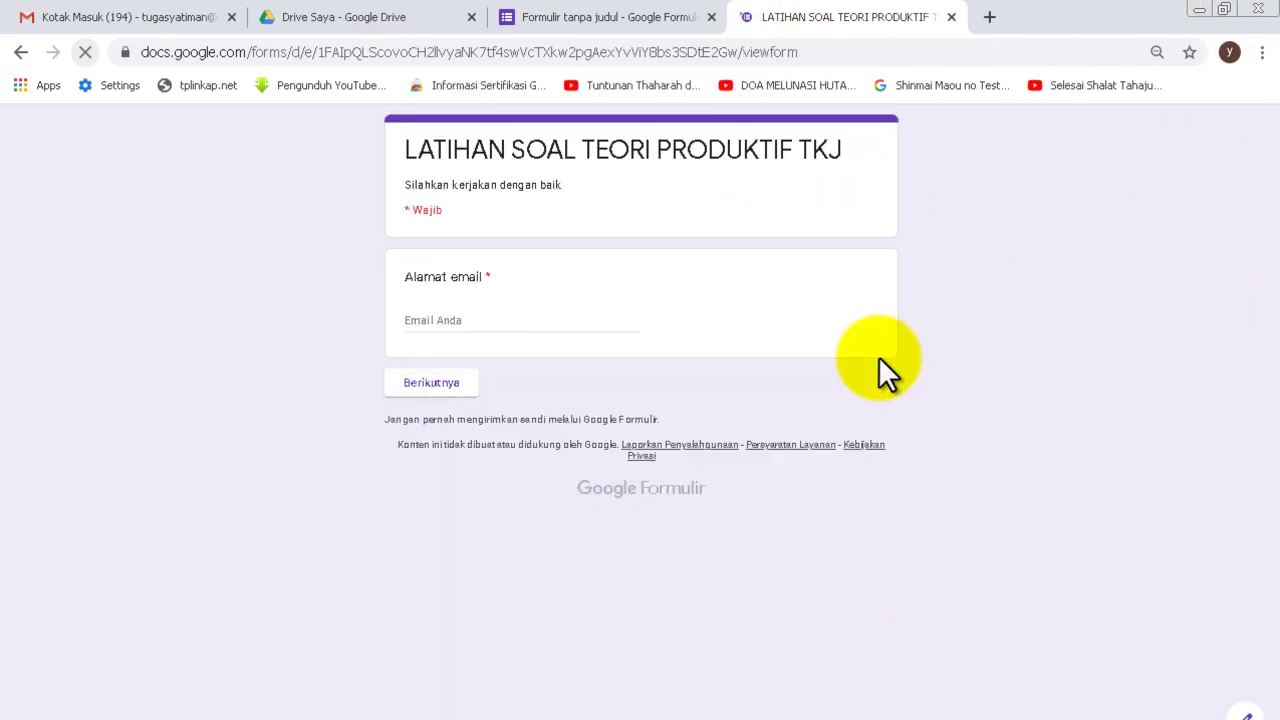
# - Enter the respondent's e-mail address from a saved suggestion and proceed to the identity section
pyautogui.click(467, 321)
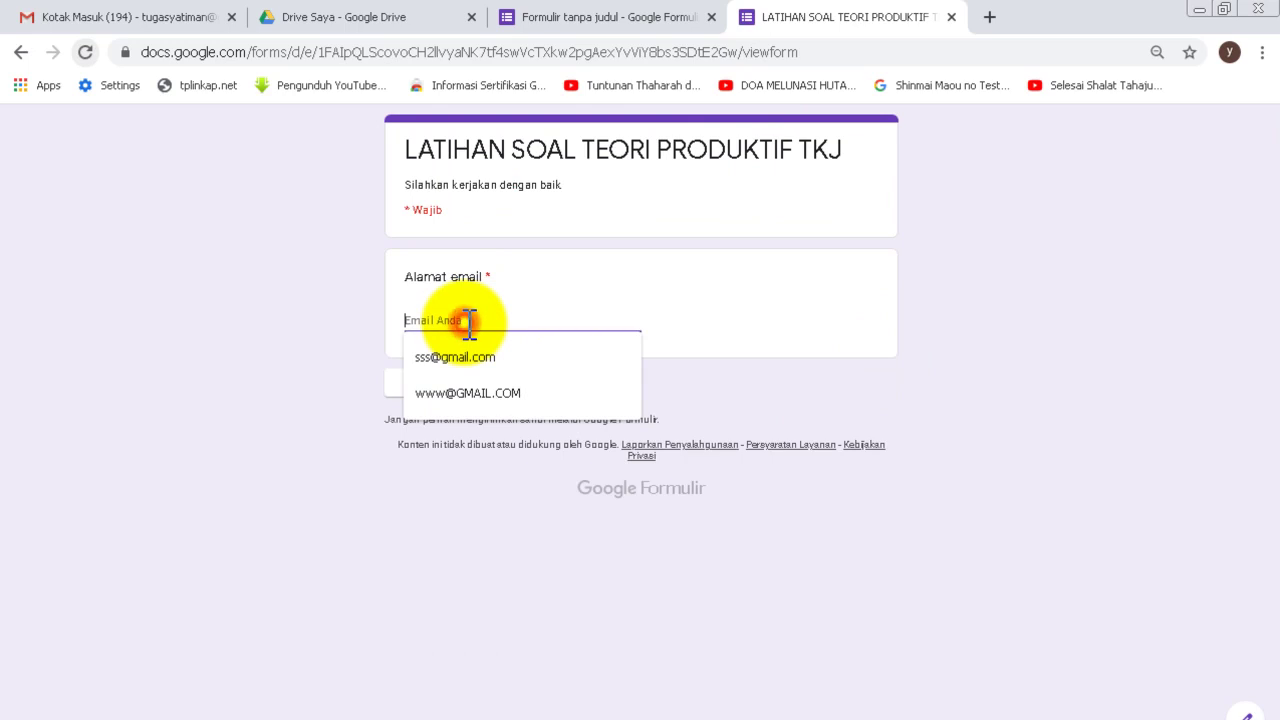
pyautogui.click(466, 392)
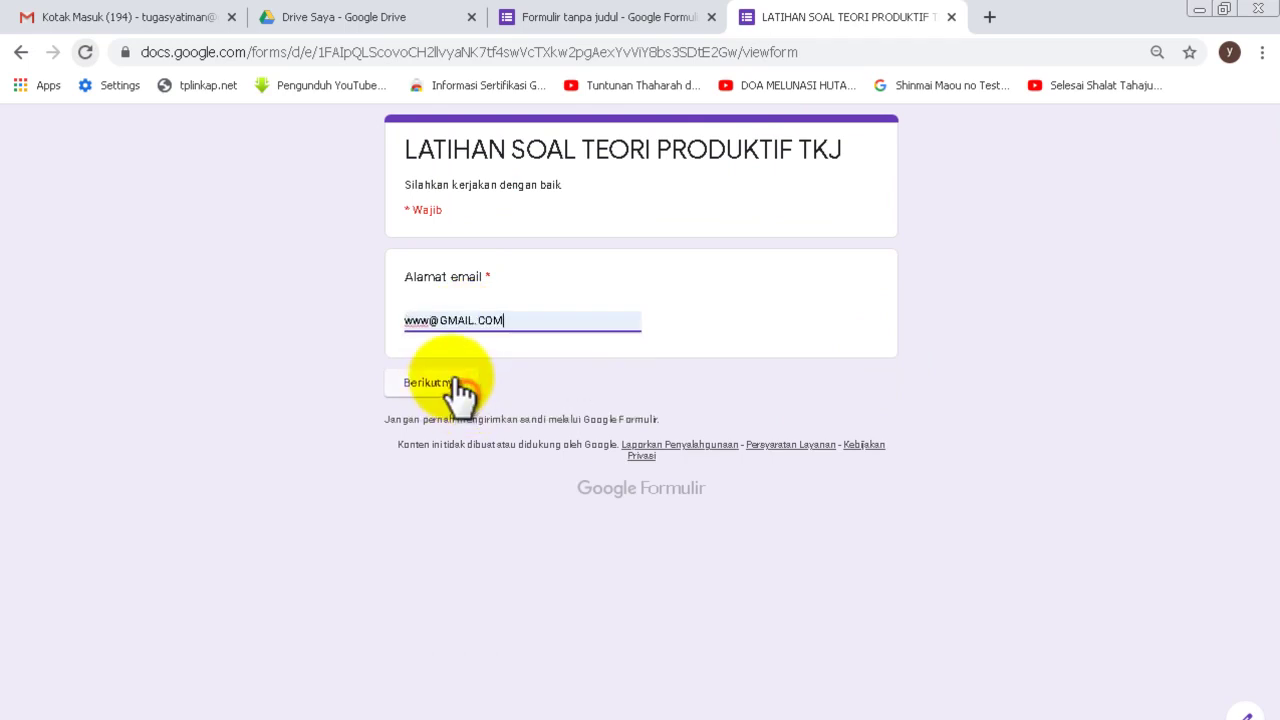
pyautogui.click(451, 380)
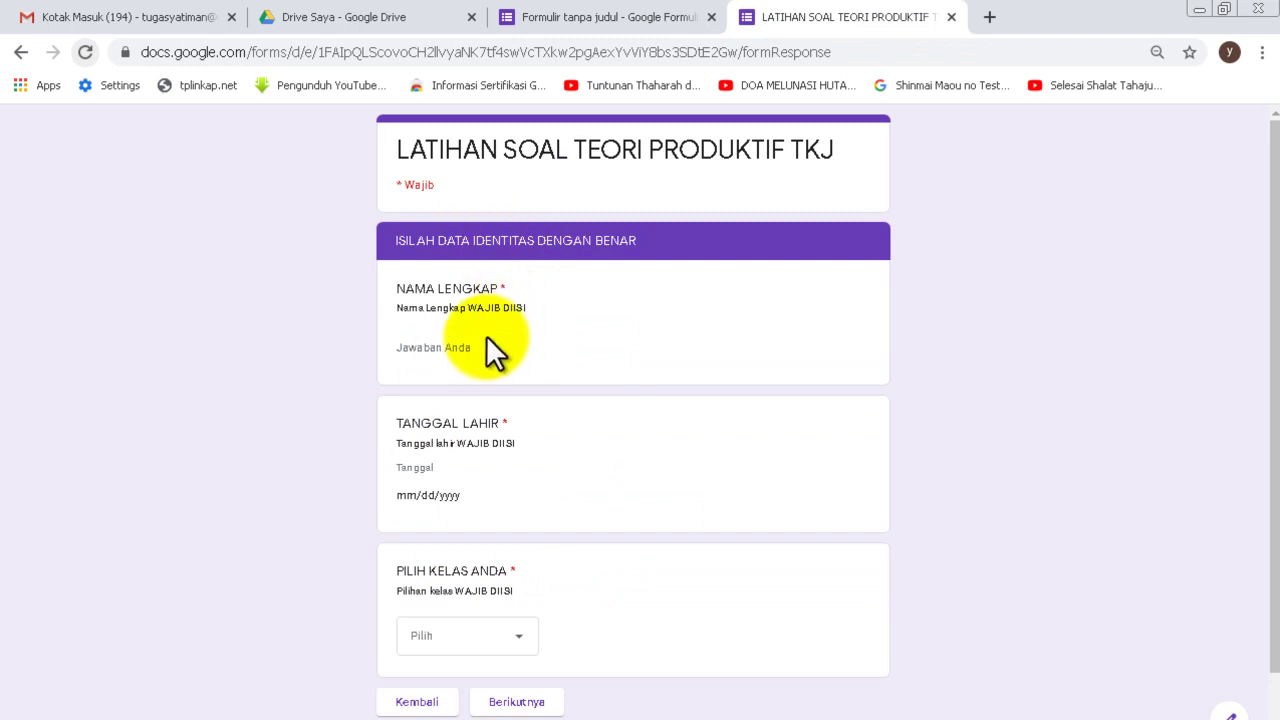
# - Enter the respondent's full name, select class XII TKJ 01 and try to continue to the quiz questions
pyautogui.click(459, 347)
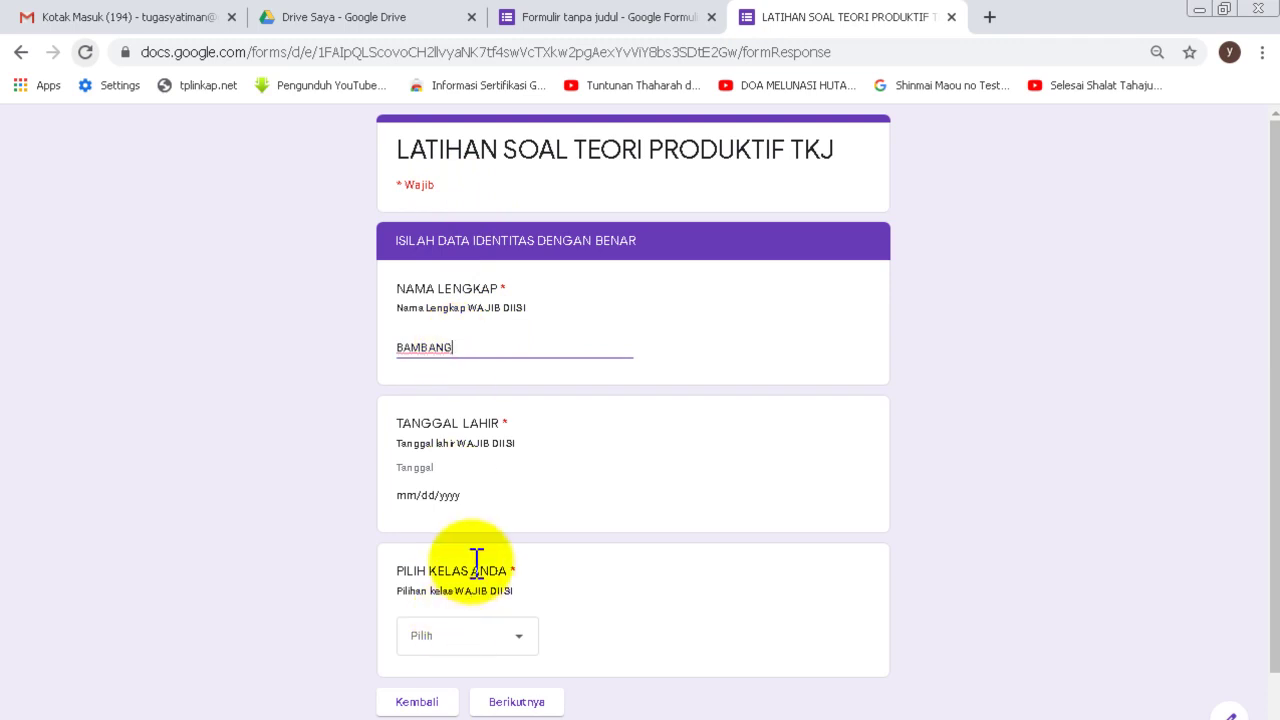
pyautogui.scroll(-1, 512, 510)
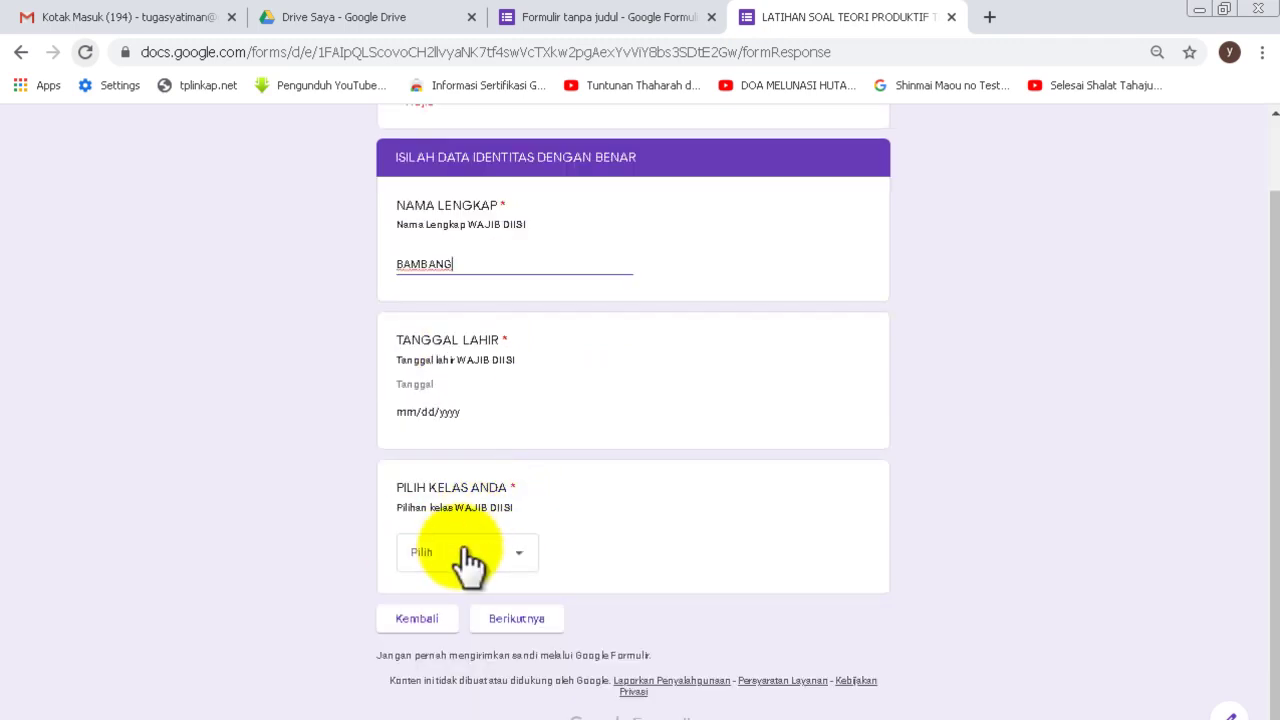
pyautogui.click(470, 552)
pyautogui.click(452, 604)
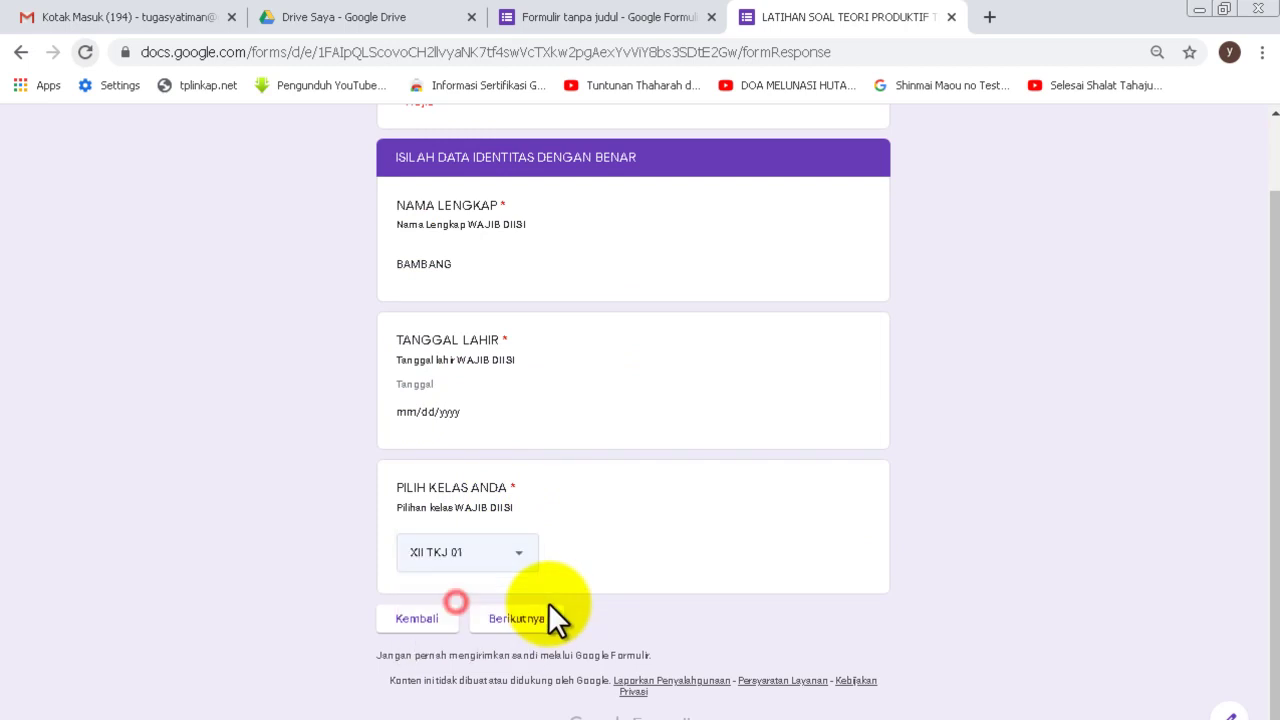
pyautogui.click(514, 620)
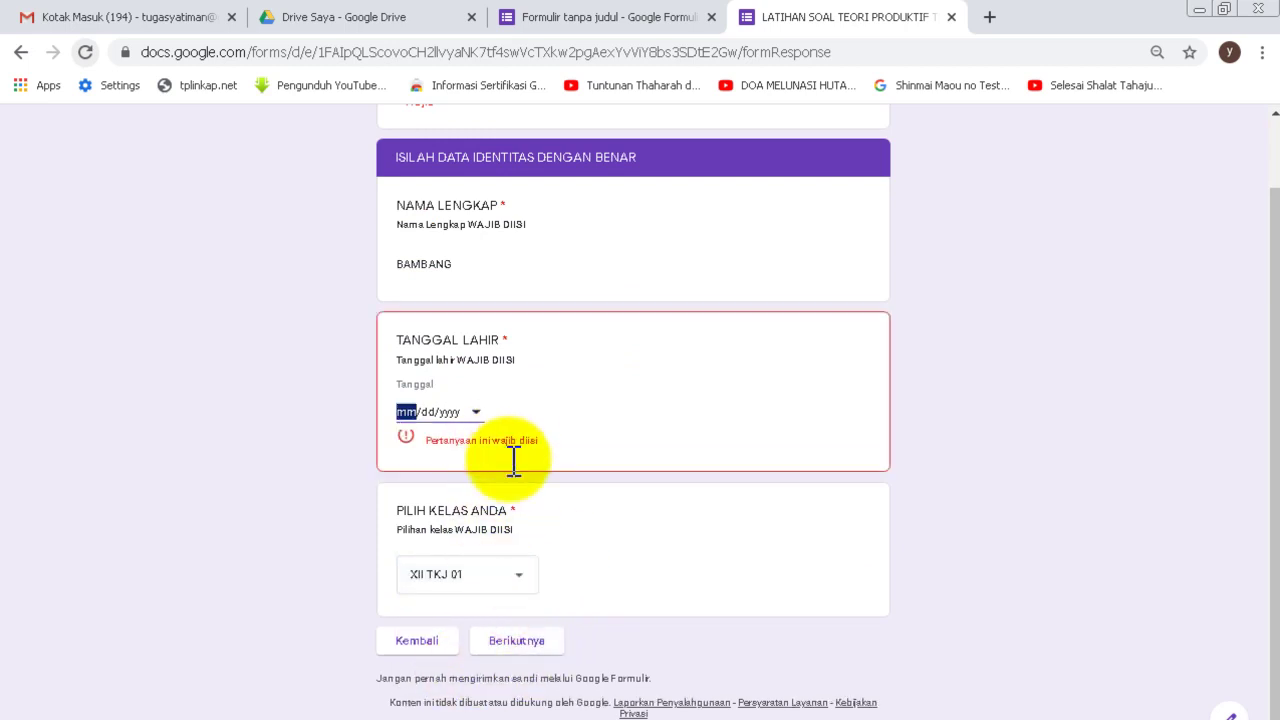
# - Pick the respondent's date of birth from the calendar and continue to the next section
pyautogui.click(478, 412)
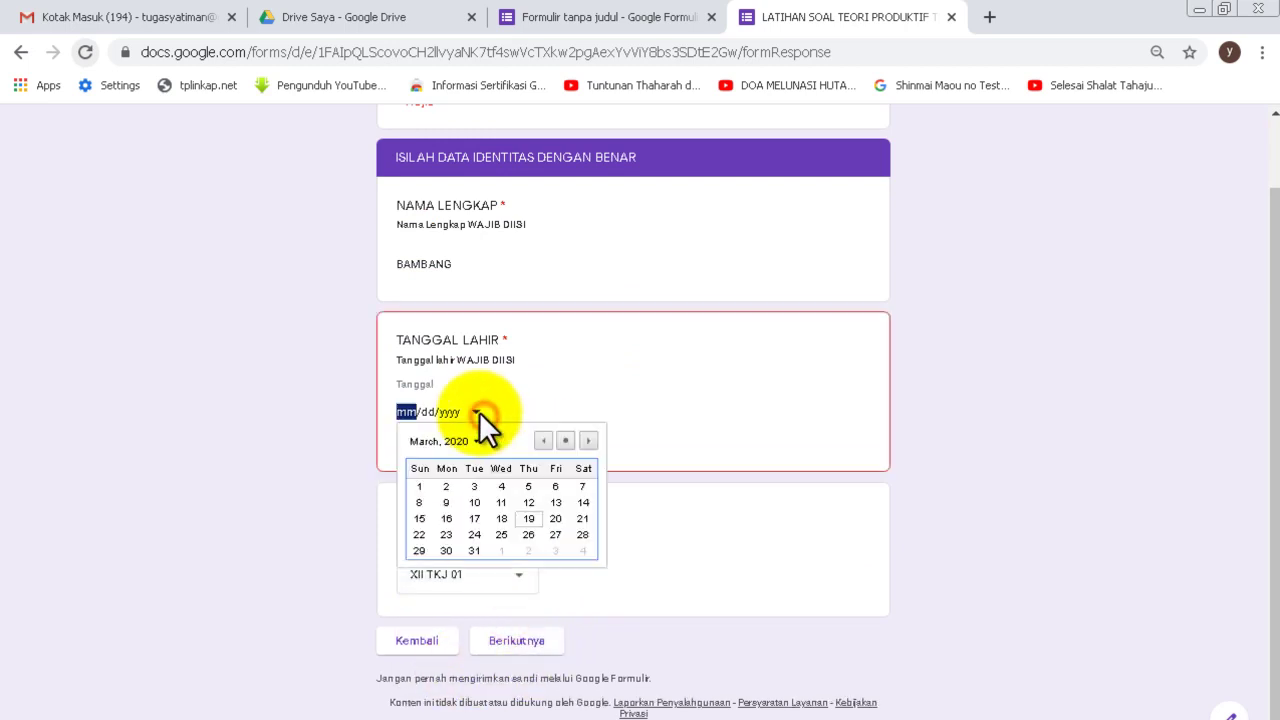
pyautogui.click(500, 534)
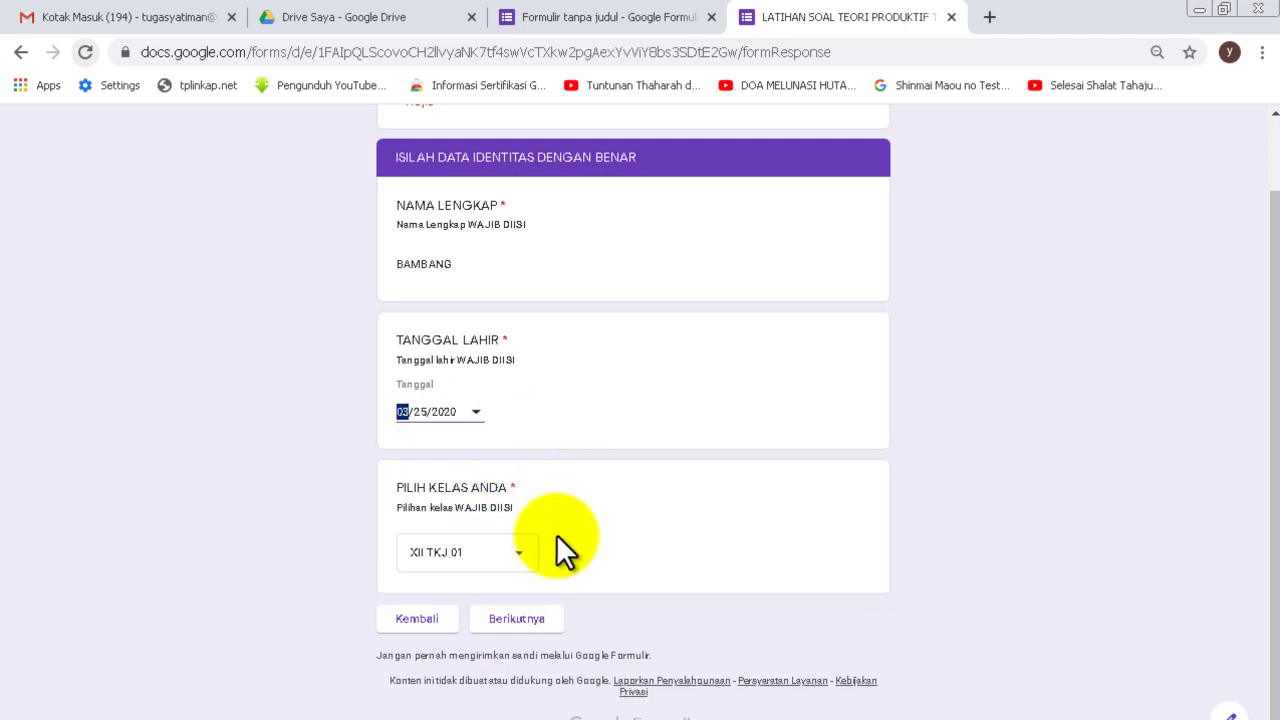
pyautogui.click(519, 619)
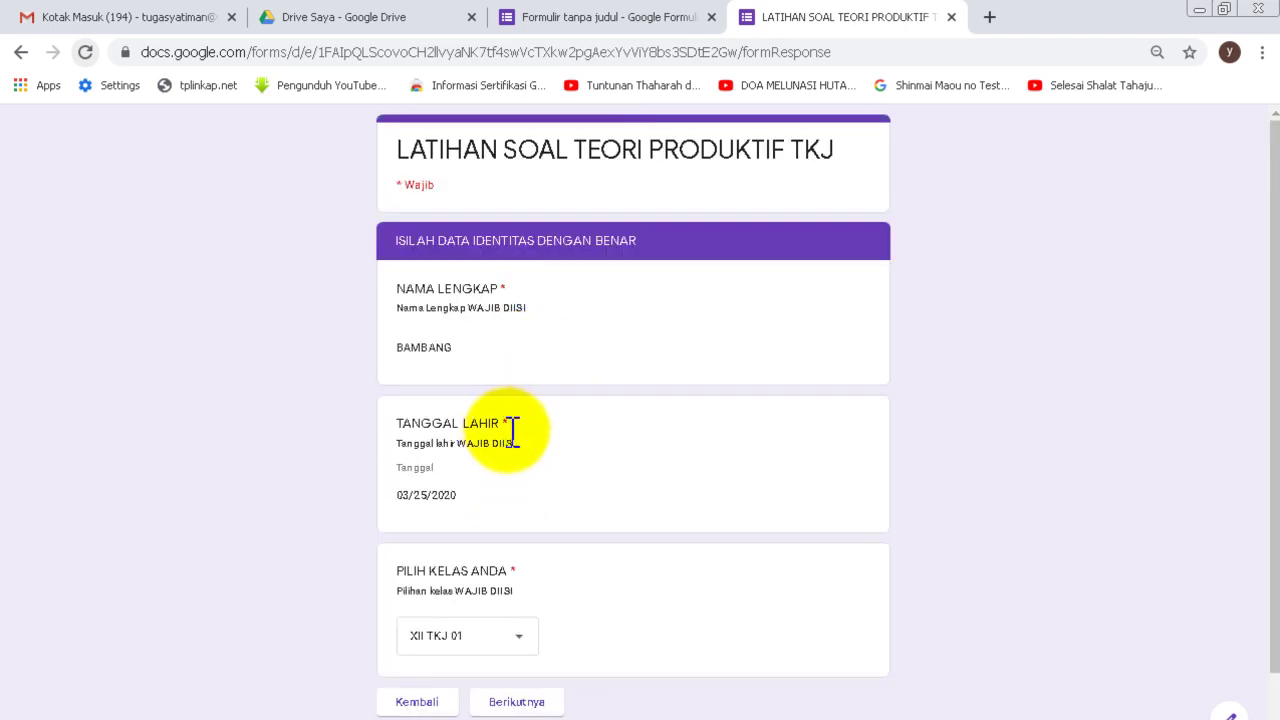
# - Continue to the quiz questions and answer the first three with Switch, Mengatur dan mengontrol lalu lintas jaringan, and Data Link Layer
pyautogui.scroll(-2, 515, 440)
pyautogui.click(517, 620)
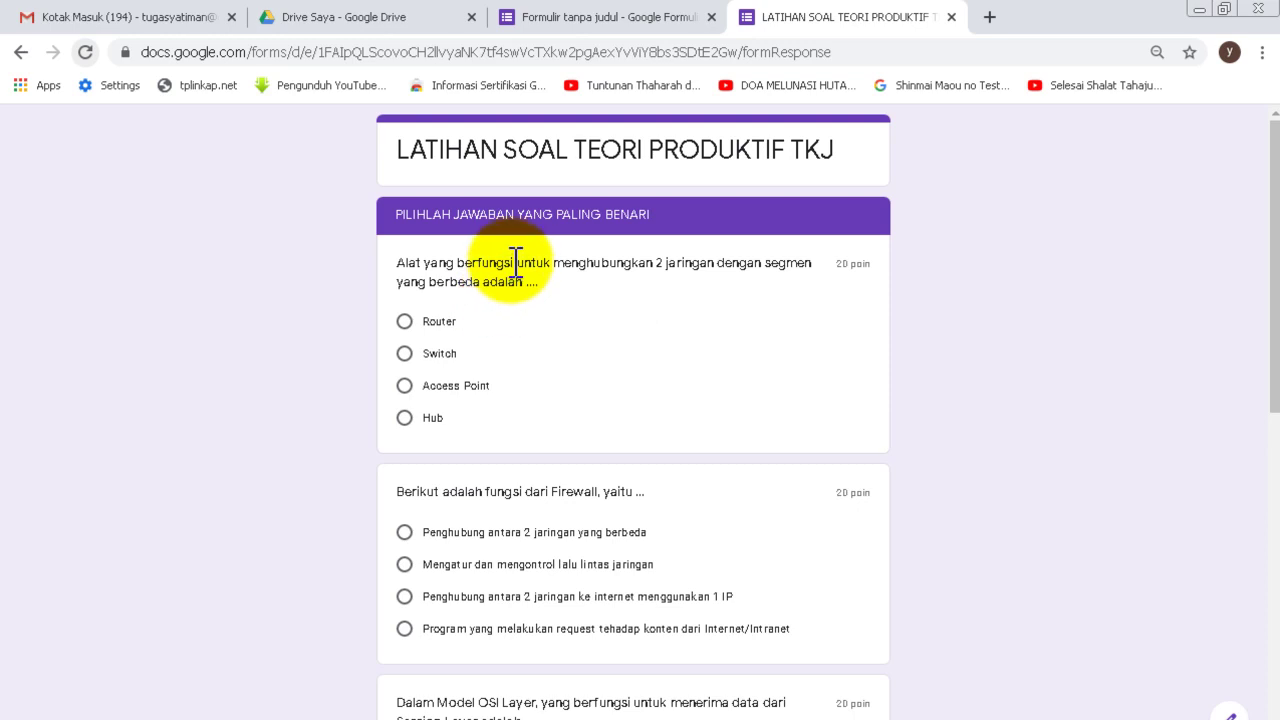
pyautogui.click(443, 355)
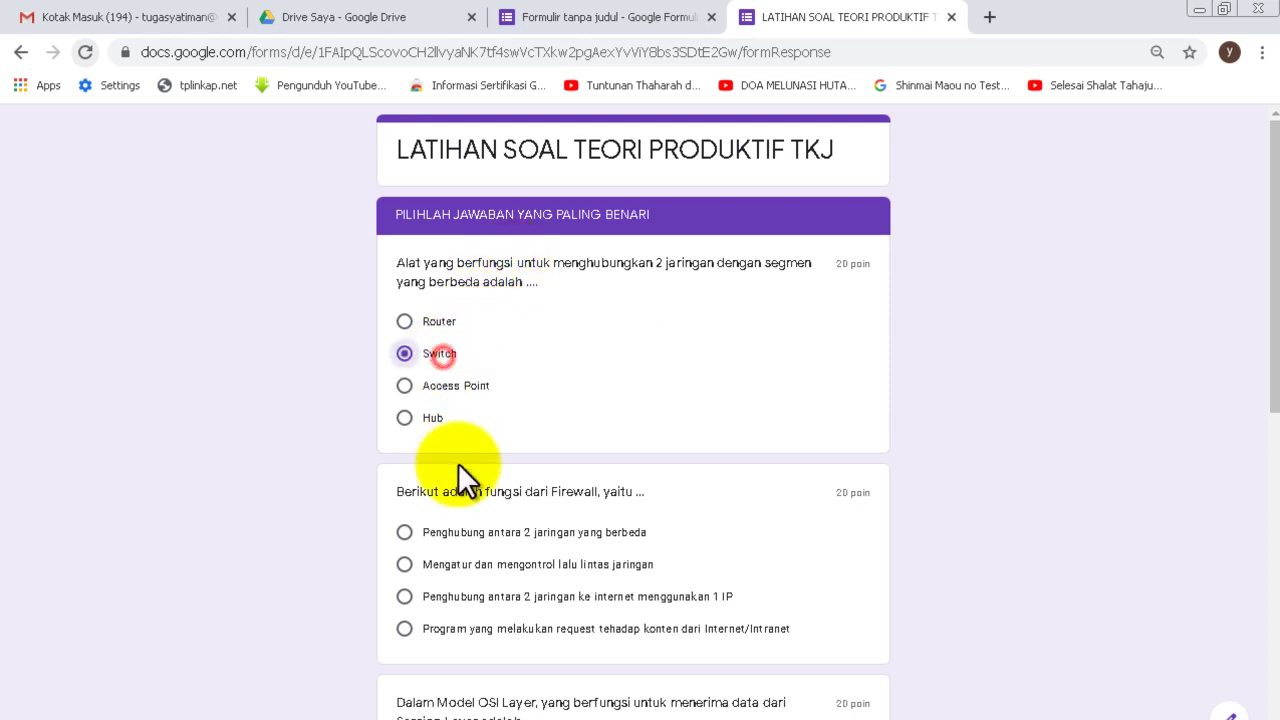
pyautogui.click(457, 563)
pyautogui.scroll(-2, 463, 584)
pyautogui.click(463, 594)
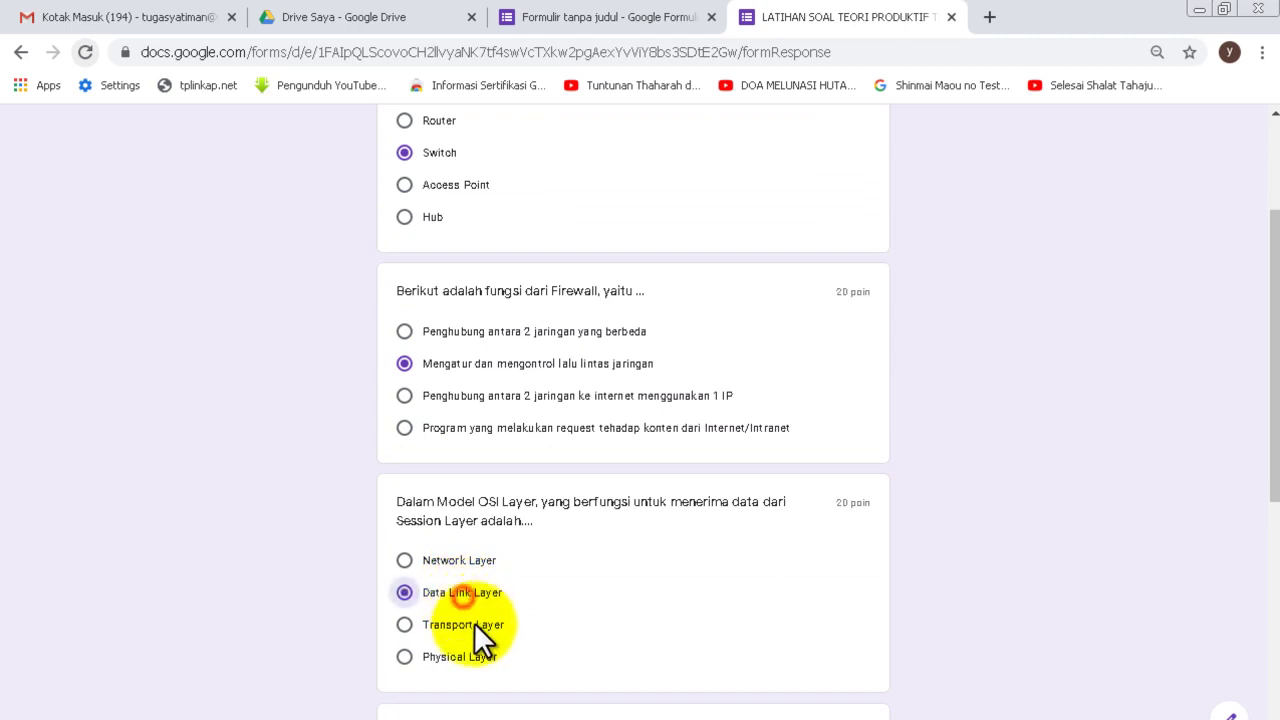
# - Answer the IP class B subnet mask question with 255.255.0.0 and the topology question with Topologi Star, and submit the quiz
pyautogui.scroll(-2, 460, 625)
pyautogui.click(443, 605)
pyautogui.scroll(-3, 530, 635)
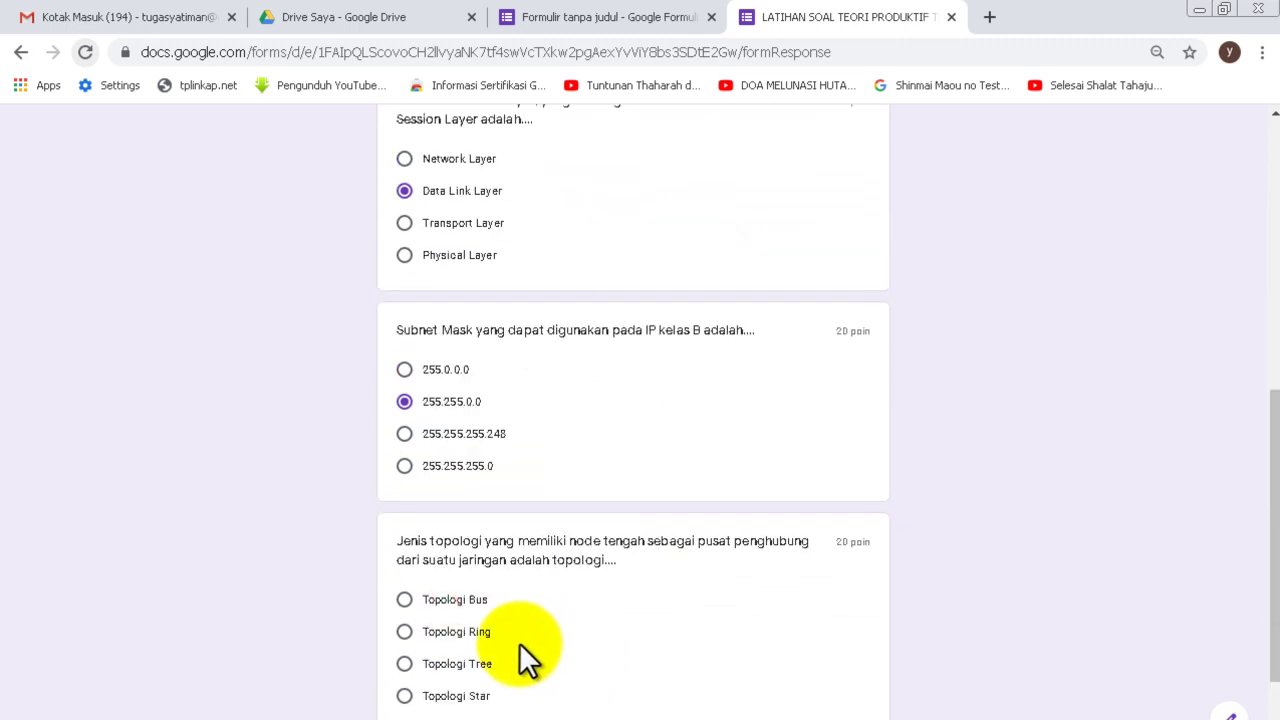
pyautogui.click(405, 560)
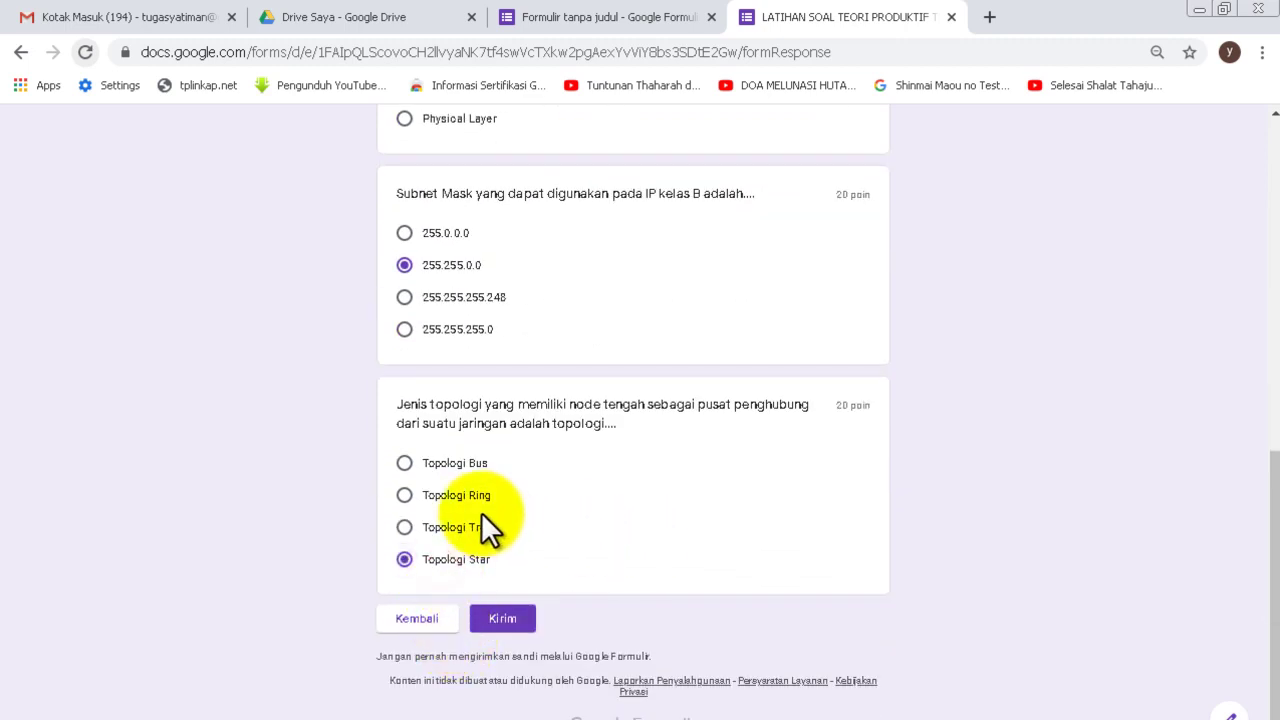
pyautogui.click(503, 620)
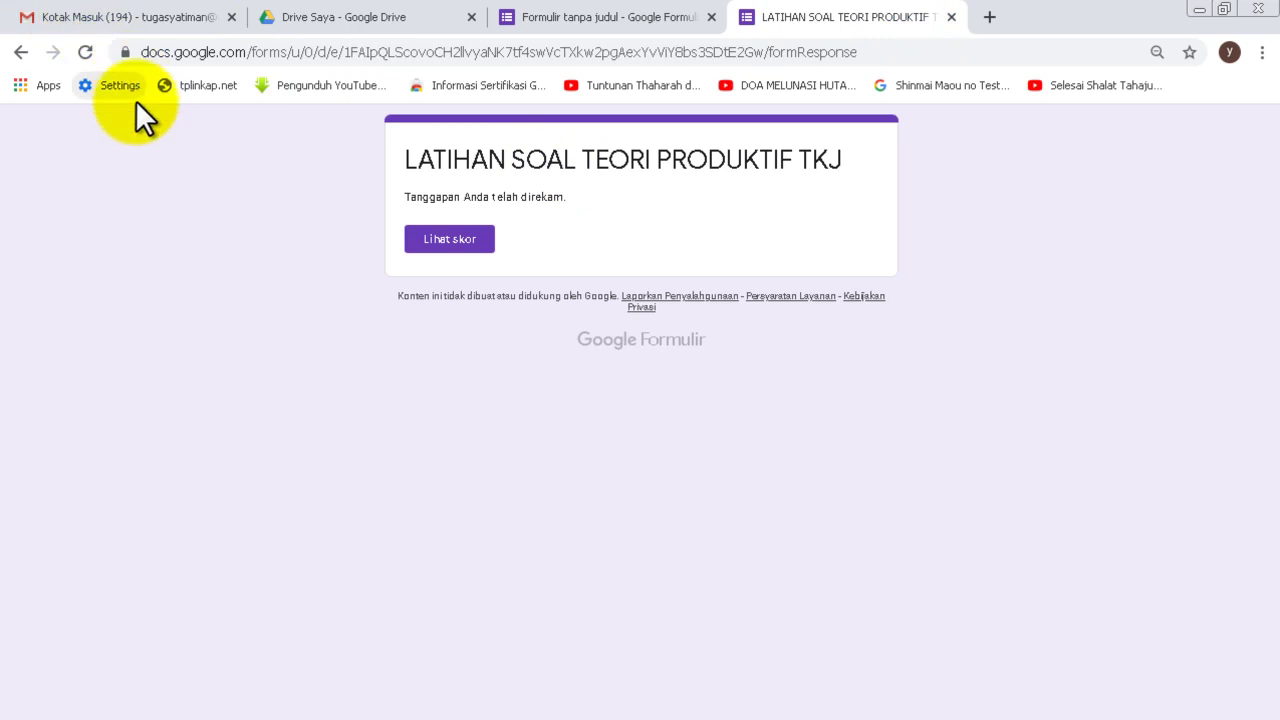
# - Open the submitted quiz's score page and examine the total score and the points given for each answer
pyautogui.click(430, 245)
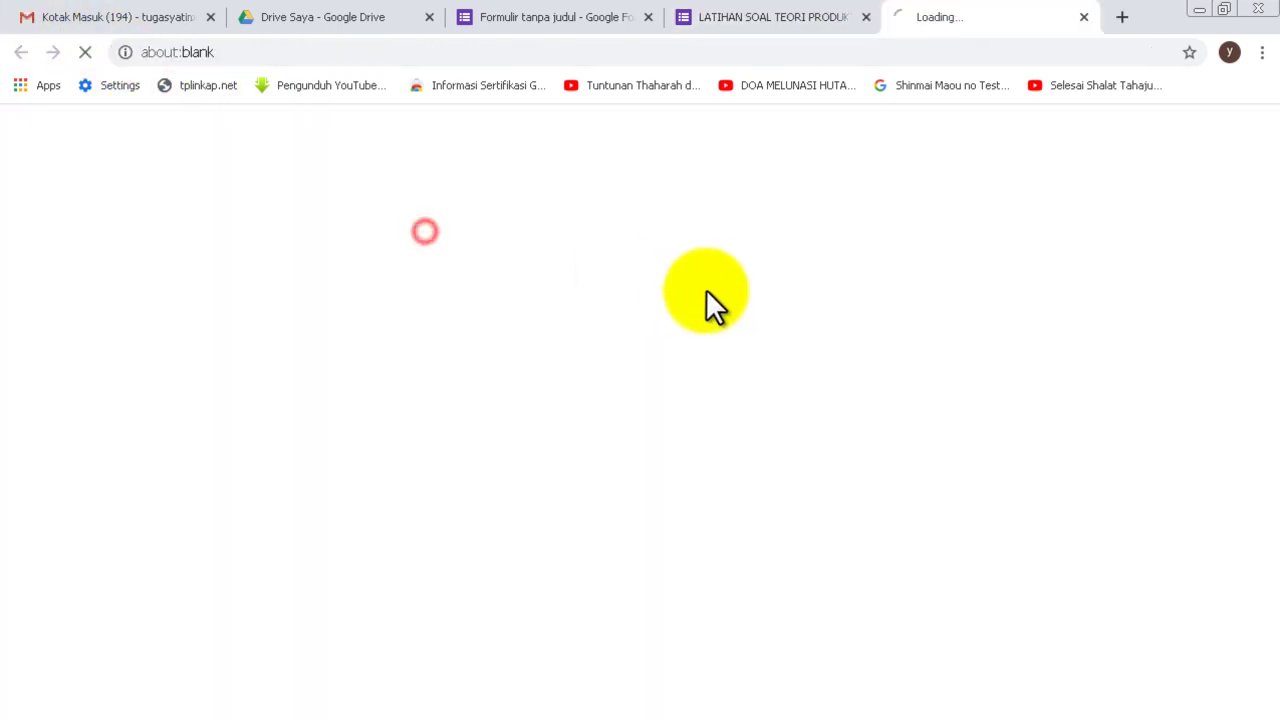
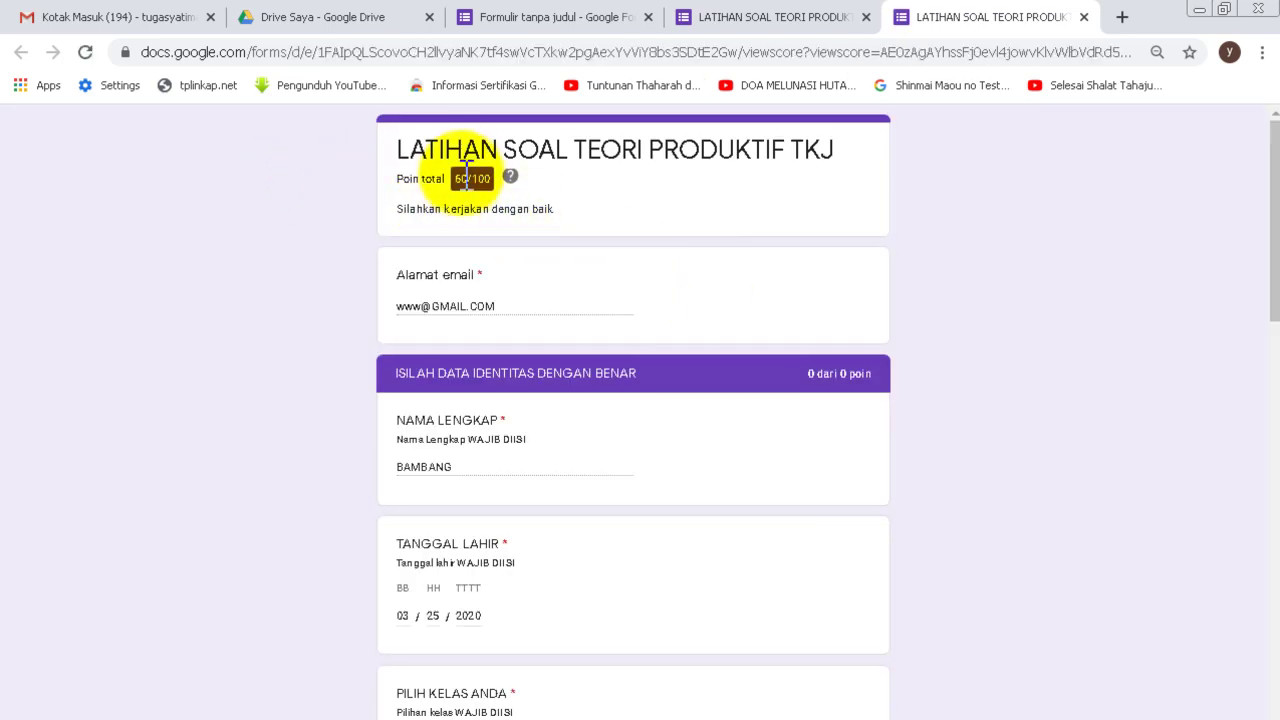
pyautogui.click(718, 32)
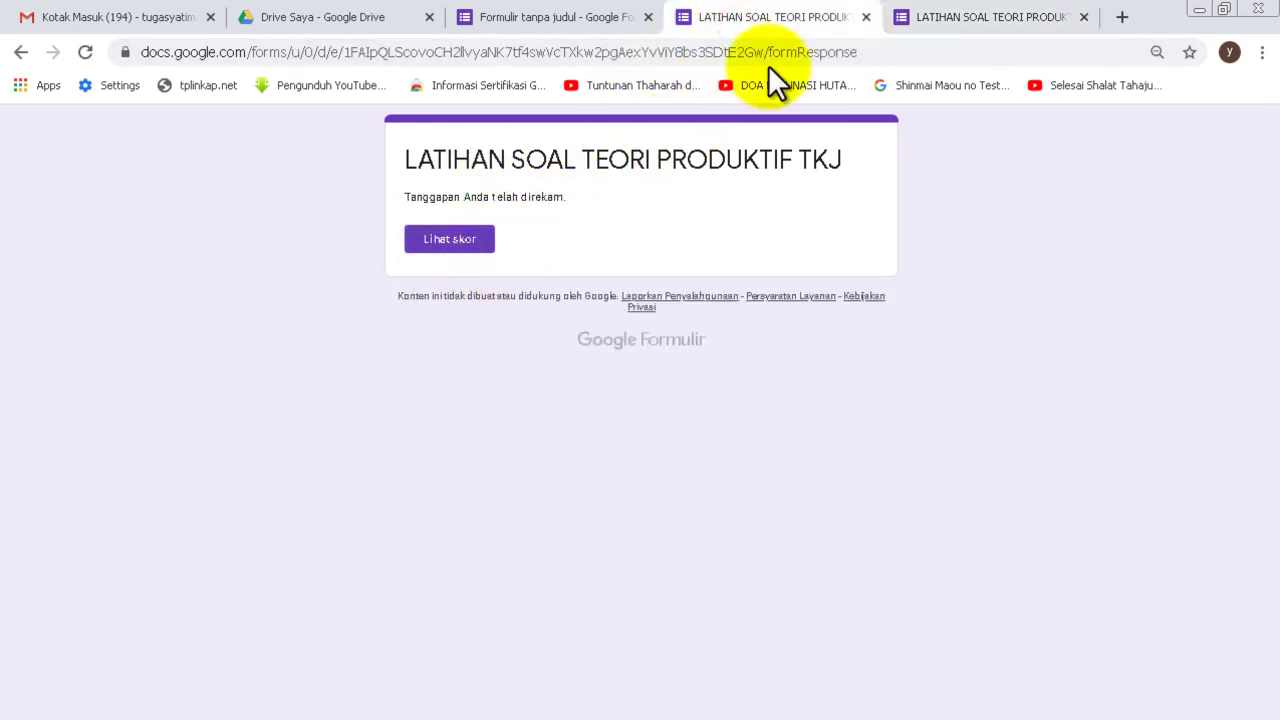
pyautogui.click(928, 17)
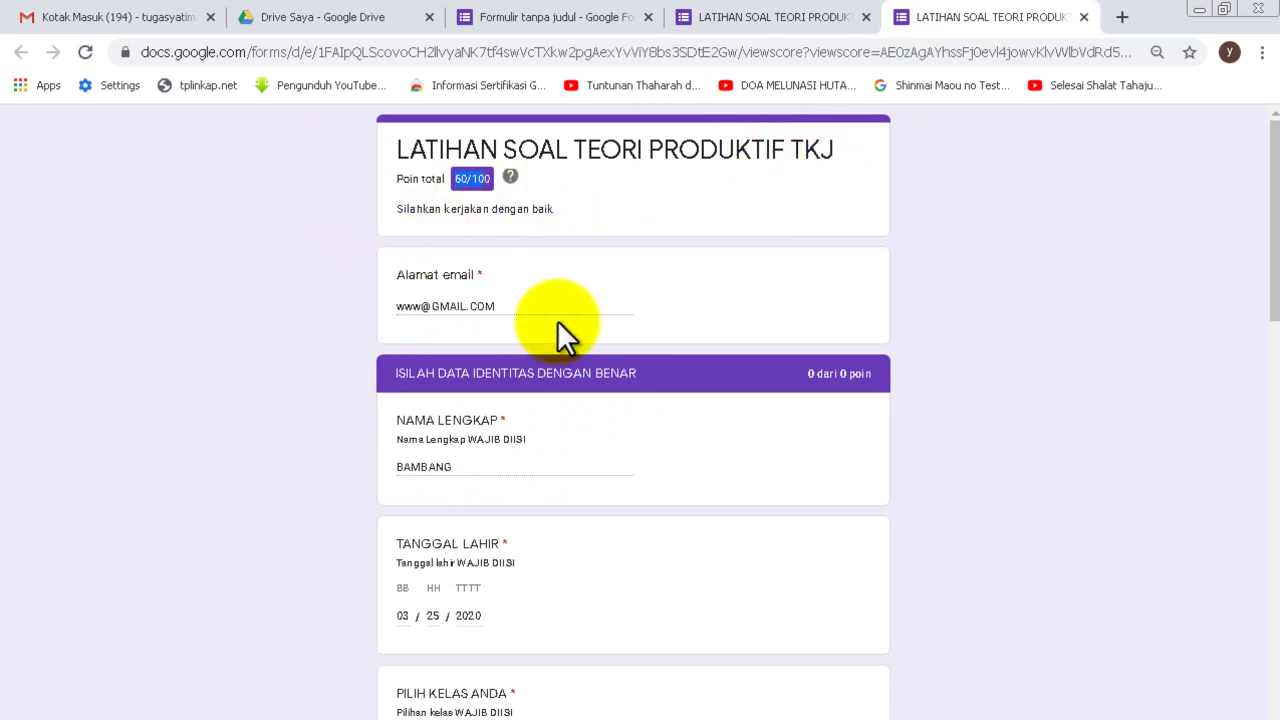
pyautogui.scroll(-1, 624, 300)
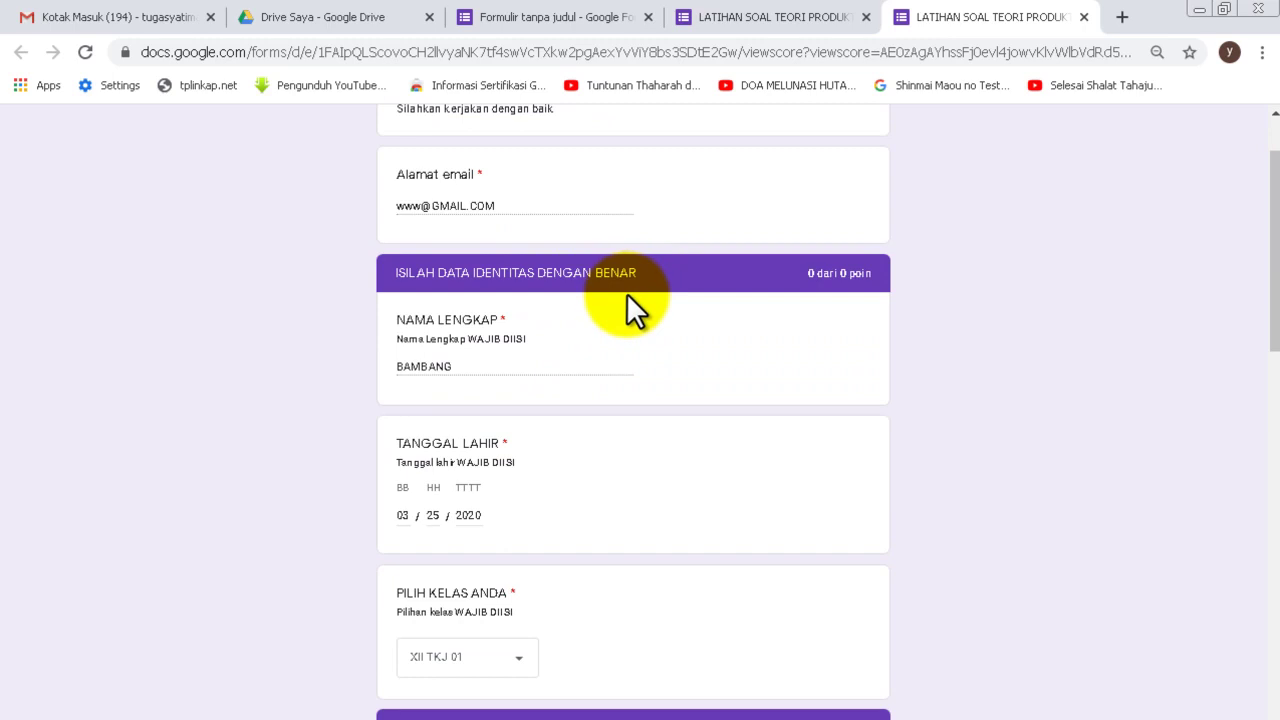
pyautogui.scroll(-2, 626, 294)
pyautogui.scroll(-2, 627, 296)
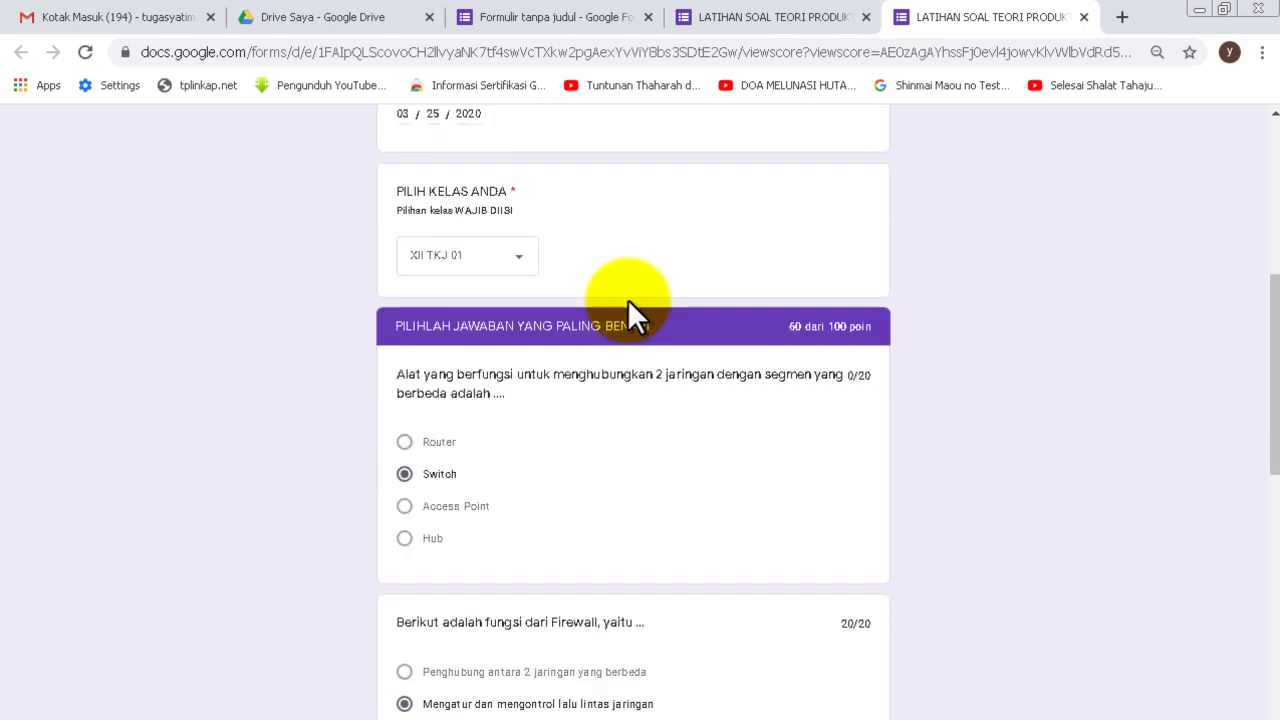
pyautogui.scroll(-2, 627, 299)
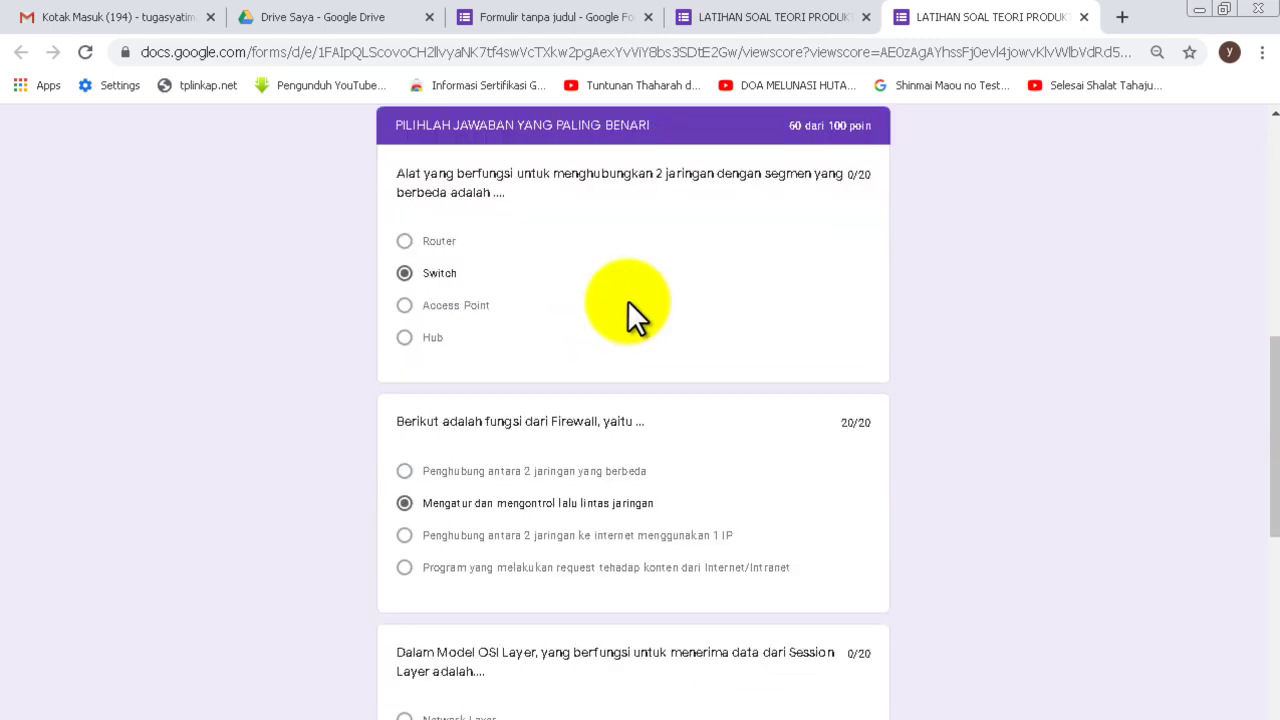
pyautogui.scroll(-2, 627, 300)
pyautogui.scroll(-2, 627, 300)
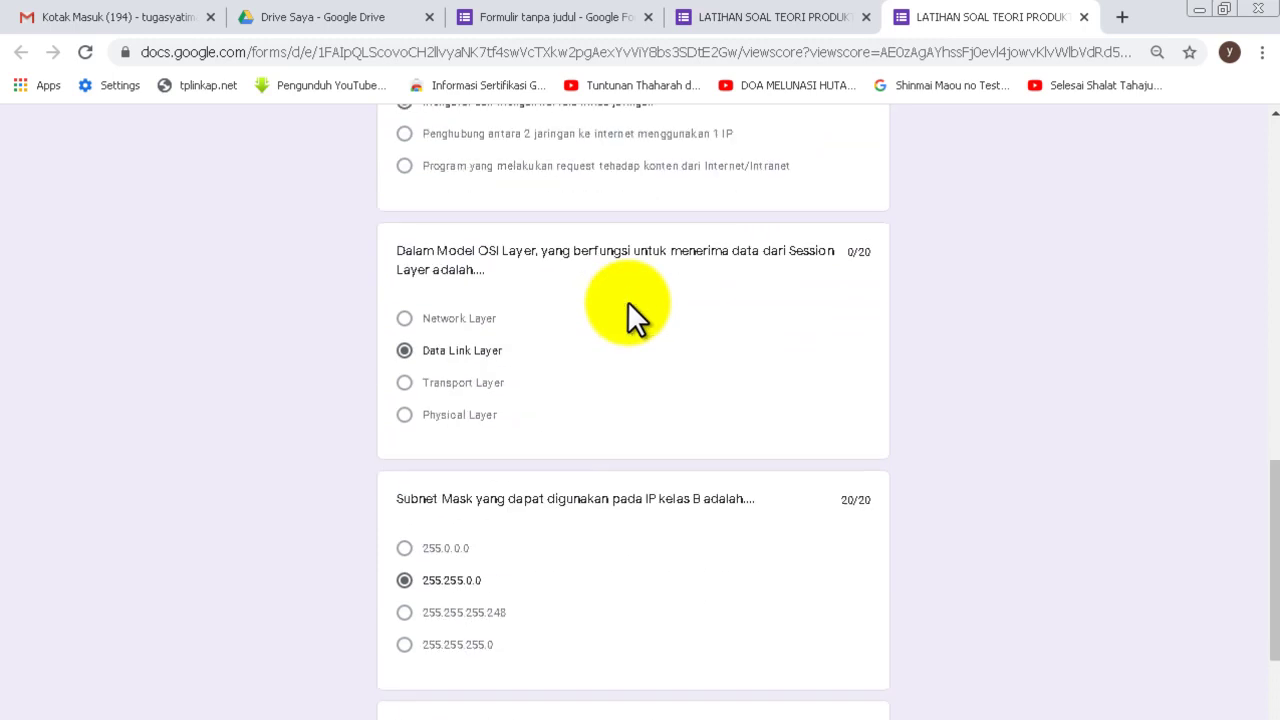
pyautogui.scroll(-3, 627, 301)
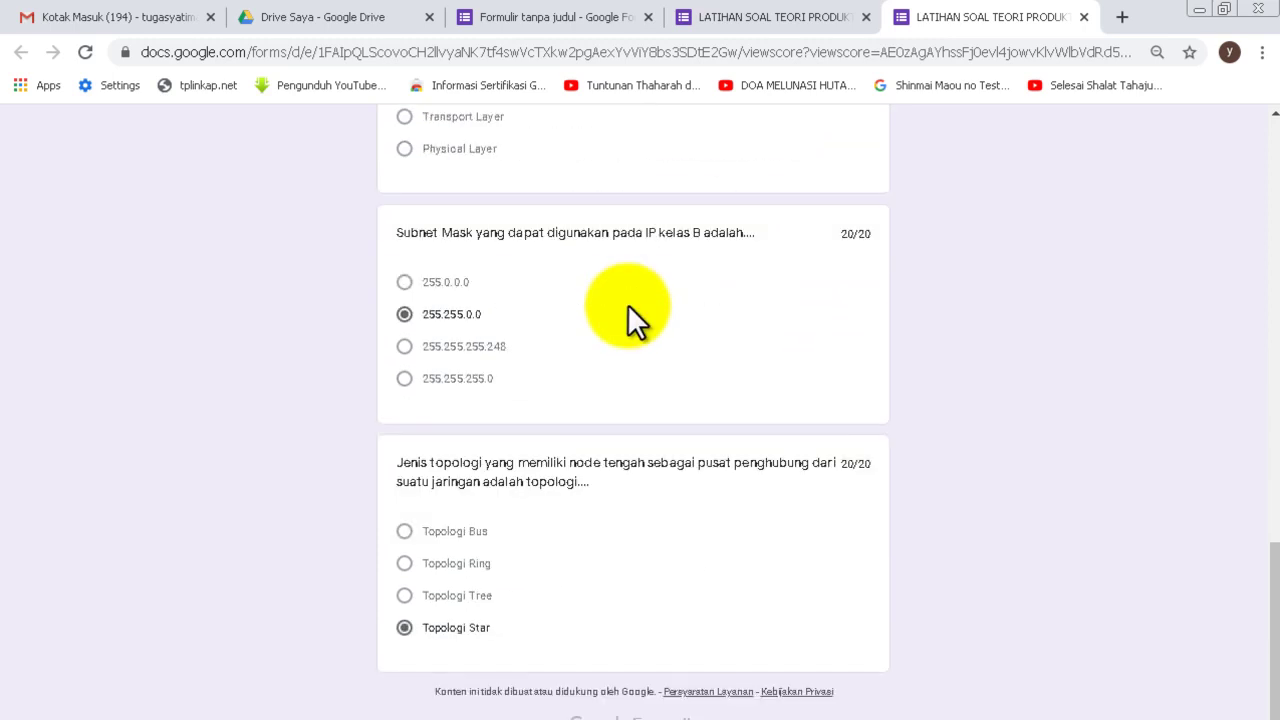
pyautogui.scroll(3, 1202, 549)
pyautogui.scroll(1, 1202, 549)
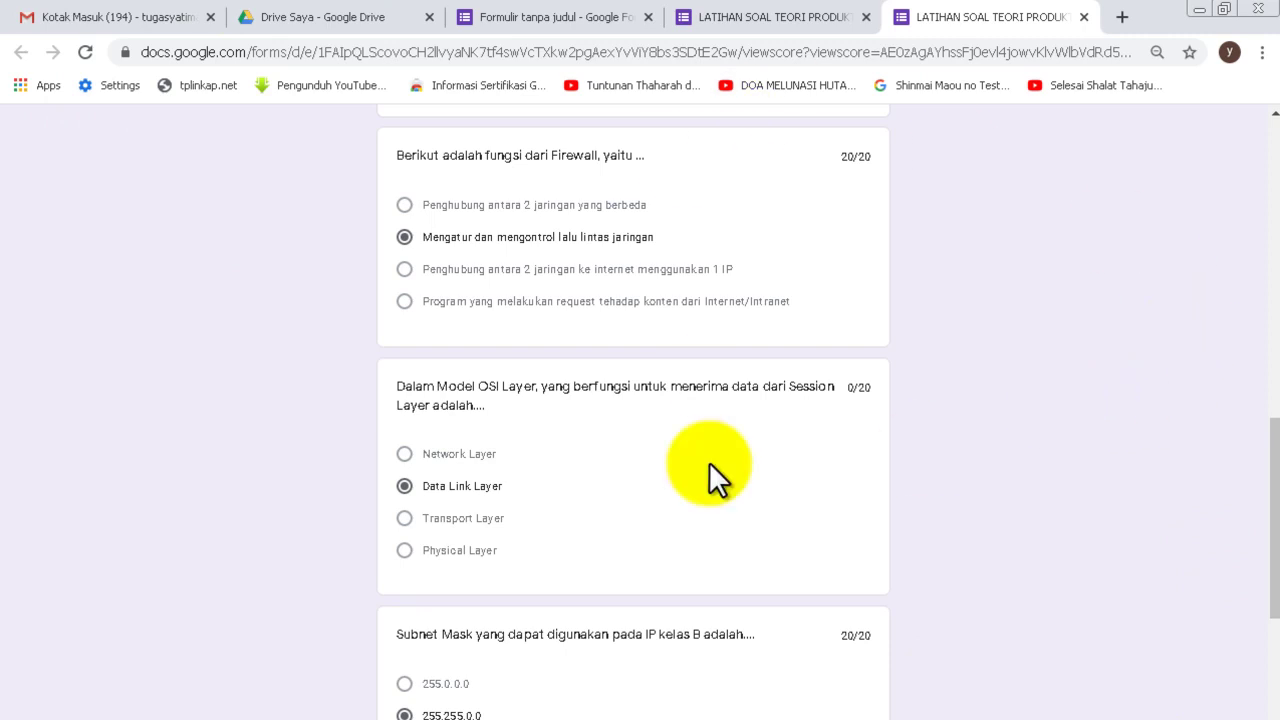
pyautogui.scroll(2, 763, 423)
pyautogui.scroll(1, 1095, 384)
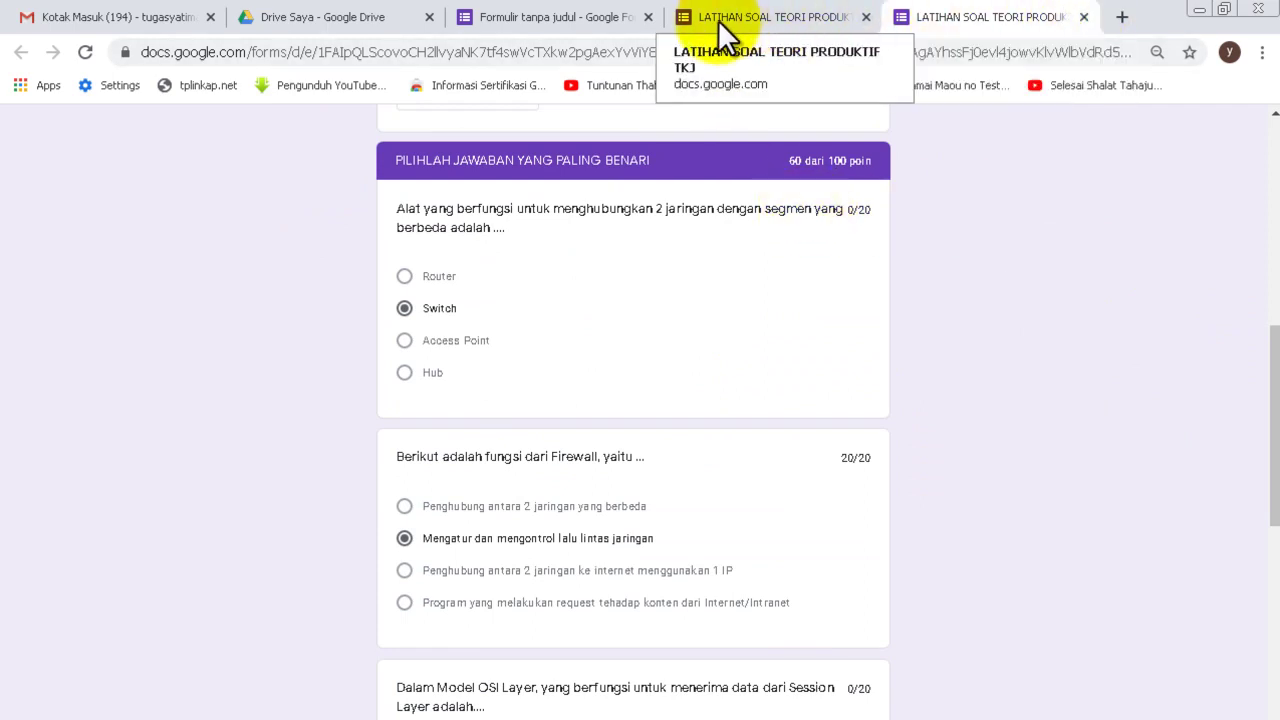
# - Return to the form editor and look over the e-mail and identity sections
pyautogui.click(766, 18)
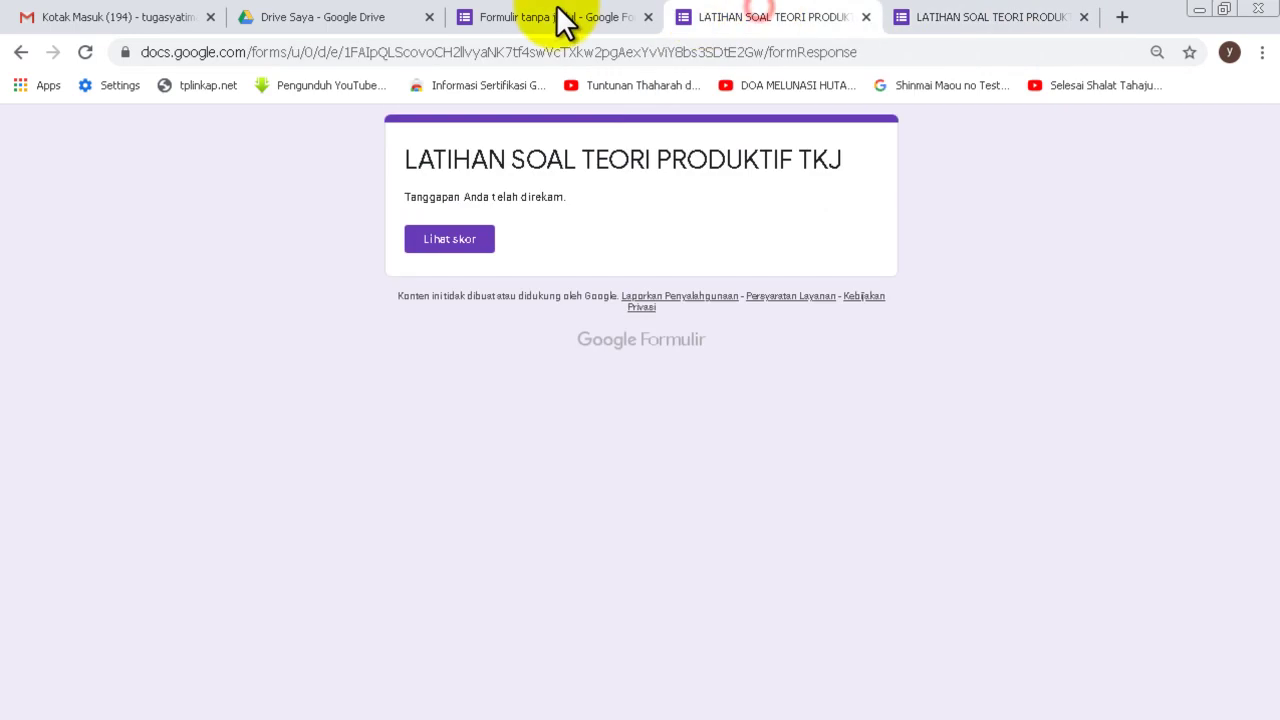
pyautogui.click(553, 20)
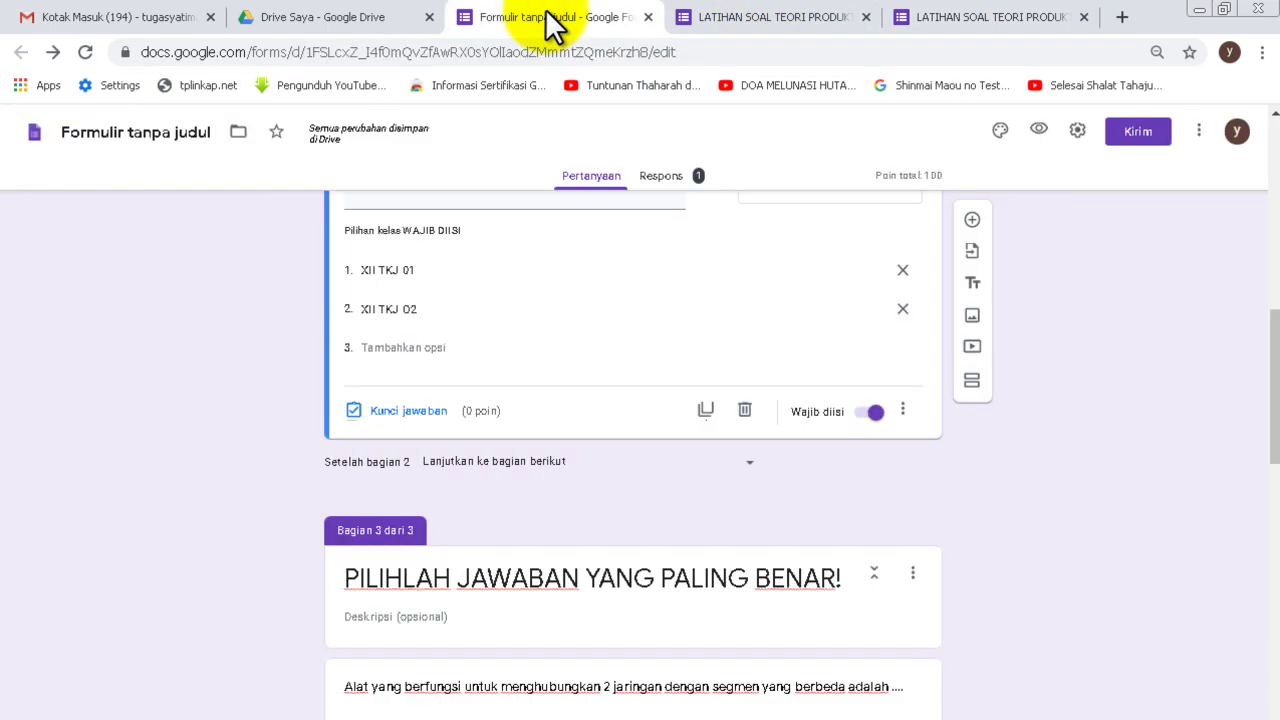
pyautogui.scroll(5, 547, 134)
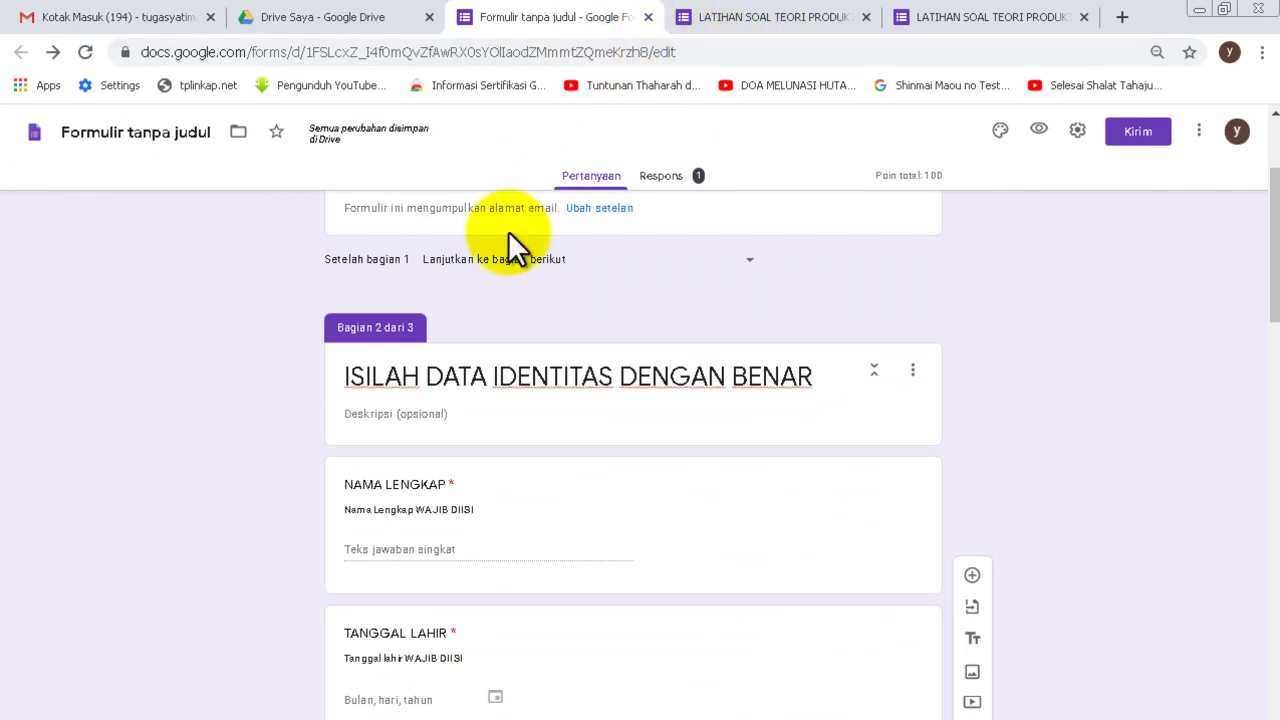
pyautogui.scroll(1, 508, 231)
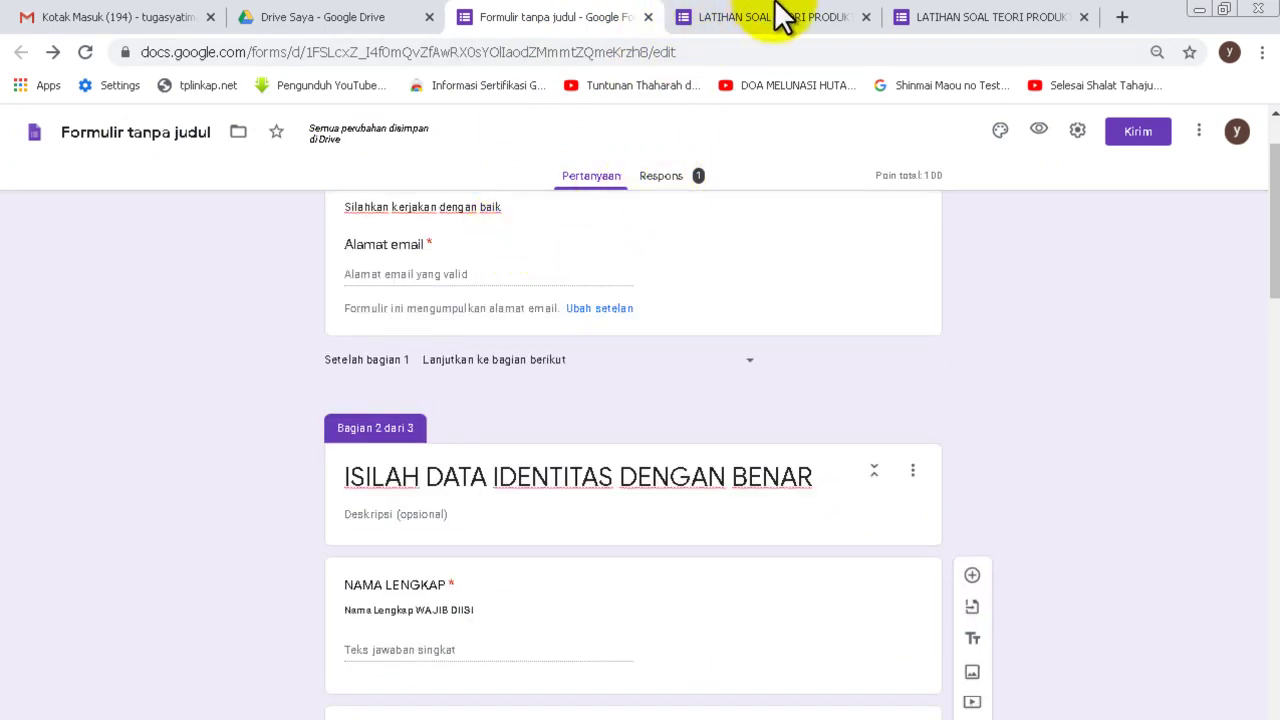
# - Reload the respondent's confirmation page and agree to resubmit the form data
pyautogui.click(781, 17)
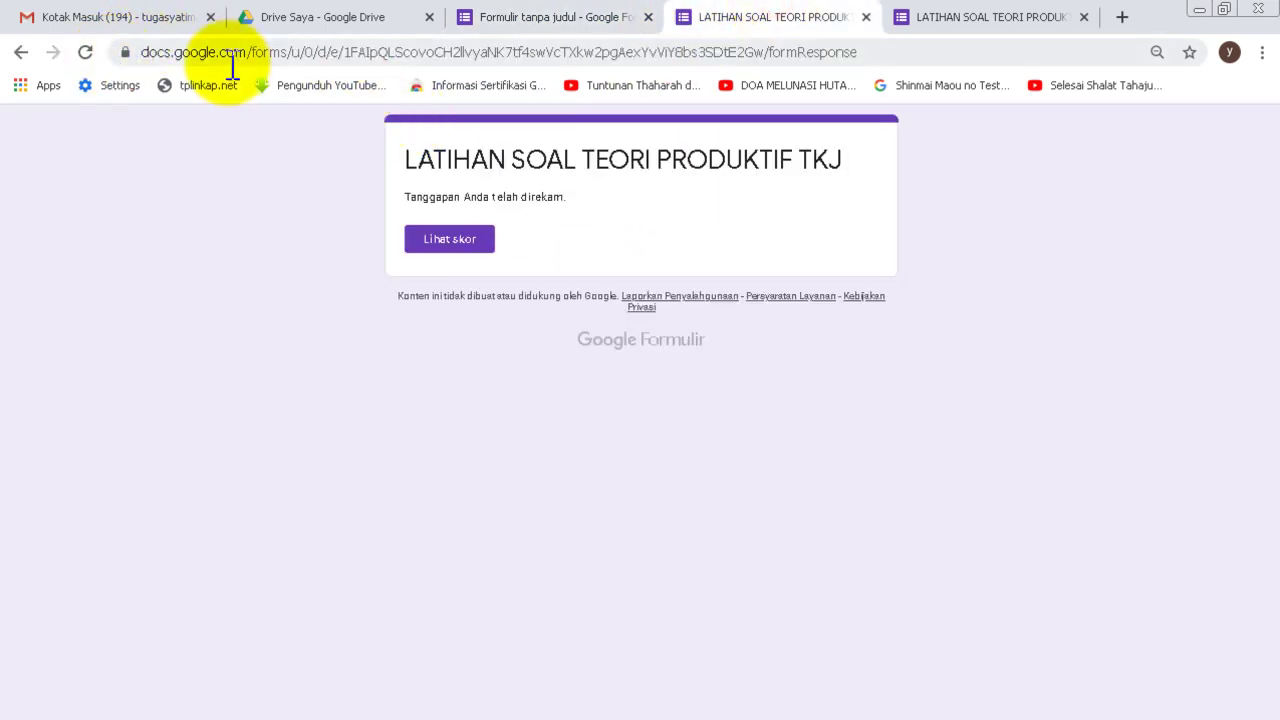
pyautogui.click(84, 52)
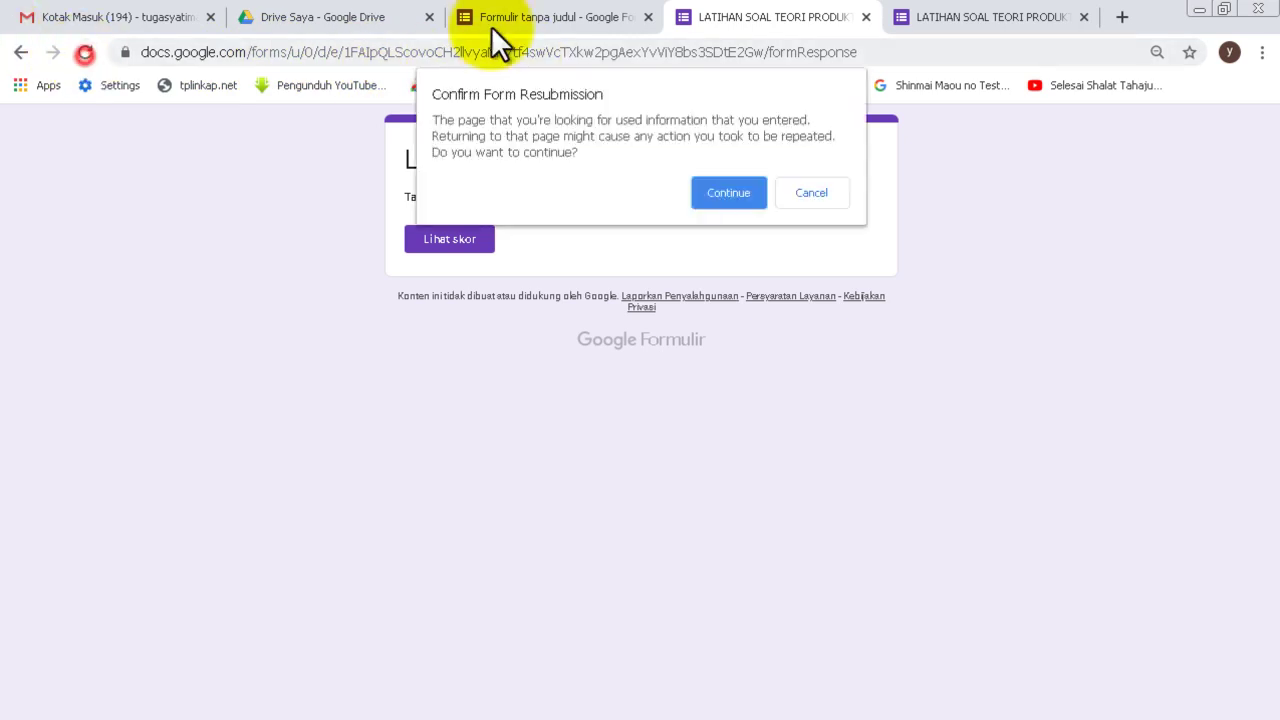
pyautogui.click(722, 193)
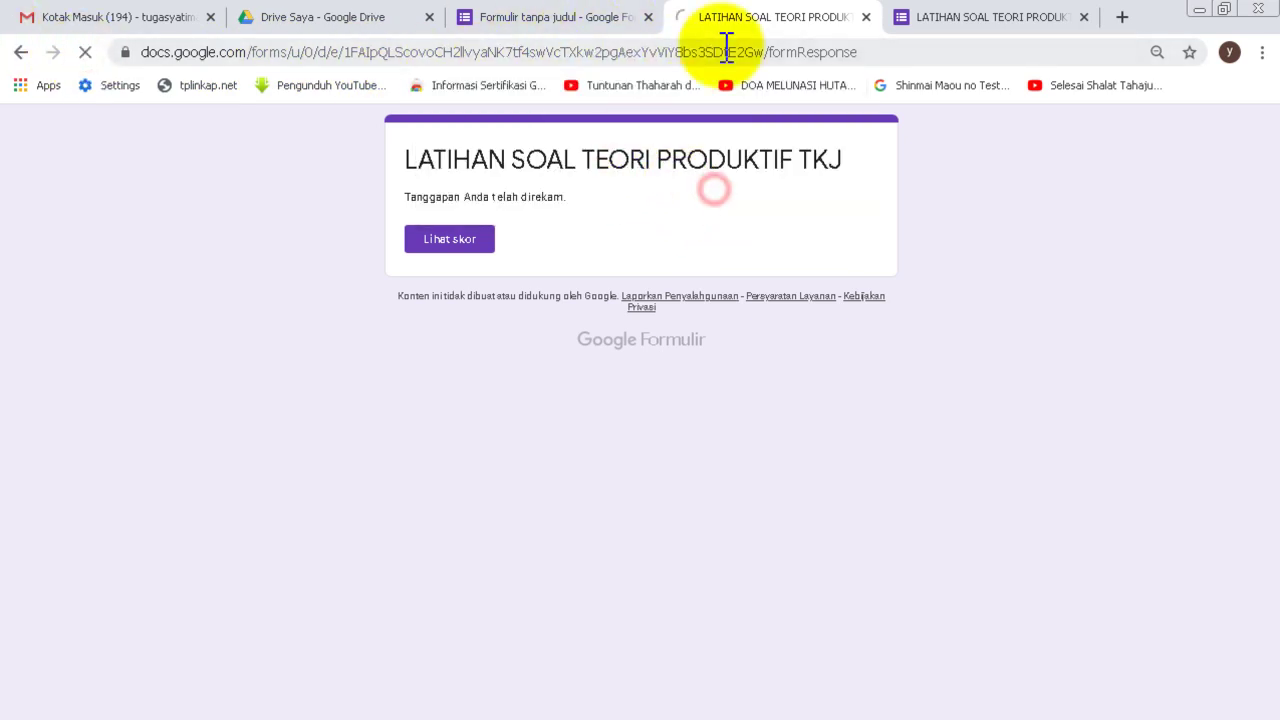
# - Go back to the form editor and copy the quiz's full sharing link from the send options
pyautogui.click(500, 18)
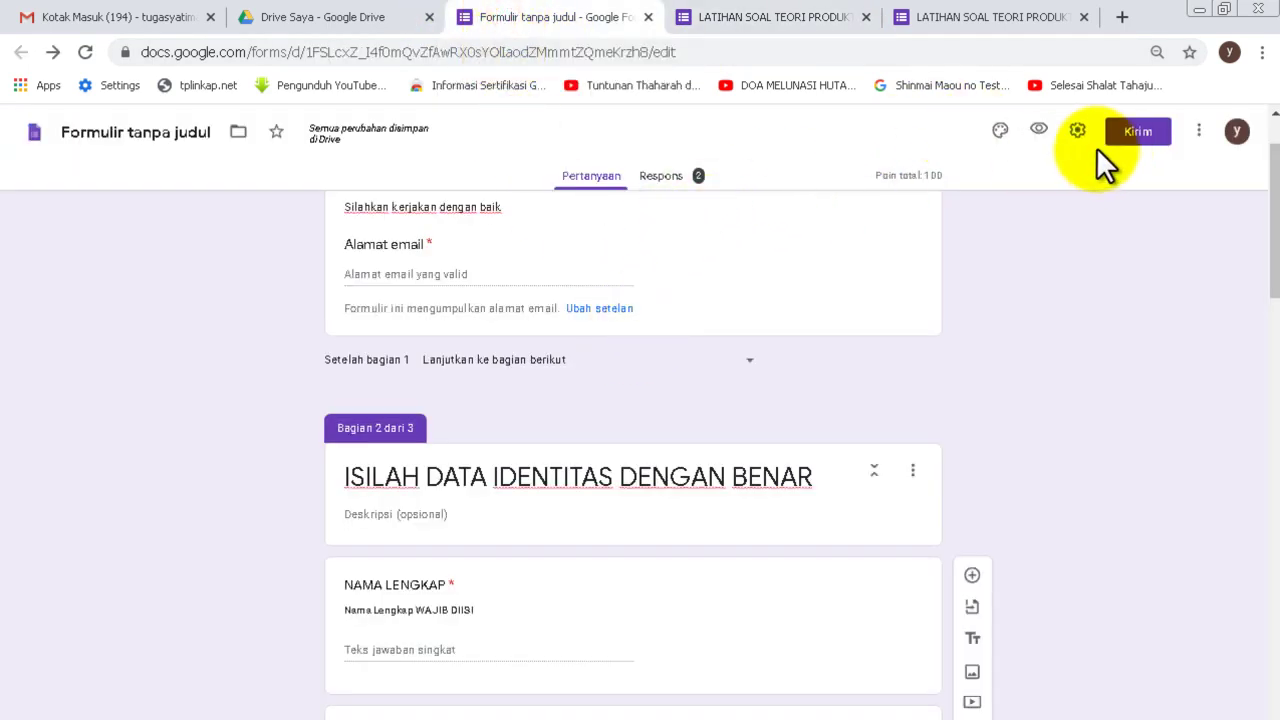
pyautogui.click(1120, 131)
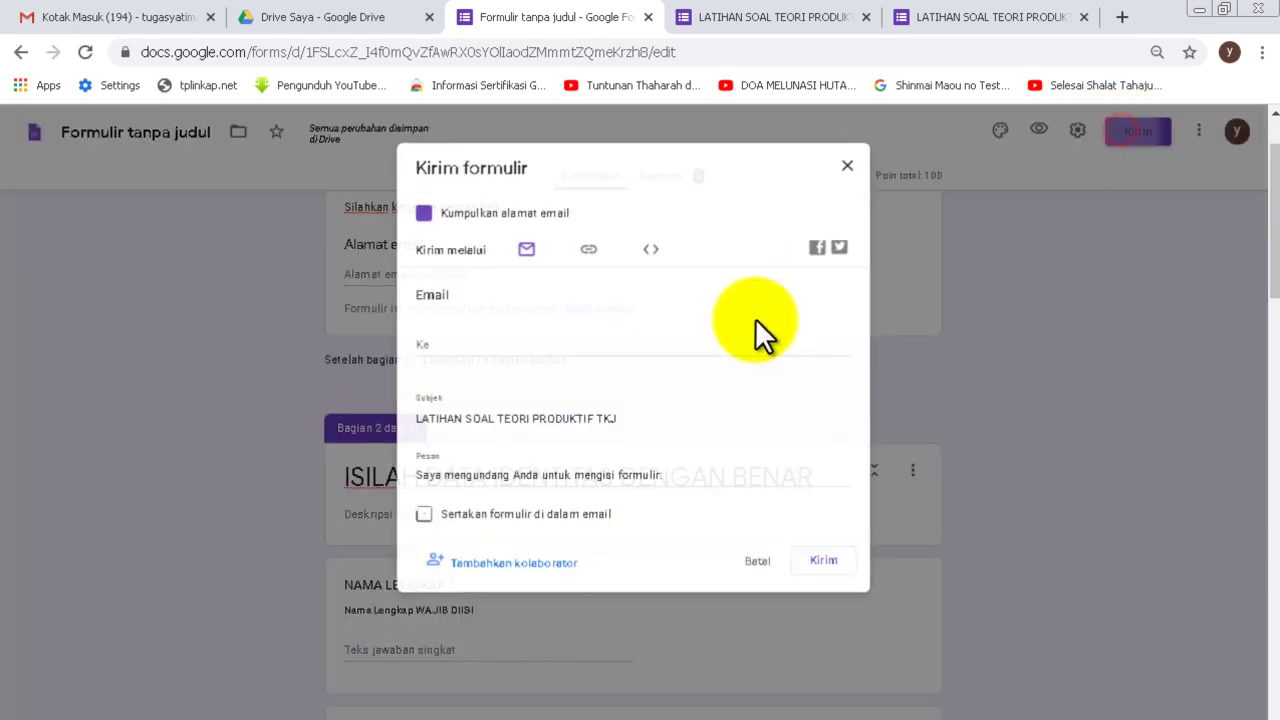
pyautogui.click(588, 249)
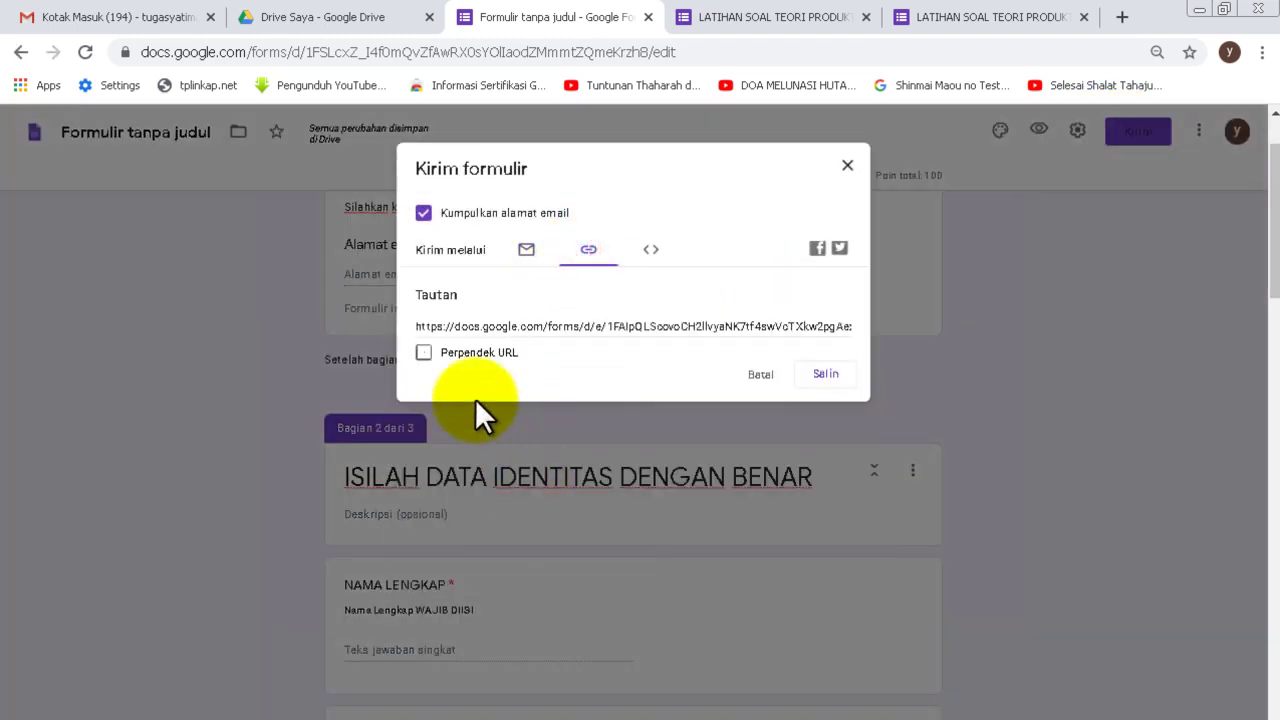
pyautogui.click(825, 374)
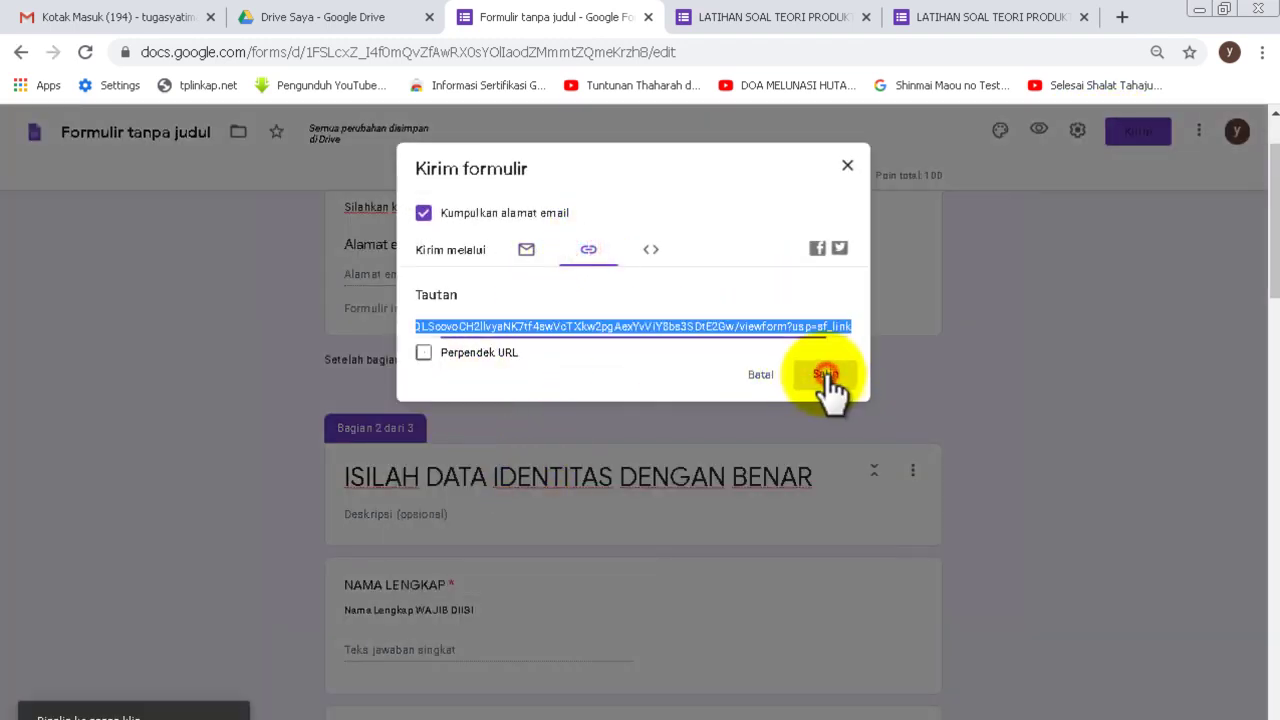
# - Open the copied quiz link in place of the respondent's confirmation page
pyautogui.click(757, 20)
pyautogui.click(697, 57)
pyautogui.rightClick(697, 59)
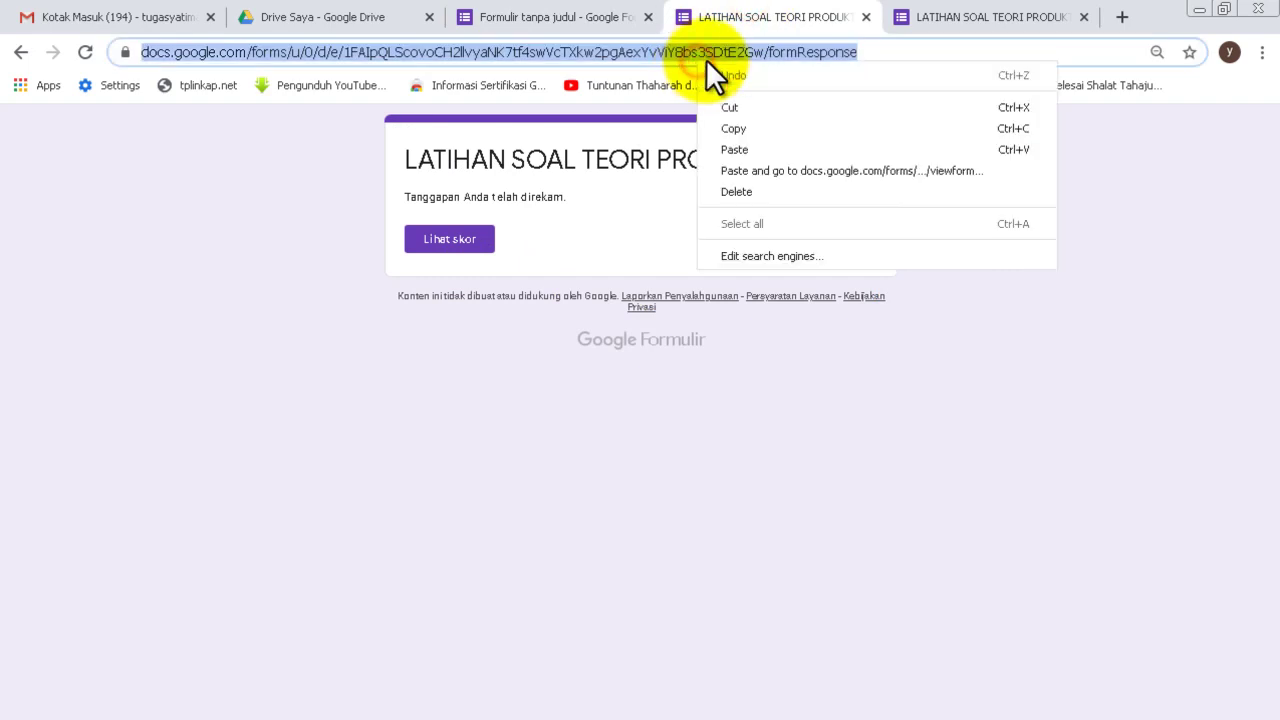
pyautogui.click(742, 150)
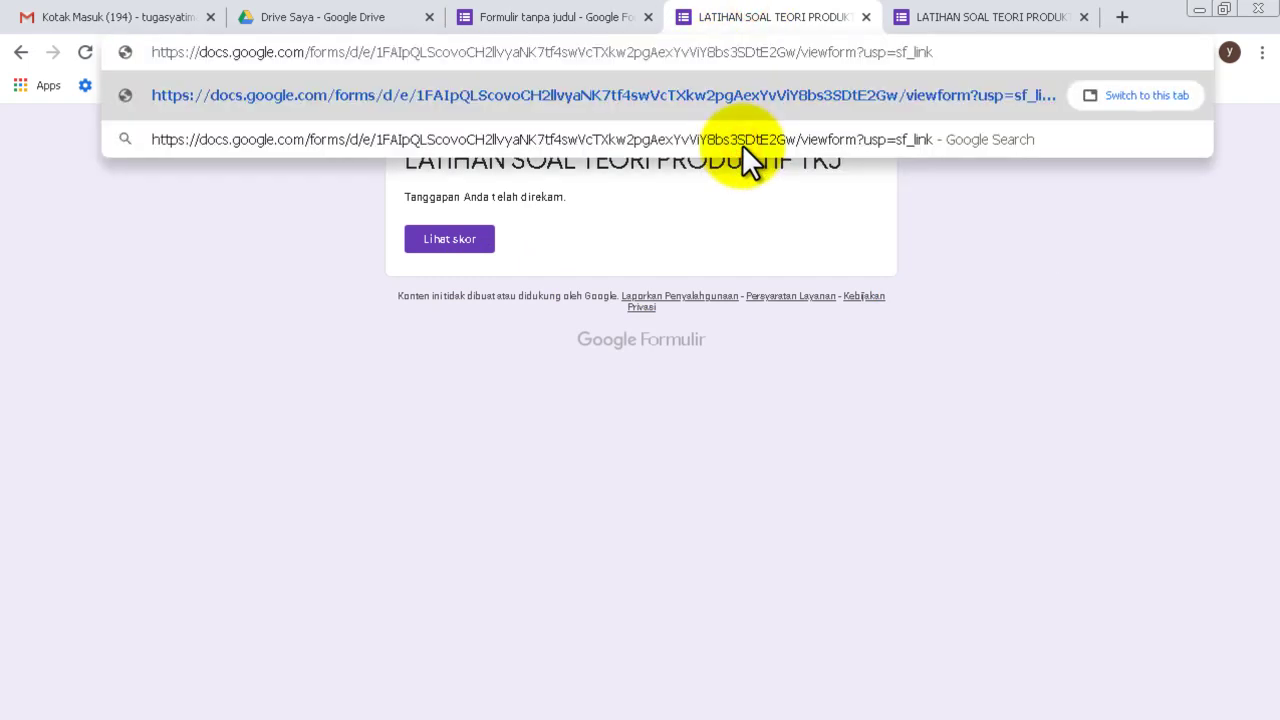
pyautogui.press('Return')
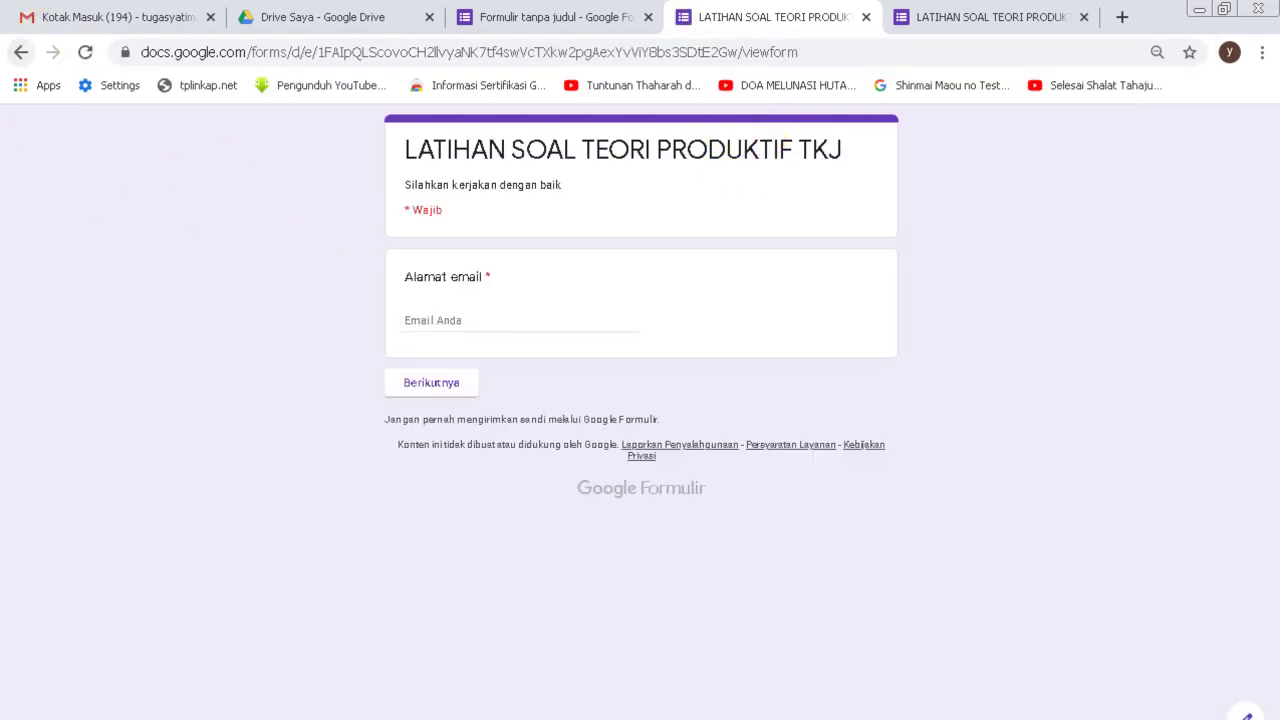
# - Enter a different respondent's e-mail address from the saved suggestions and proceed to the identity section
pyautogui.click(452, 326)
pyautogui.click(459, 360)
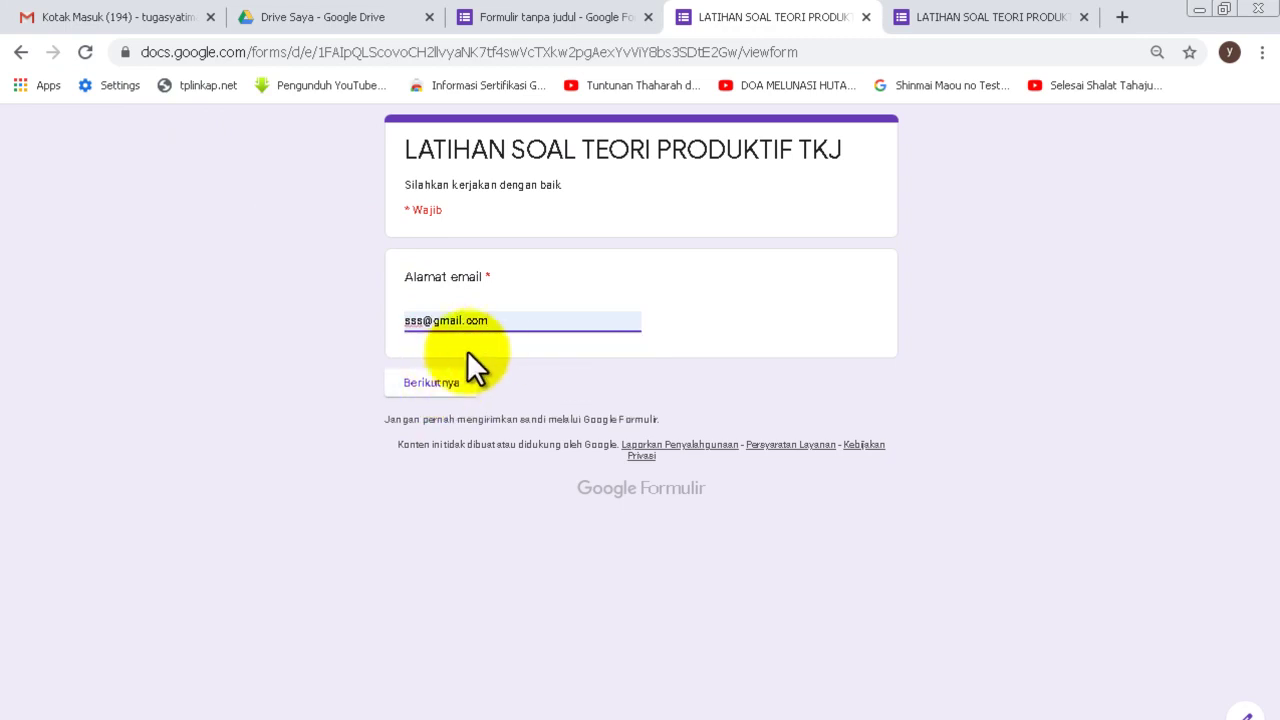
pyautogui.click(465, 378)
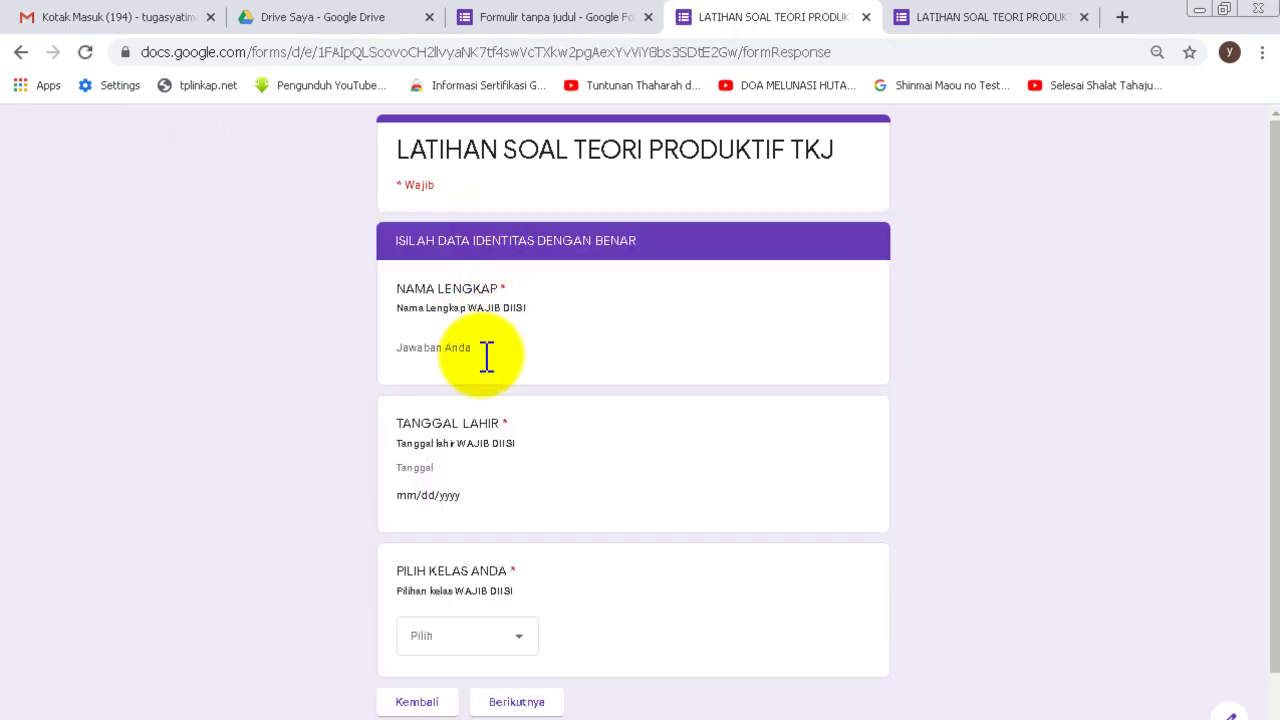
# - Fill in the respondent's name and date of birth, choose class XII TKJ 01, and proceed to the quiz questions
pyautogui.click(495, 347)
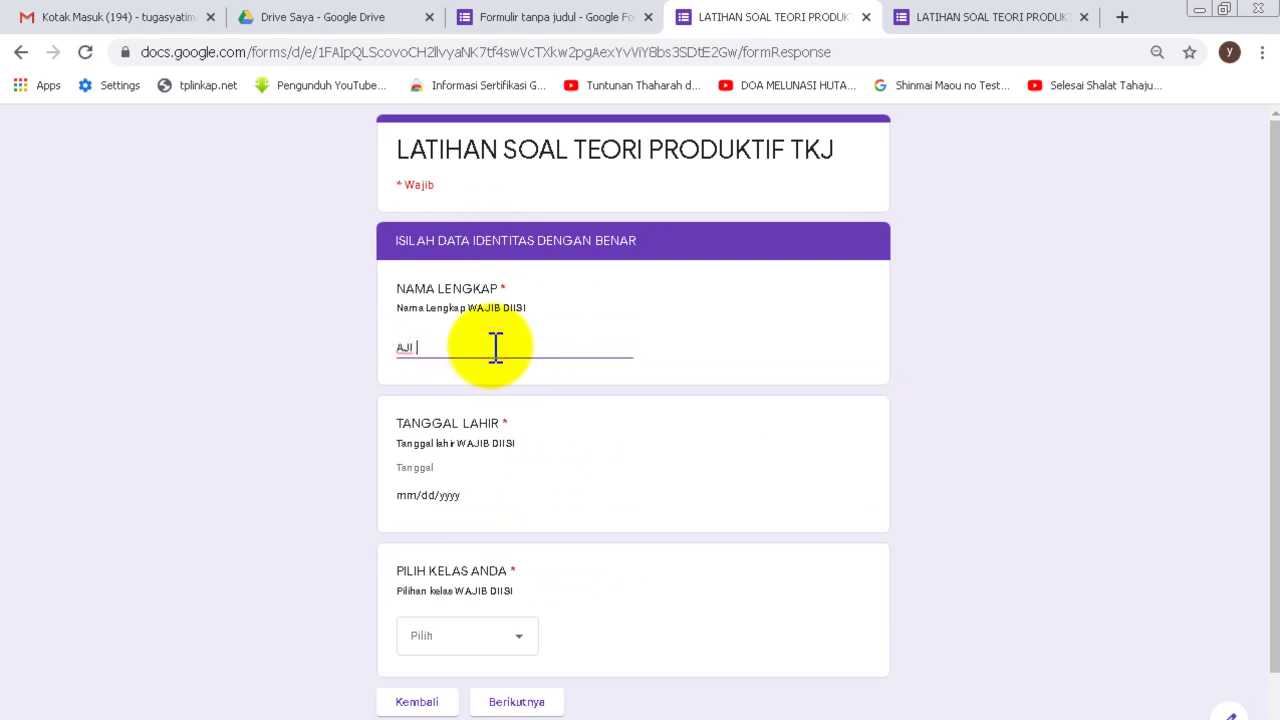
pyautogui.click(476, 496)
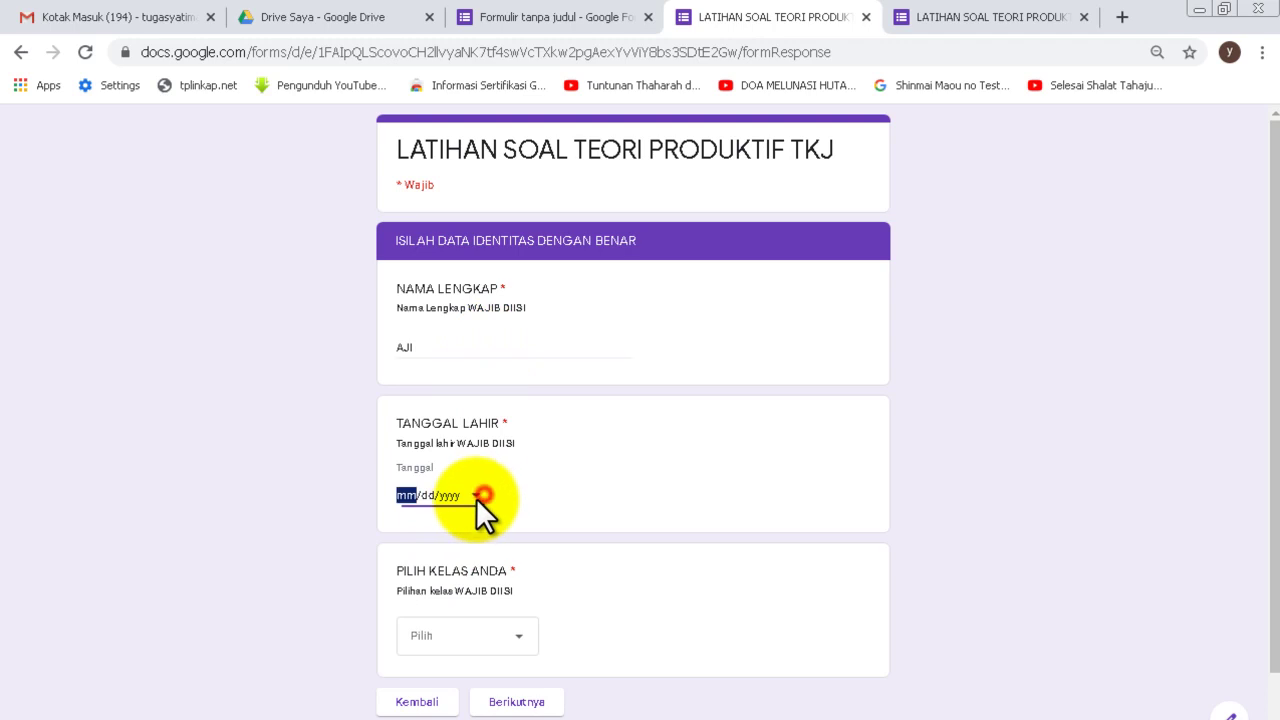
pyautogui.click(446, 586)
pyautogui.scroll(-1, 451, 629)
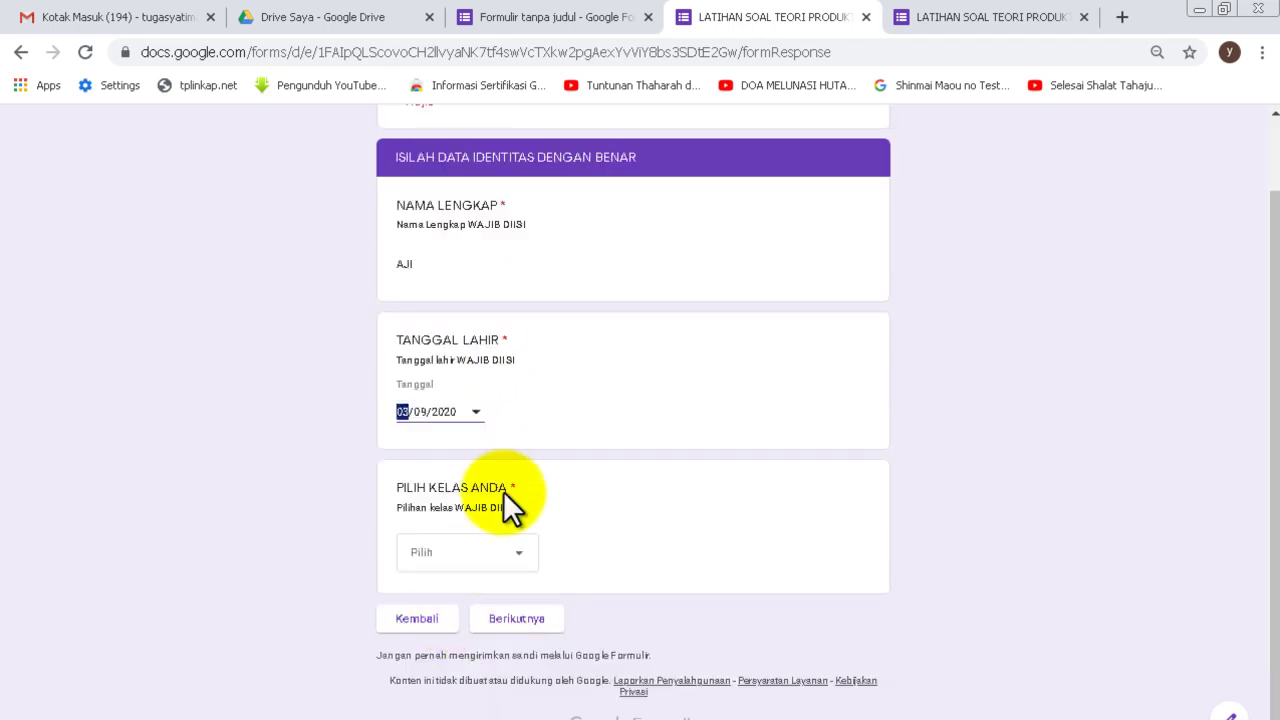
pyautogui.click(503, 558)
pyautogui.click(443, 607)
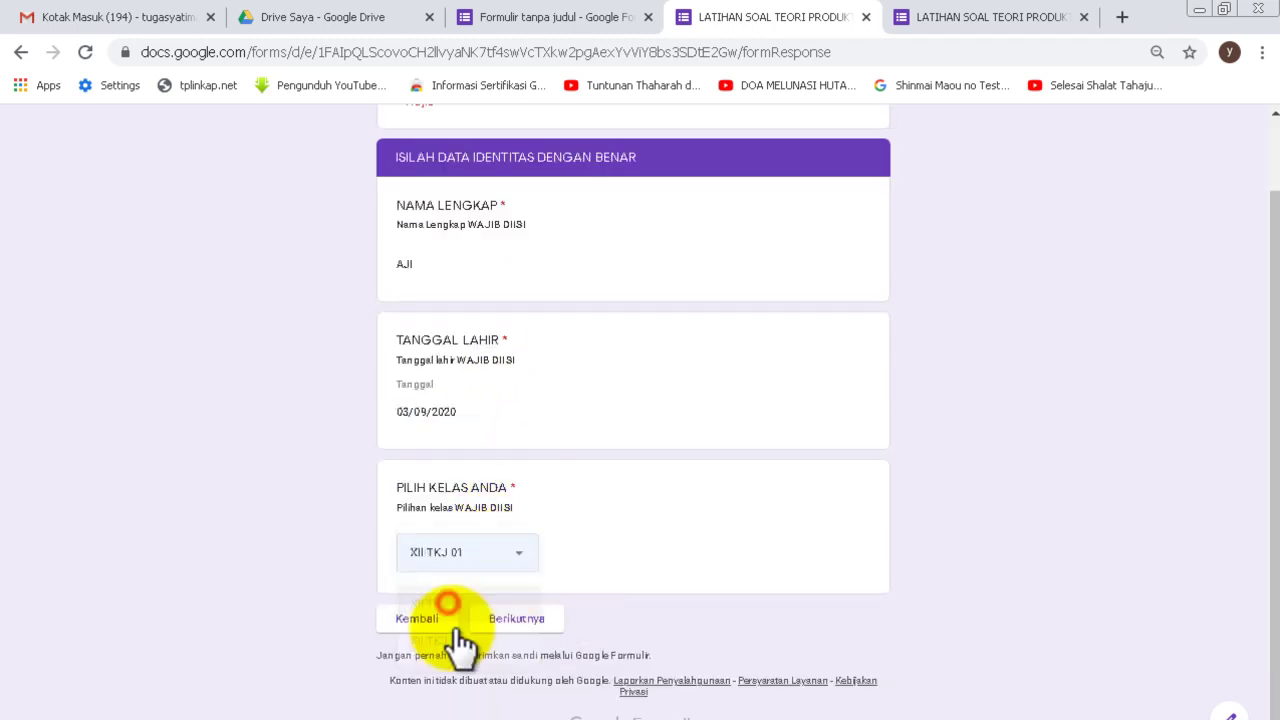
pyautogui.click(495, 617)
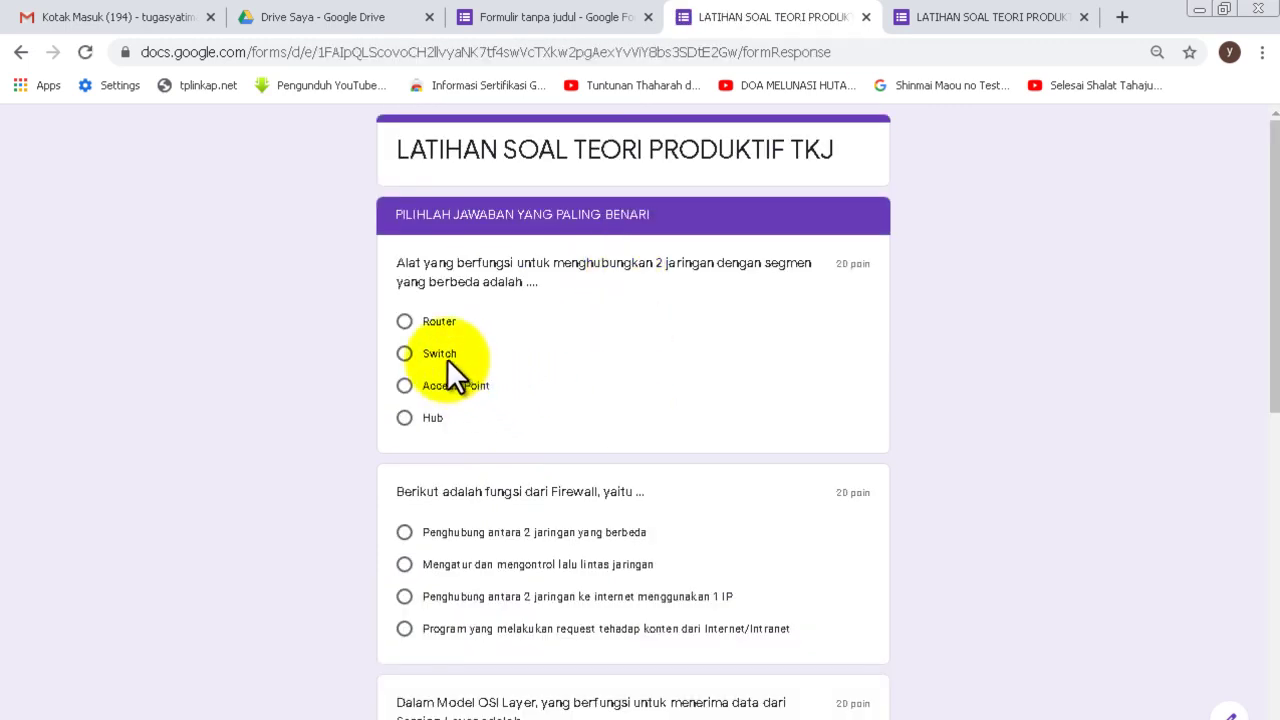
# - Answer the questions with Router, Mengatur dan mengontrol lalu lintas jaringan, Data Link Layer, 255.255.0.0 and Topologi Star, and submit the quiz
pyautogui.click(410, 321)
pyautogui.click(440, 562)
pyautogui.scroll(-2, 453, 574)
pyautogui.click(468, 600)
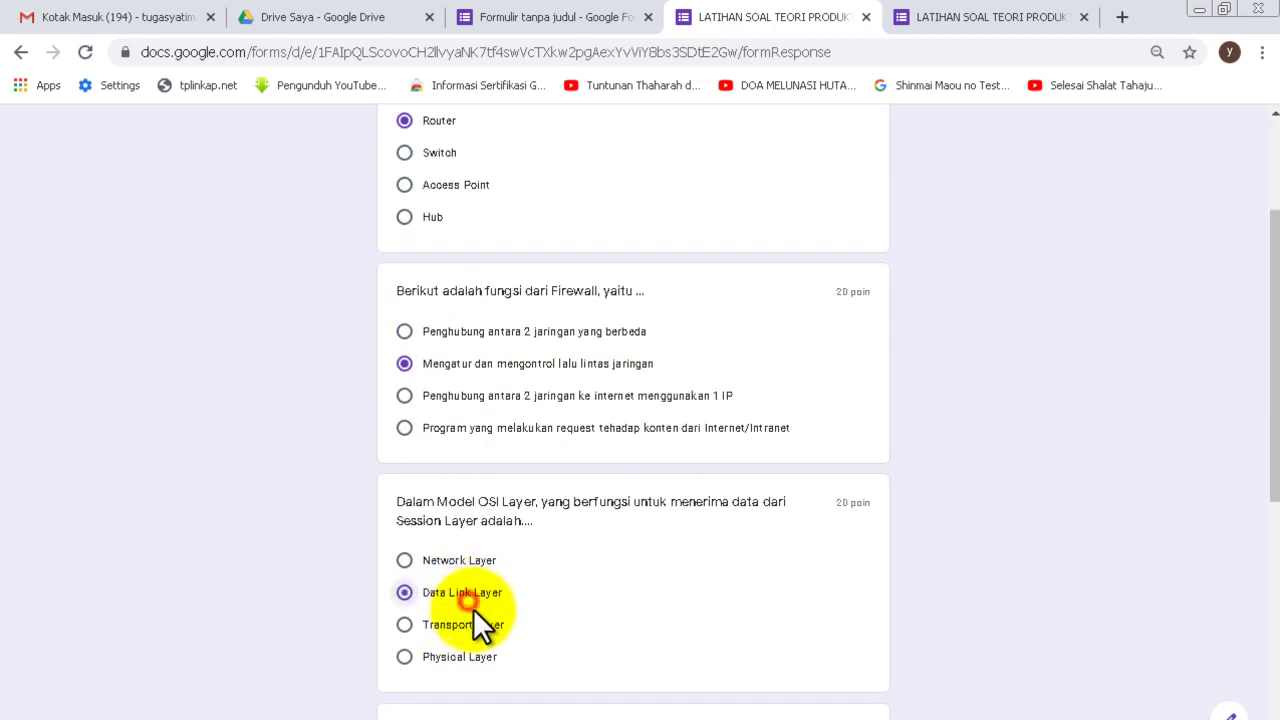
pyautogui.scroll(-2, 475, 613)
pyautogui.click(452, 598)
pyautogui.scroll(-3, 474, 606)
pyautogui.click(471, 603)
pyautogui.click(505, 650)
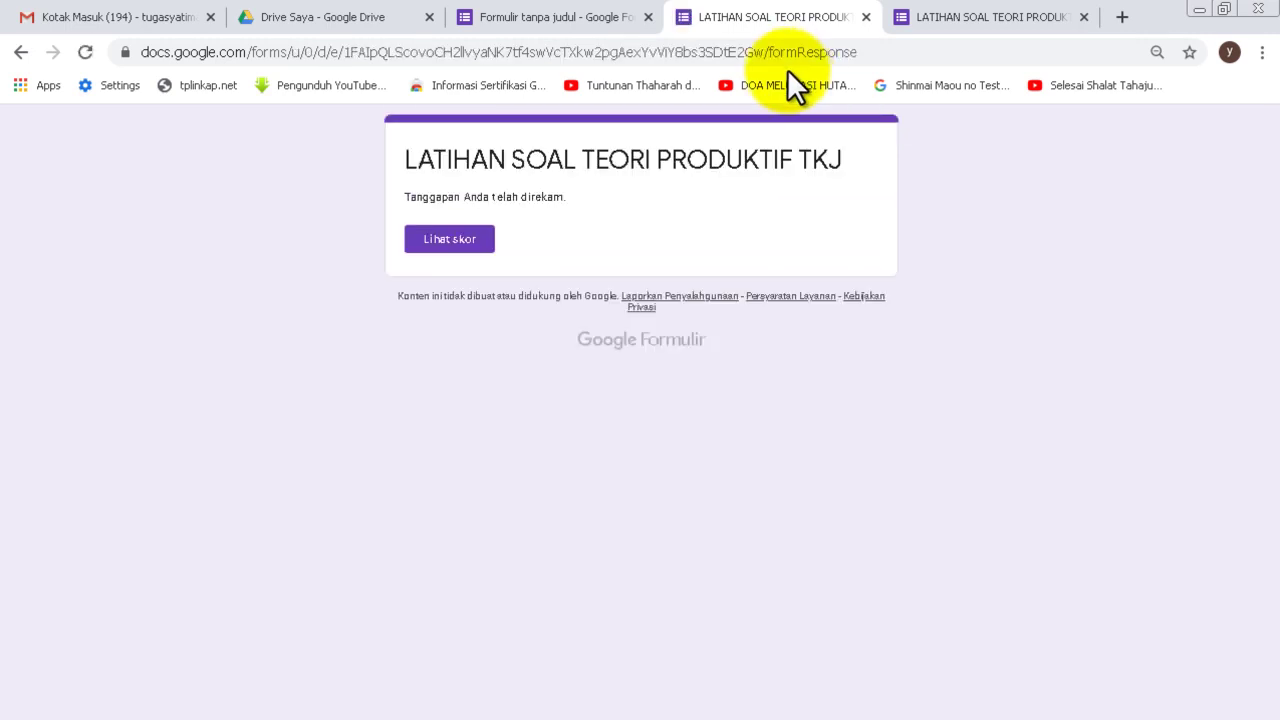
# - View the respondent's score and review the identity data and the points awarded for each question
pyautogui.click(446, 240)
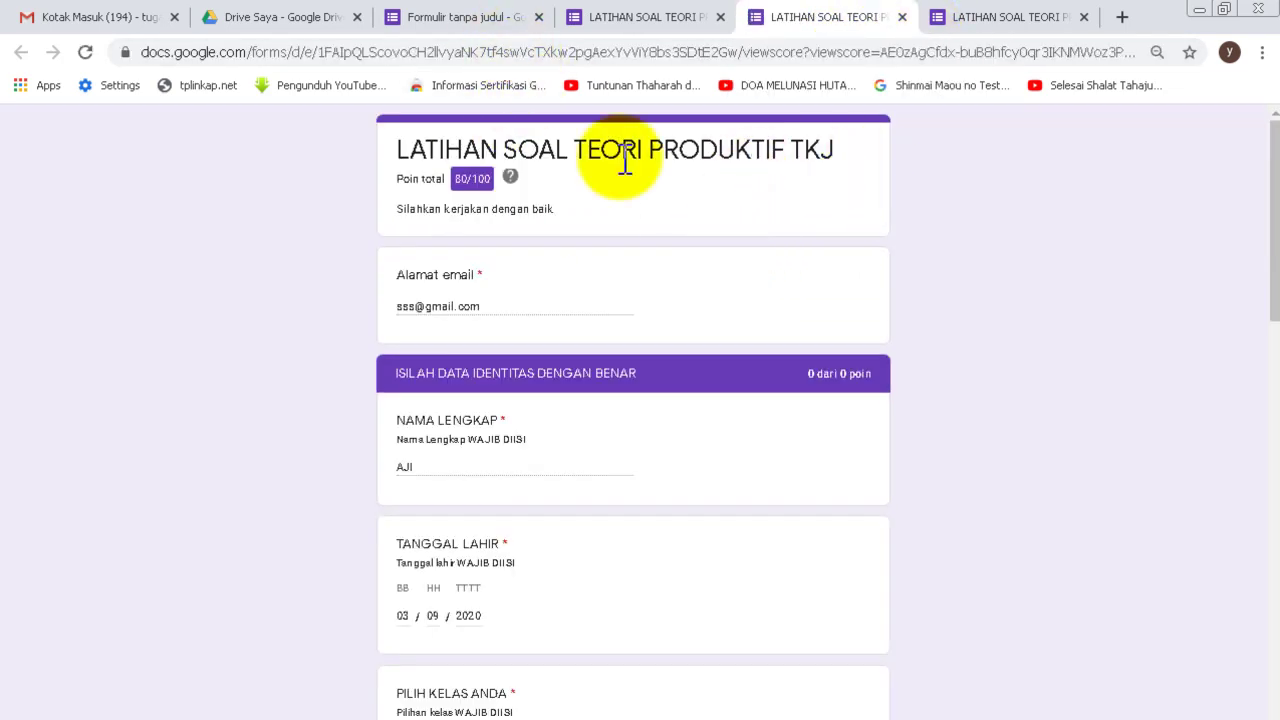
pyautogui.scroll(-1, 748, 515)
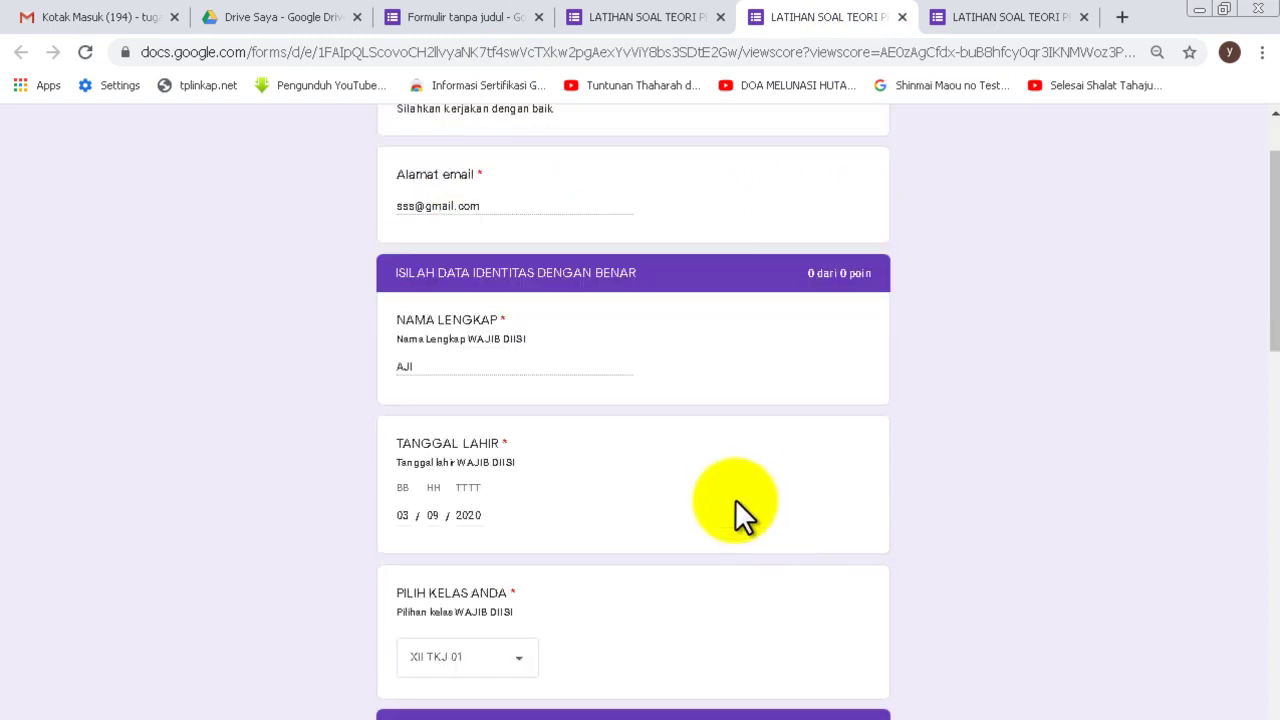
pyautogui.scroll(-2, 677, 480)
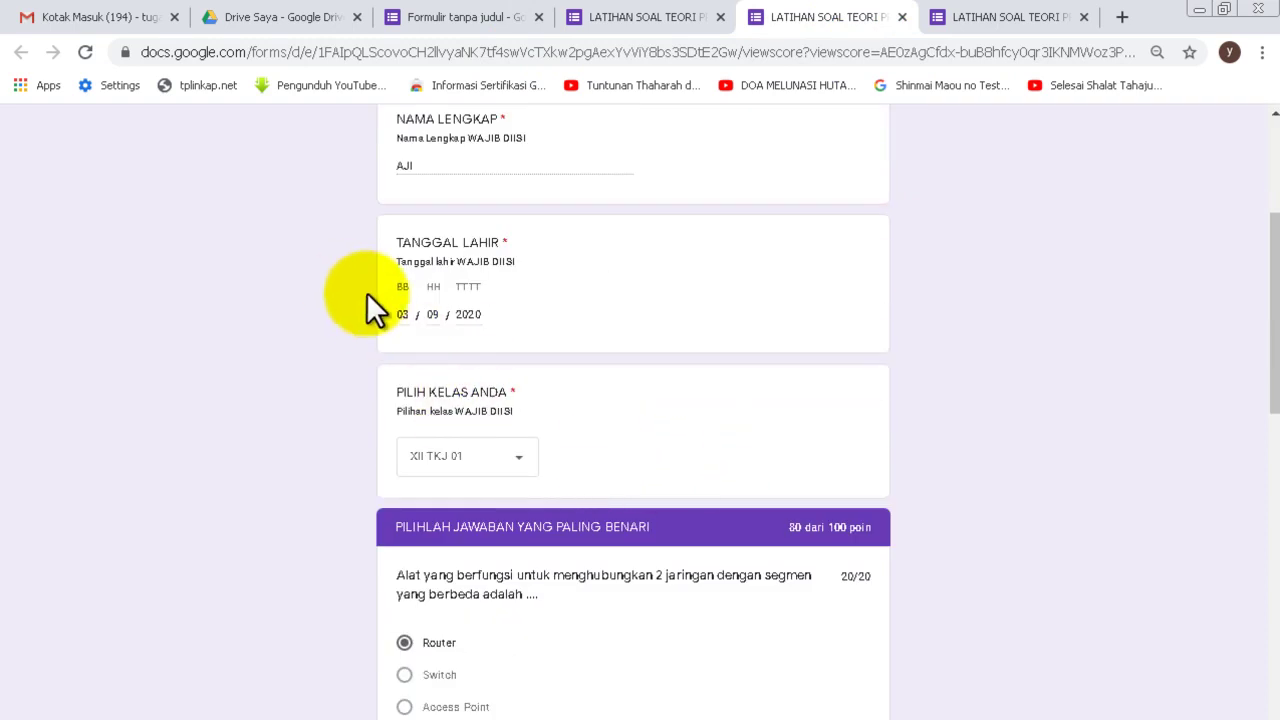
pyautogui.scroll(-2, 428, 446)
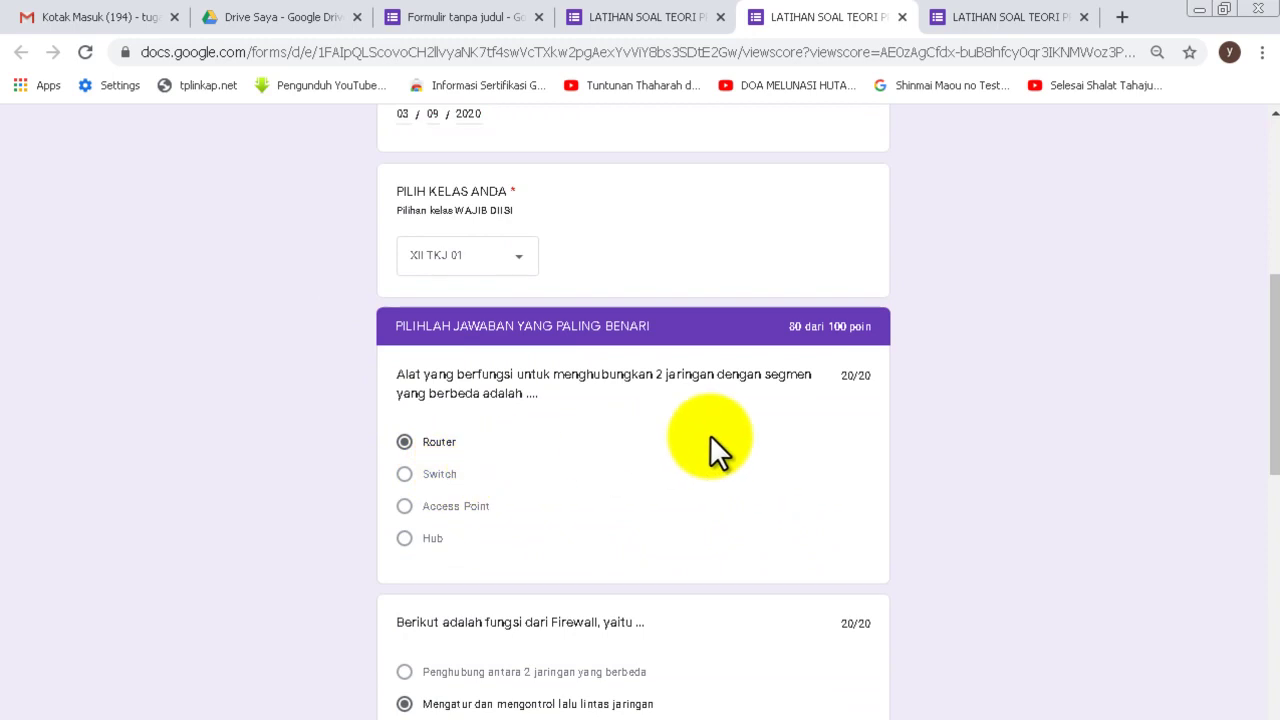
pyautogui.scroll(-2, 679, 400)
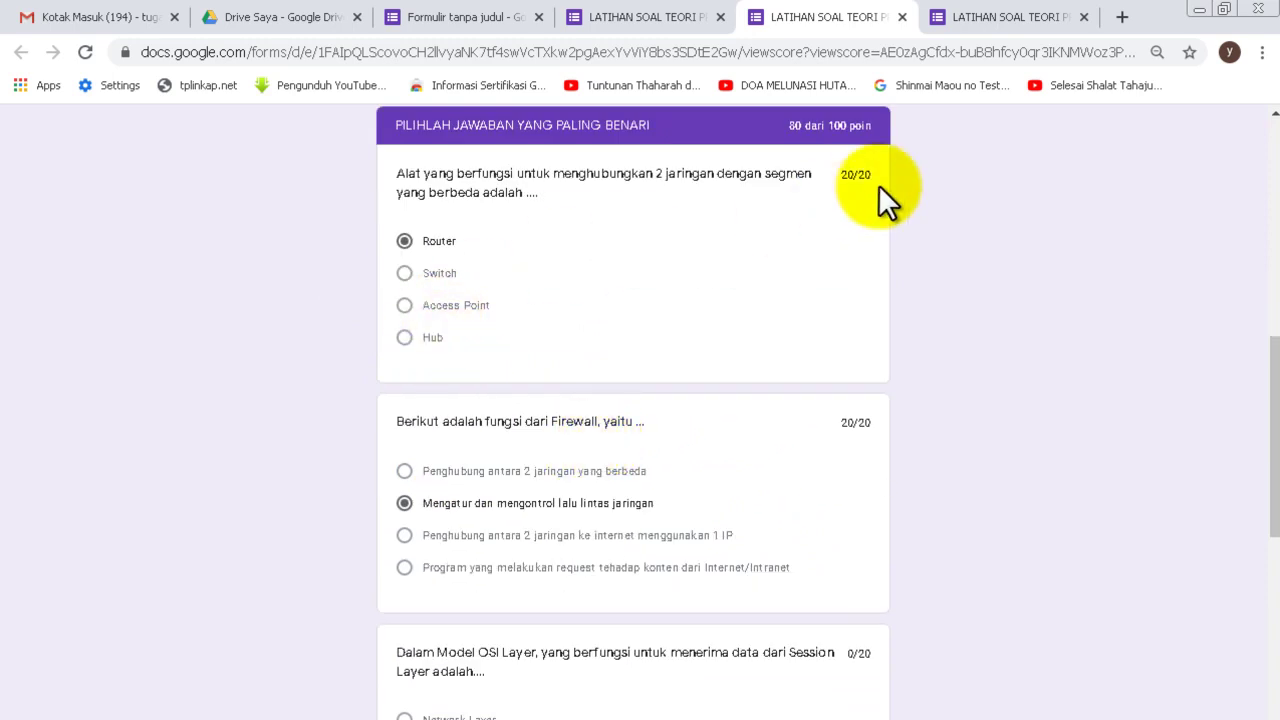
pyautogui.scroll(-1, 814, 270)
pyautogui.scroll(-3, 773, 371)
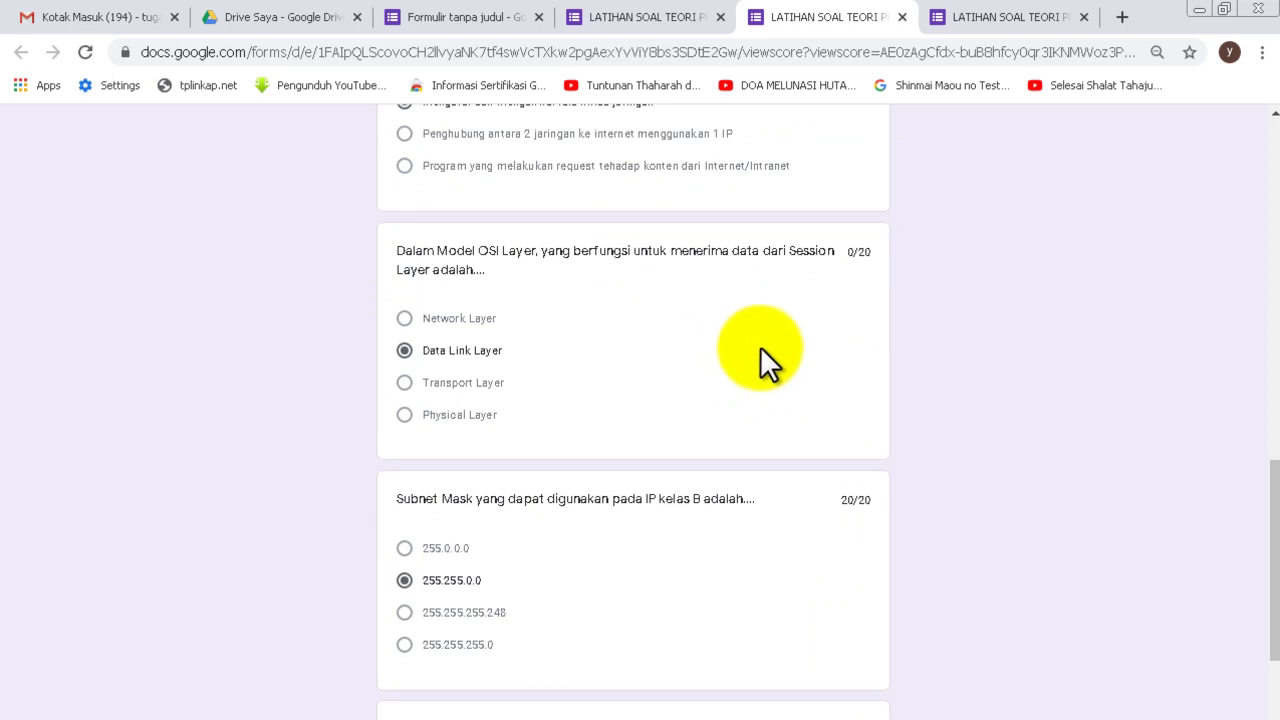
pyautogui.scroll(-2, 537, 335)
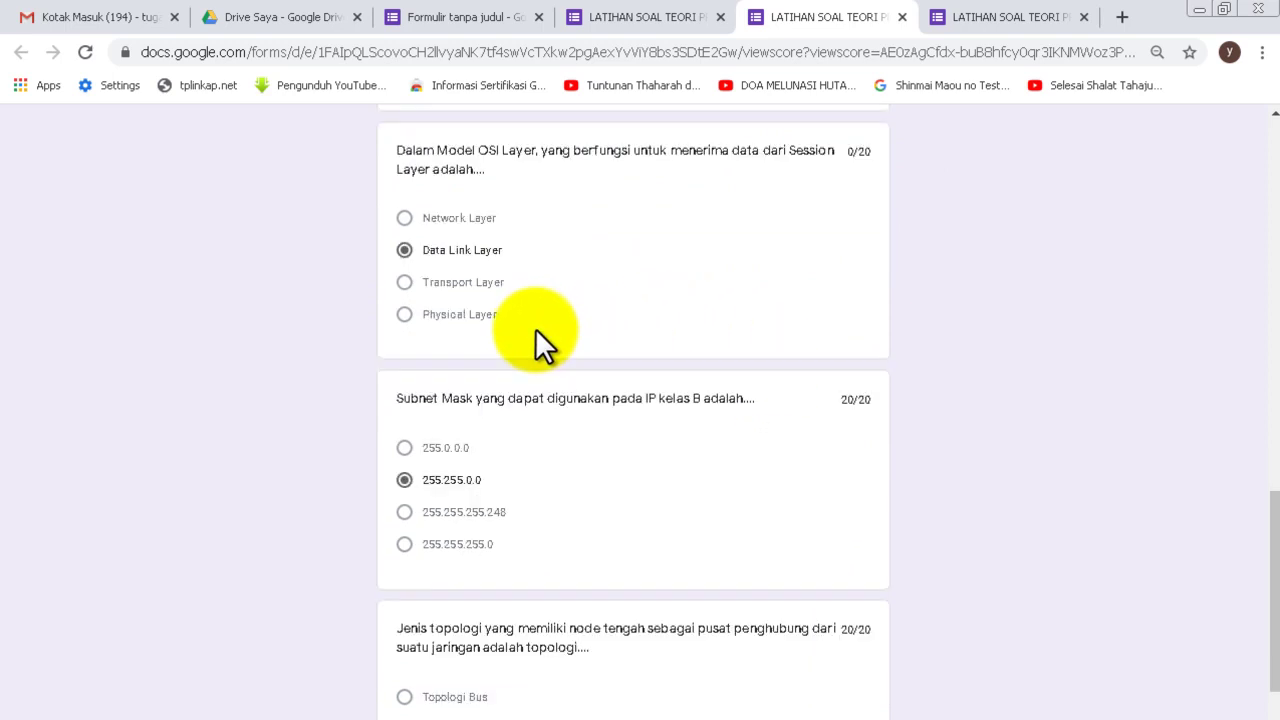
pyautogui.scroll(-1, 446, 373)
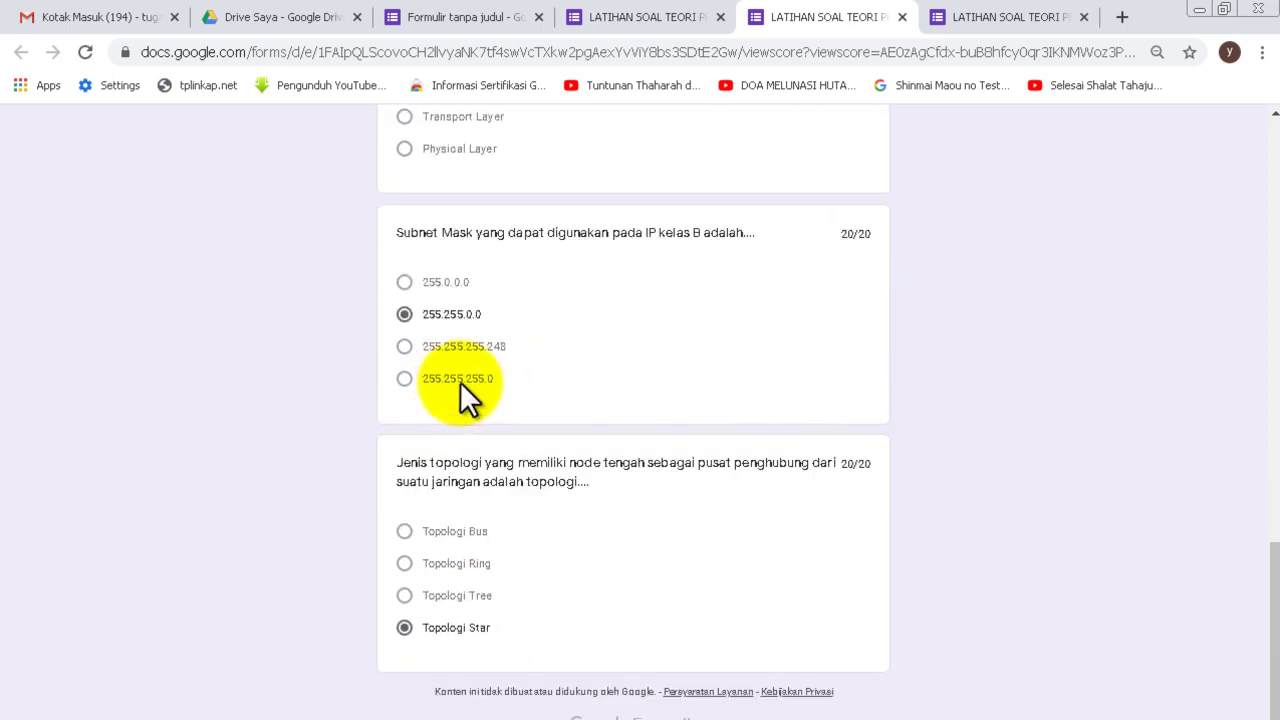
pyautogui.scroll(7, 872, 376)
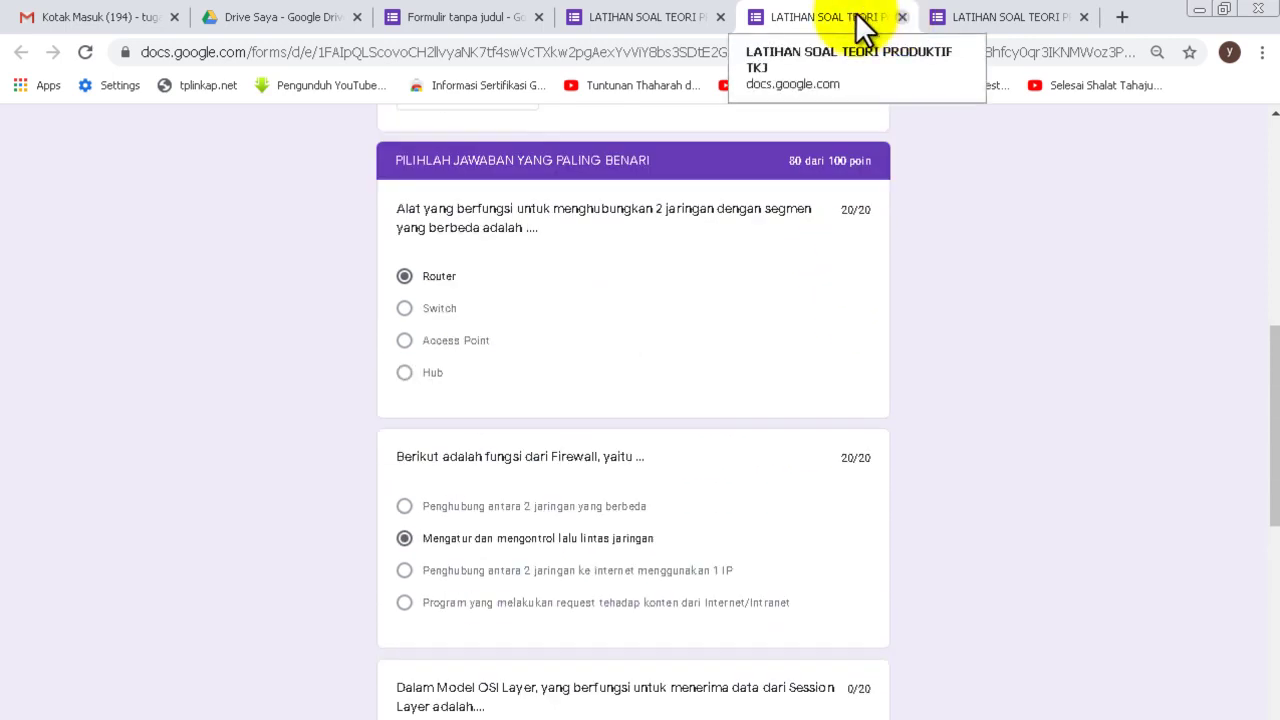
# - Return to the form editor, dismiss the send dialog, and show the form's collected responses
pyautogui.click(663, 18)
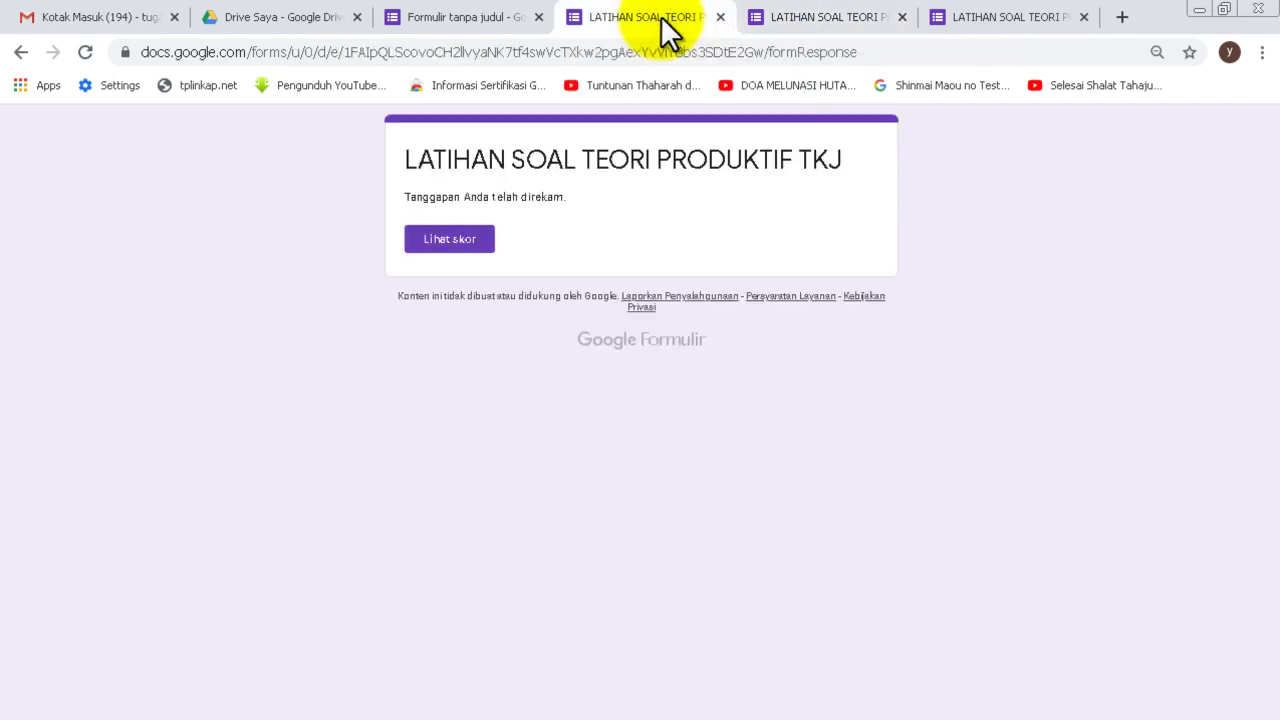
pyautogui.click(451, 20)
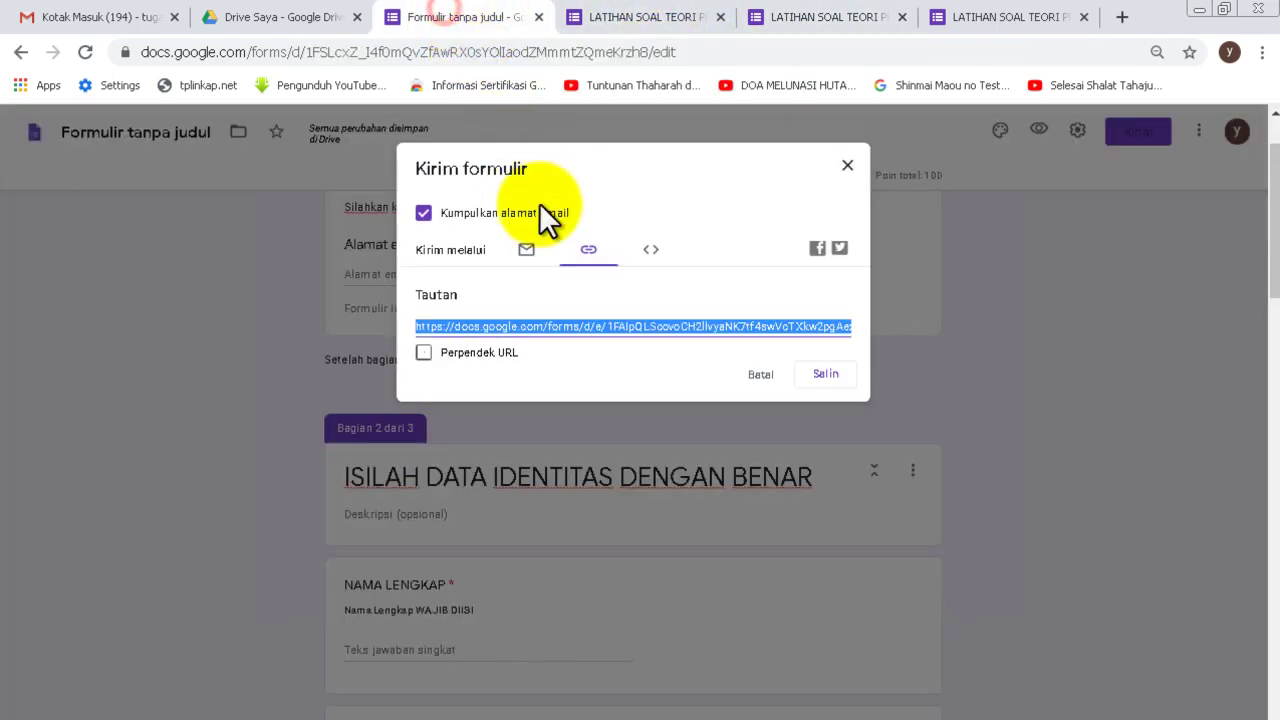
pyautogui.click(848, 166)
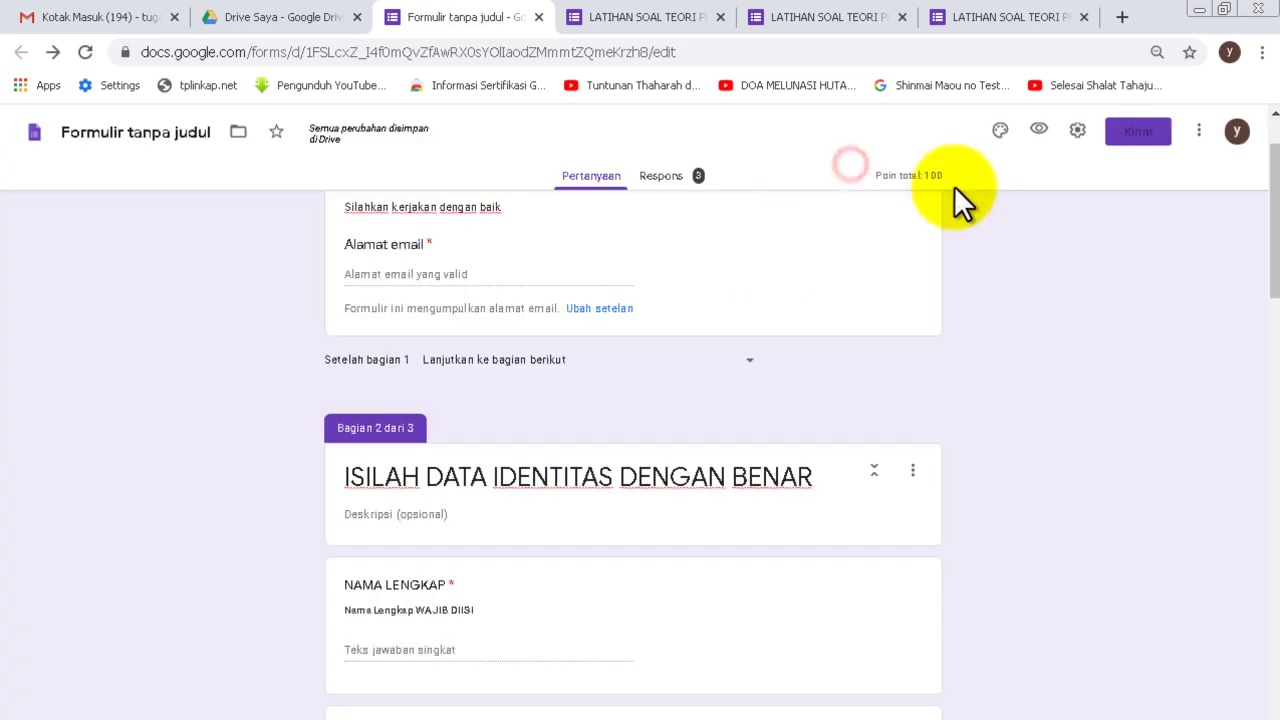
pyautogui.scroll(1, 976, 182)
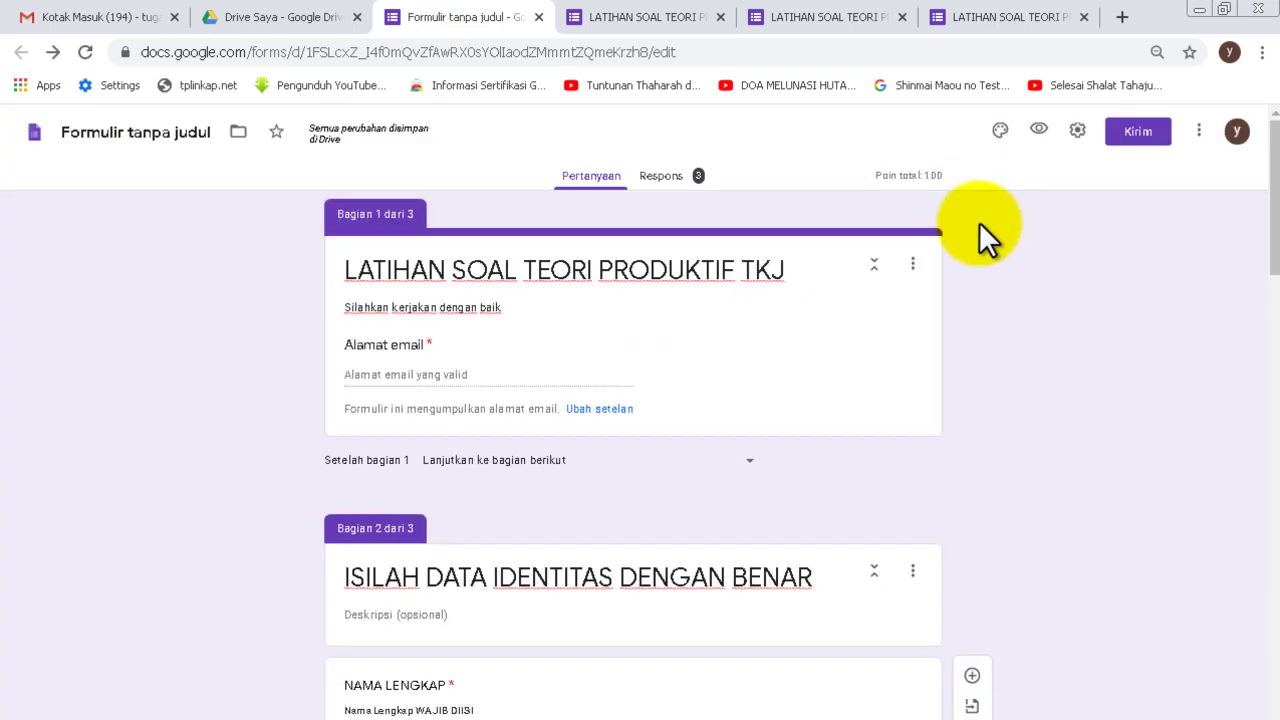
pyautogui.click(670, 178)
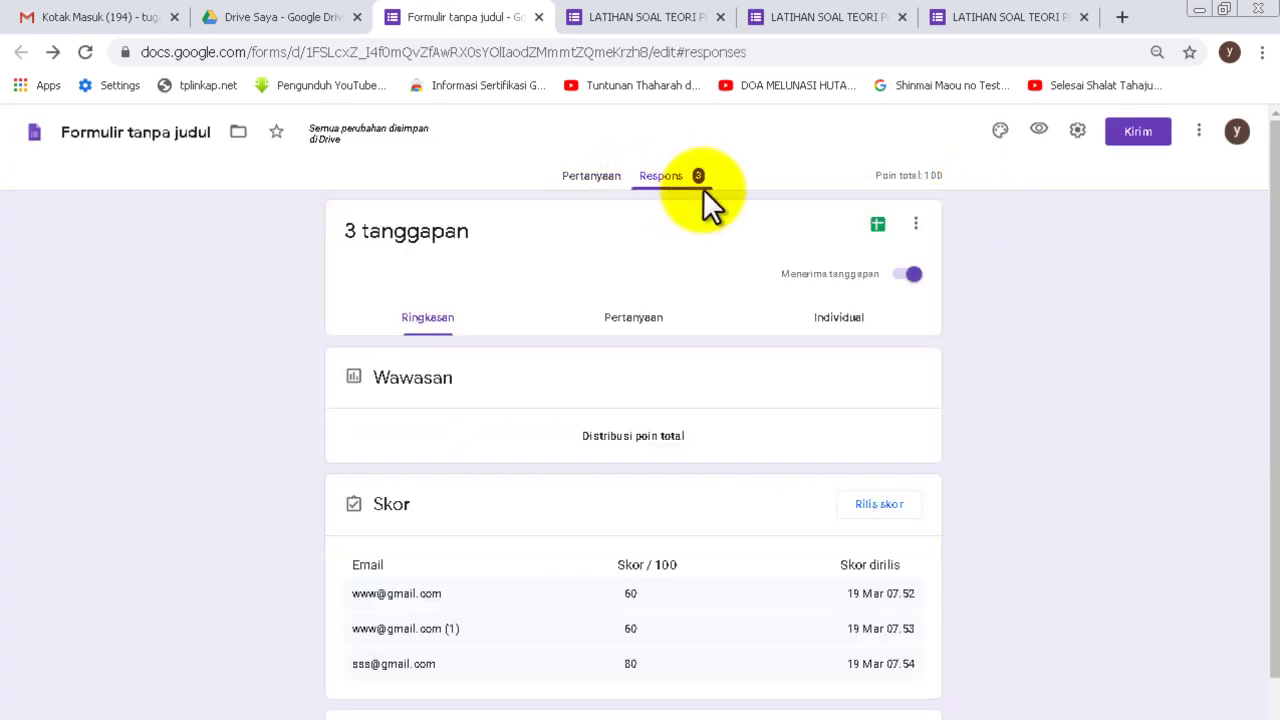
pyautogui.click(660, 17)
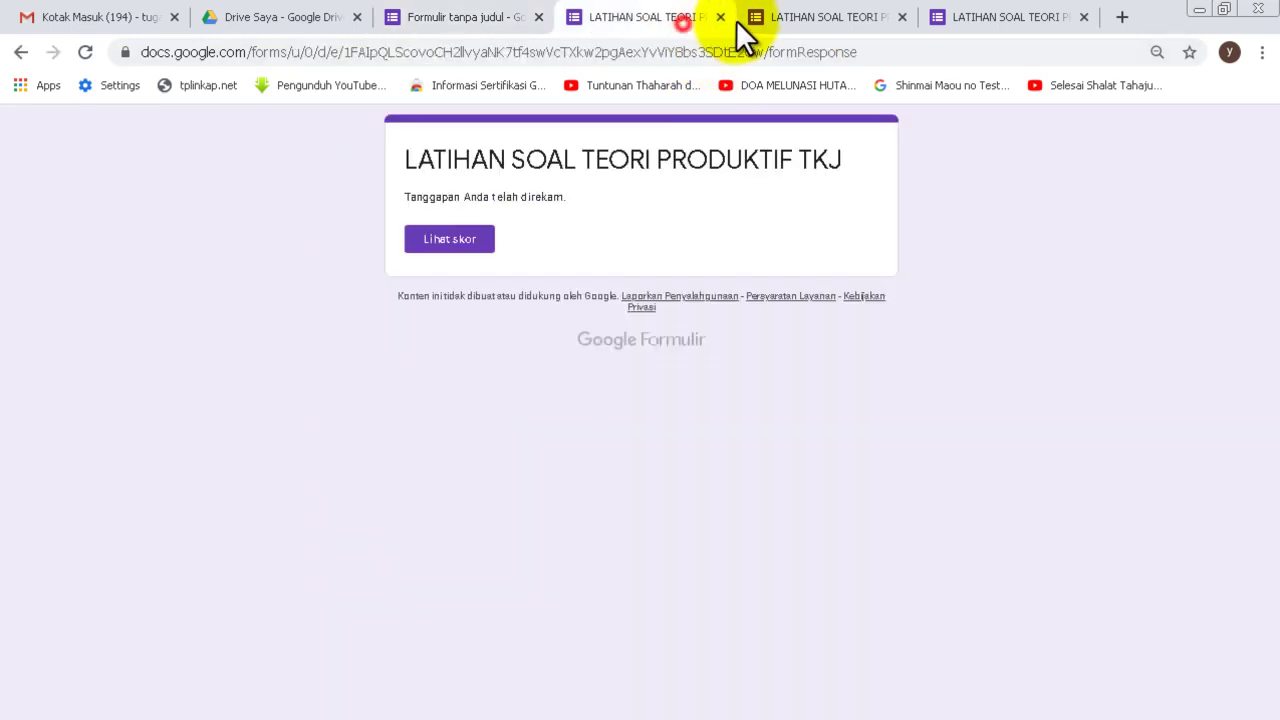
pyautogui.click(468, 18)
# - Examine the response summary, including the score distribution, frequently missed questions, individual scores and identity charts
pyautogui.scroll(-1, 680, 320)
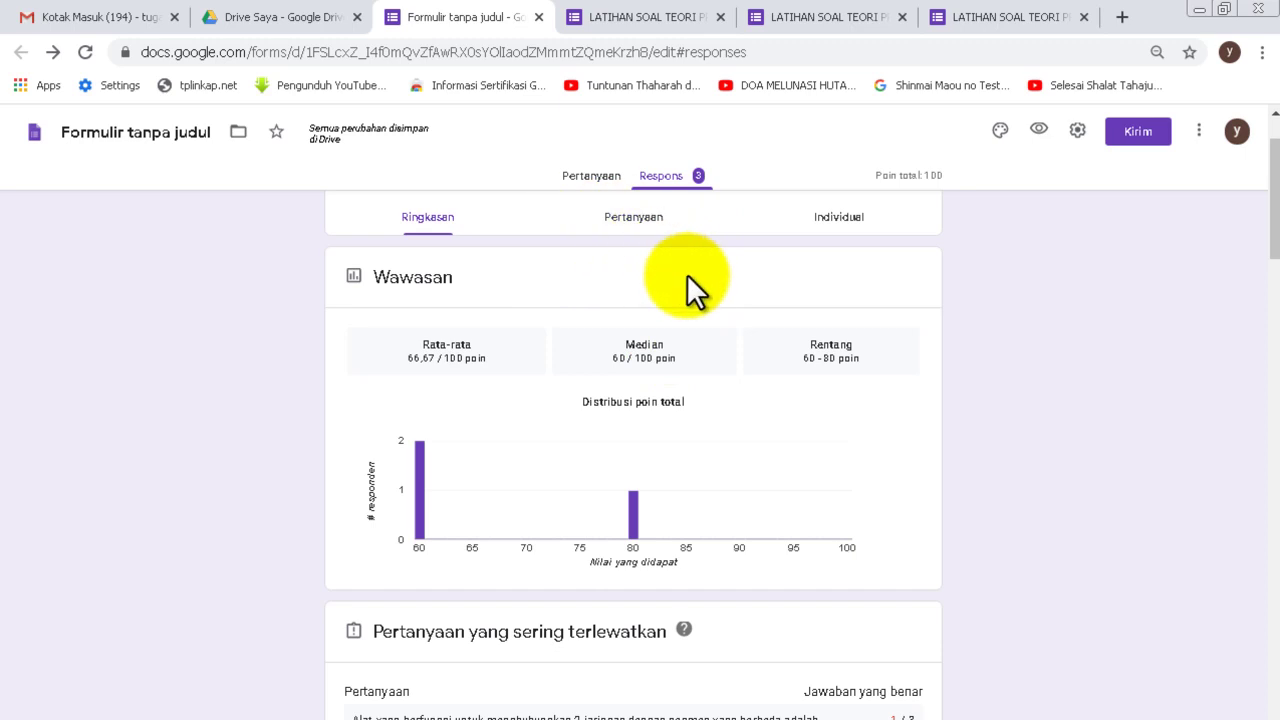
pyautogui.scroll(-2, 690, 285)
pyautogui.scroll(-5, 687, 278)
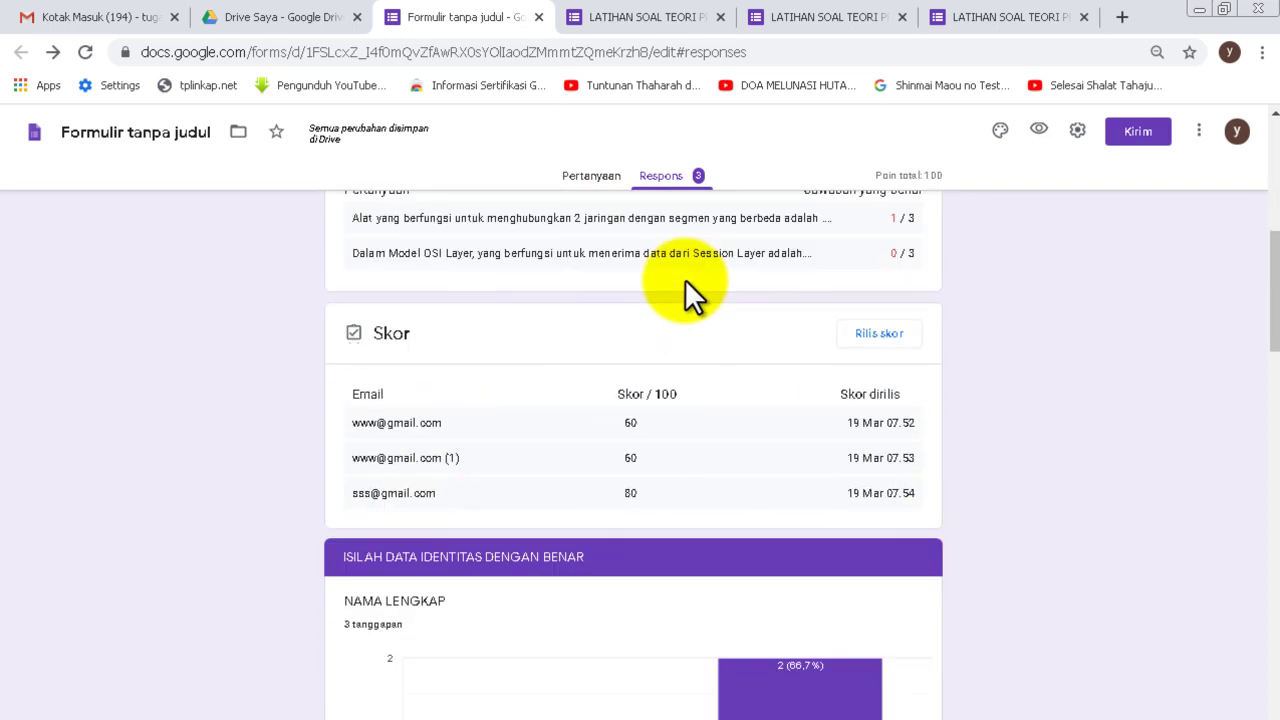
pyautogui.scroll(-1, 688, 298)
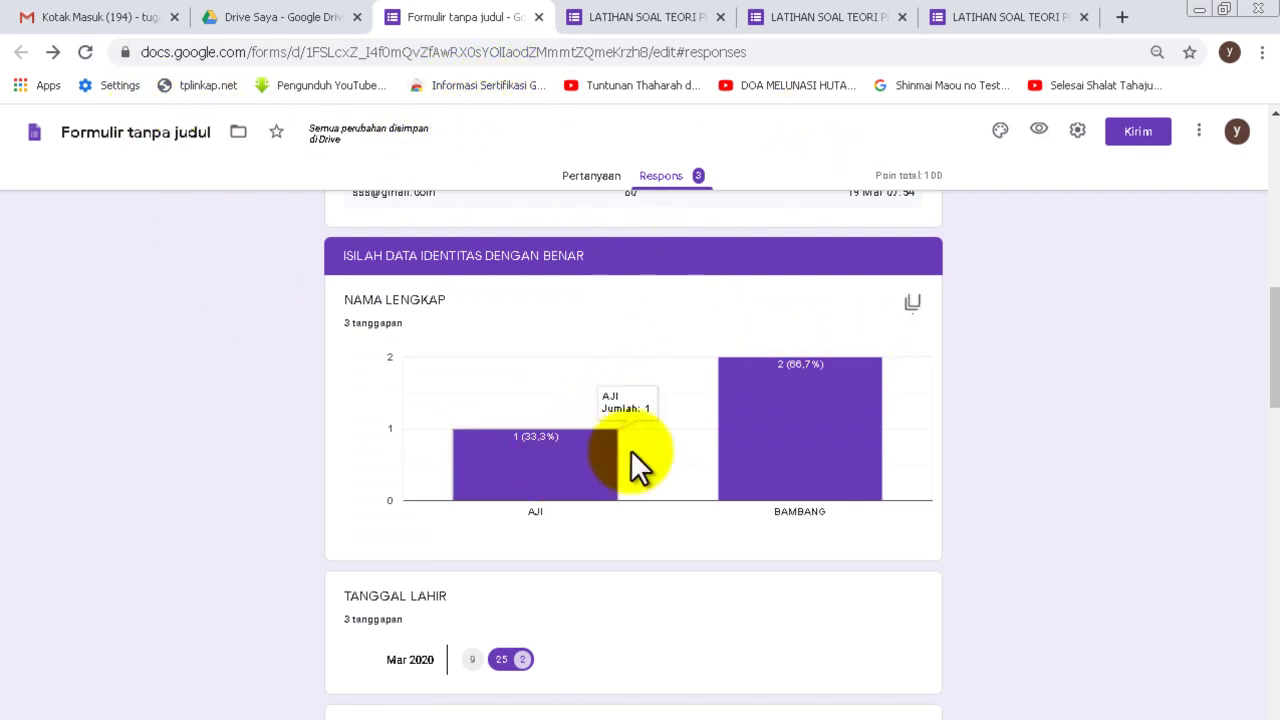
pyautogui.click(817, 470)
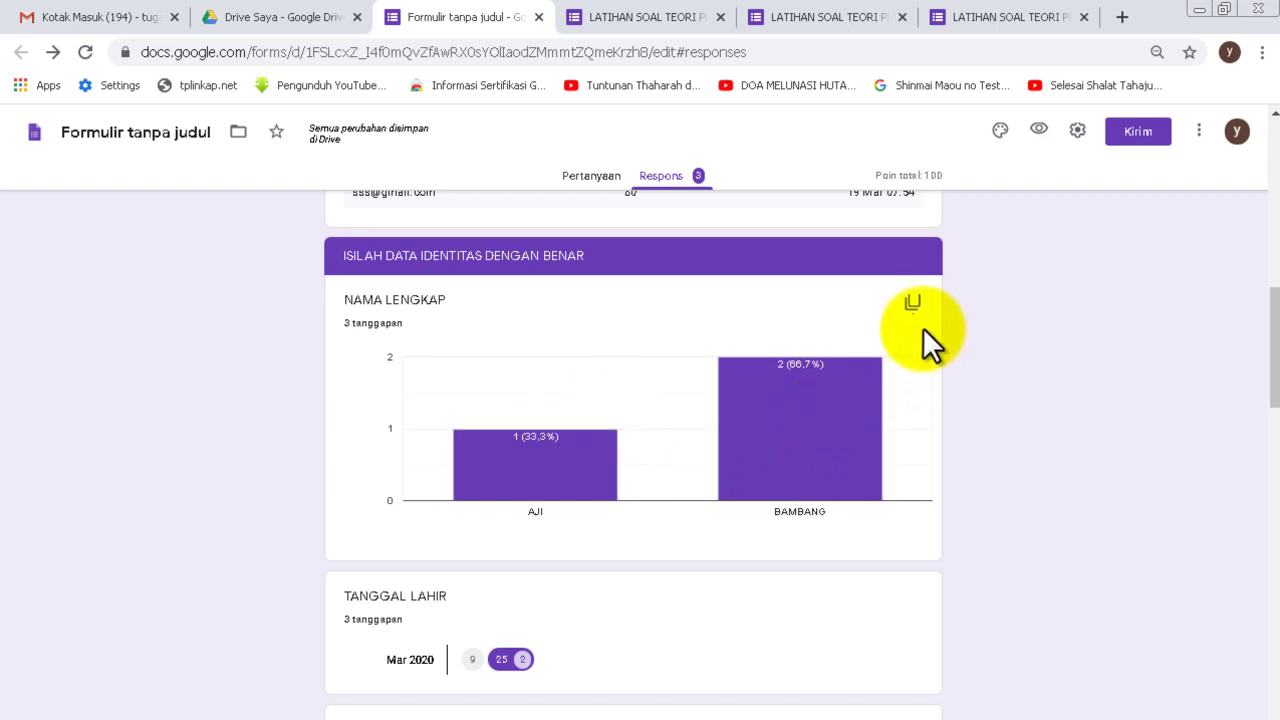
pyautogui.scroll(-2, 925, 335)
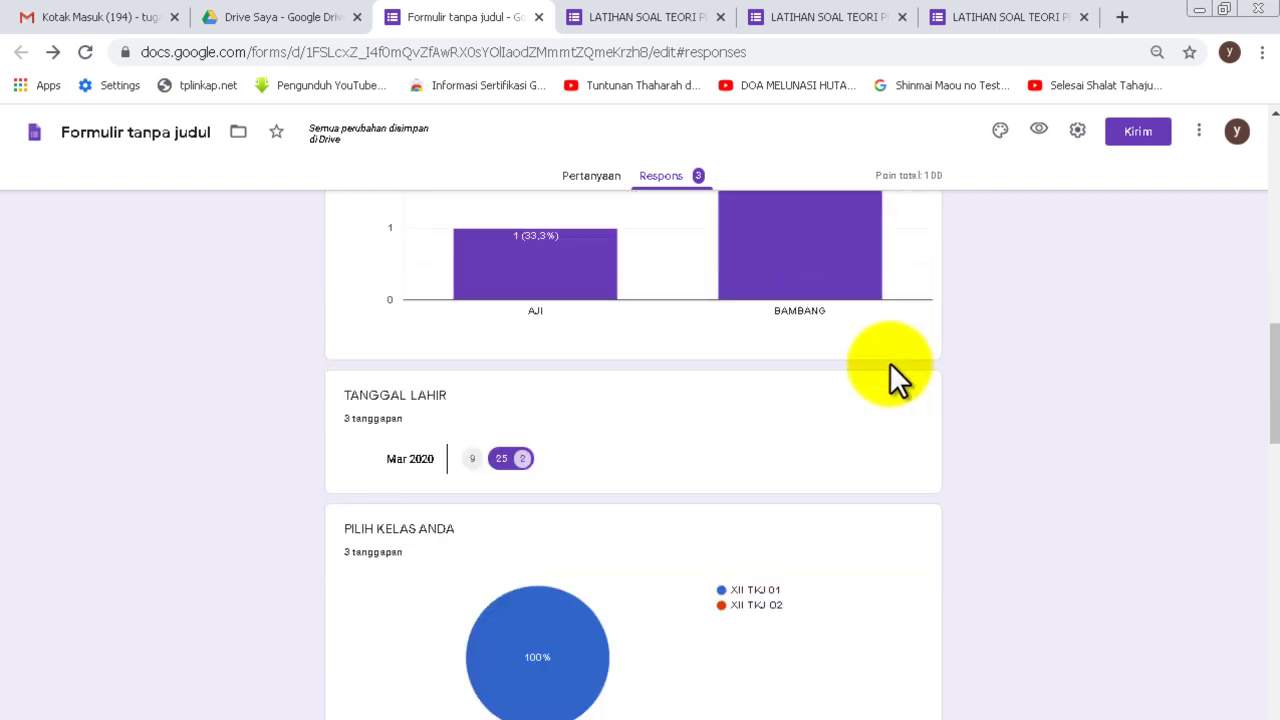
pyautogui.scroll(7, 887, 362)
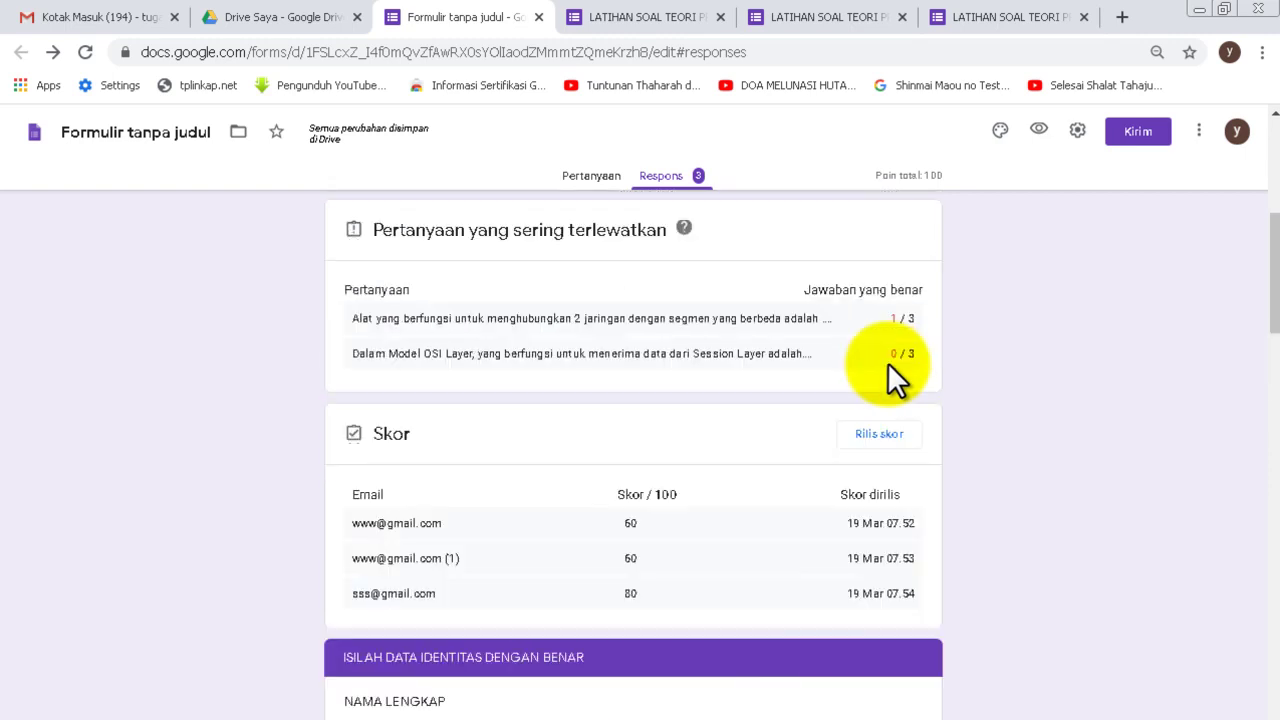
pyautogui.scroll(3, 842, 345)
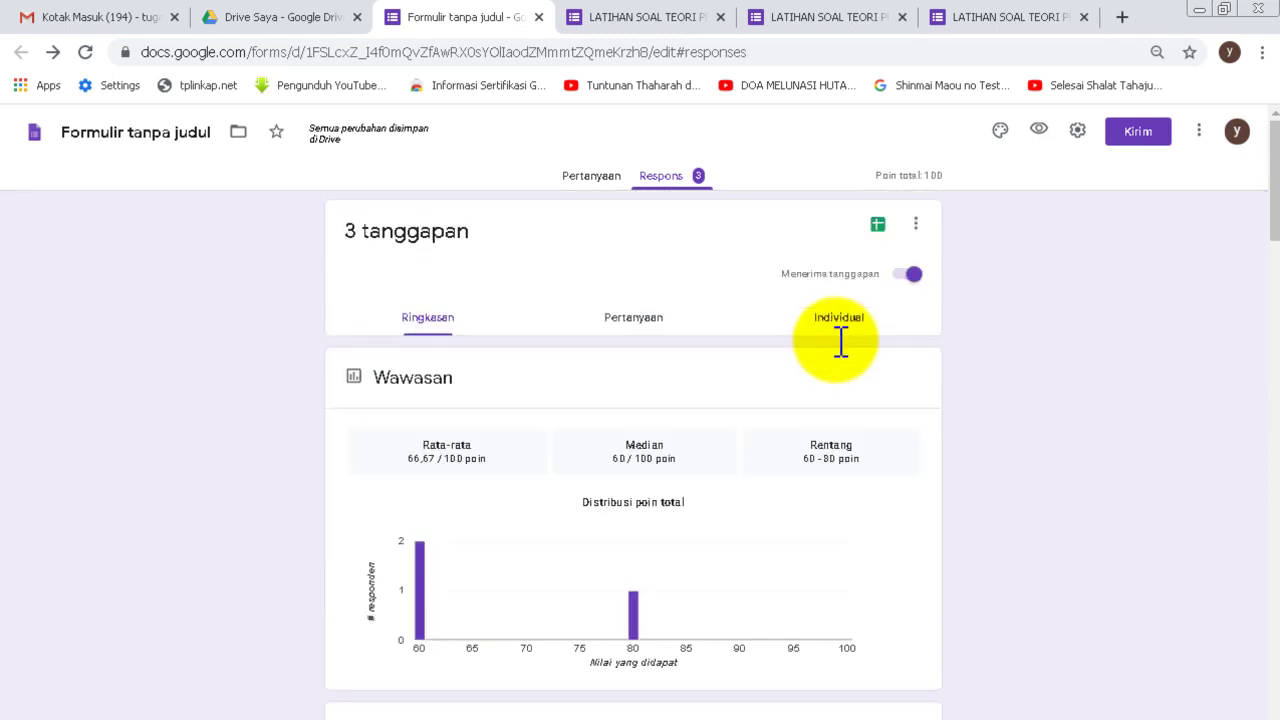
# - Create a new spreadsheet named Formulir tanpa judul (Respons) for the responses, retrying the link
pyautogui.click(878, 226)
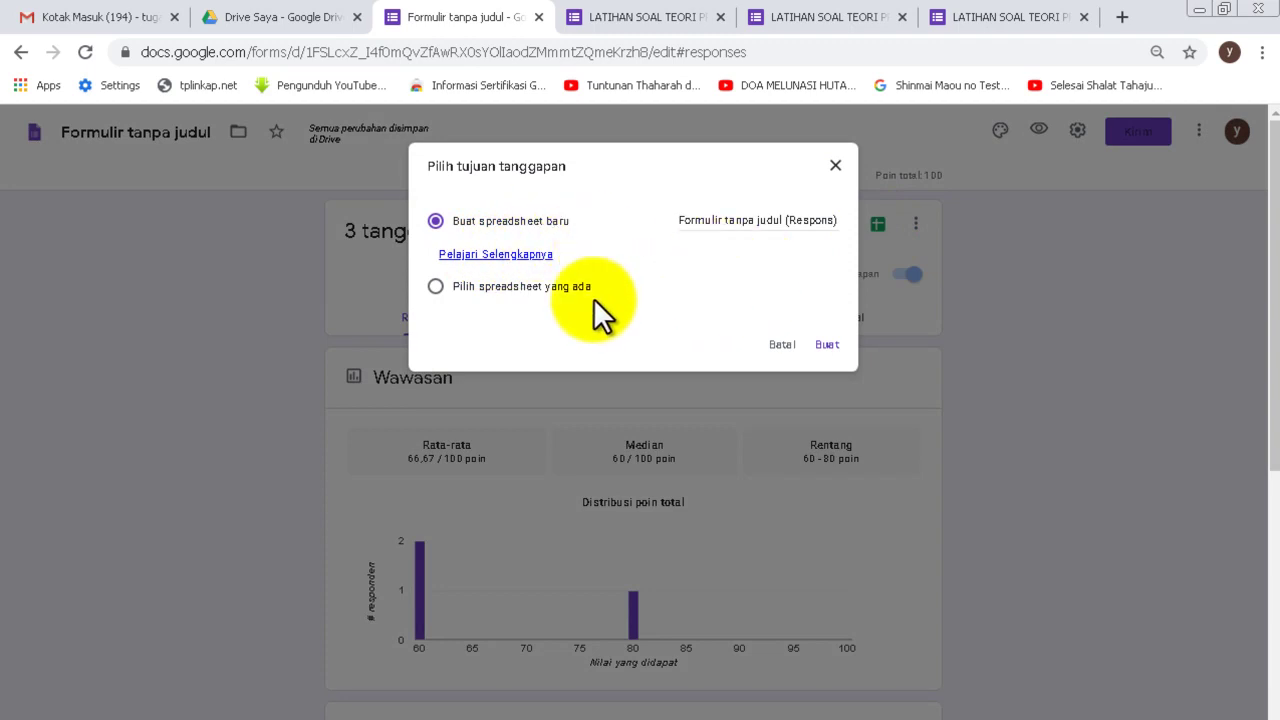
pyautogui.click(826, 344)
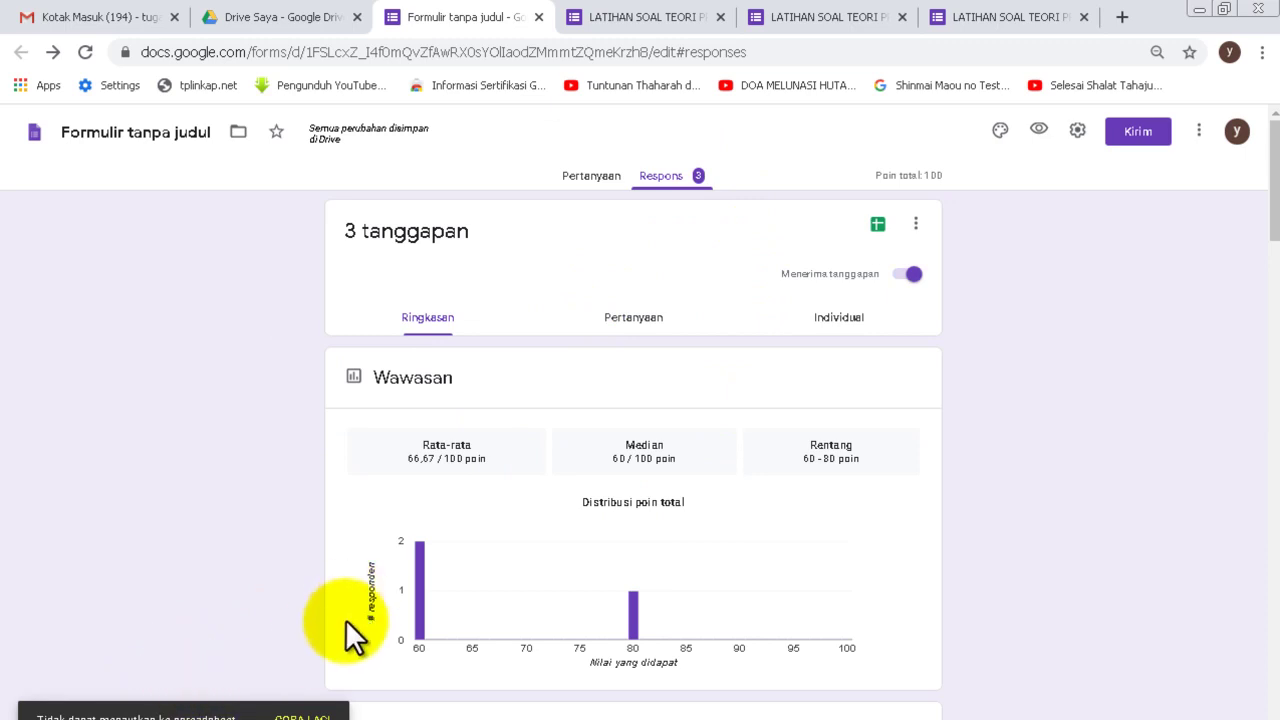
pyautogui.click(290, 712)
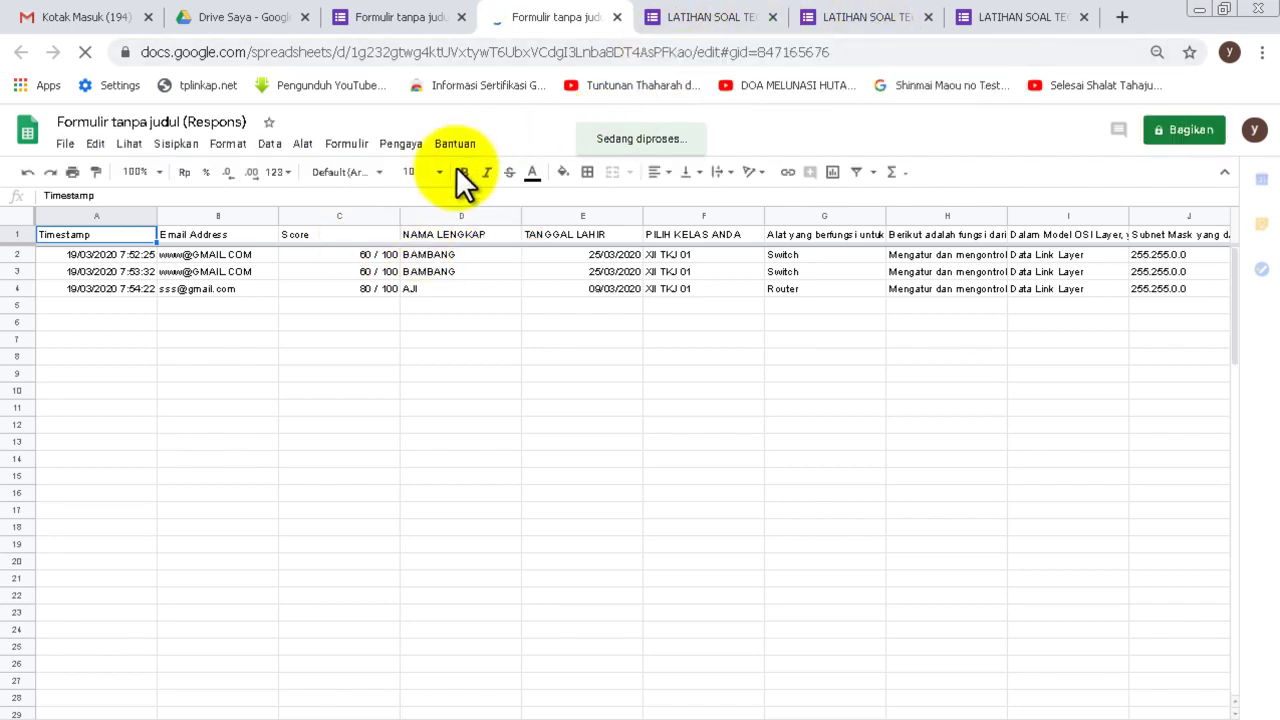
# - Close the three leftover LATIHAN SOAL TEORI PRODUKTIF TKJ quiz pages and return to the form's responses
pyautogui.click(700, 22)
pyautogui.click(773, 18)
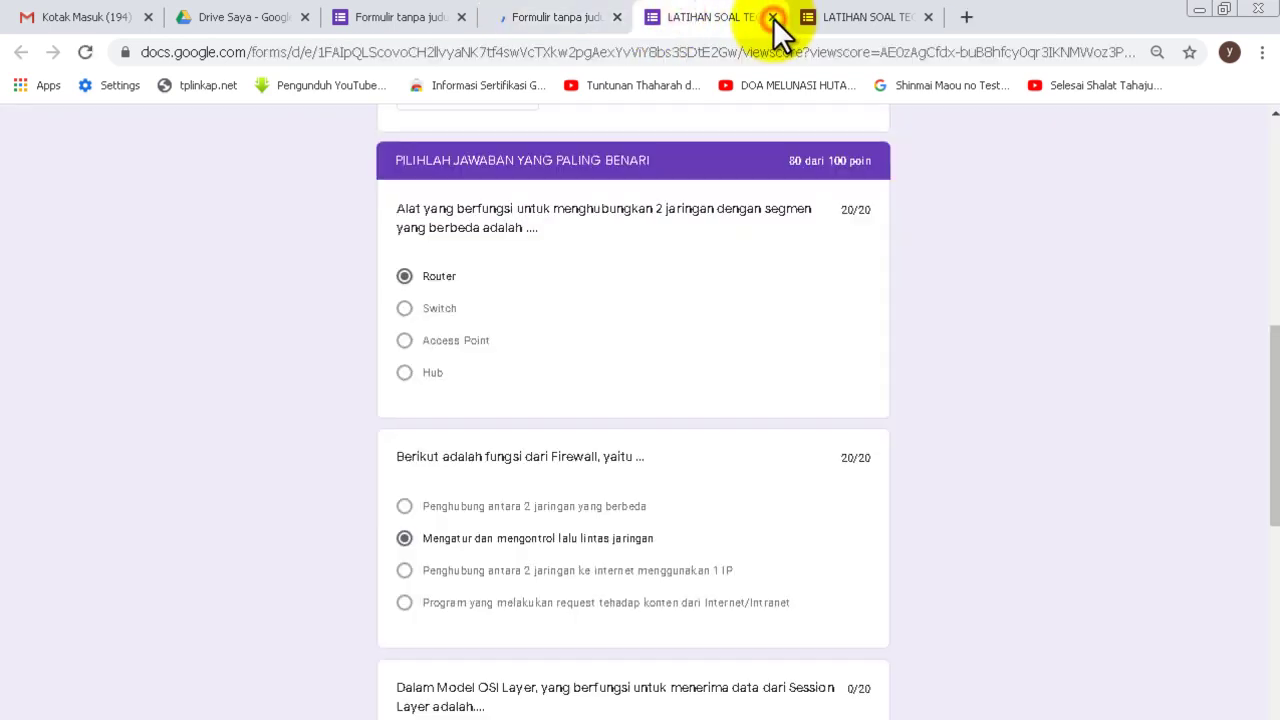
pyautogui.click(771, 19)
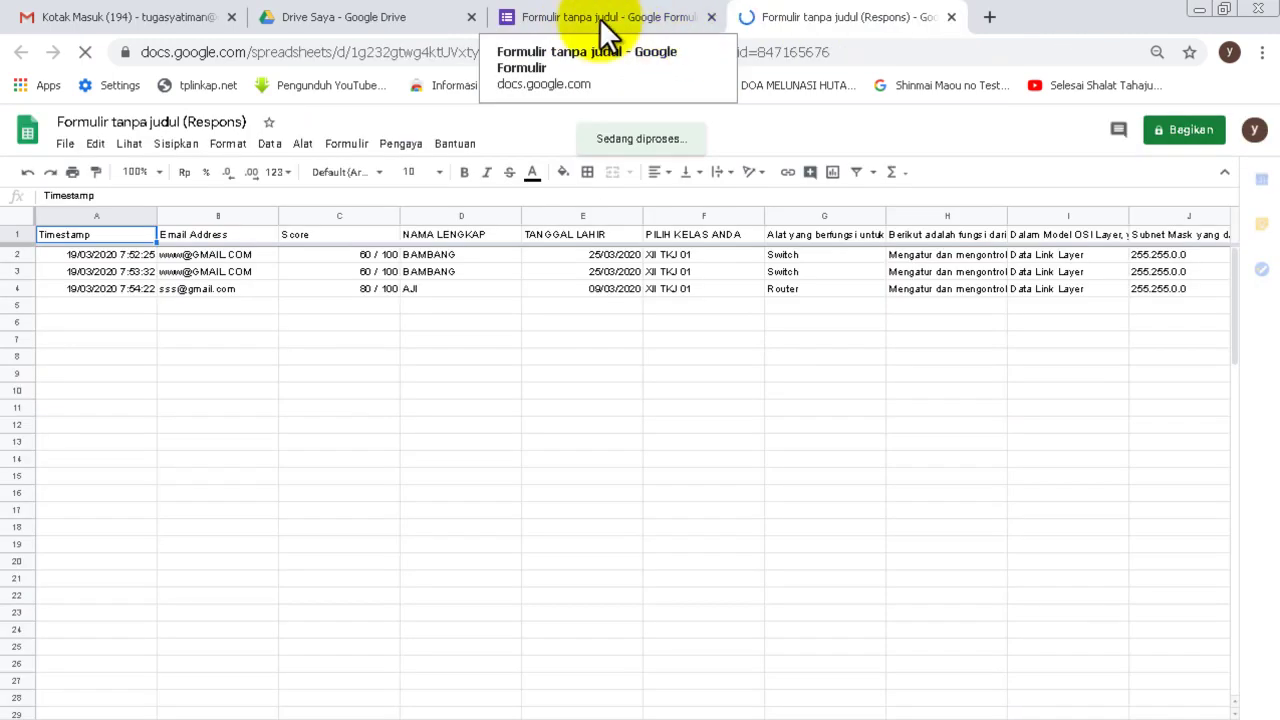
pyautogui.click(607, 20)
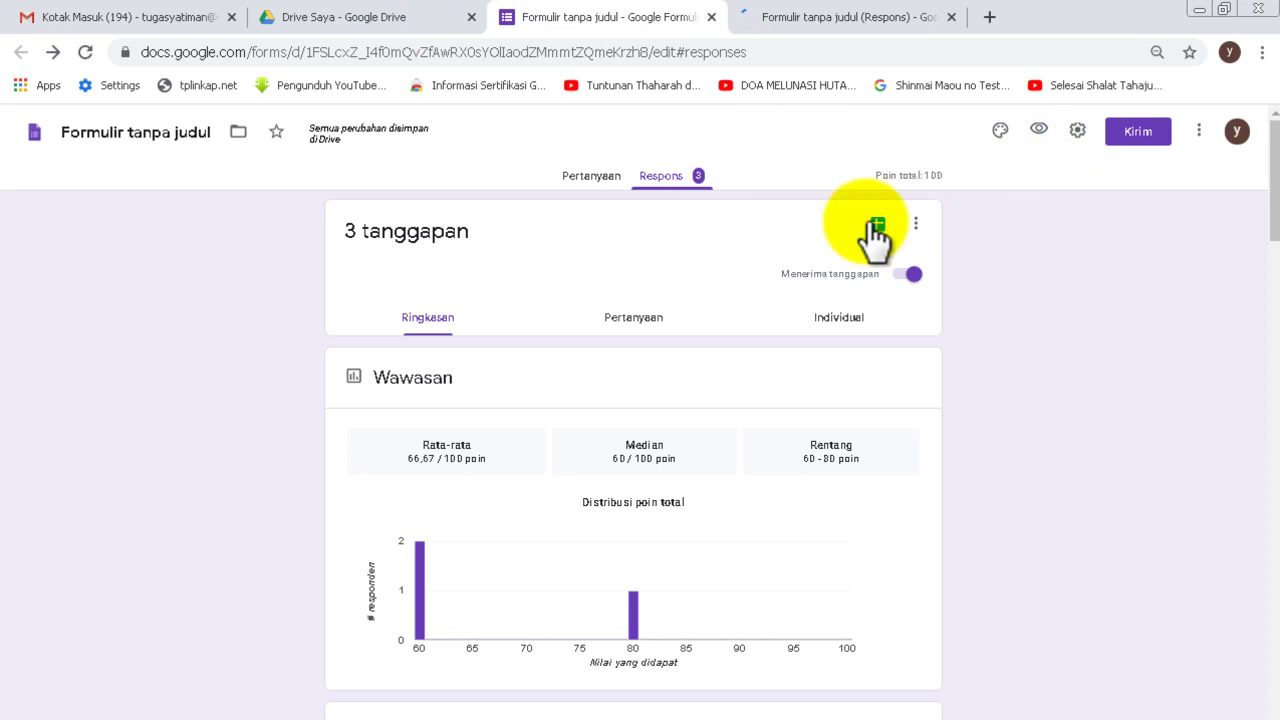
# - Name the form file LATIHAN SOAL TEORI PRODUKTIF TKJ and show the form's questions
pyautogui.click(113, 137)
pyautogui.write('LATIHAN SOAL TEORI PRODUKTIF TKJ')
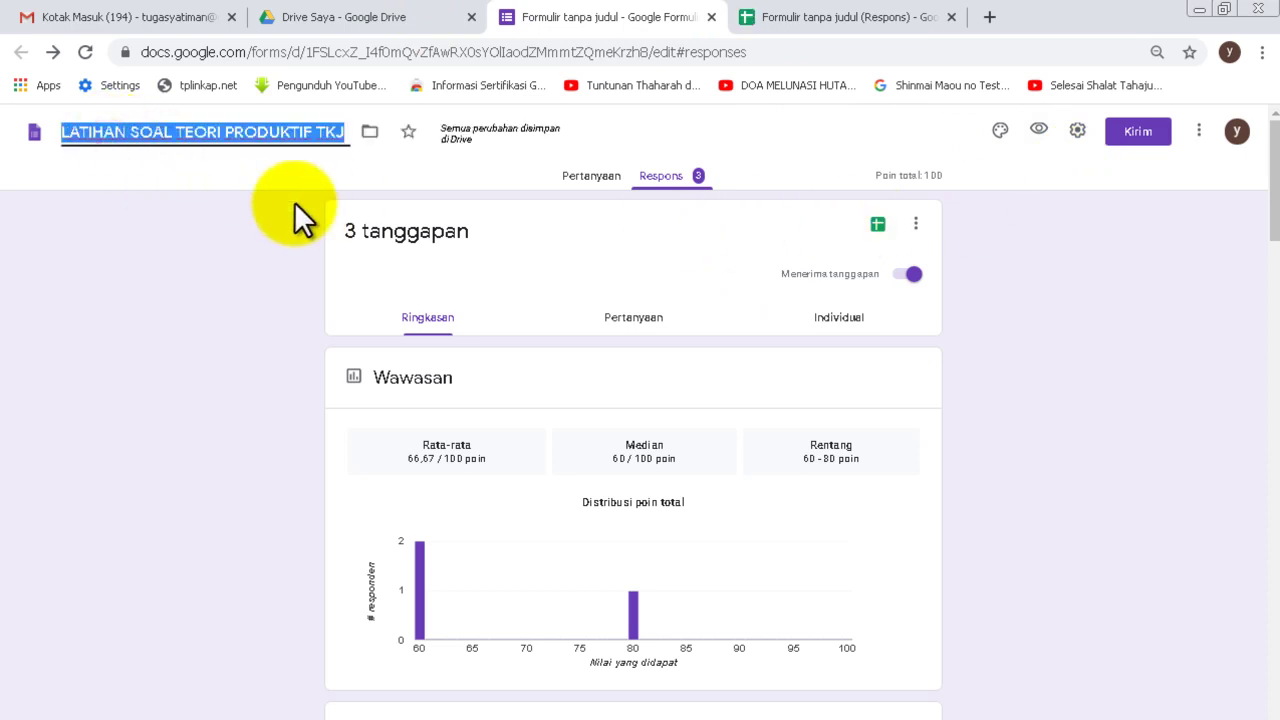
pyautogui.click(252, 290)
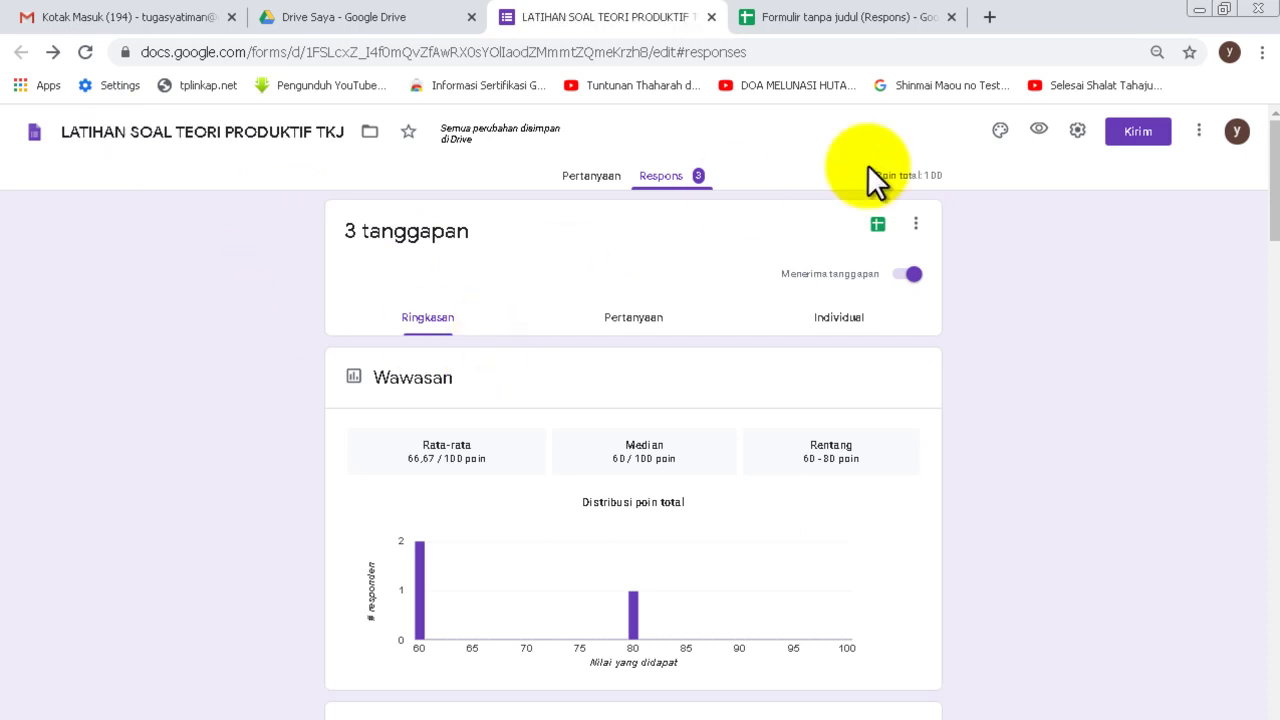
pyautogui.click(588, 176)
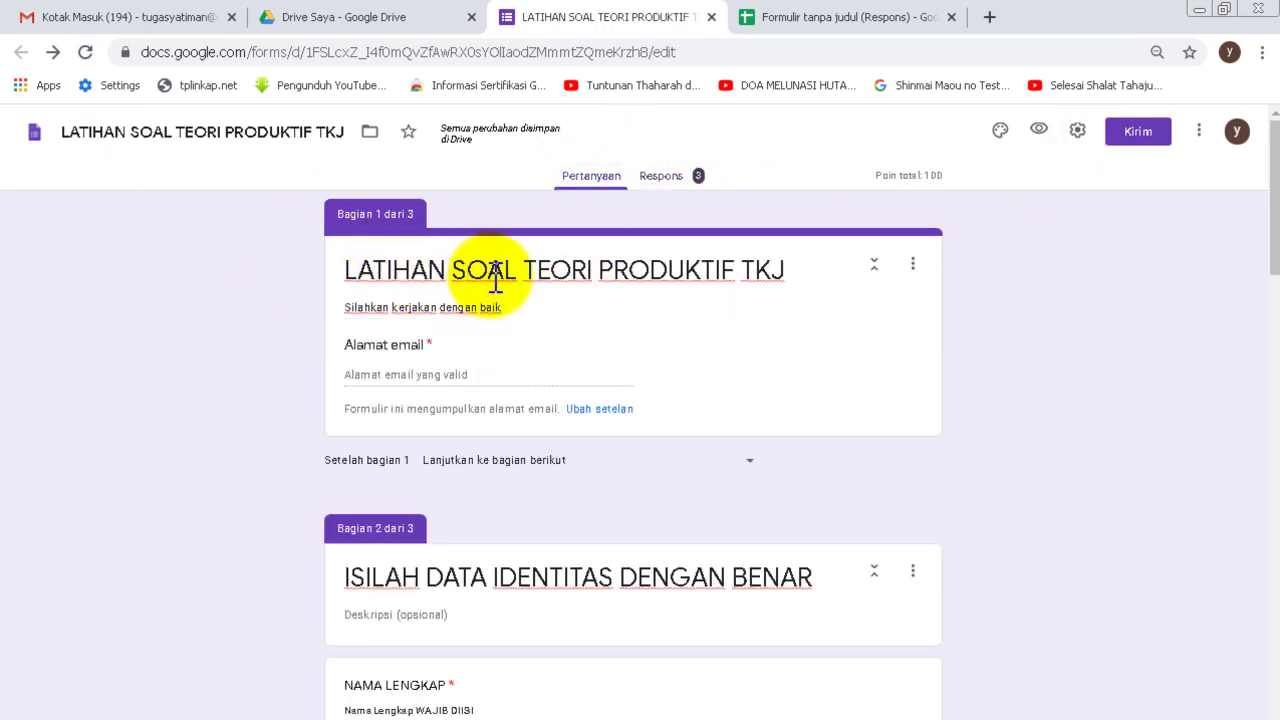
pyautogui.click(220, 133)
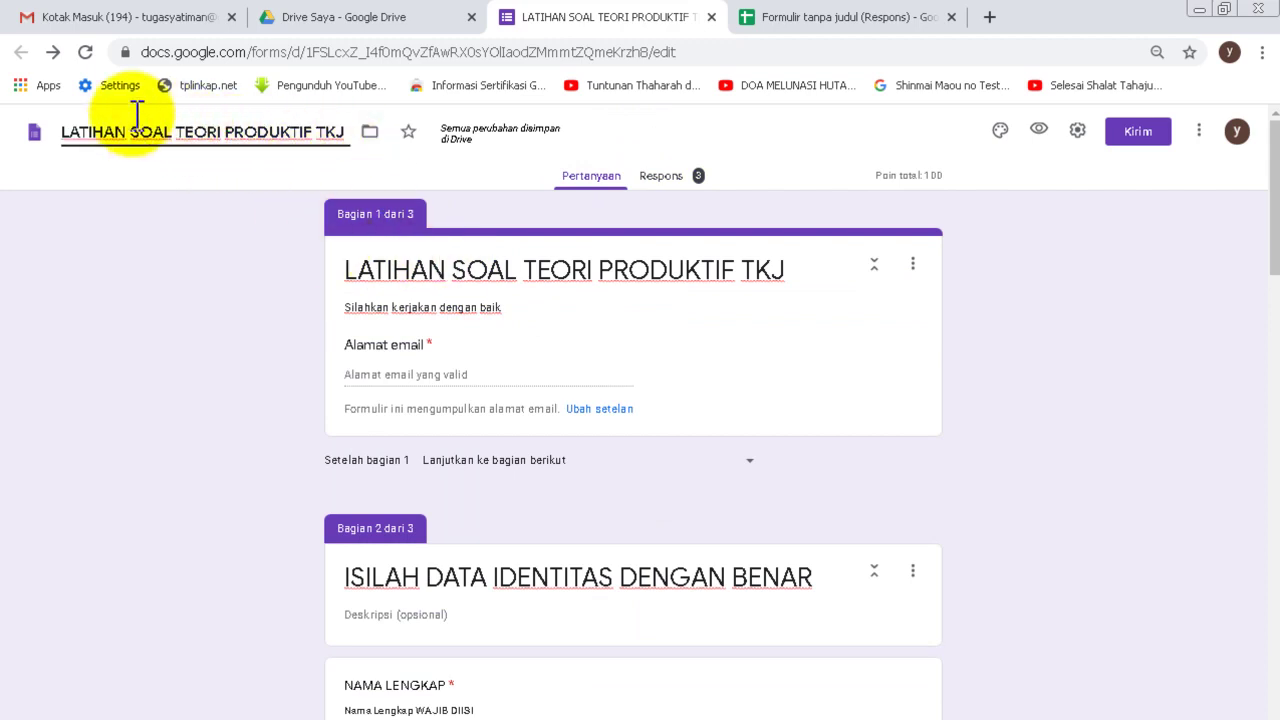
pyautogui.click(319, 262)
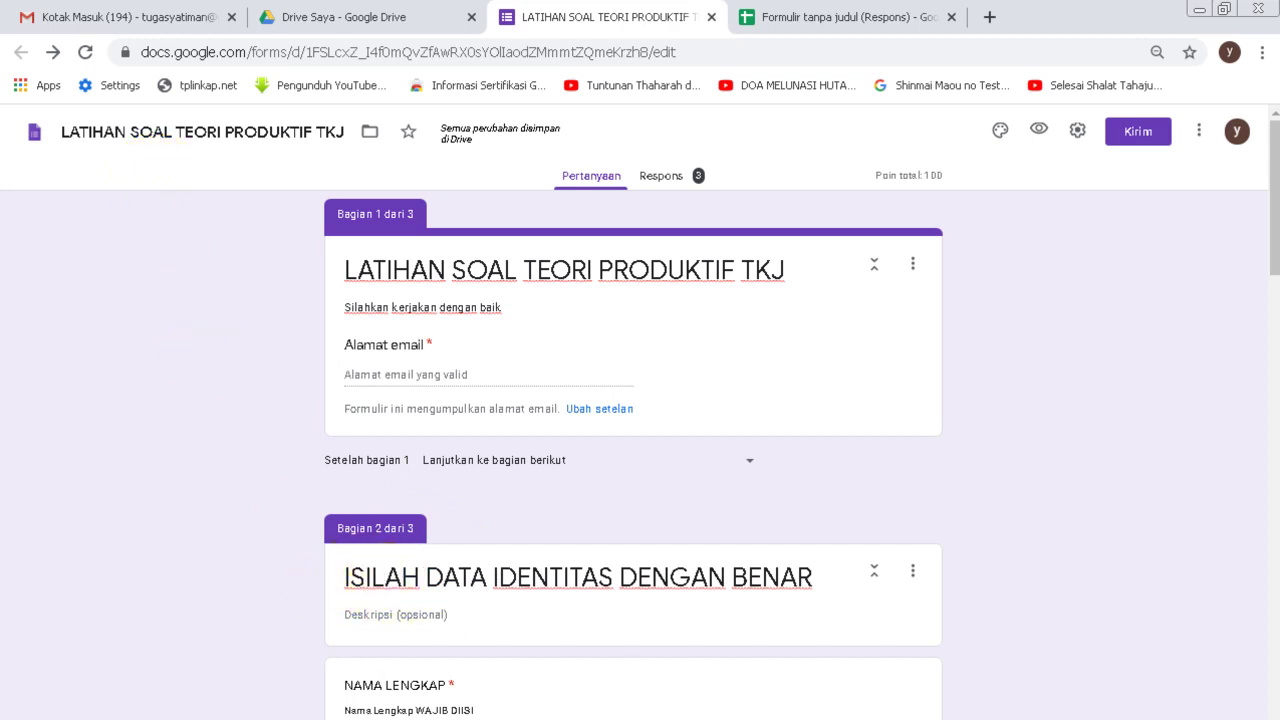
pyautogui.click(440, 718)
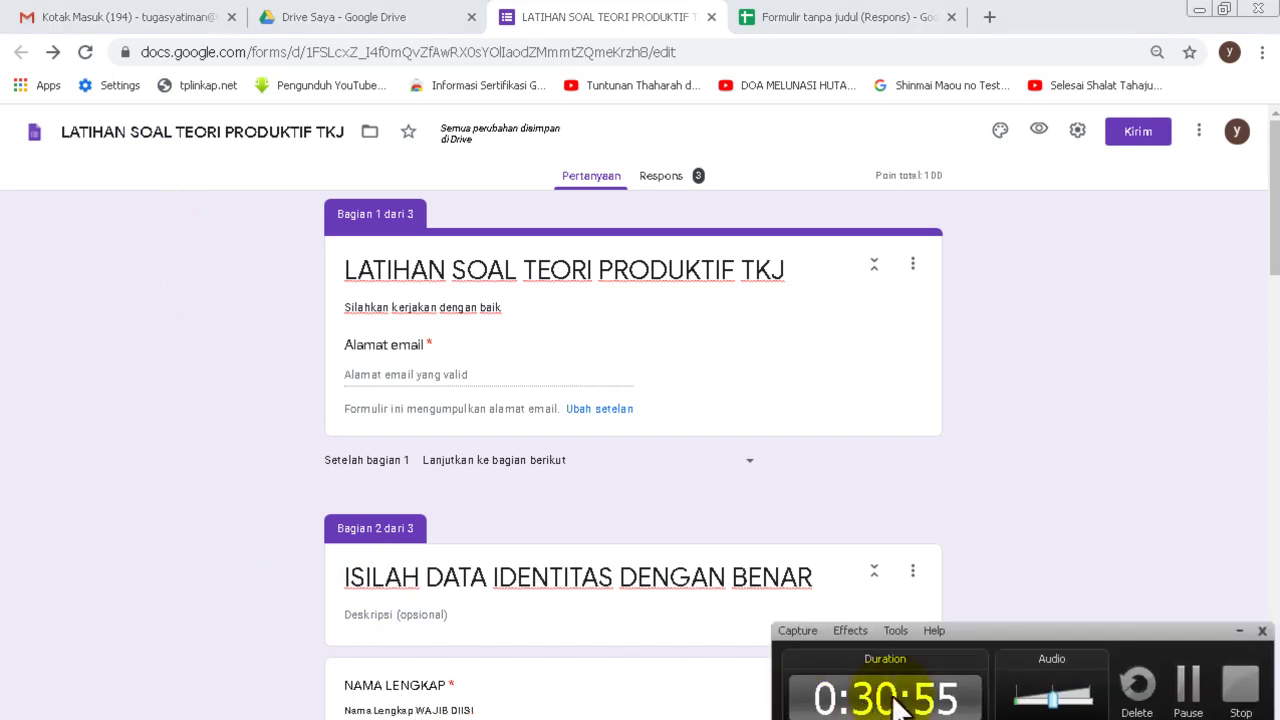
pyautogui.click(1256, 692)
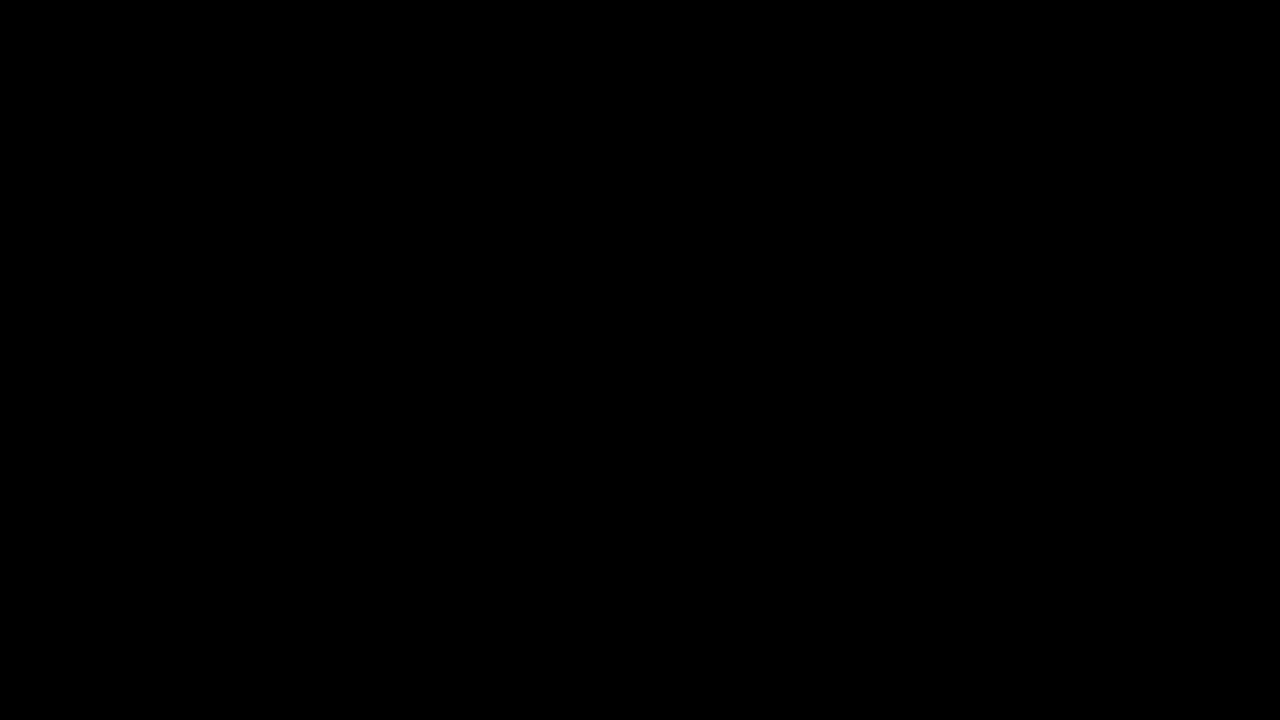